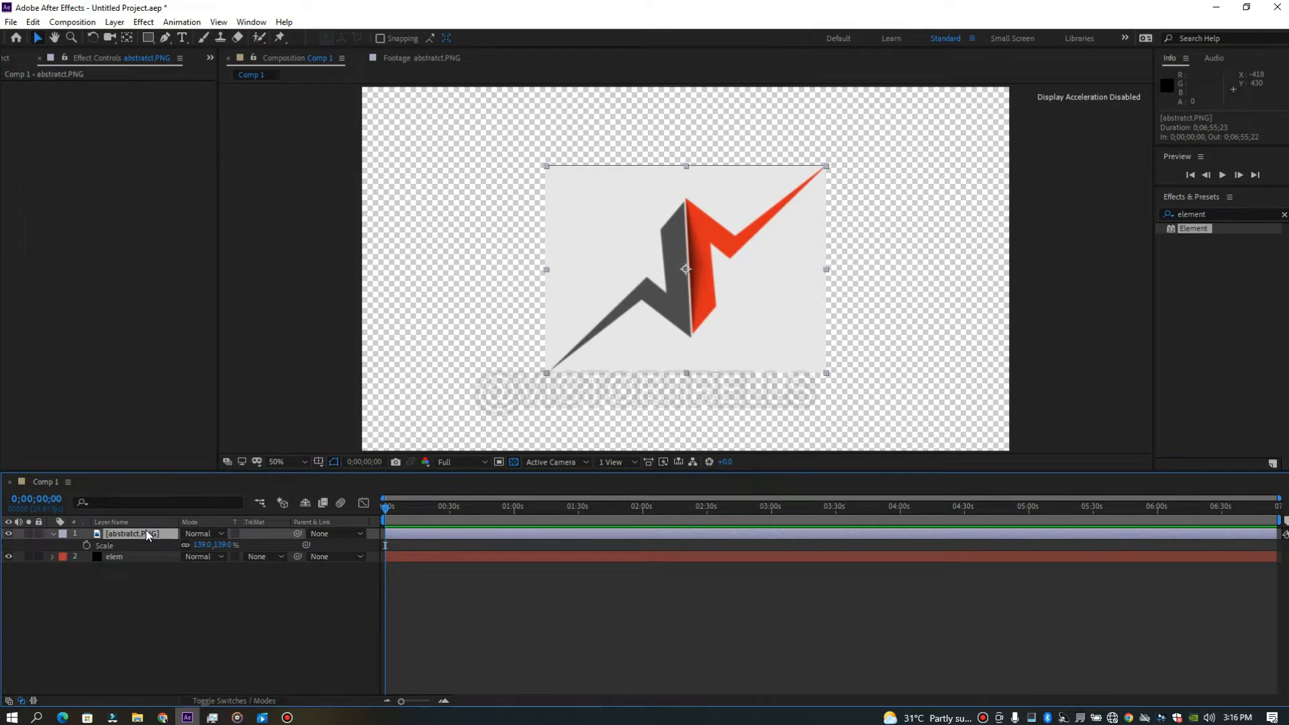
- Try to auto-trace the abstratct.PNG layer from its Alpha channel, and undo the trace
left_click(115, 23)
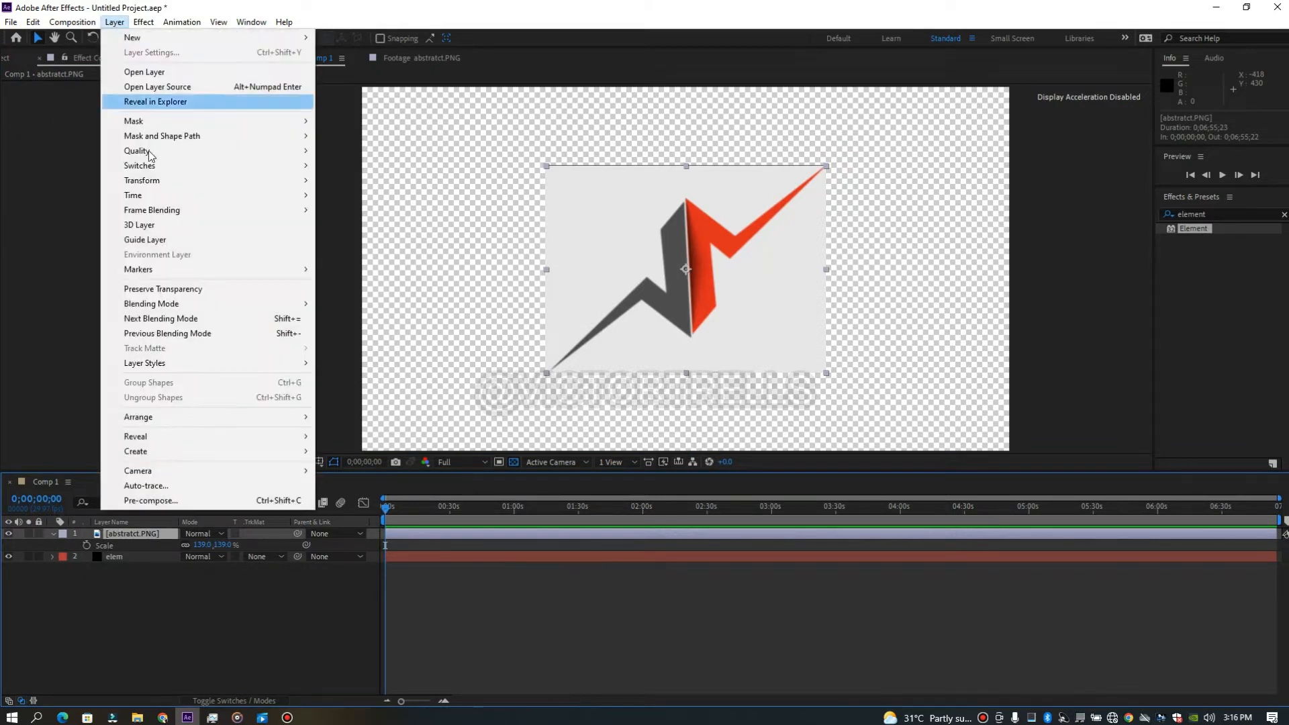
left_click(167, 486)
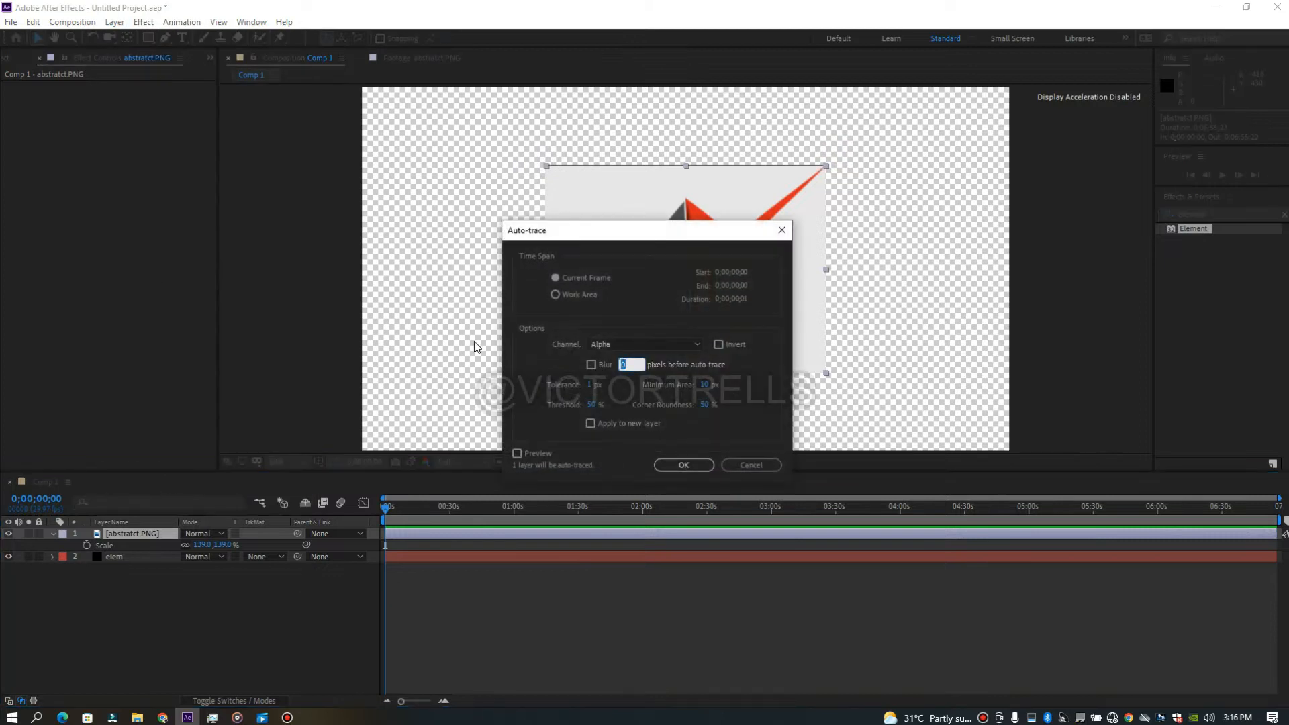
mouse_move(641, 238)
left_mouse_down()
mouse_move(254, 173)
mouse_move(220, 153)
mouse_move(240, 156)
left_mouse_up()
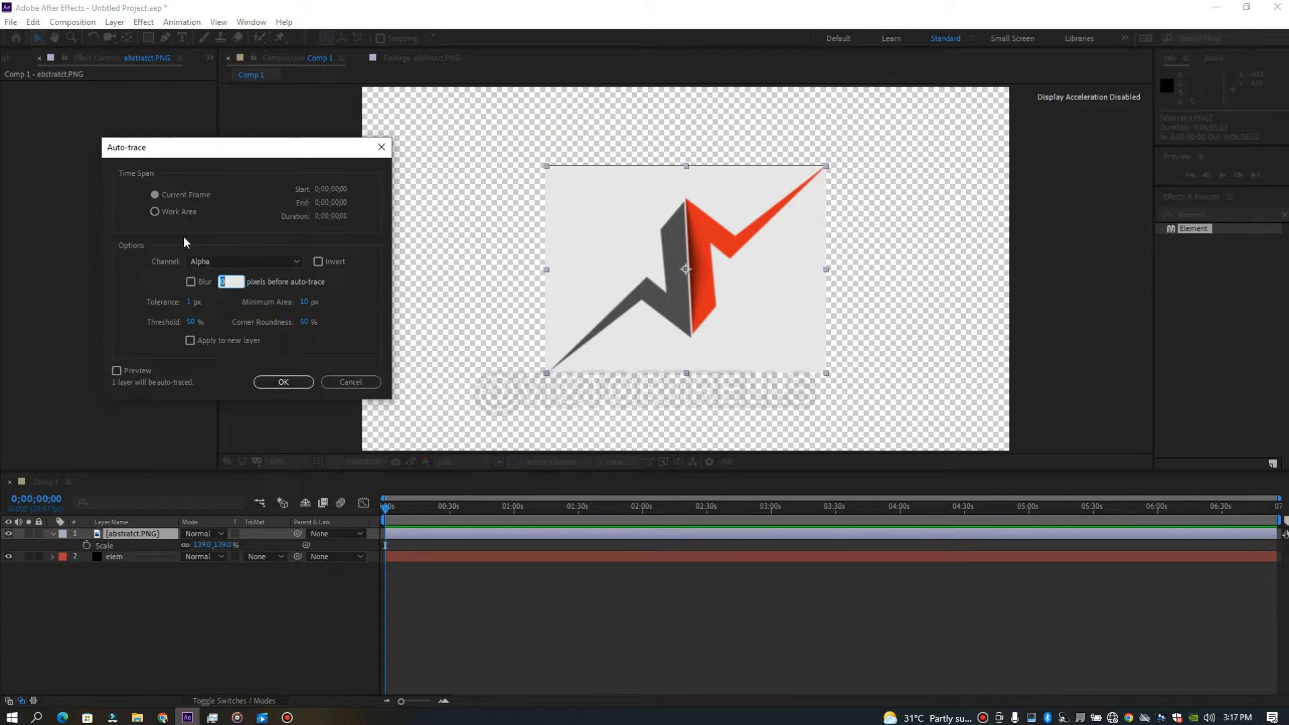
left_click(225, 260)
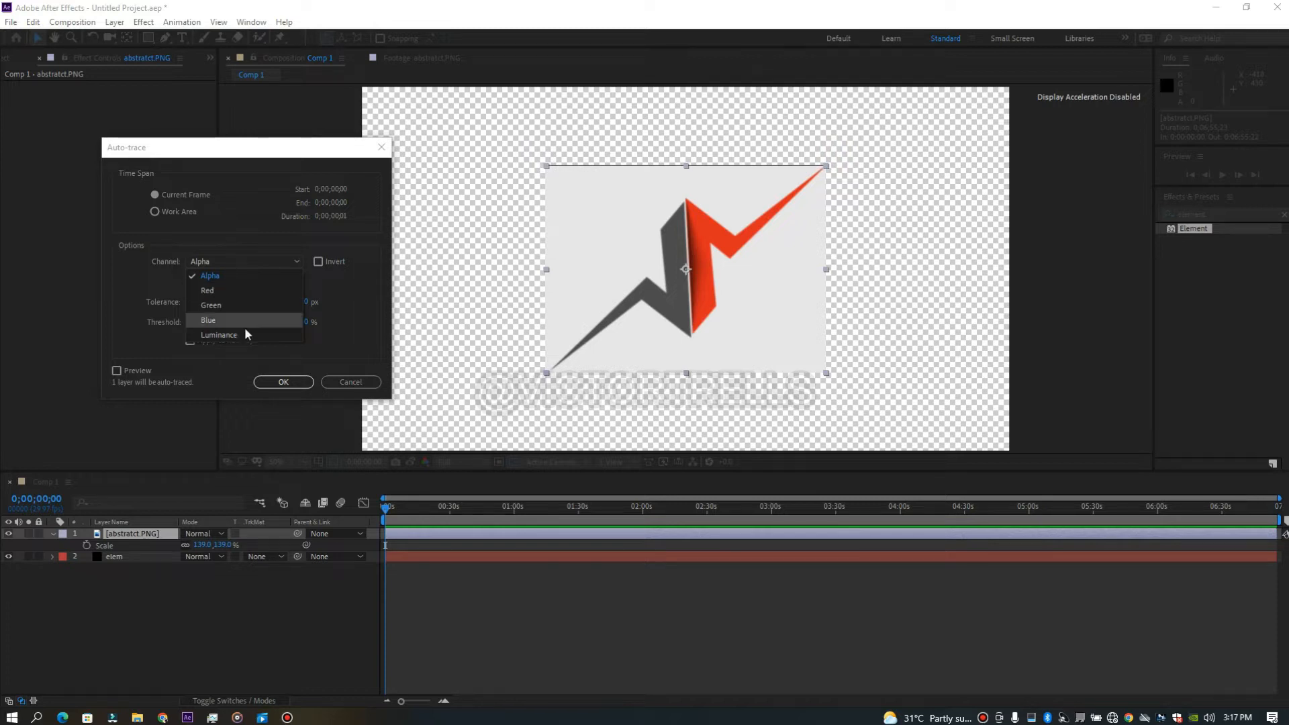
left_click(284, 382)
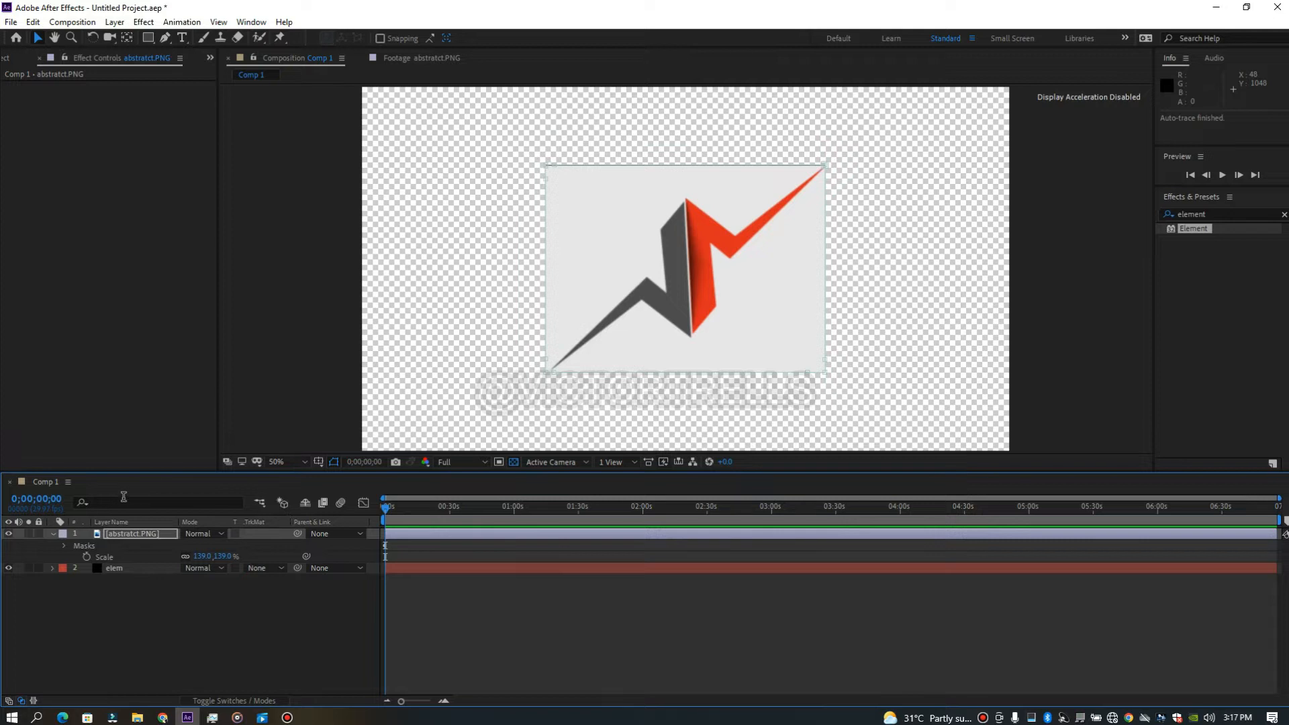
key("ctrl+z")
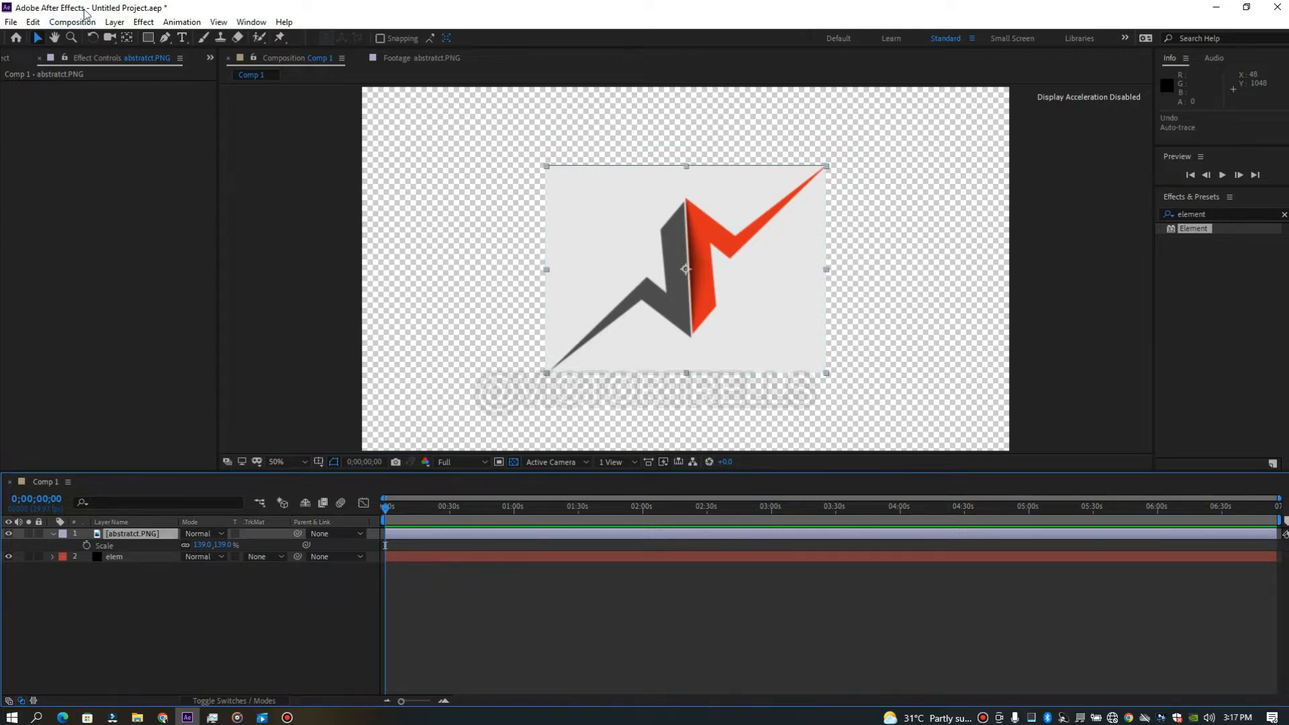
- Auto-trace the abstratct.PNG layer on the current frame using the Luminance channel
left_click(112, 23)
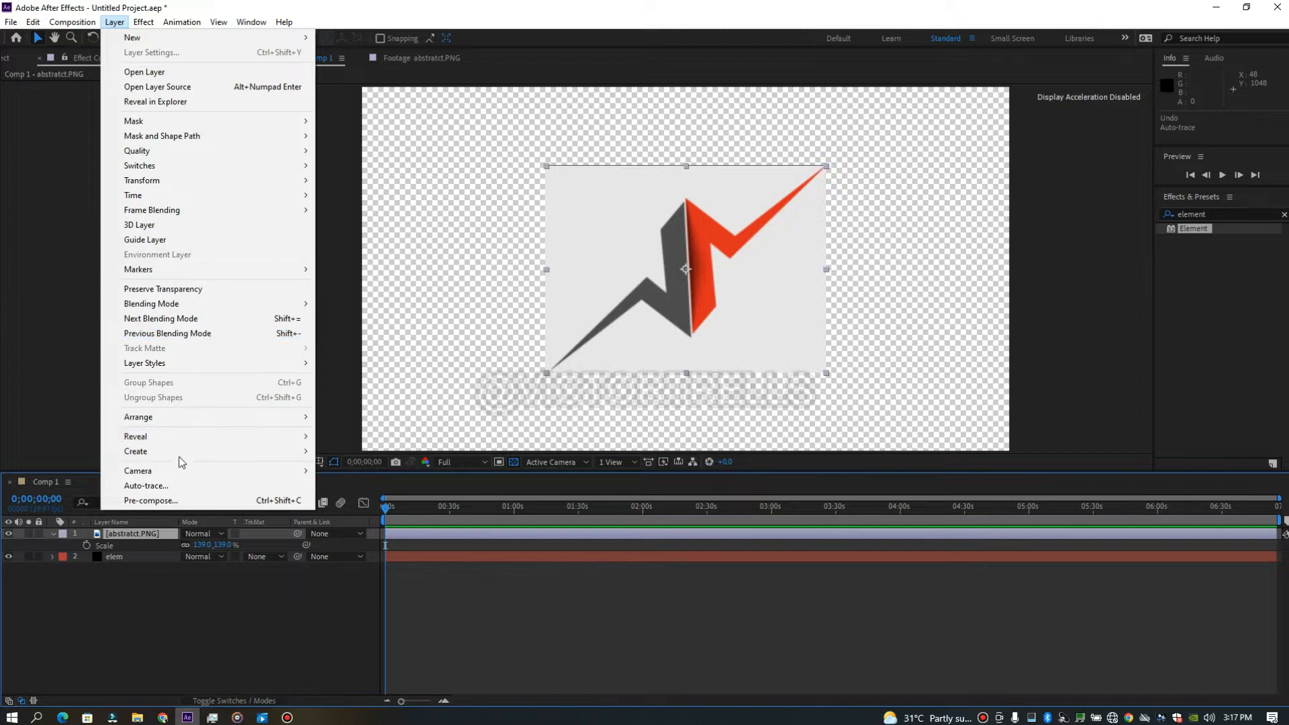
left_click(146, 485)
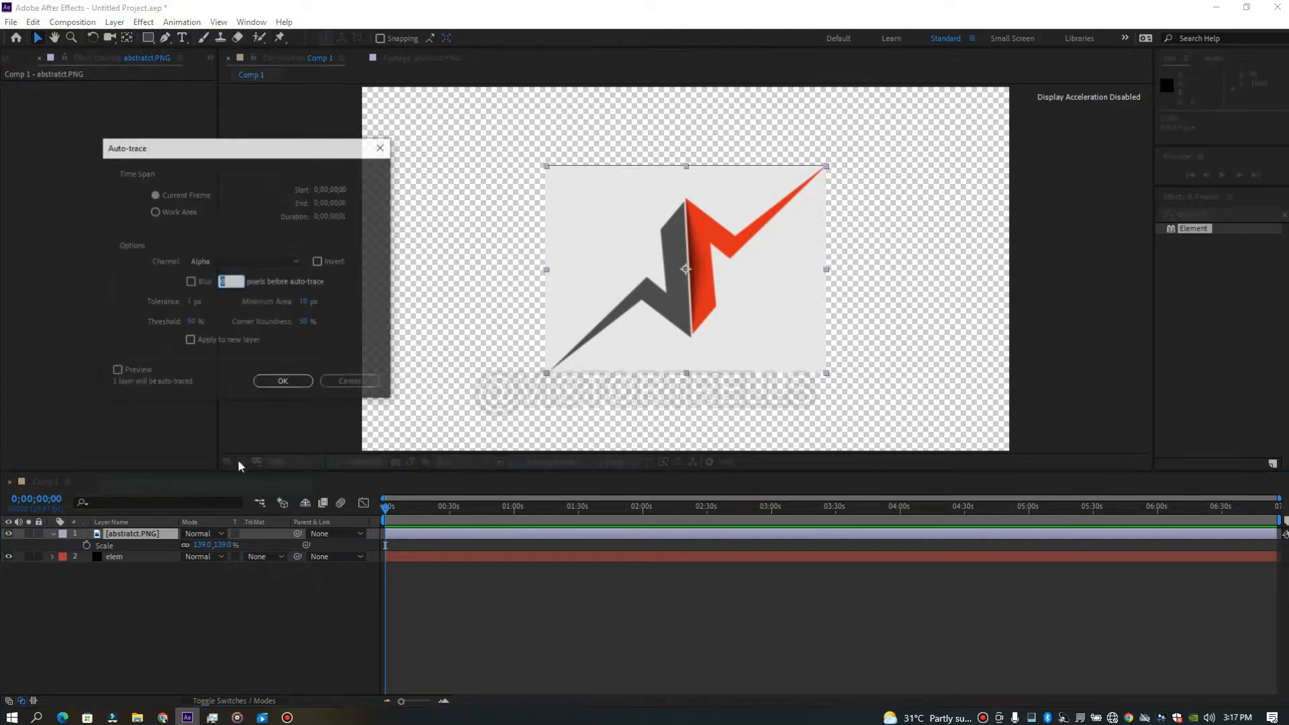
left_click(240, 259)
left_click(236, 332)
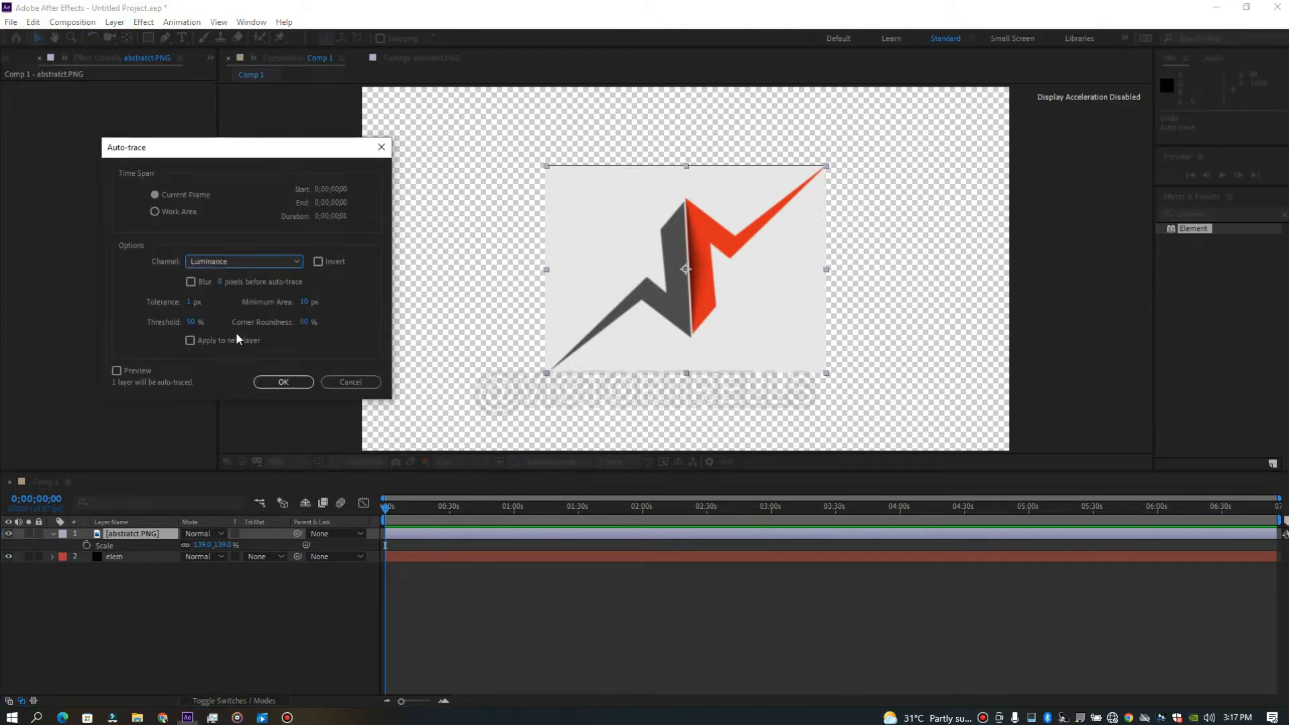
left_click(266, 380)
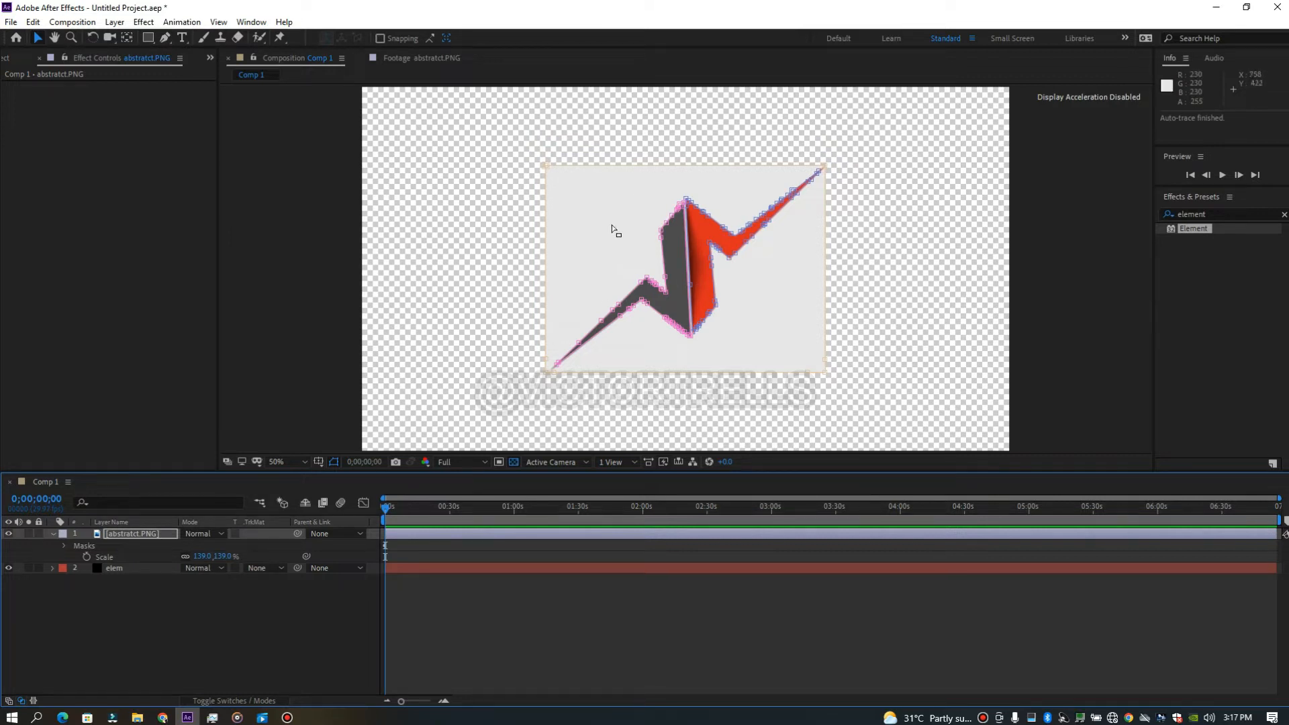
- Delete the rectangular mask traced around the image border and hide the abstratct.PNG layer
left_click(546, 167)
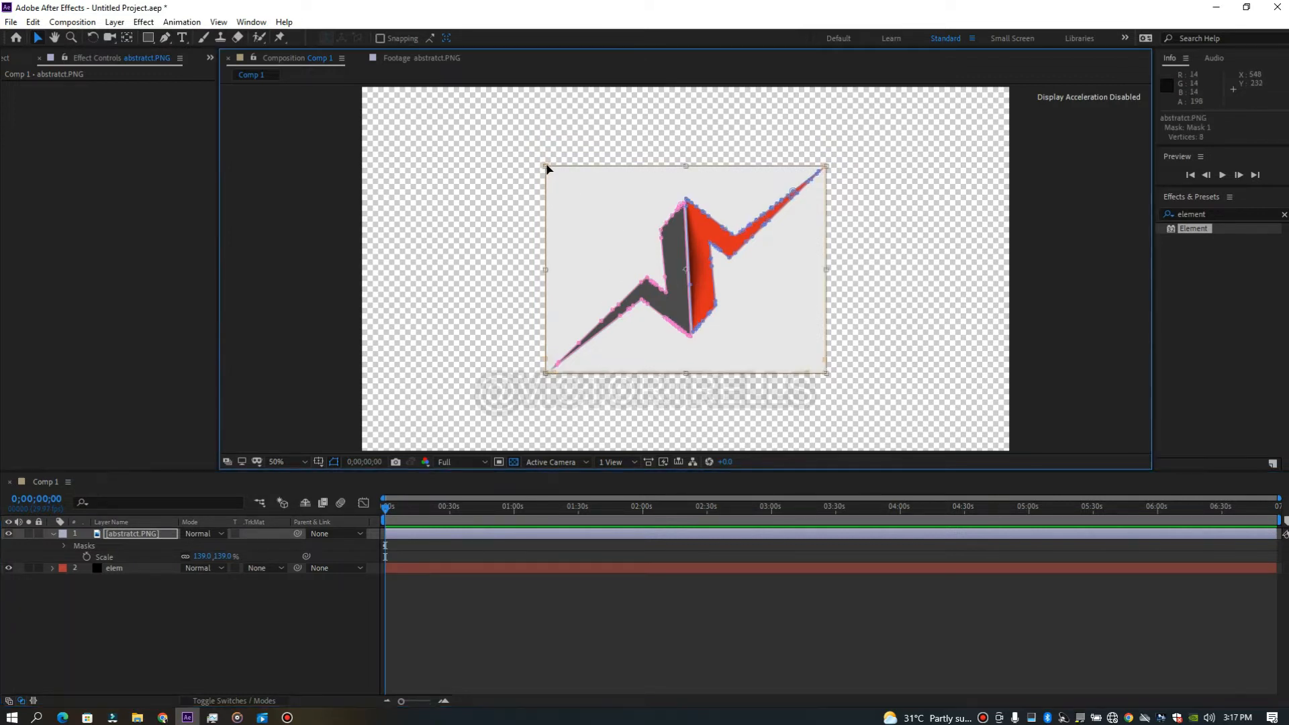
left_click(546, 165)
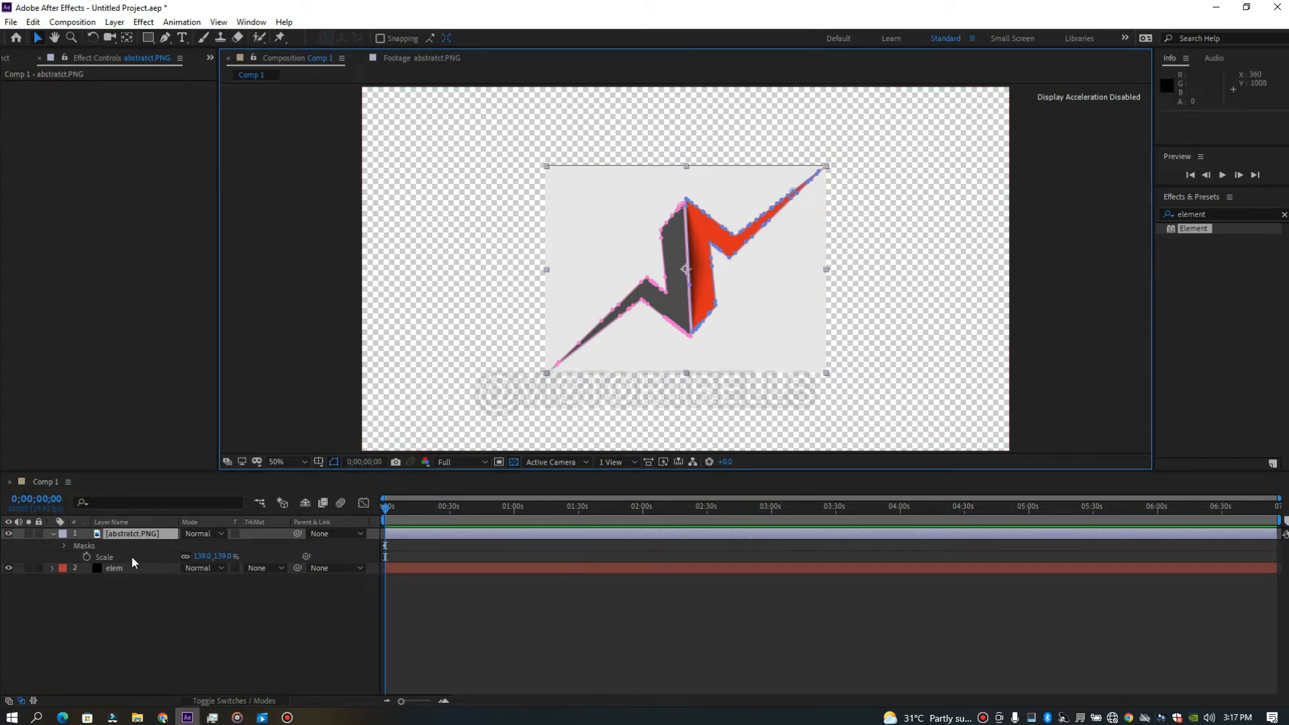
left_click(8, 537)
- Add the Pngtree red and black logo image to Comp 1 above the abstratct.PNG layer
left_click(16, 59)
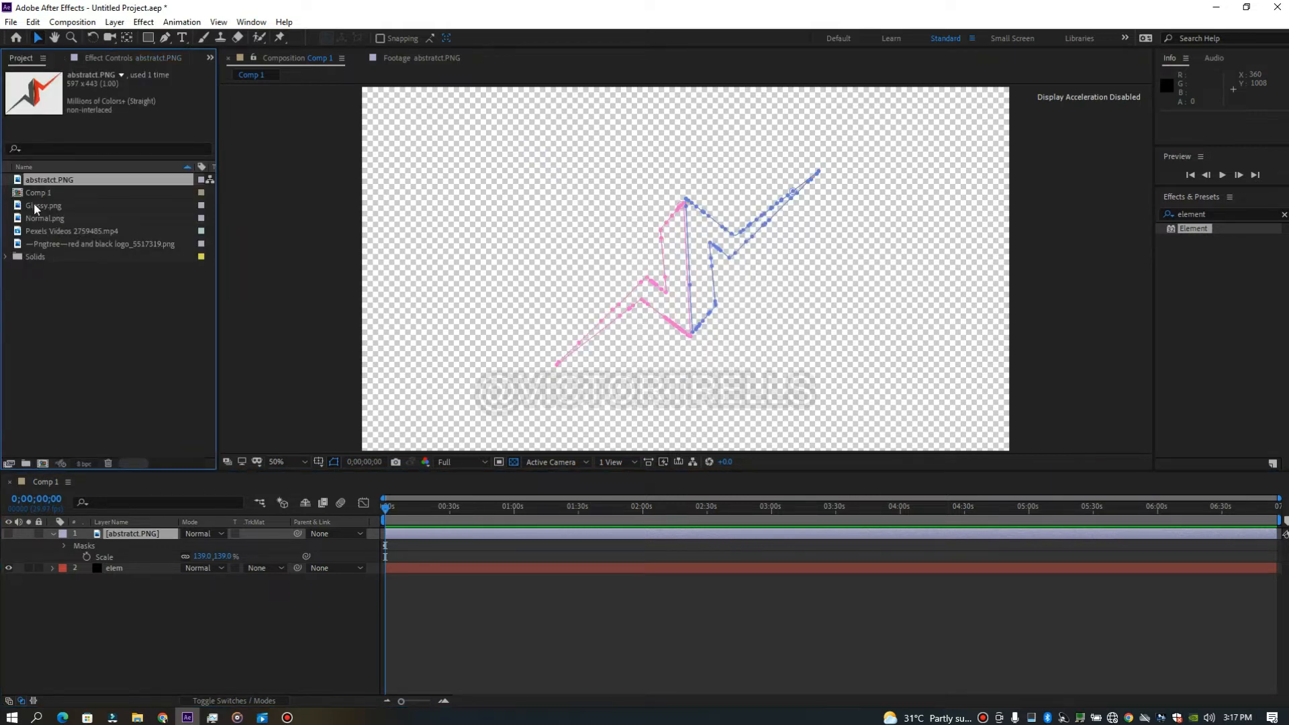
left_click(87, 242)
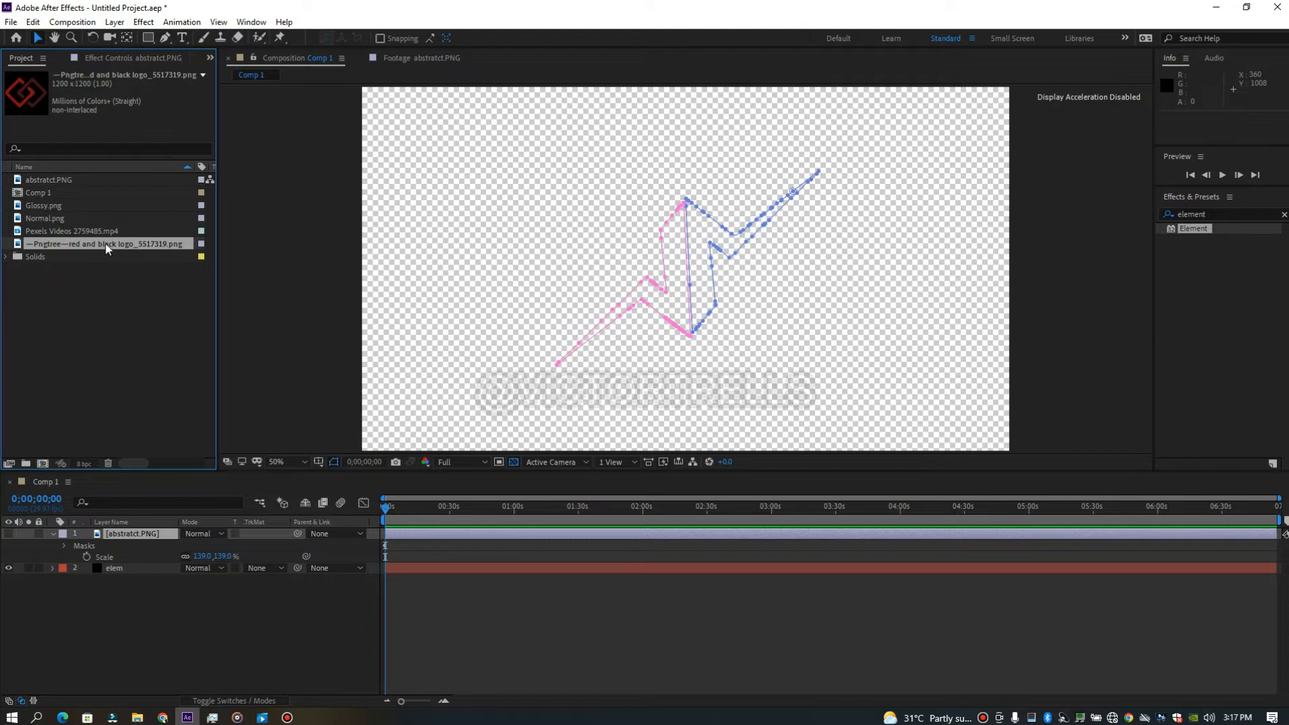
left_click_drag(106, 243, 136, 529)
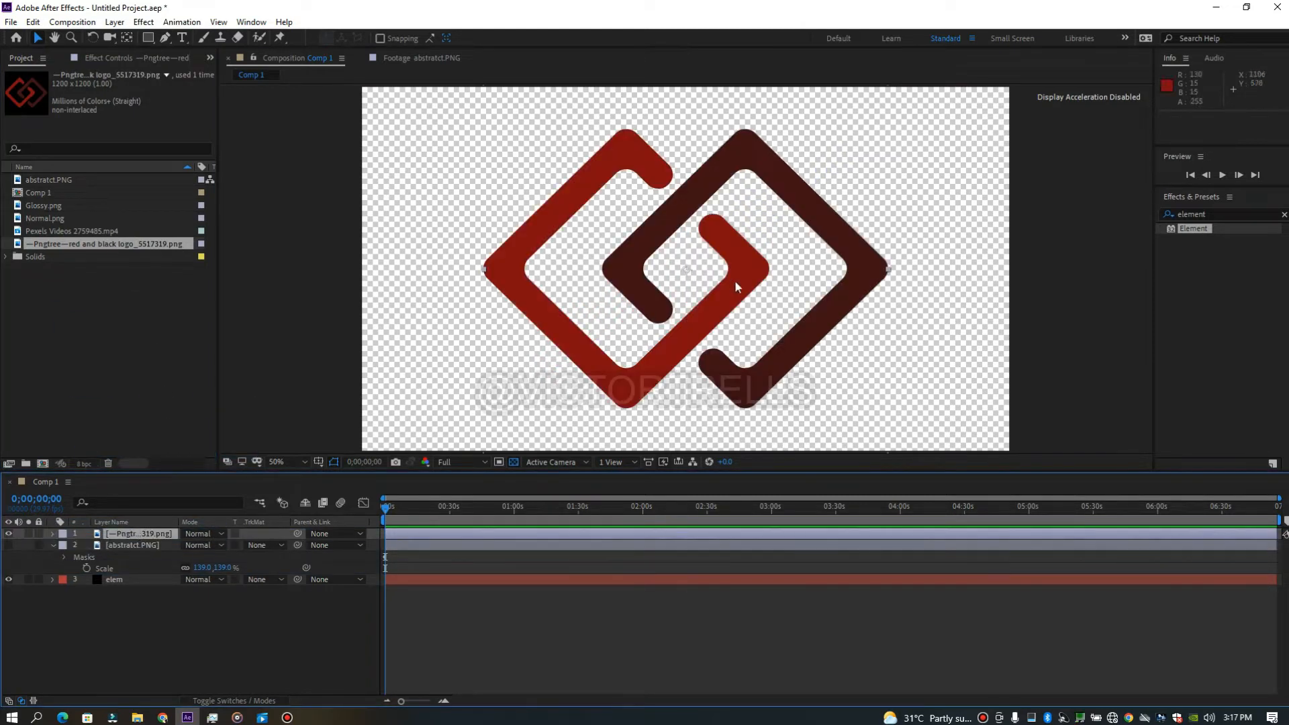
- Try to auto-trace the red and black logo layer using the Luminance channel
left_click(115, 21)
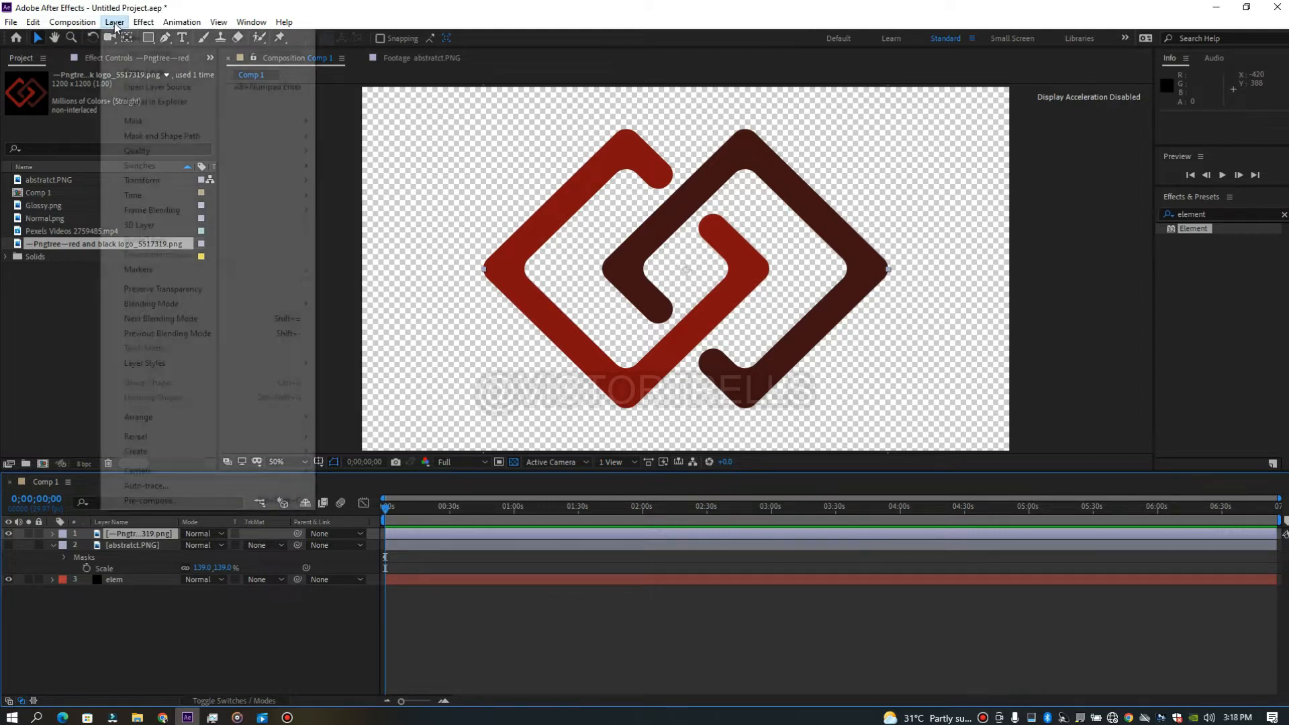
left_click(163, 486)
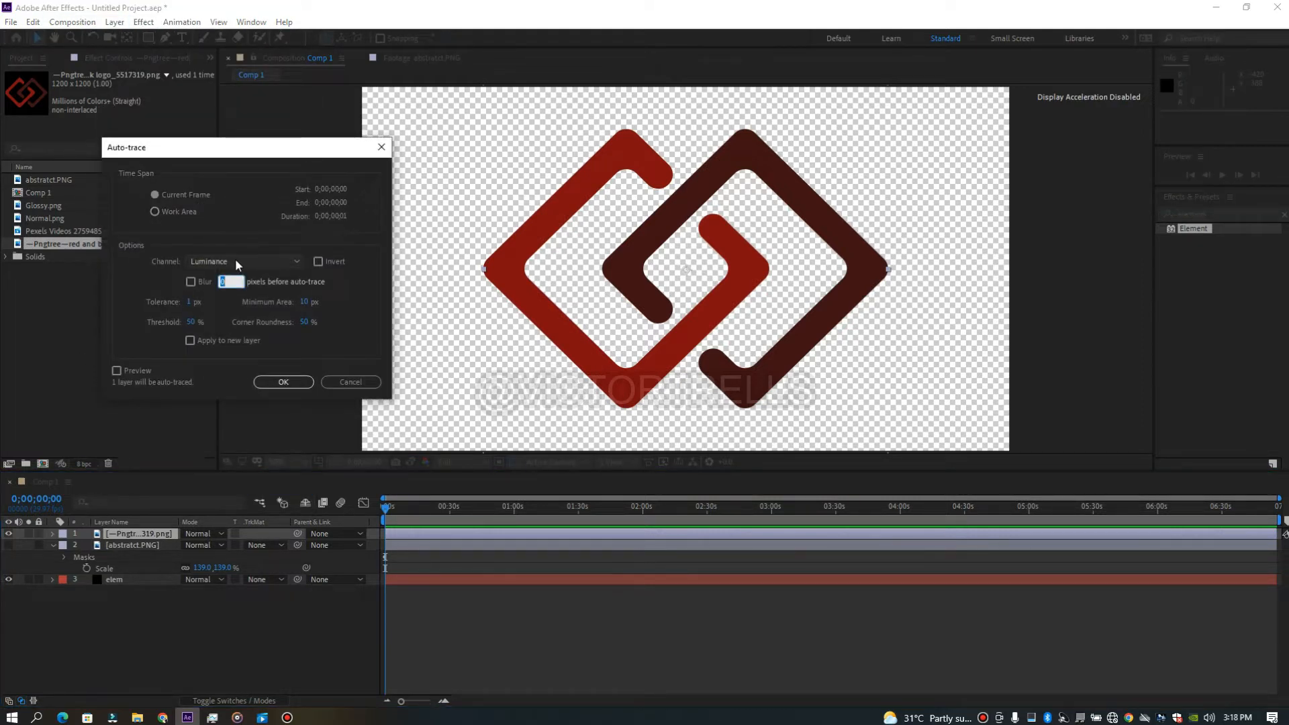
left_click(275, 382)
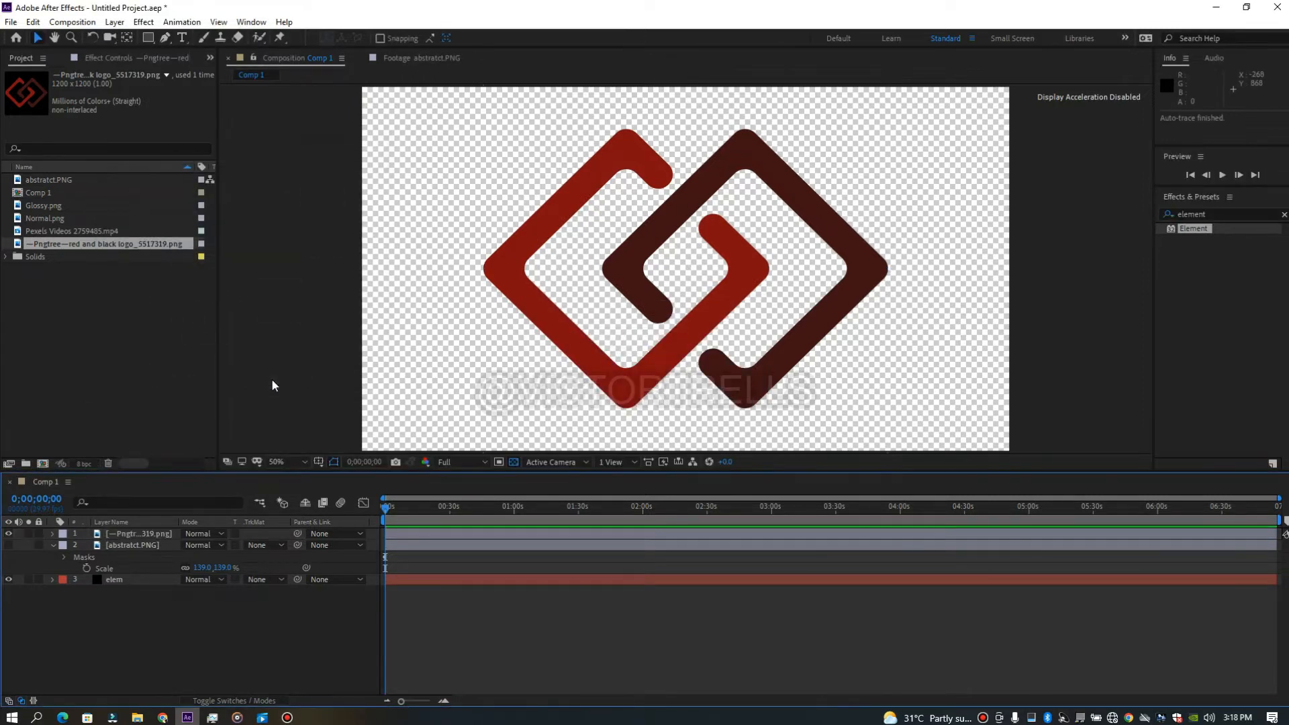
left_click(523, 269)
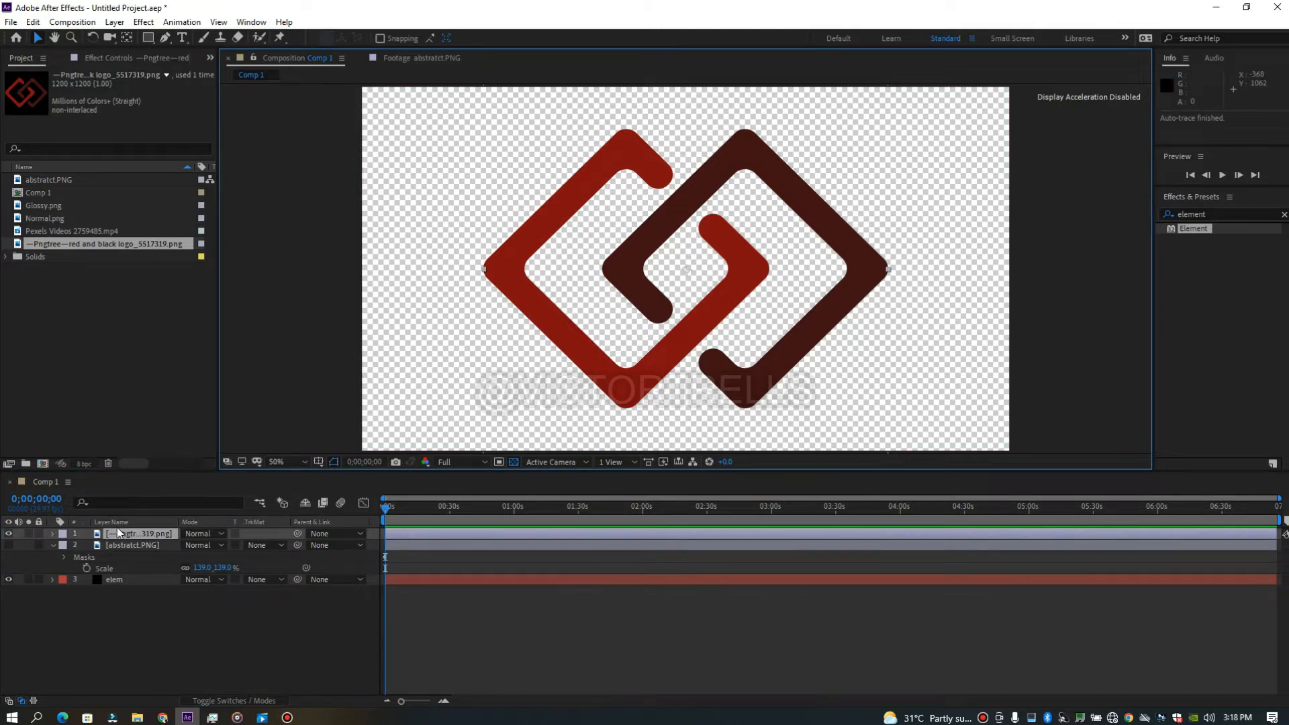
- Auto-trace the red and black logo layer using the Alpha channel
left_click(139, 537)
left_click(114, 22)
left_click(185, 490)
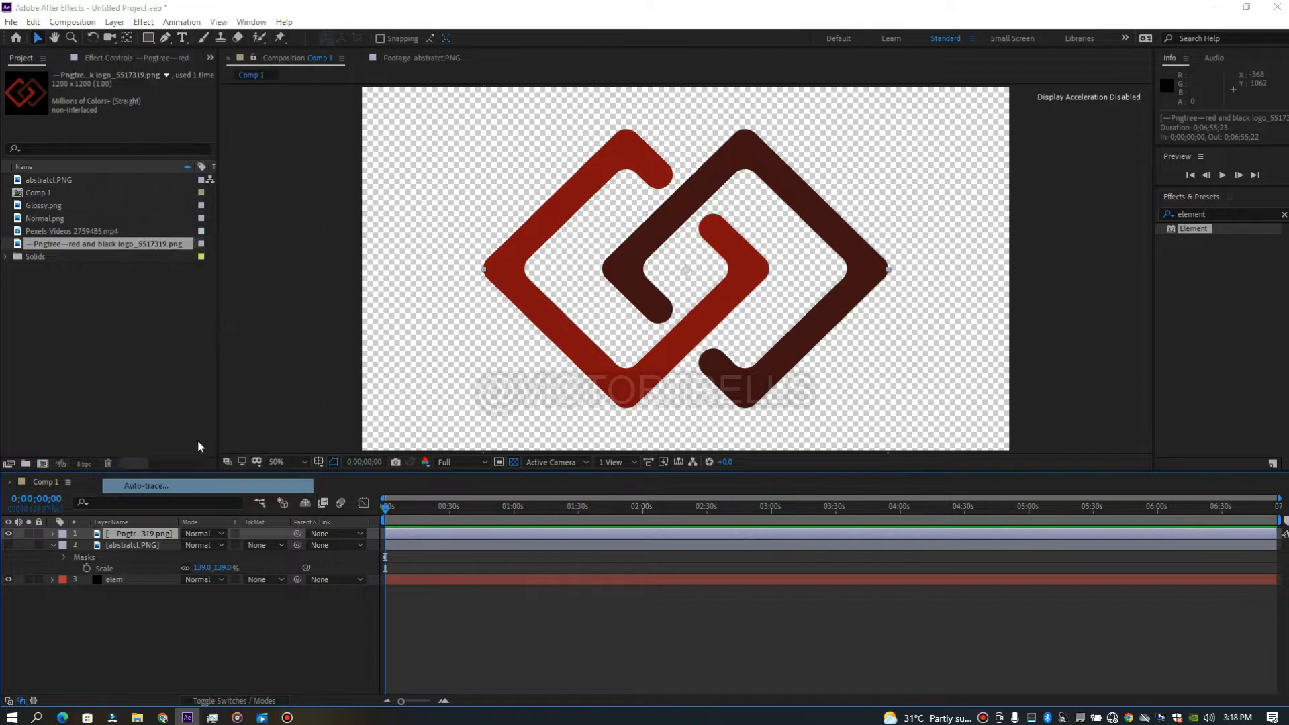
left_click(245, 264)
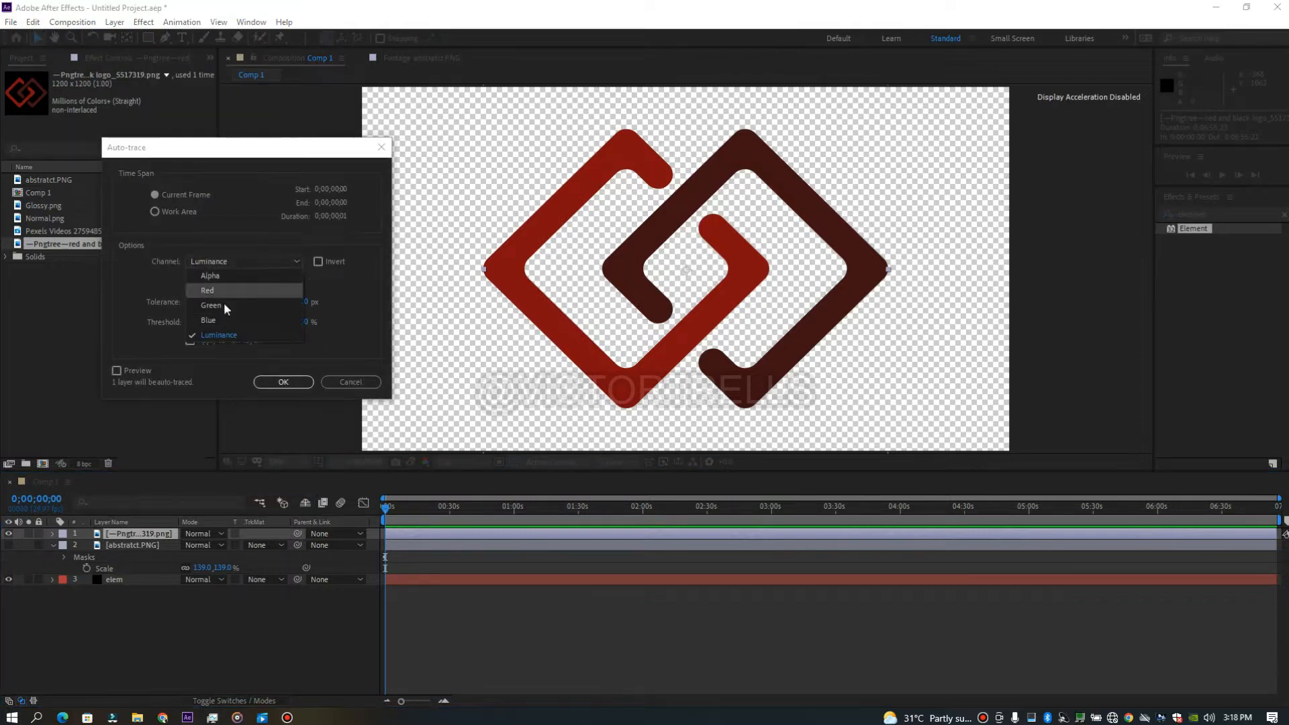
left_click(224, 276)
left_click(282, 381)
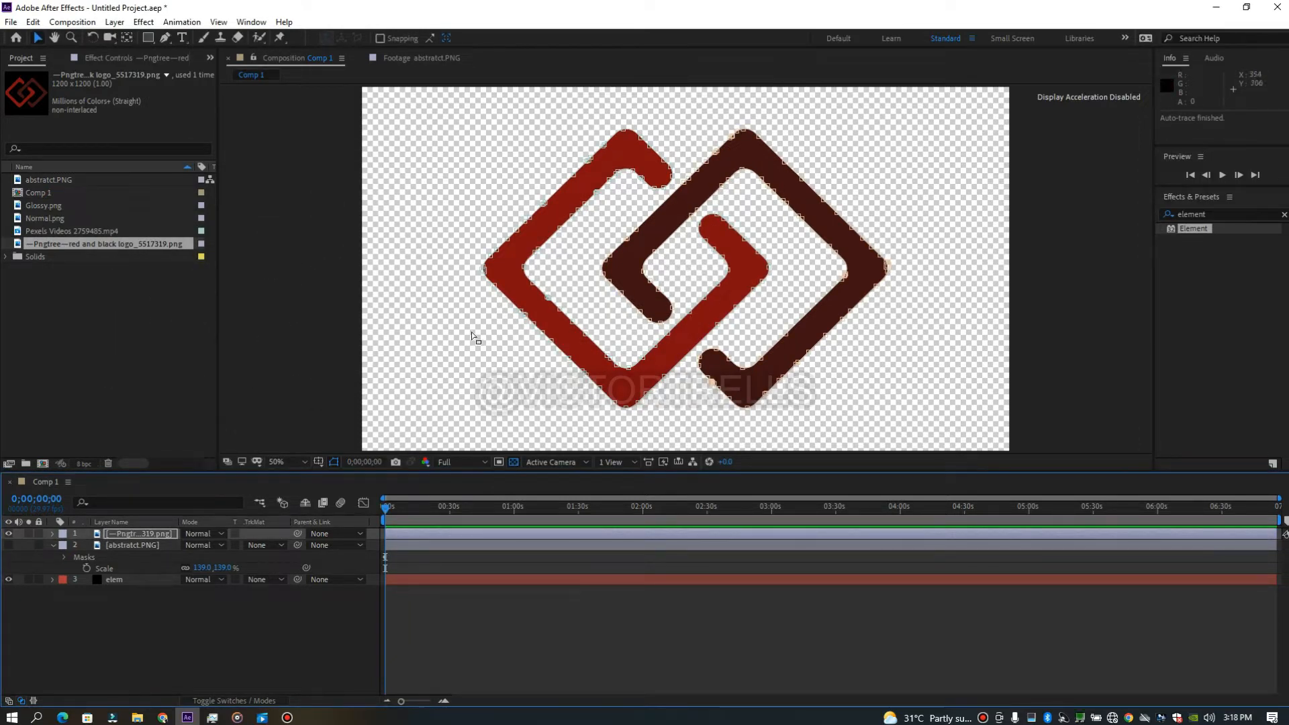
- Delete the red and black logo layer and the traced abstratct.PNG layer from the composition
left_click(9, 534)
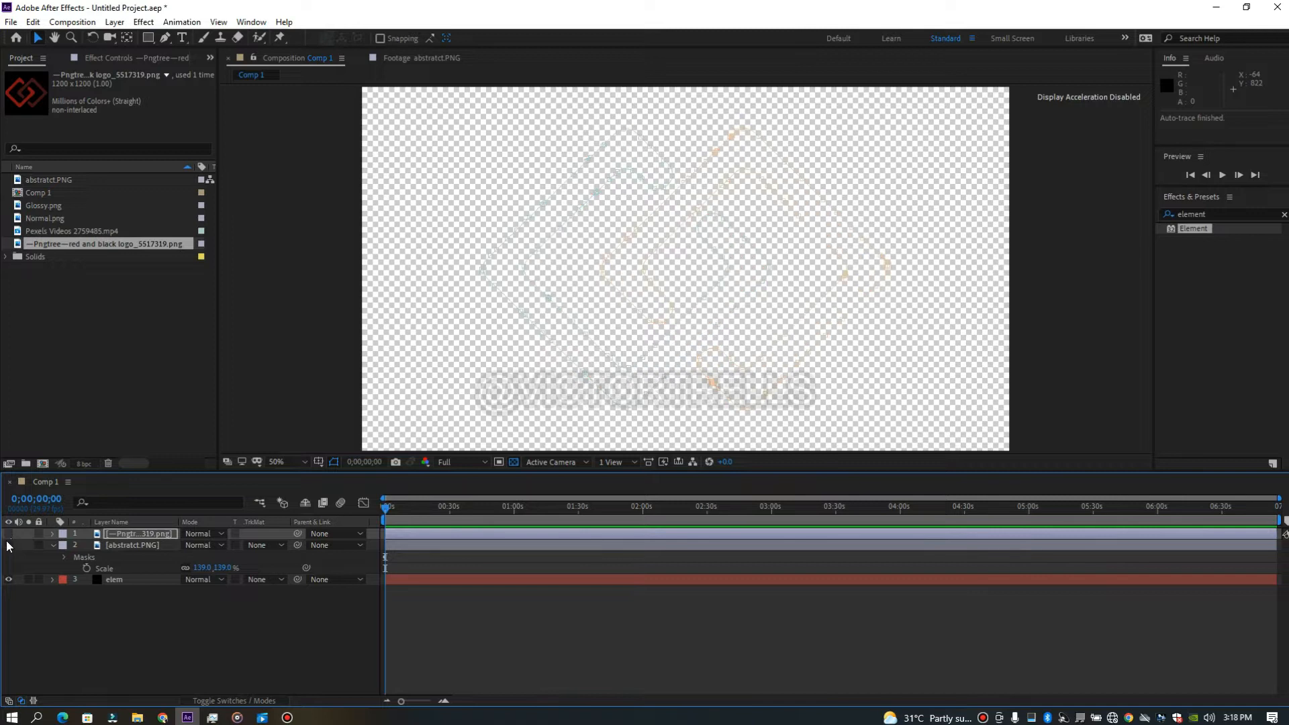
left_click(9, 545)
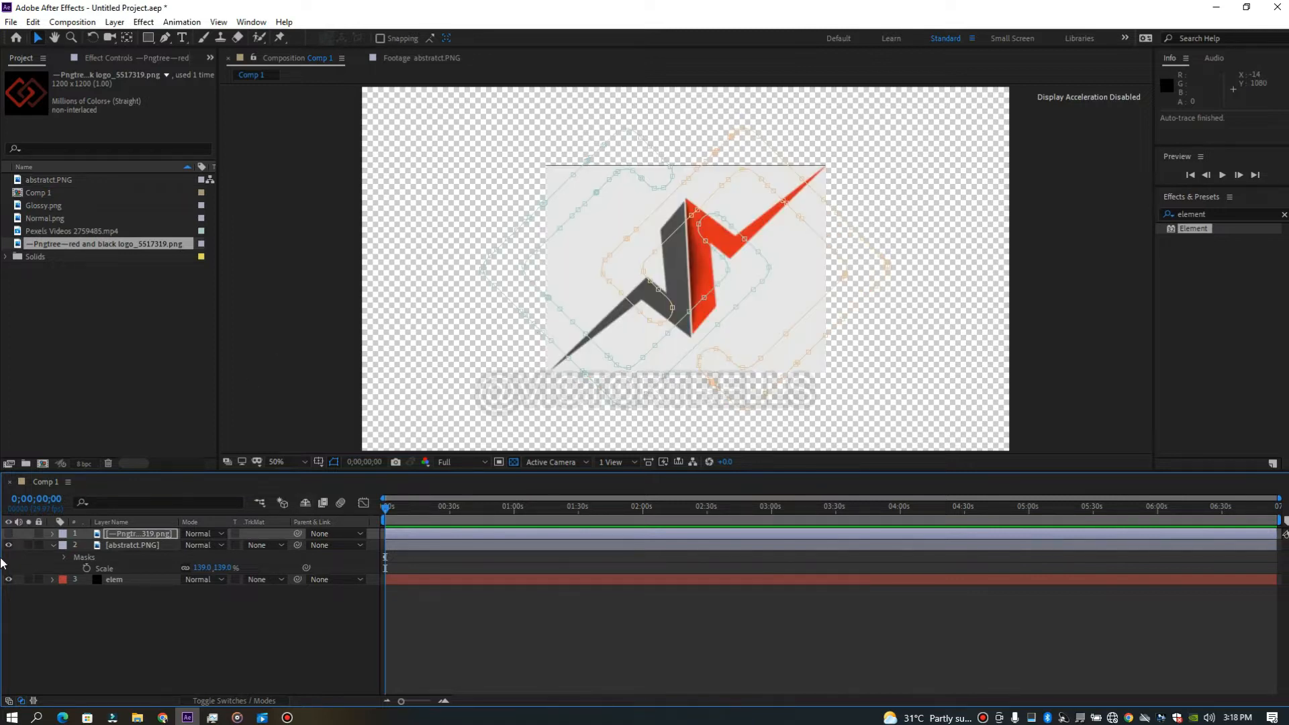
key("Delete")
left_click(138, 532)
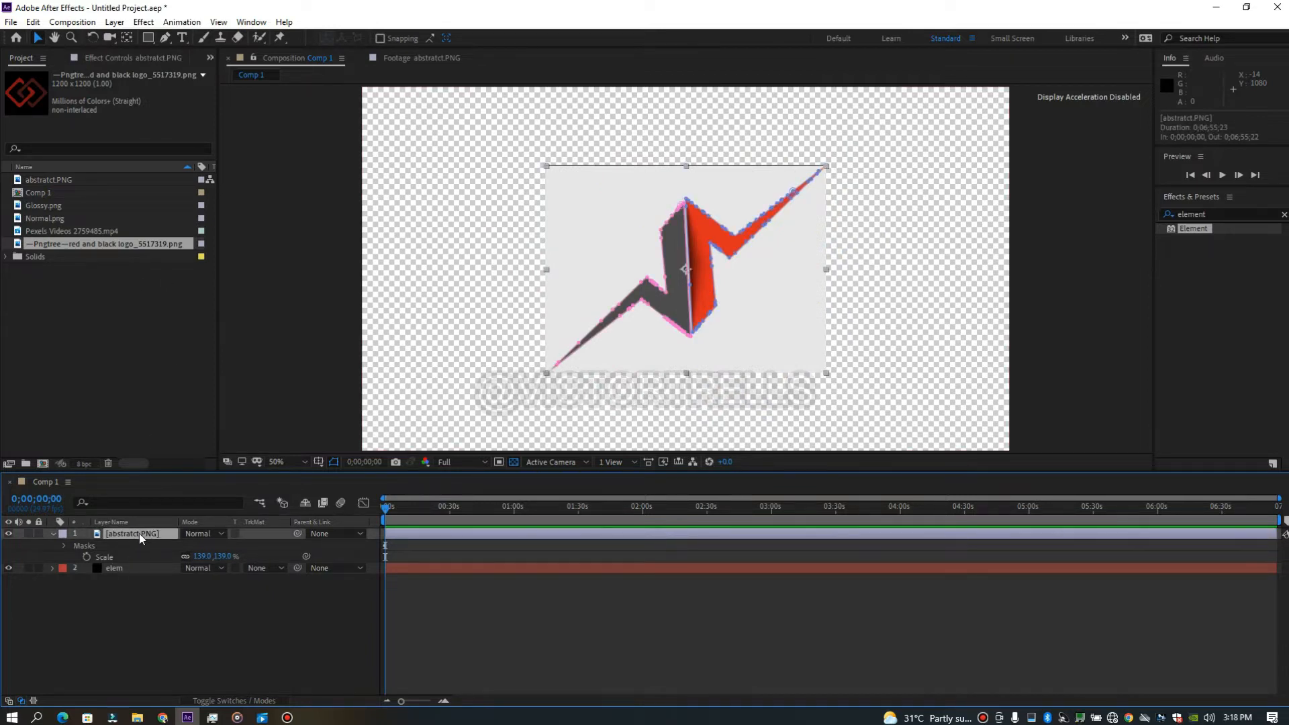
key("Delete")
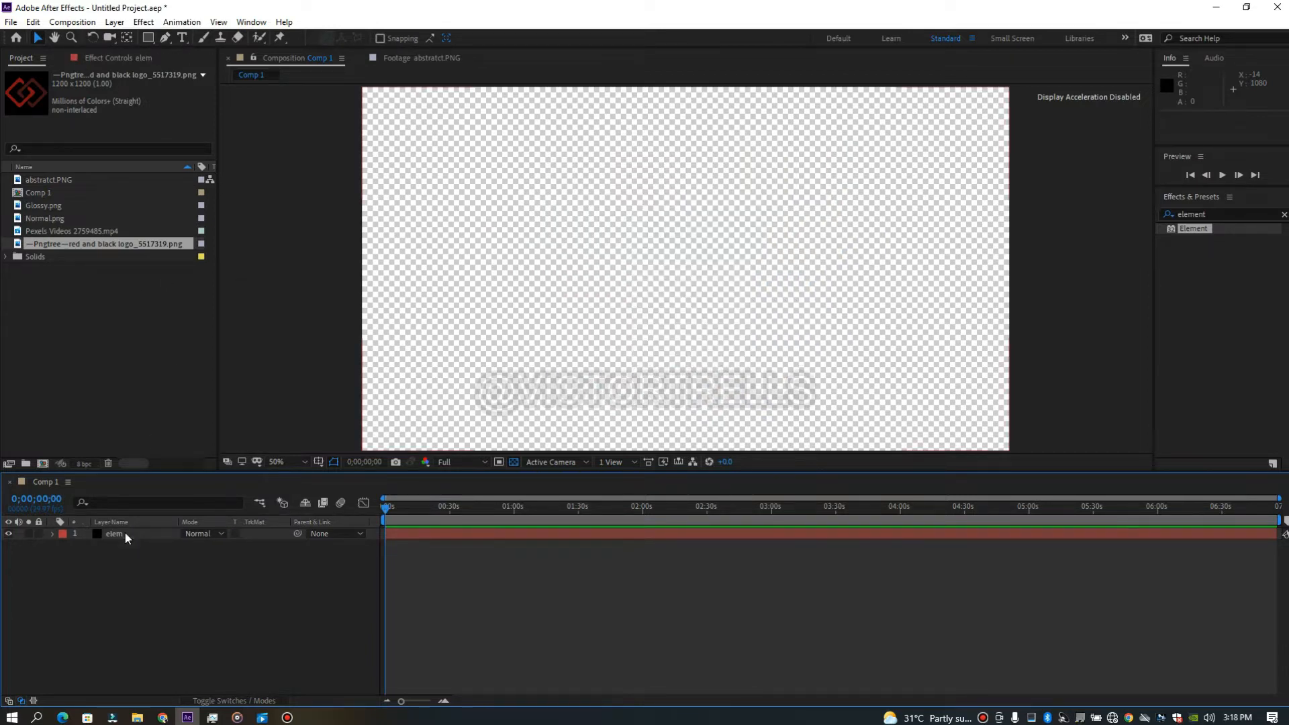
- Add abstratct.PNG to the composition above the elem layer and scale it to 174%
left_click(135, 534)
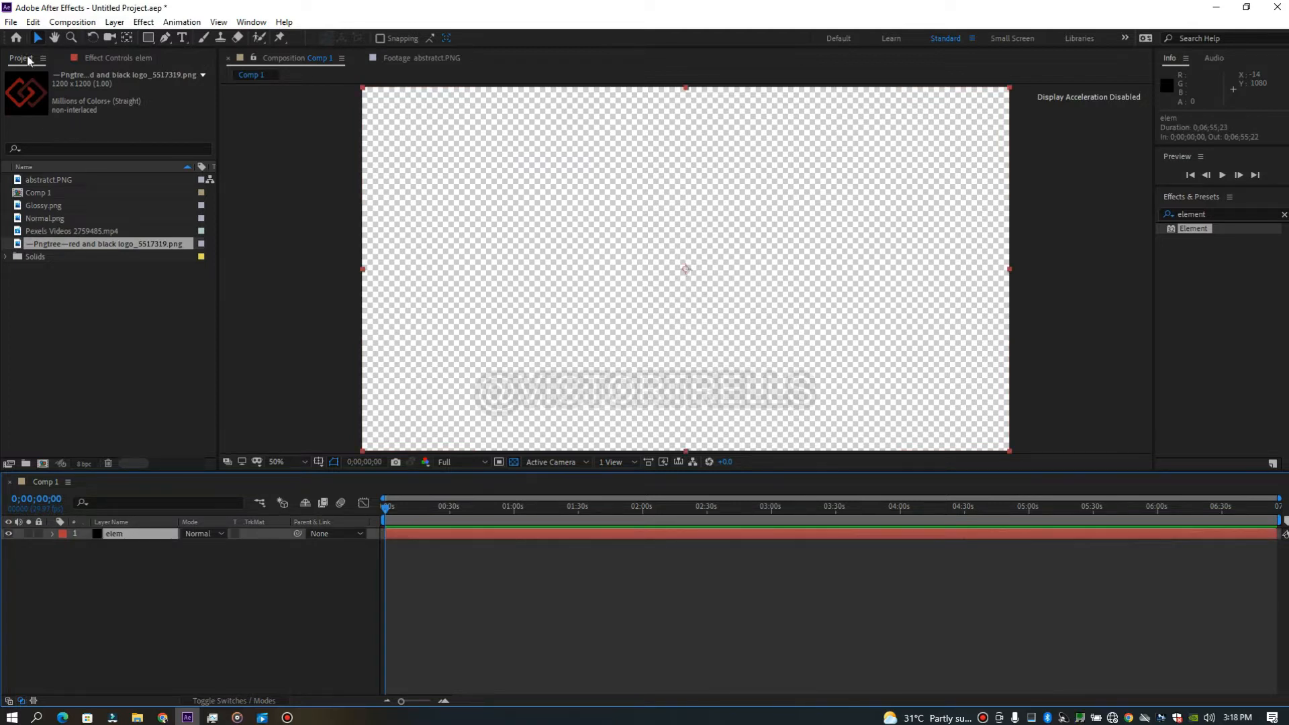
left_click(56, 180)
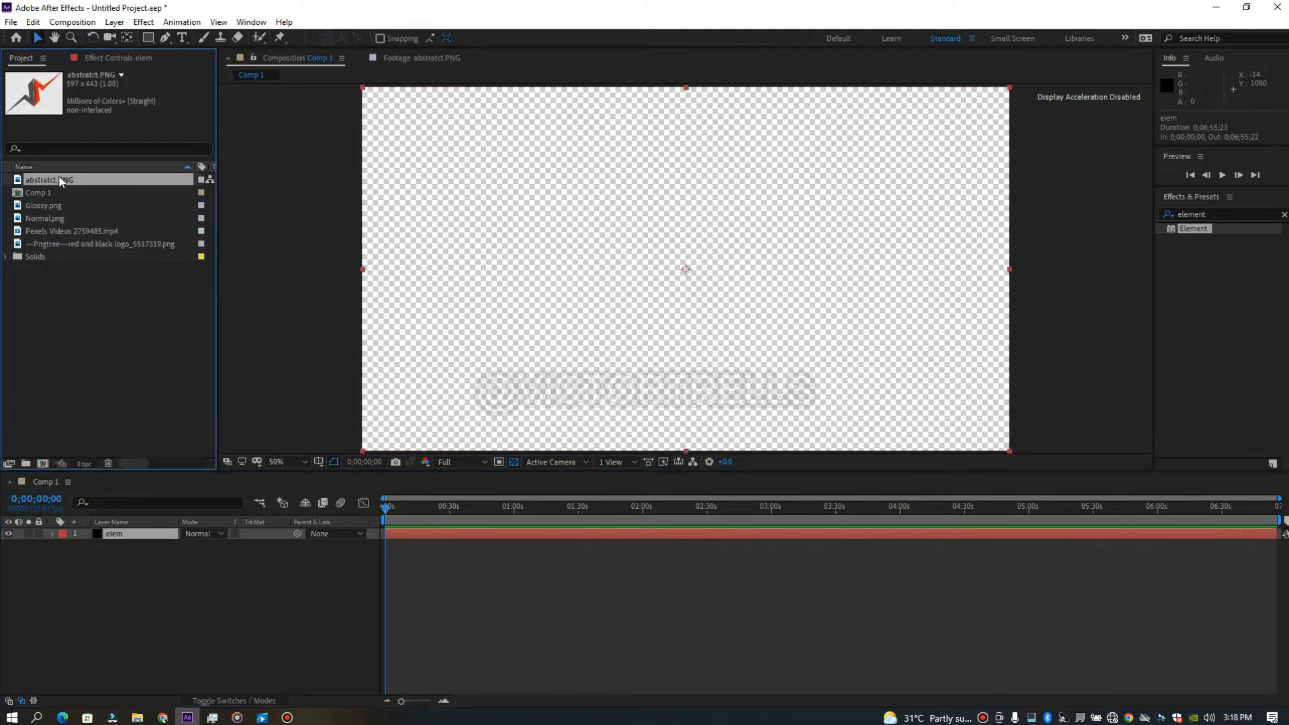
left_click_drag(54, 181, 151, 530)
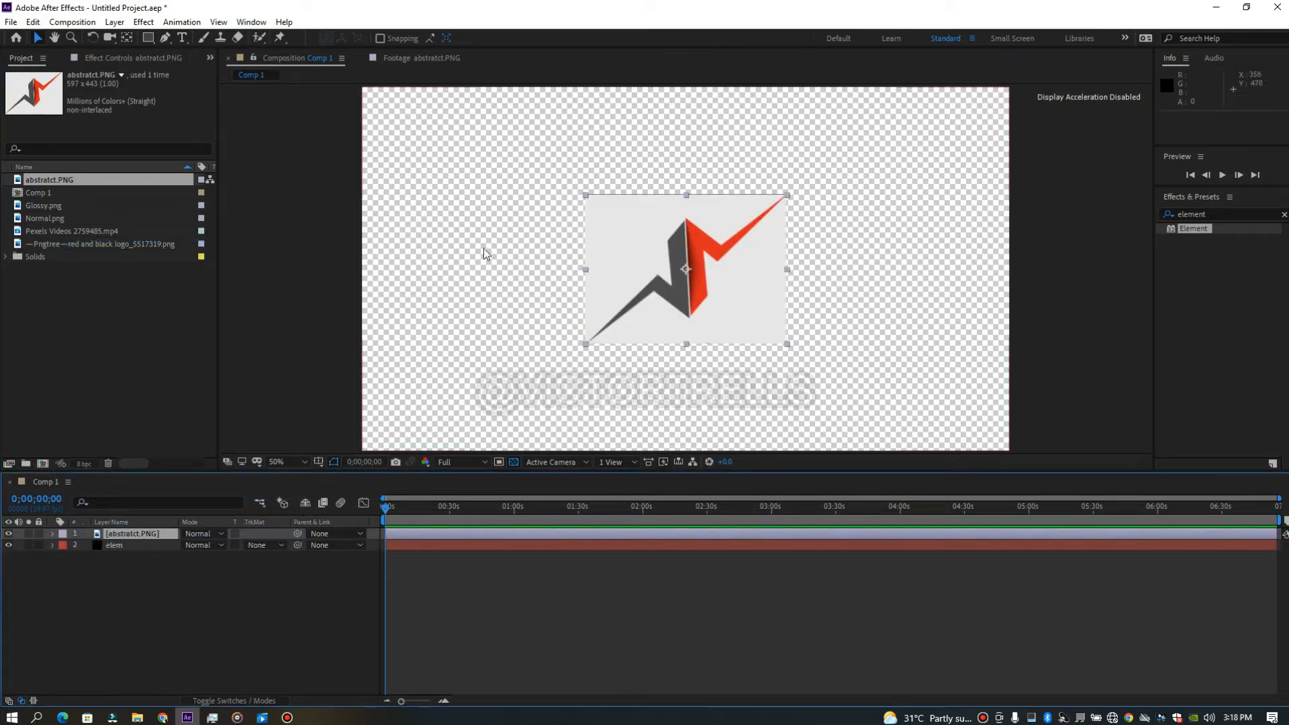
key("s")
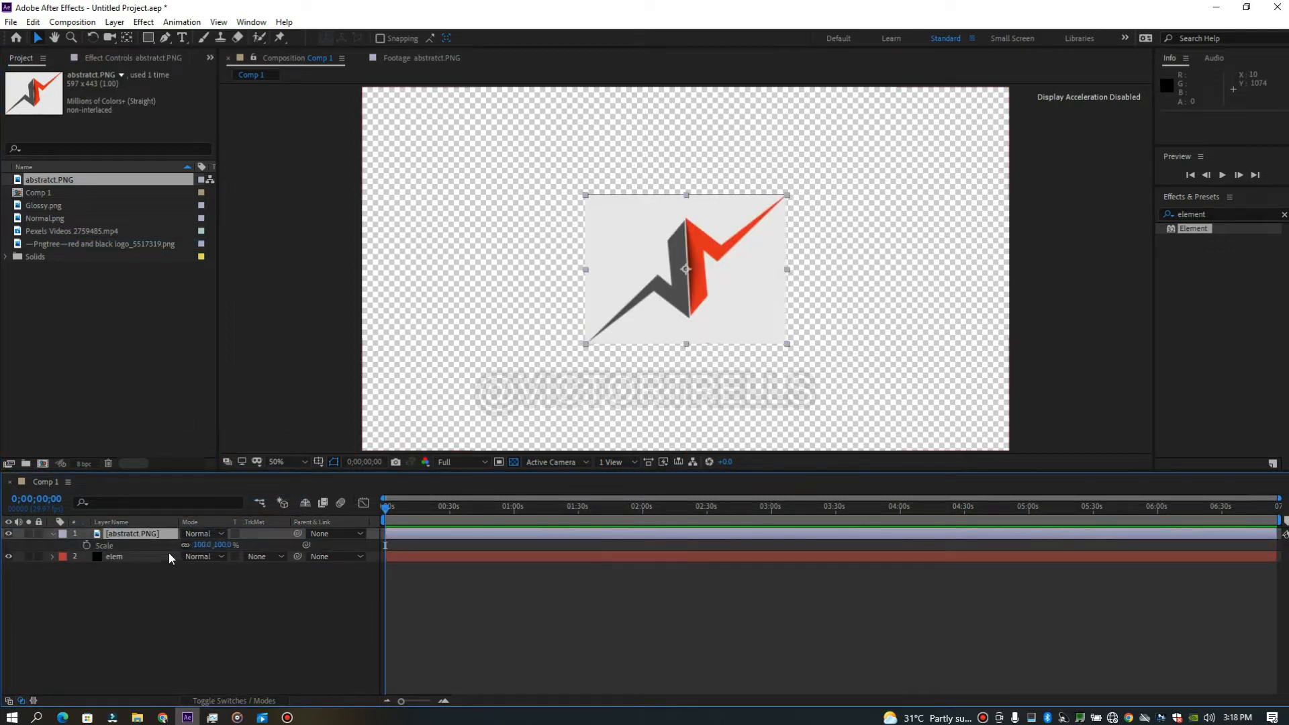
left_click_drag(201, 545, 228, 541)
- Draw a closed Pen tool mask around the corners of the logo's dark gray half
left_click(165, 38)
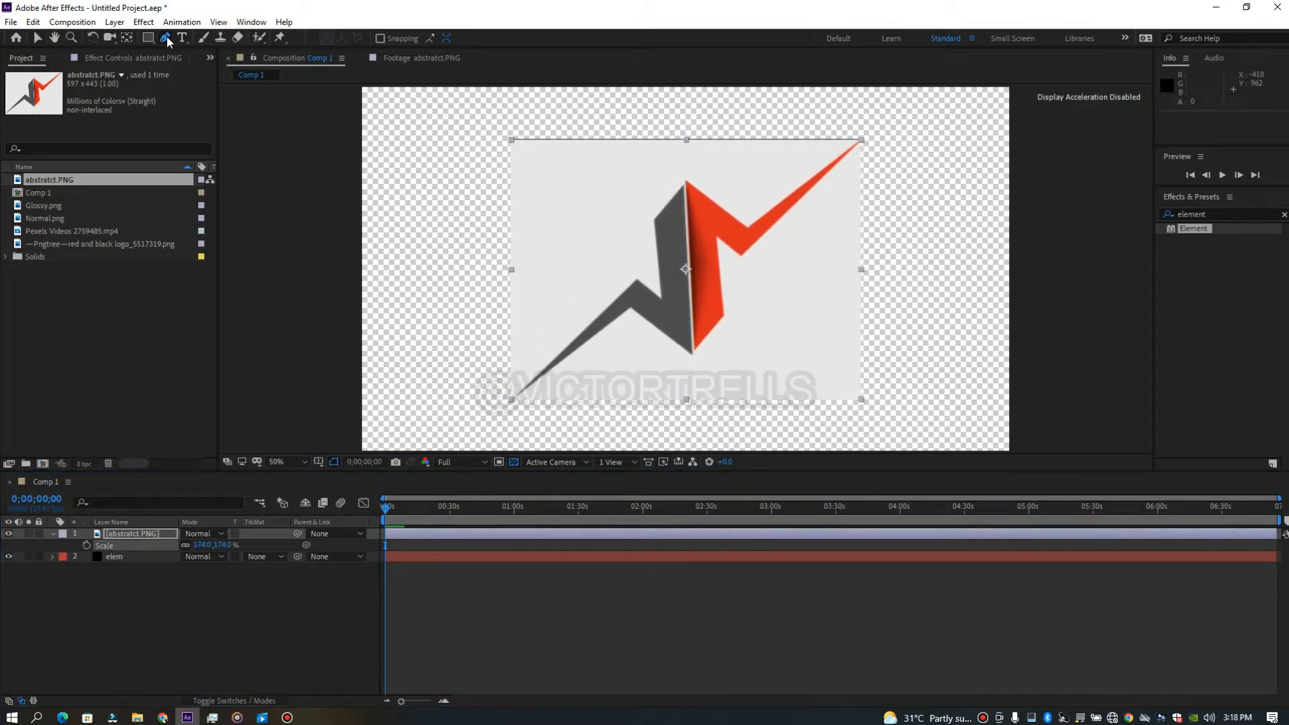
left_click(516, 392)
left_click(635, 279)
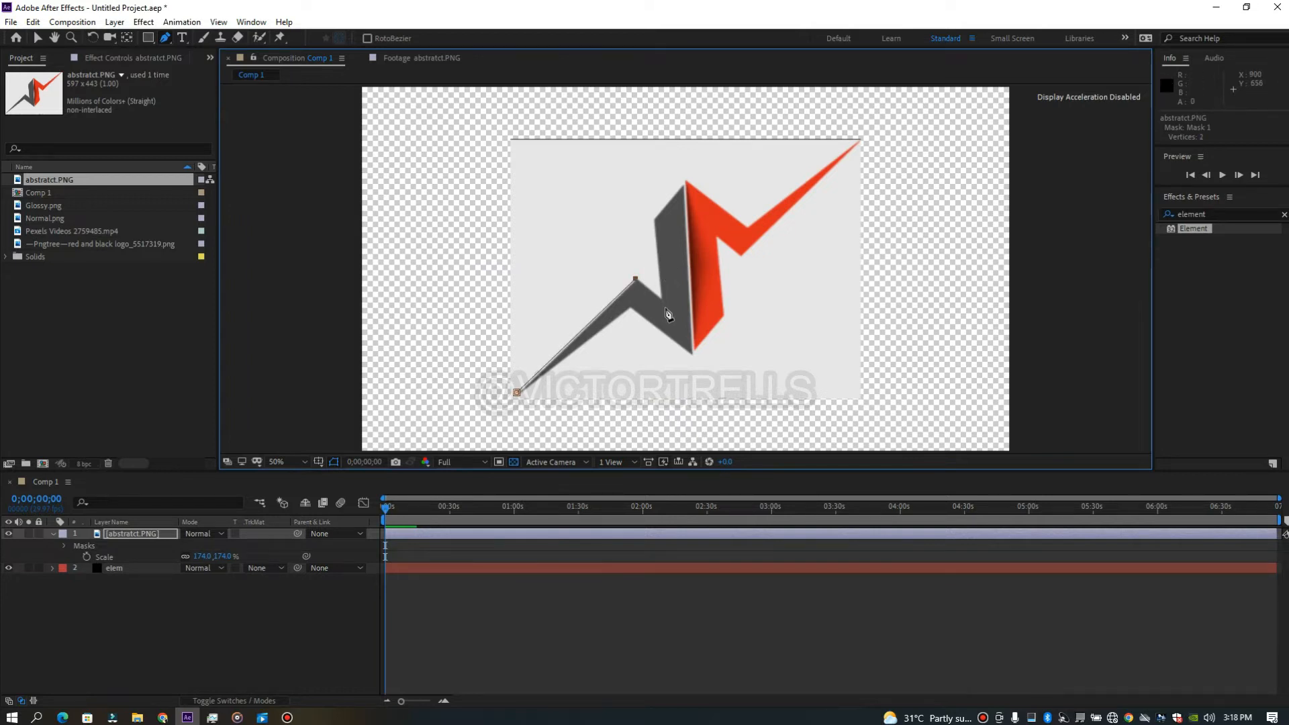
left_click(660, 297)
left_click(653, 220)
left_click(684, 184)
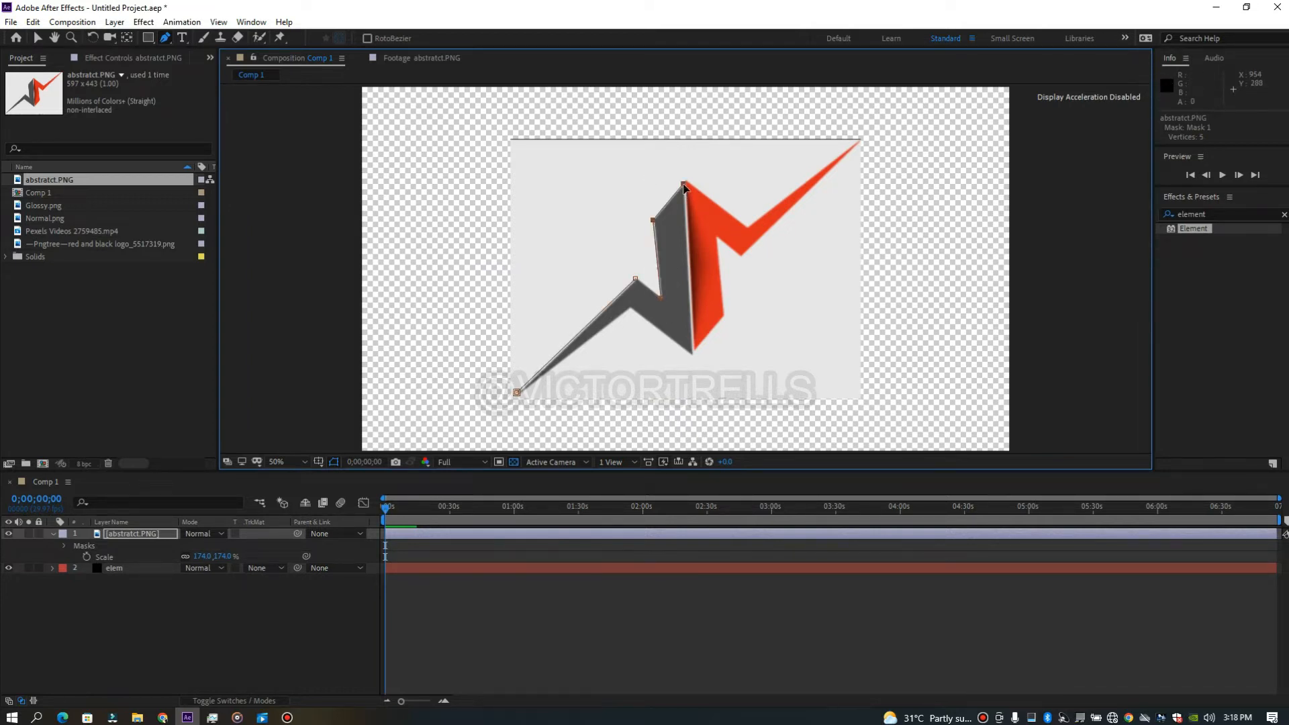
left_click(692, 351)
left_click(631, 307)
left_click(517, 393)
- Set the mode of Mask 1 on the abstratct.PNG layer to None
left_click(135, 533)
key("comma")
key("m")
left_click(191, 545)
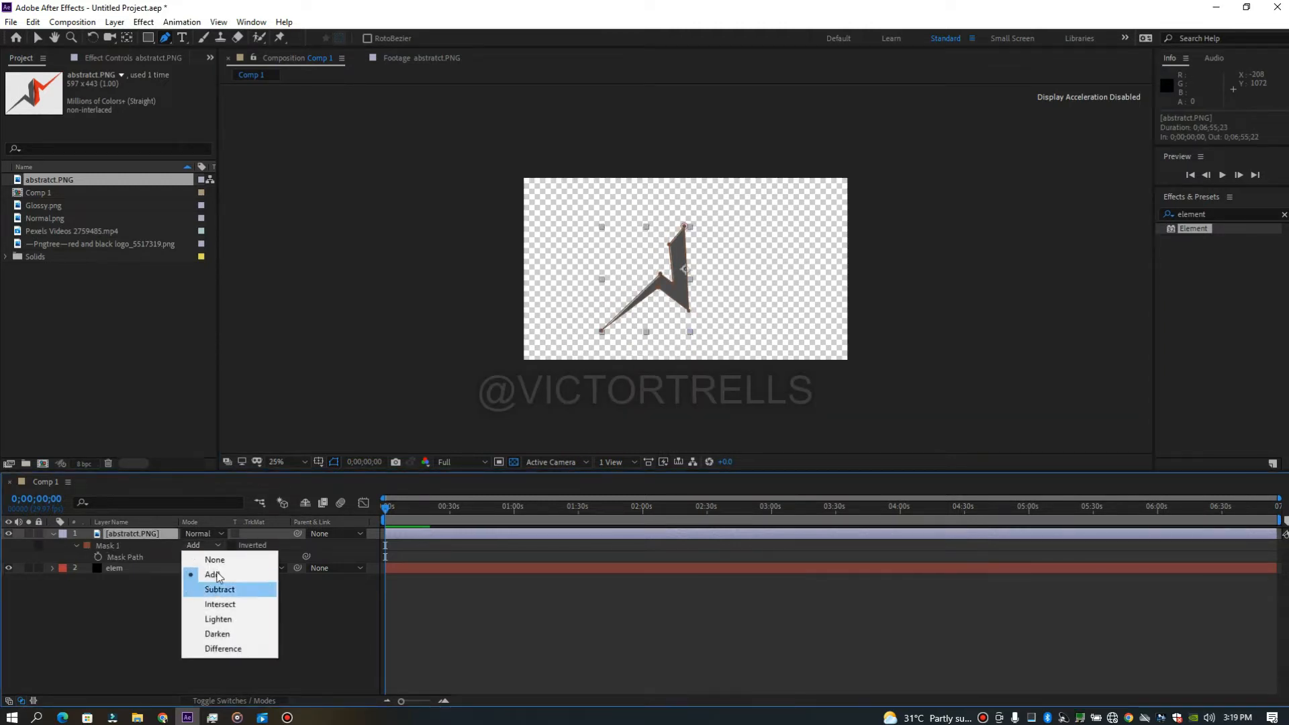
left_click(225, 559)
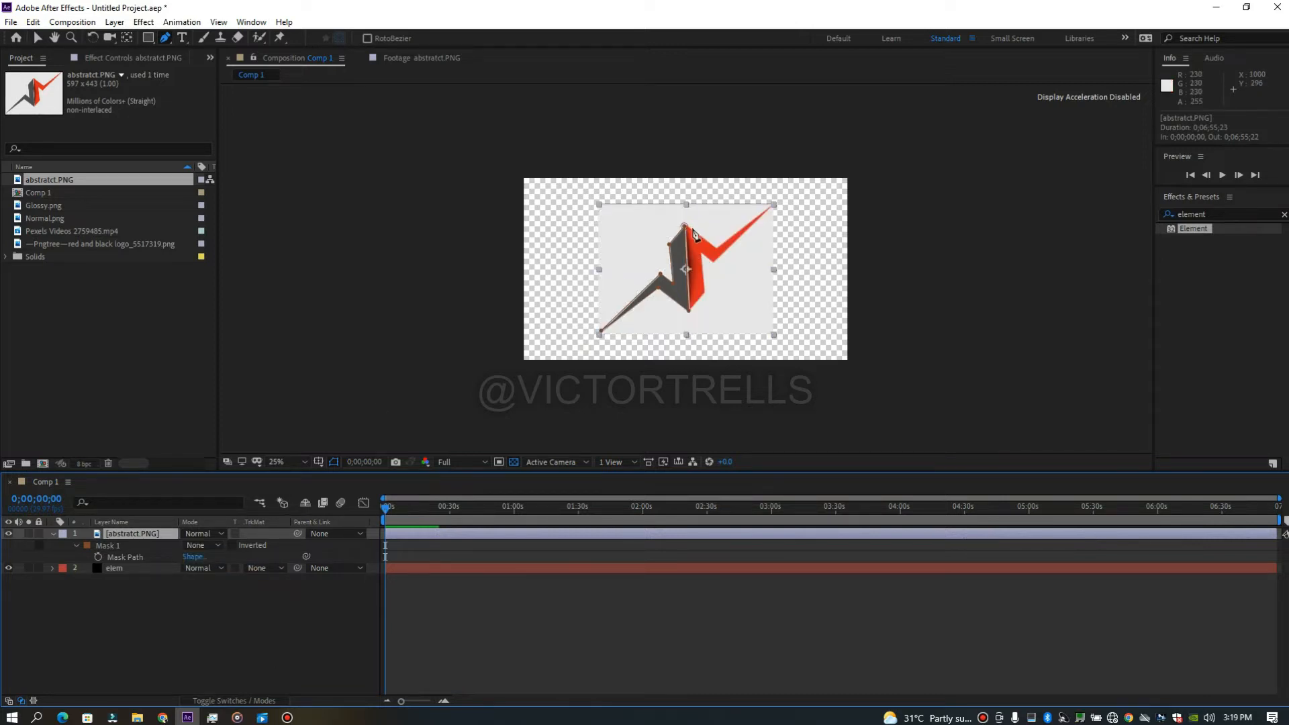
- Draw a closed Pen tool mask around the corners of the logo's red half and set its mode to None
left_click(692, 228)
left_click(715, 247)
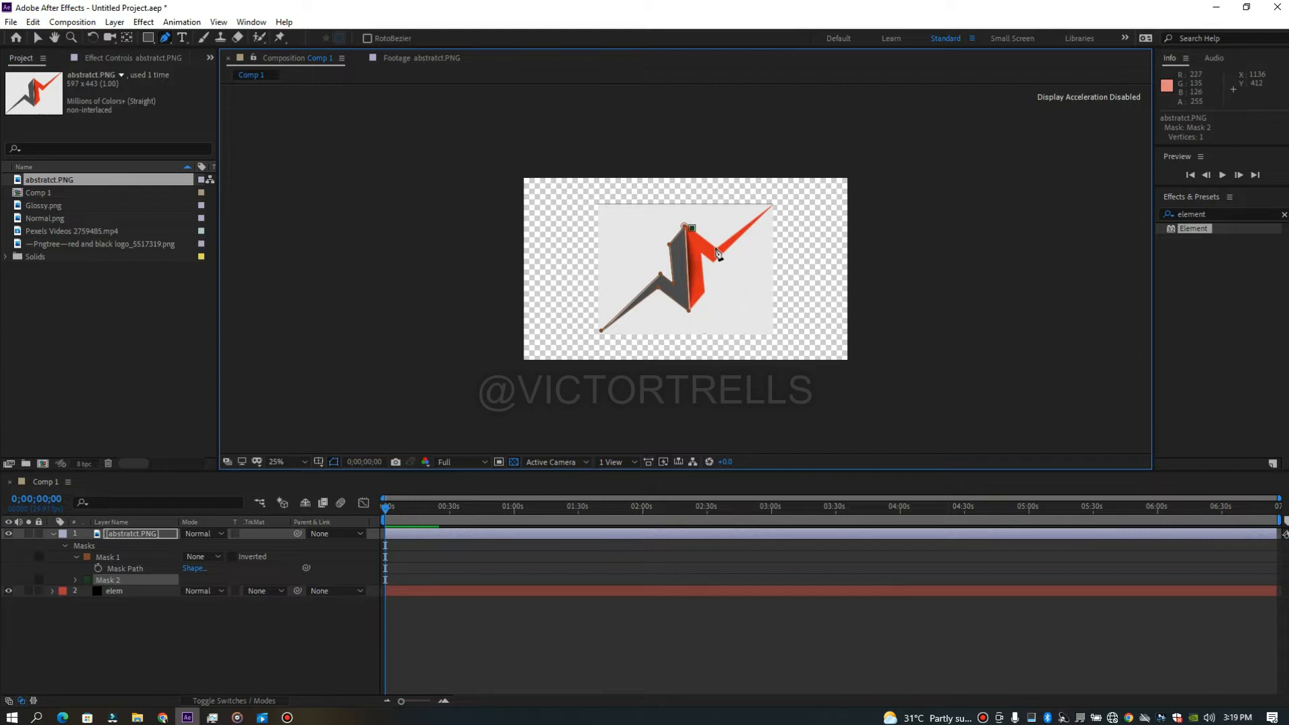
left_click(771, 203)
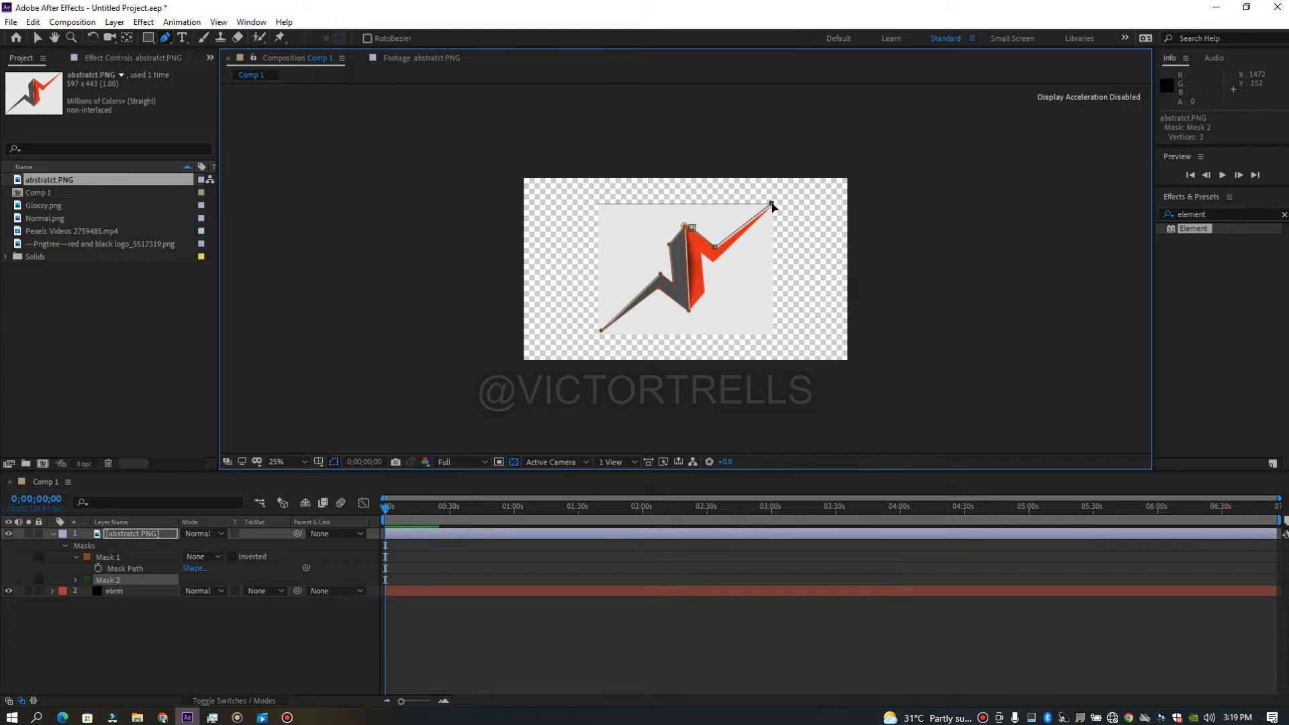
left_click(714, 261)
left_click(707, 293)
left_click(693, 308)
left_click(692, 228)
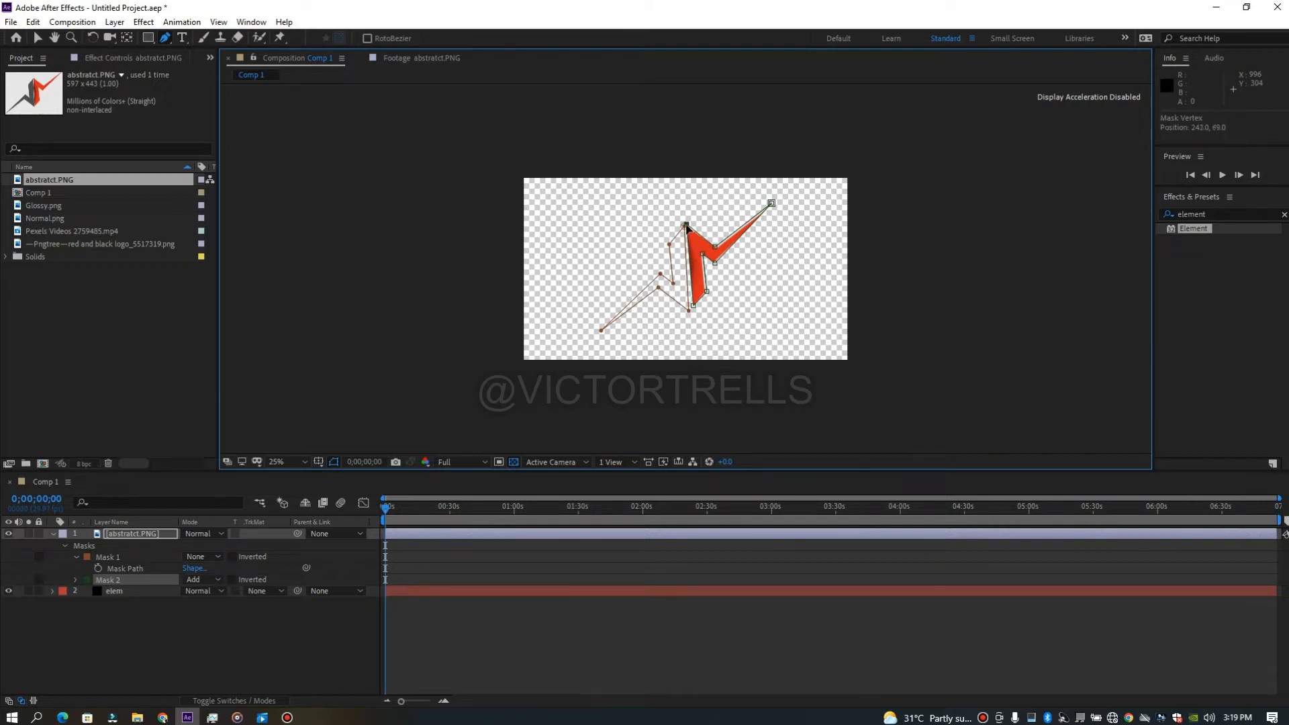
left_click_drag(694, 308, 690, 315)
left_click(198, 577)
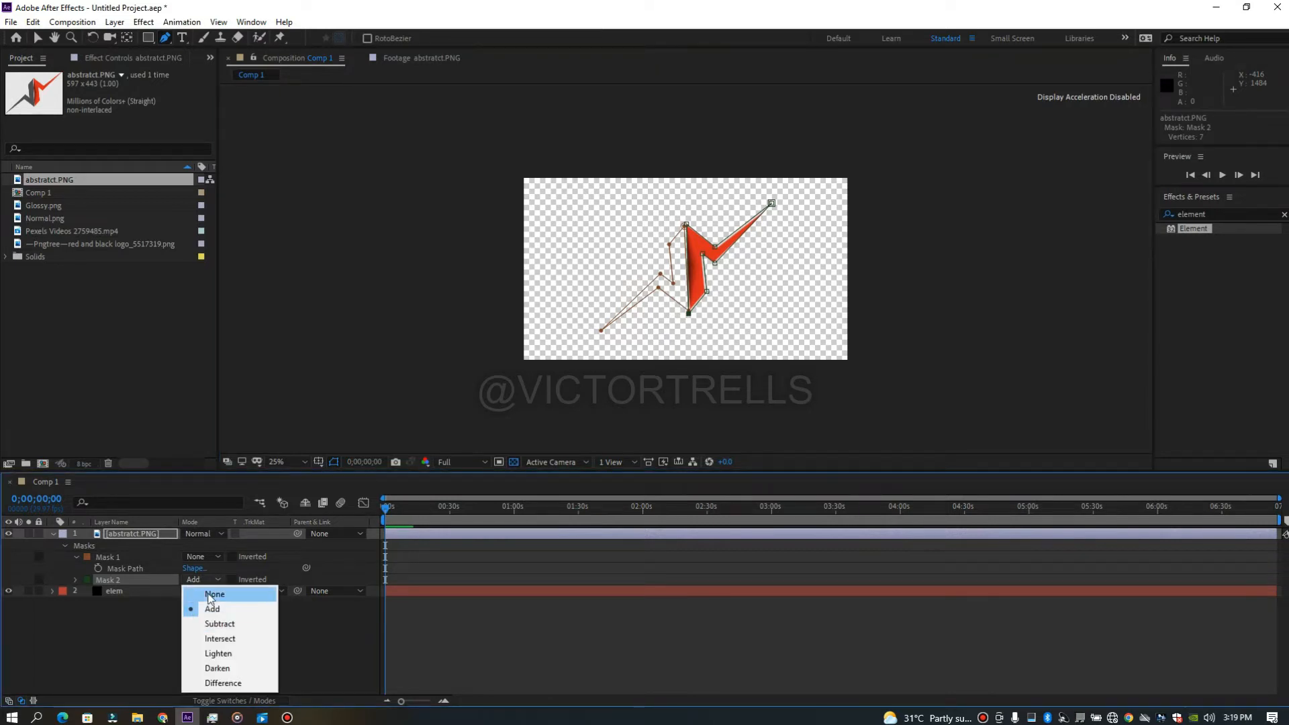
left_click(207, 592)
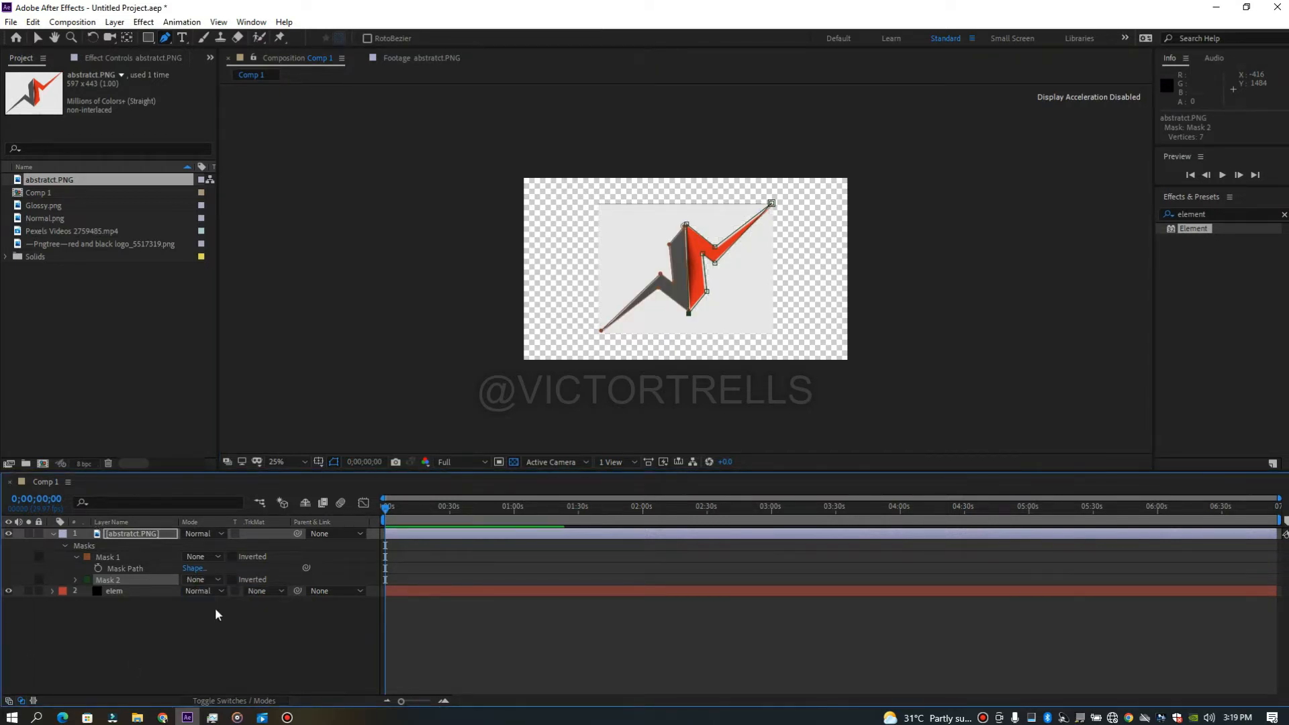
- Delete both hand-drawn masks from the abstratct.PNG layer
left_click_drag(384, 510, 296, 513)
left_click(128, 590)
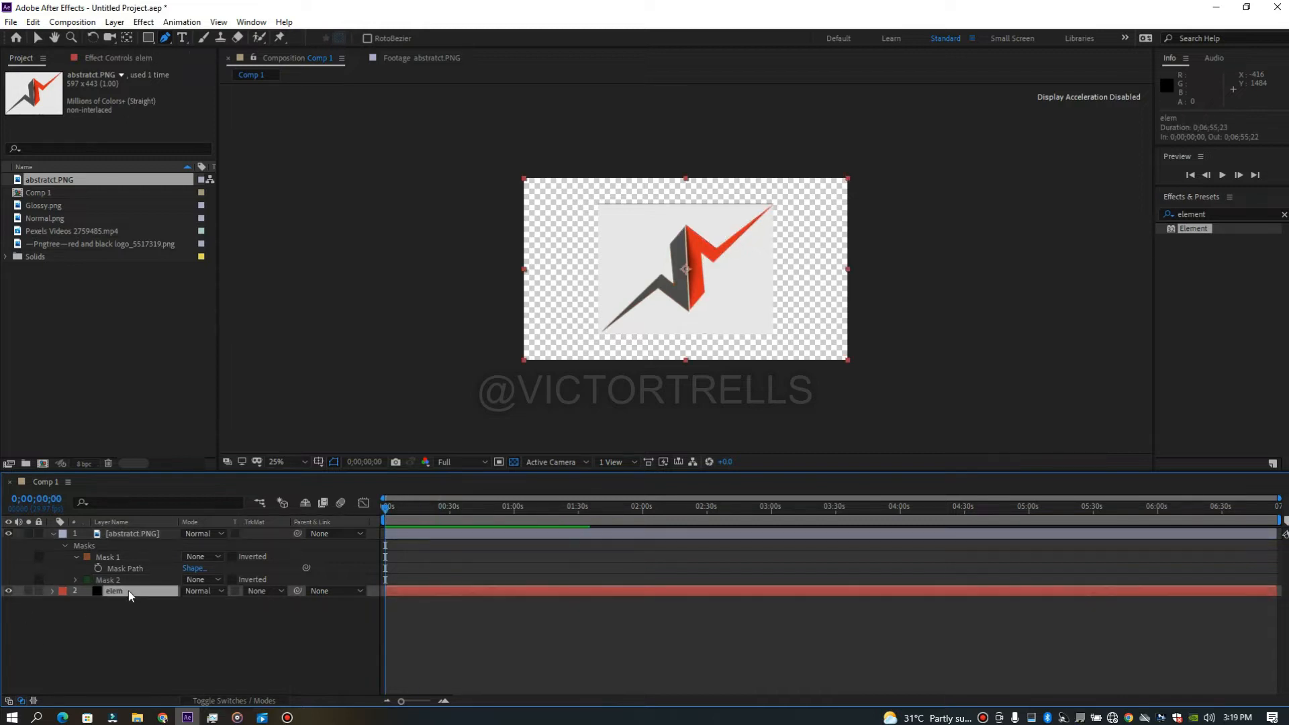
left_click(135, 532)
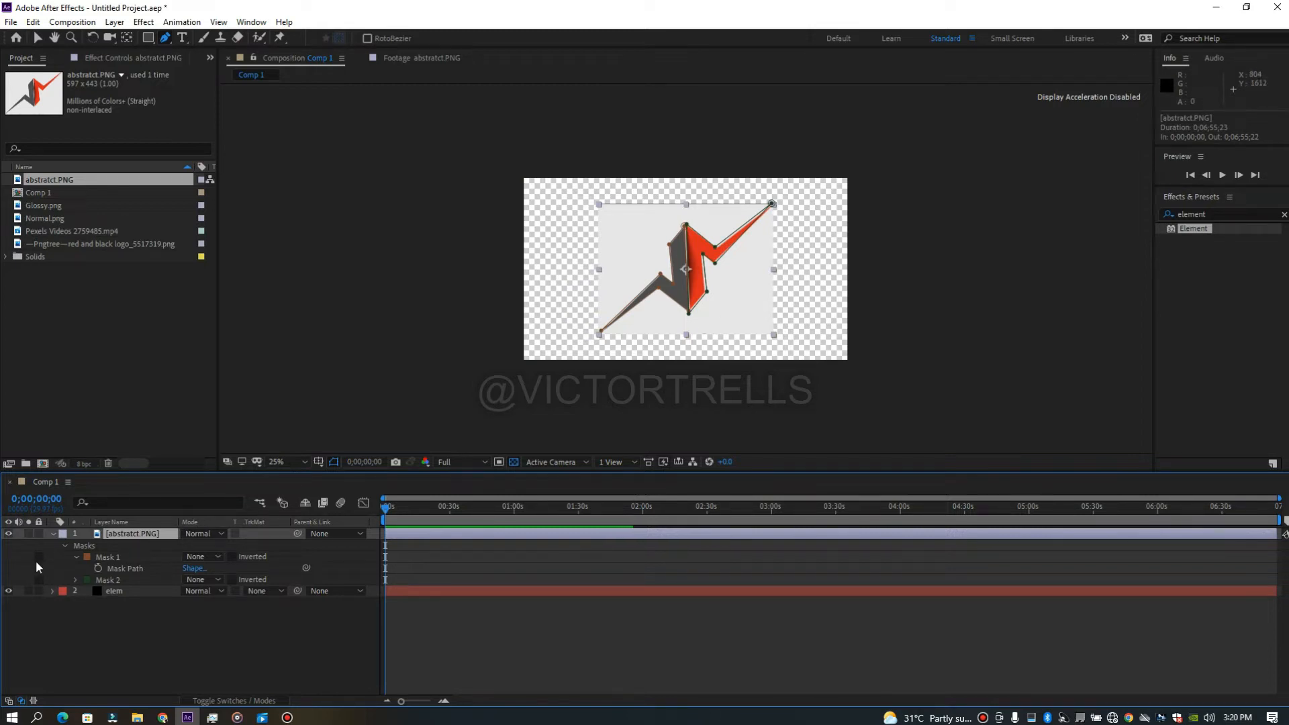
left_click_drag(50, 544, 129, 581)
key("Delete")
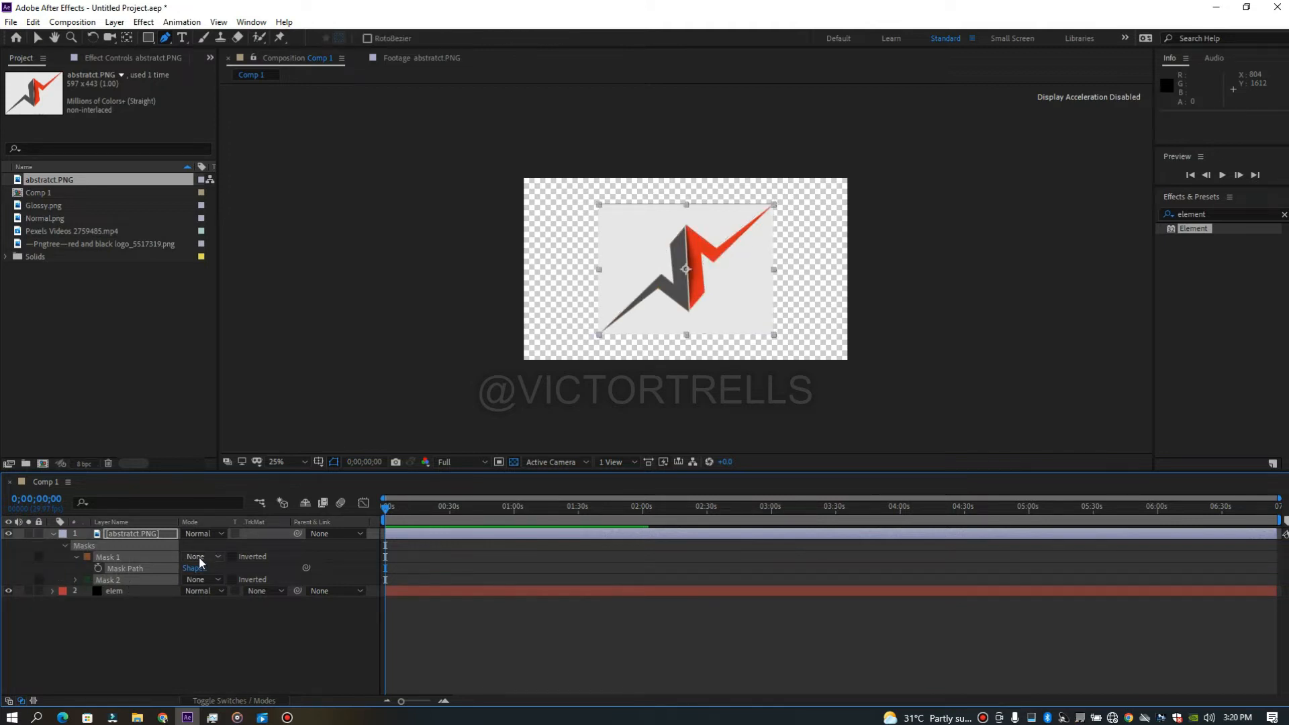
- Auto-trace the current frame of the abstratct.PNG layer into masks, using a channel other than Alpha
left_click(114, 22)
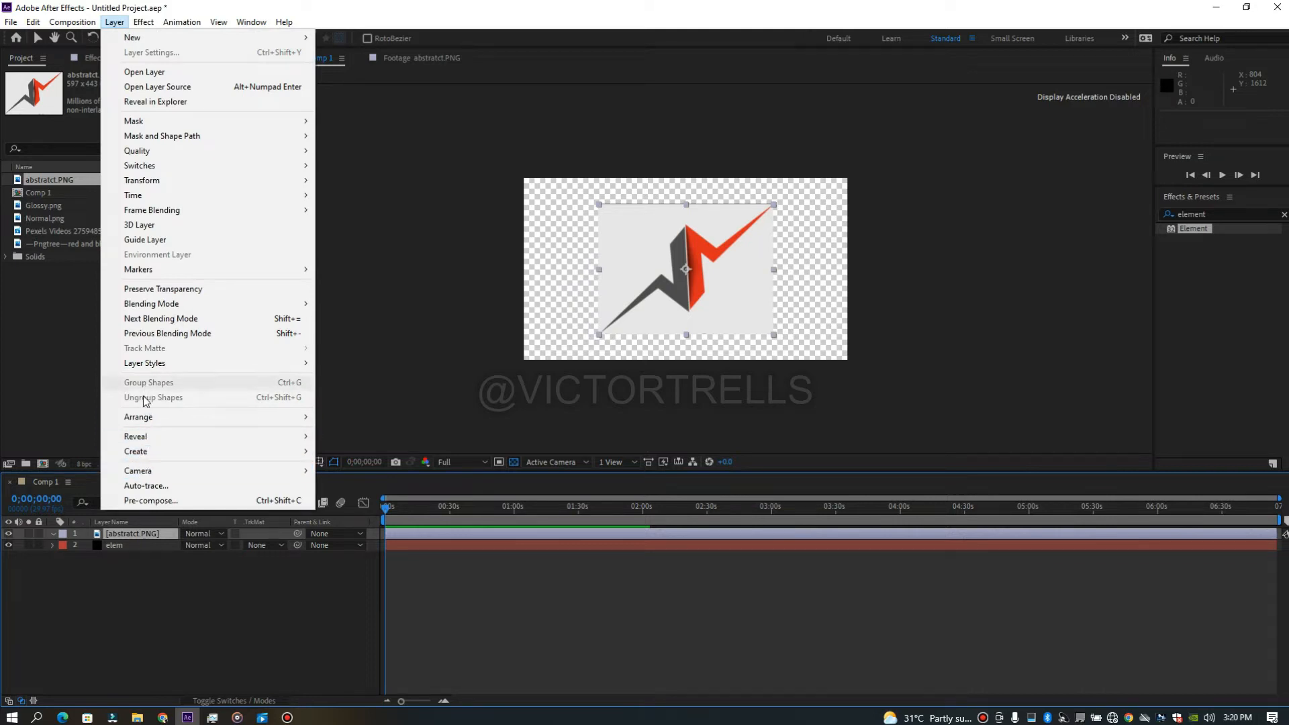
left_click(146, 486)
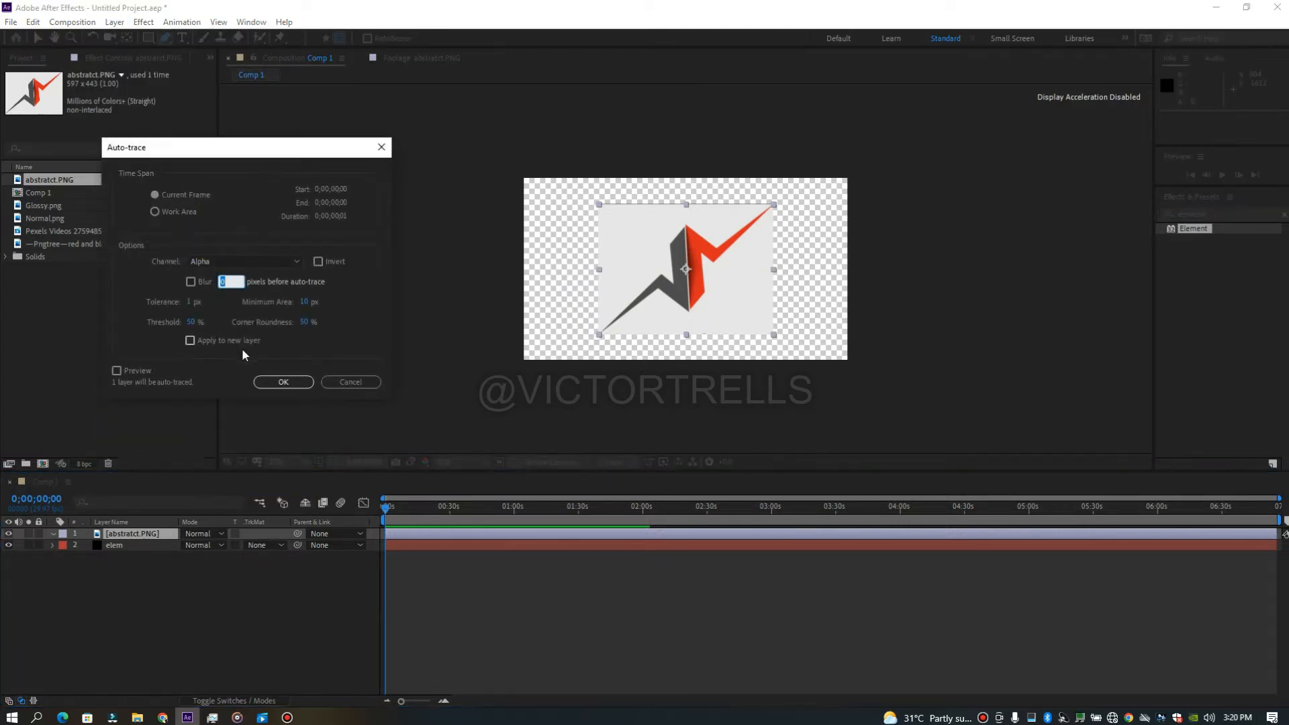
left_click(272, 258)
left_click(259, 329)
left_click(283, 382)
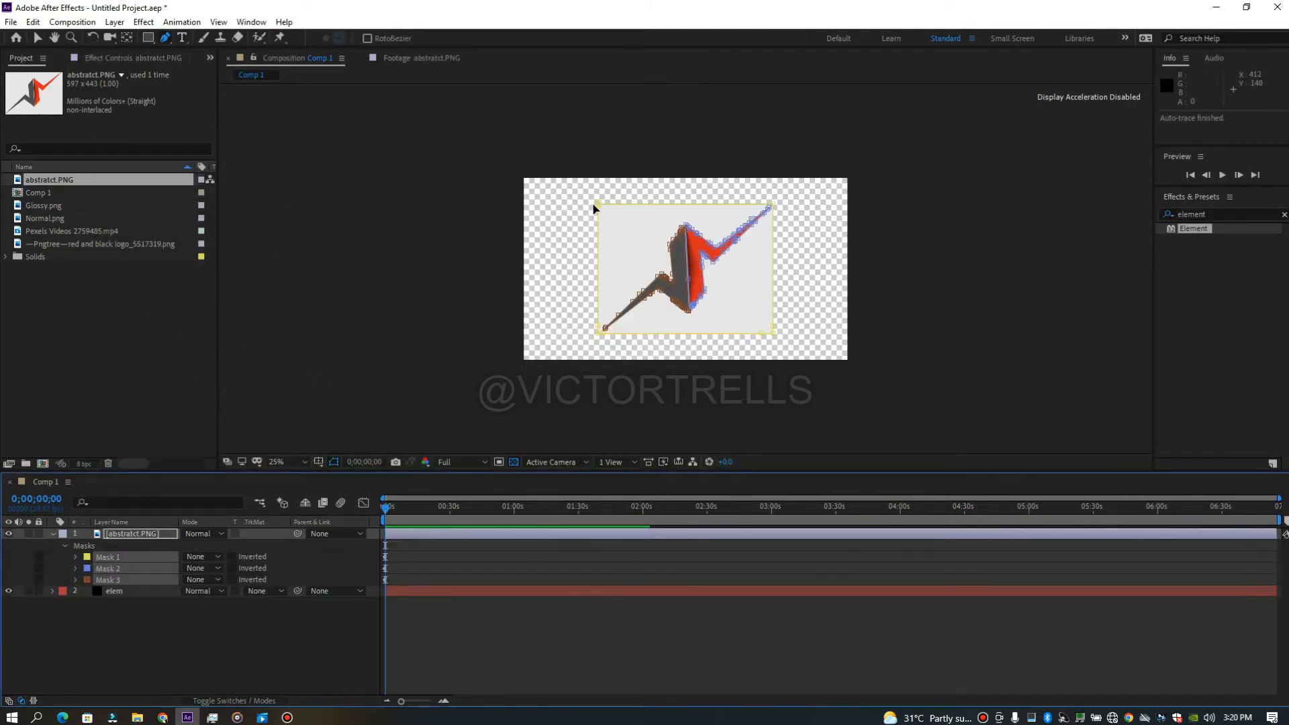
- Delete the traced rectangular mask around the image border, keeping the masks of the logo's two halves
key("v")
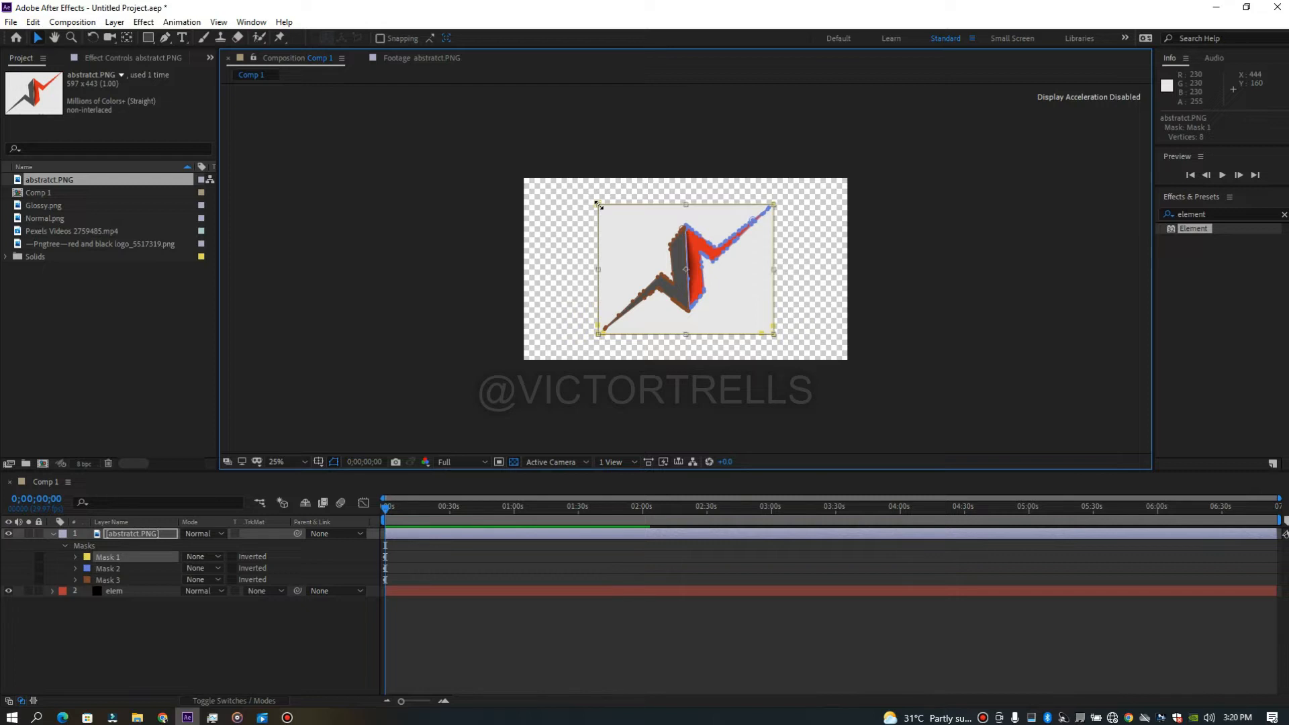
key("Delete")
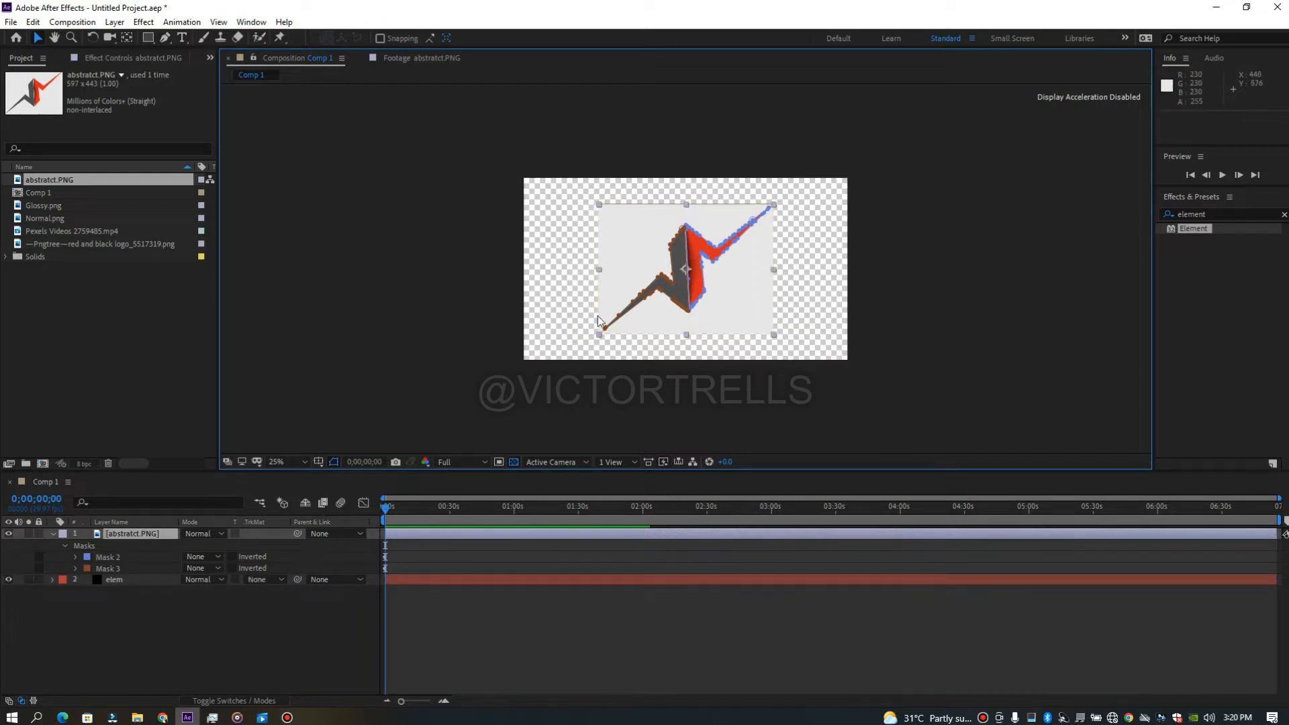
left_click(300, 461)
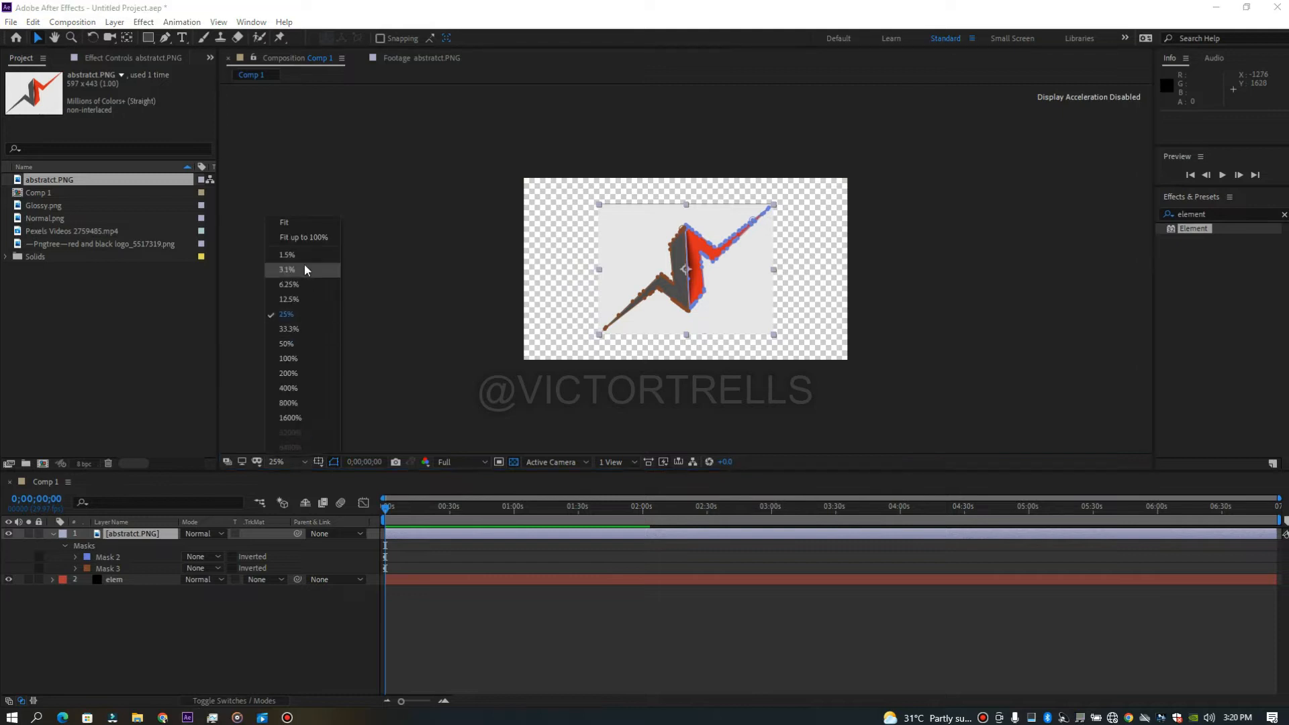
left_click(303, 238)
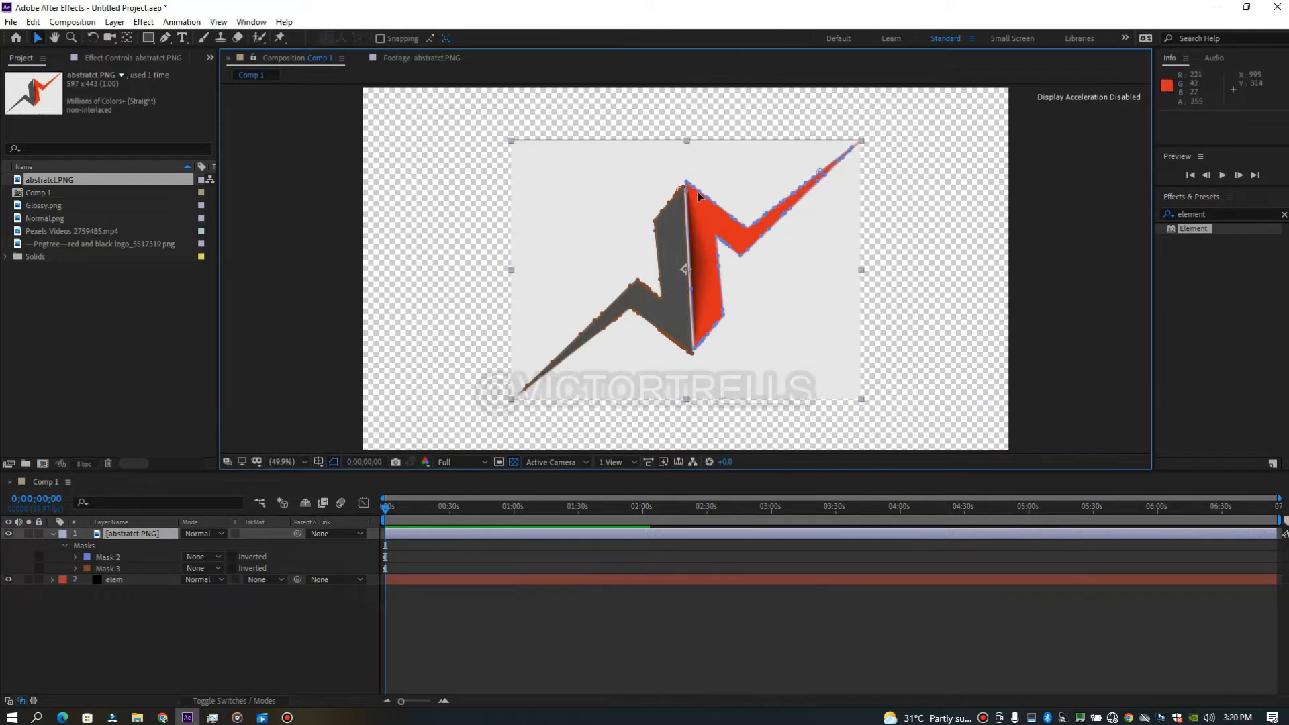
- Assign abstratct.PNG as Path Layer 1 under Custom Text and Masks of the elem layer's Element effect
left_click(134, 581)
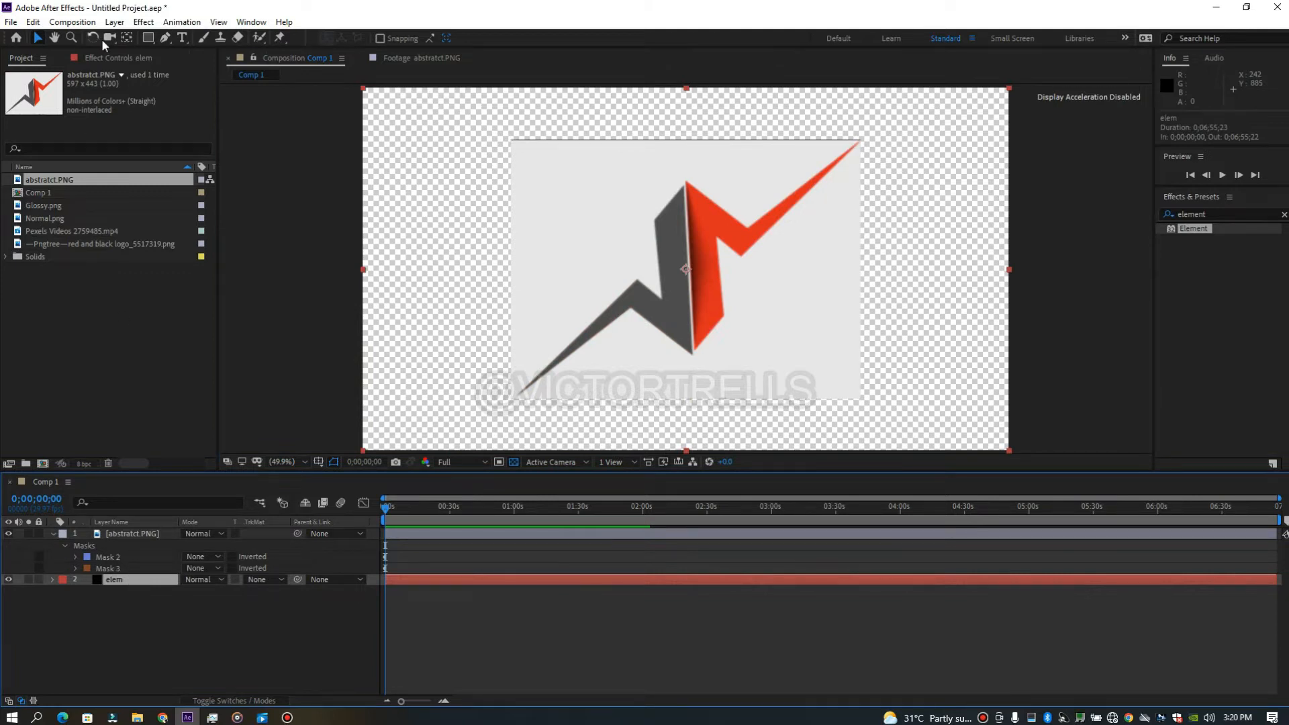
left_click(111, 57)
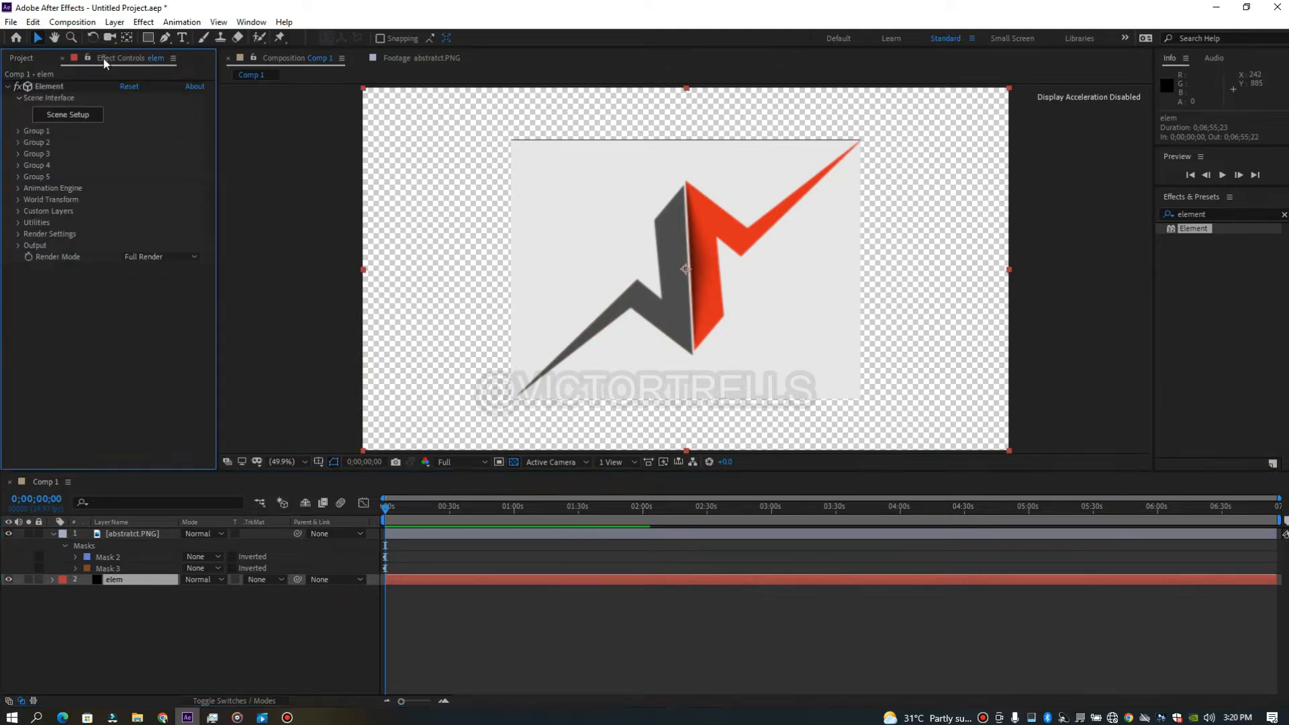
left_click(18, 211)
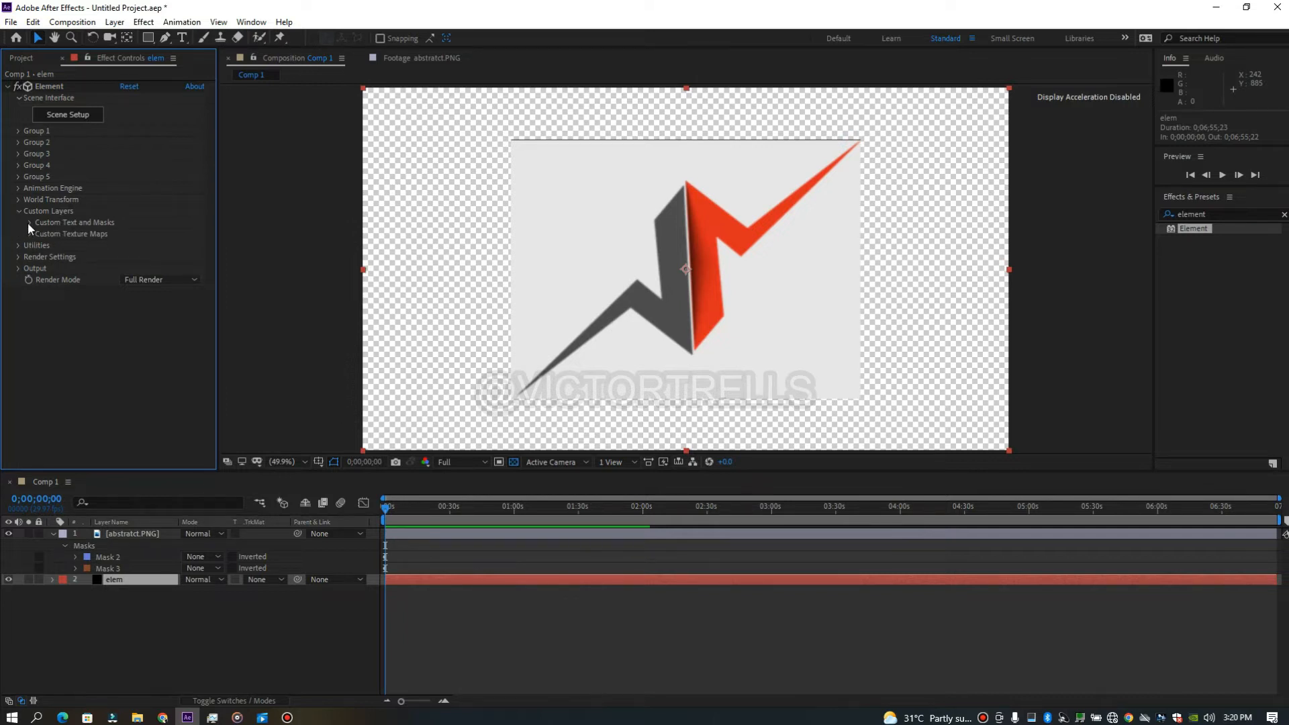
left_click(29, 223)
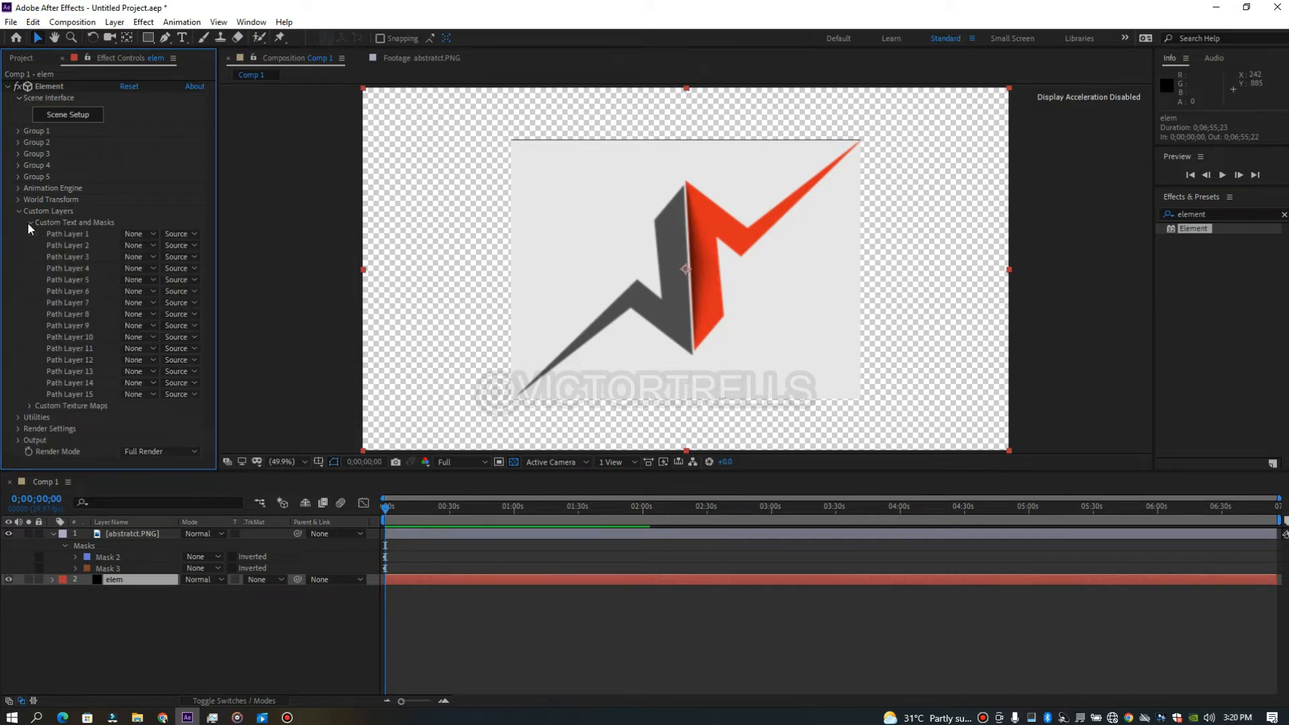
left_click(143, 234)
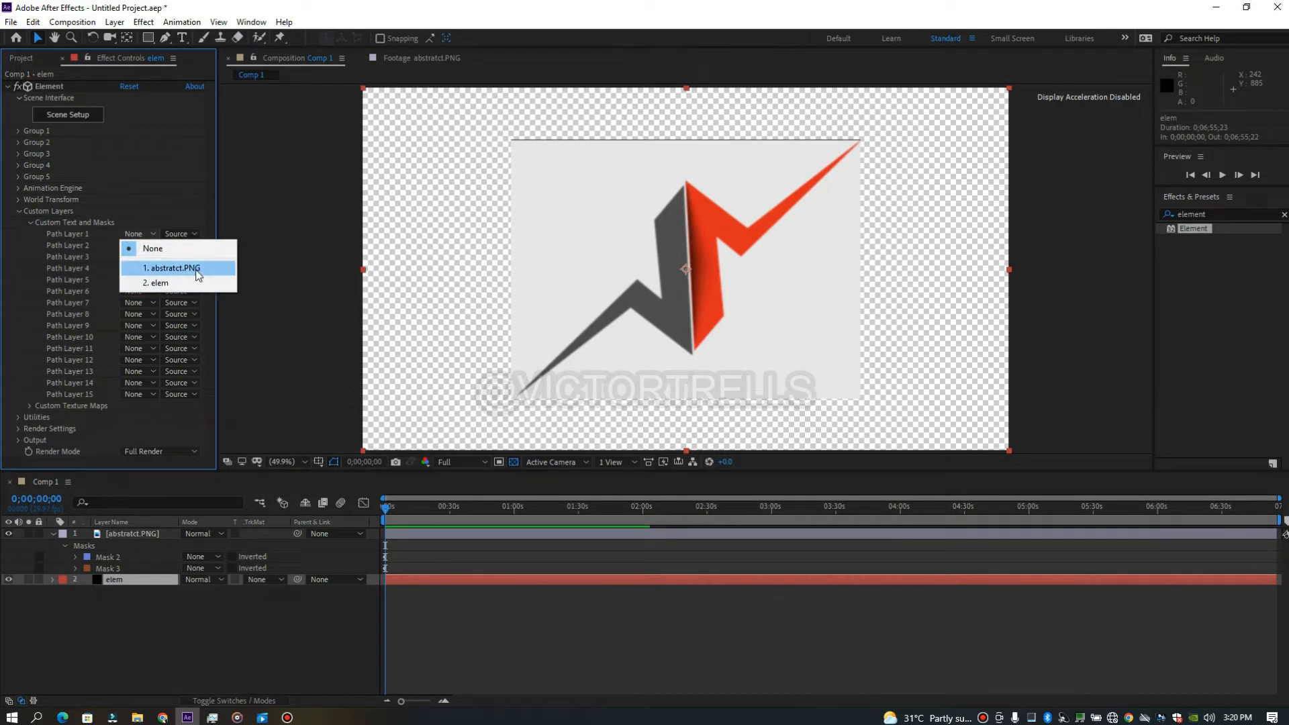
left_click(171, 268)
left_click(19, 210)
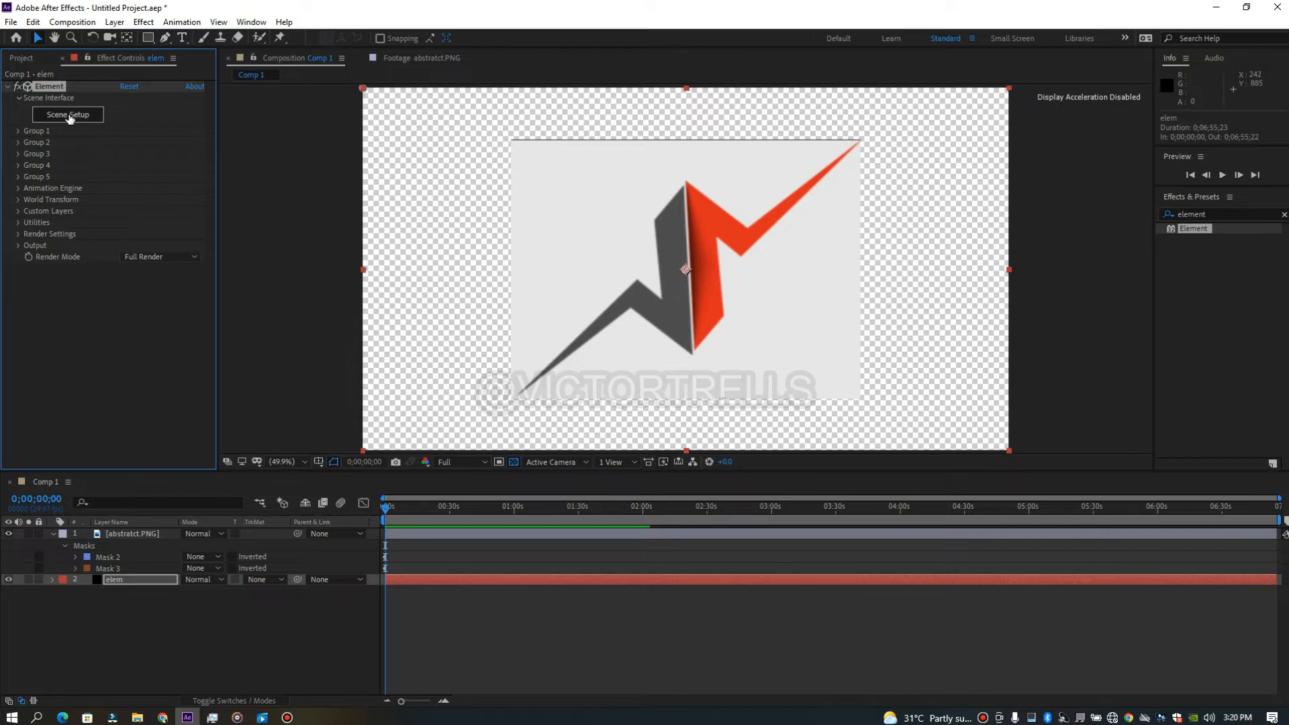
- Extrude the logo path into a 3D model in Element's Scene Setup
left_click(69, 116)
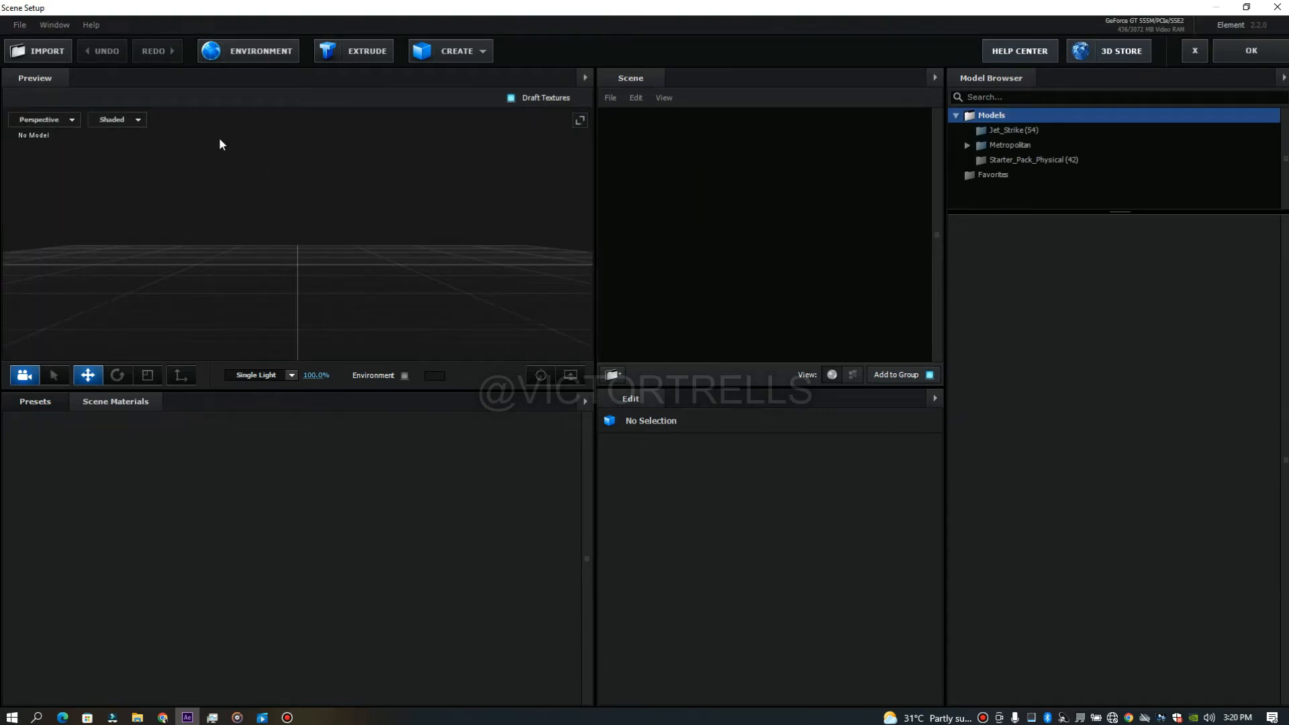
left_click(355, 58)
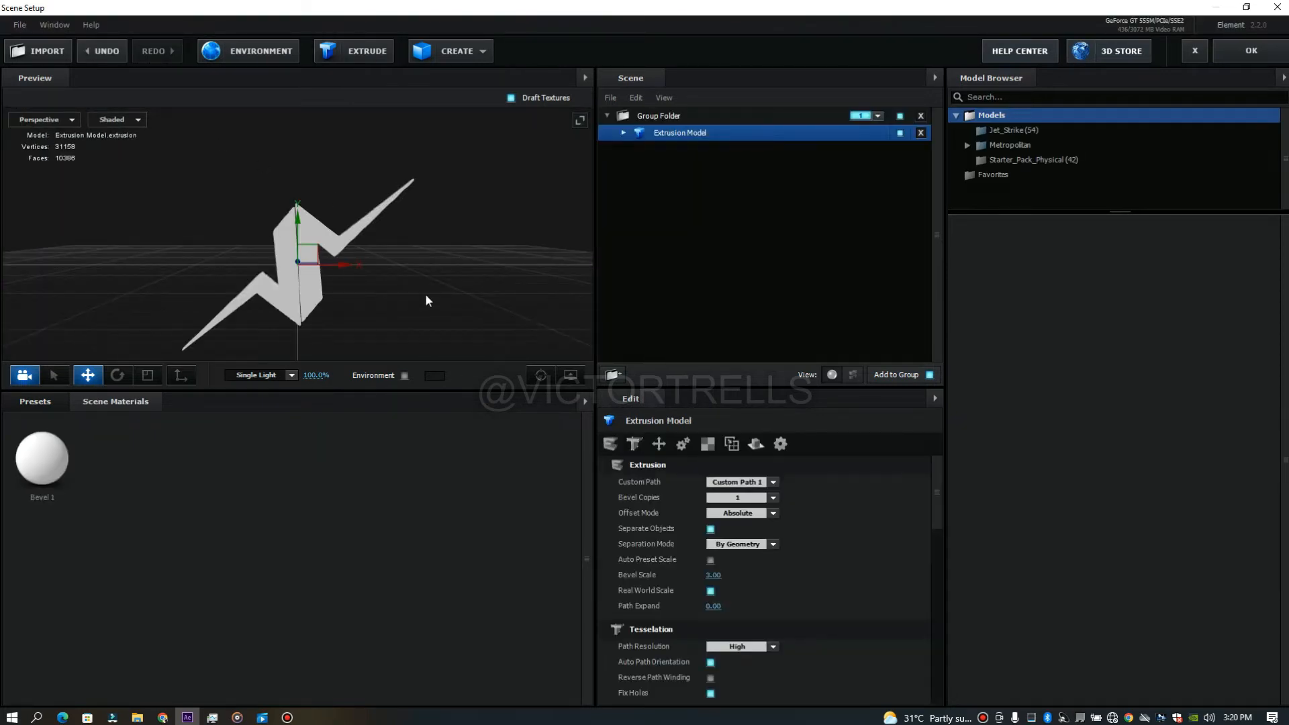
left_click_drag(416, 271, 94, 316)
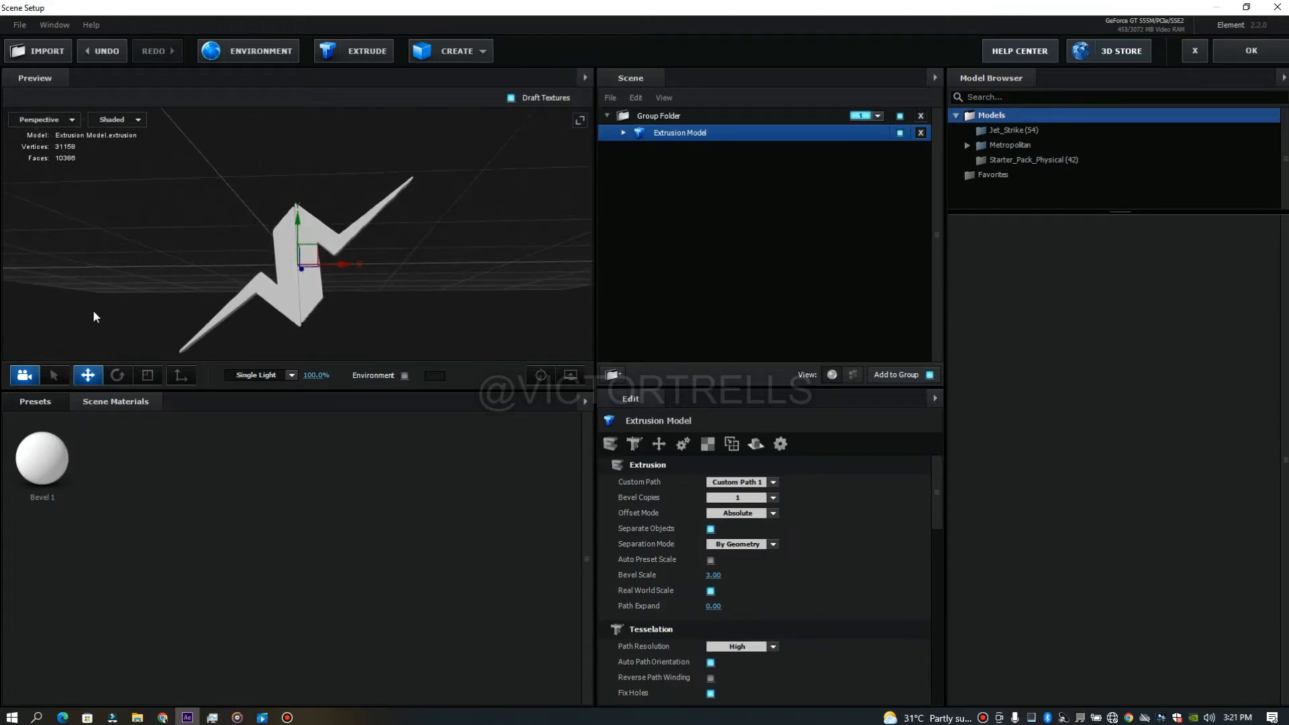
- Apply the Paint_Red material from the Physical presets to the extrusion model and accept the scene setup
left_click(43, 398)
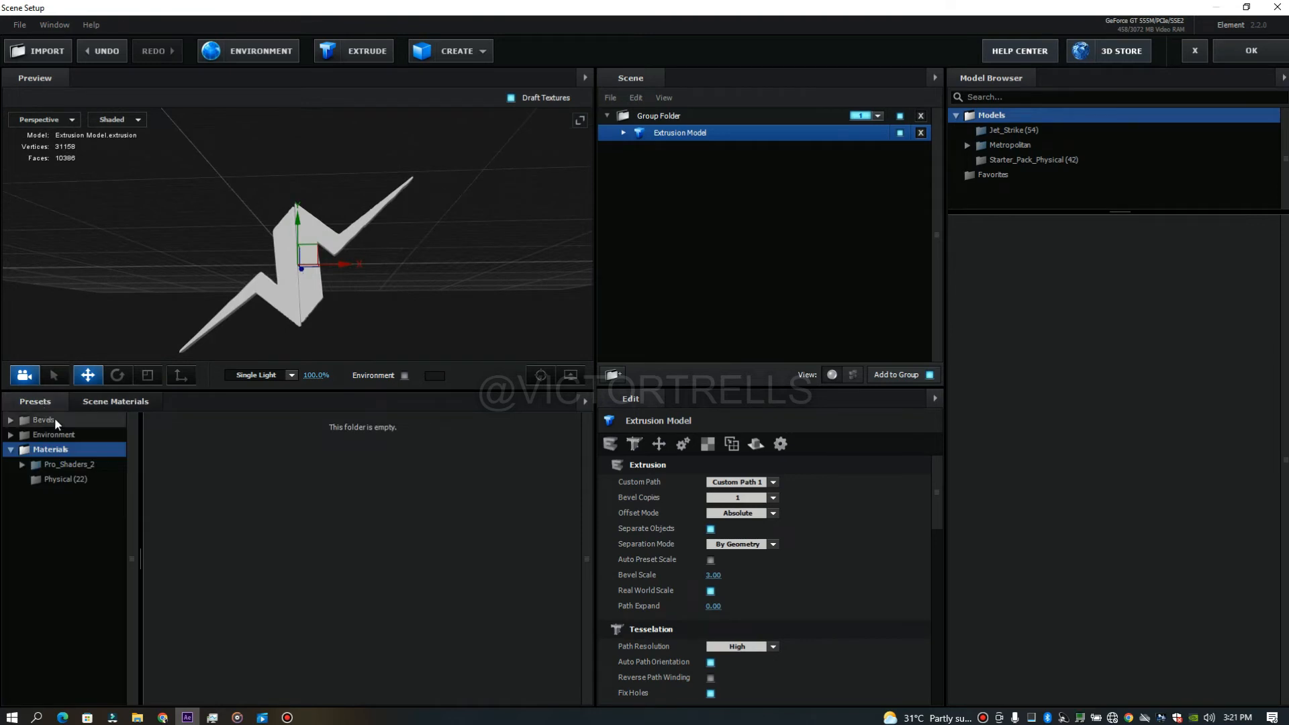
left_click(49, 421)
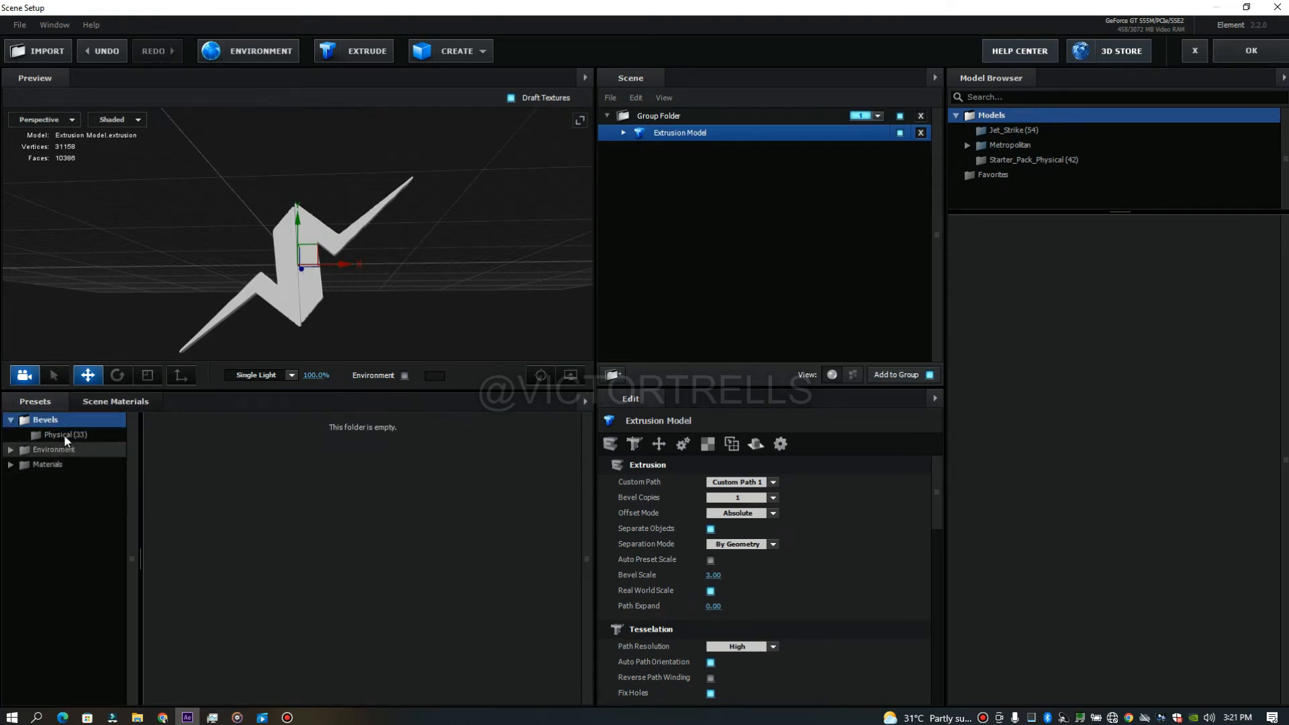
left_click(63, 433)
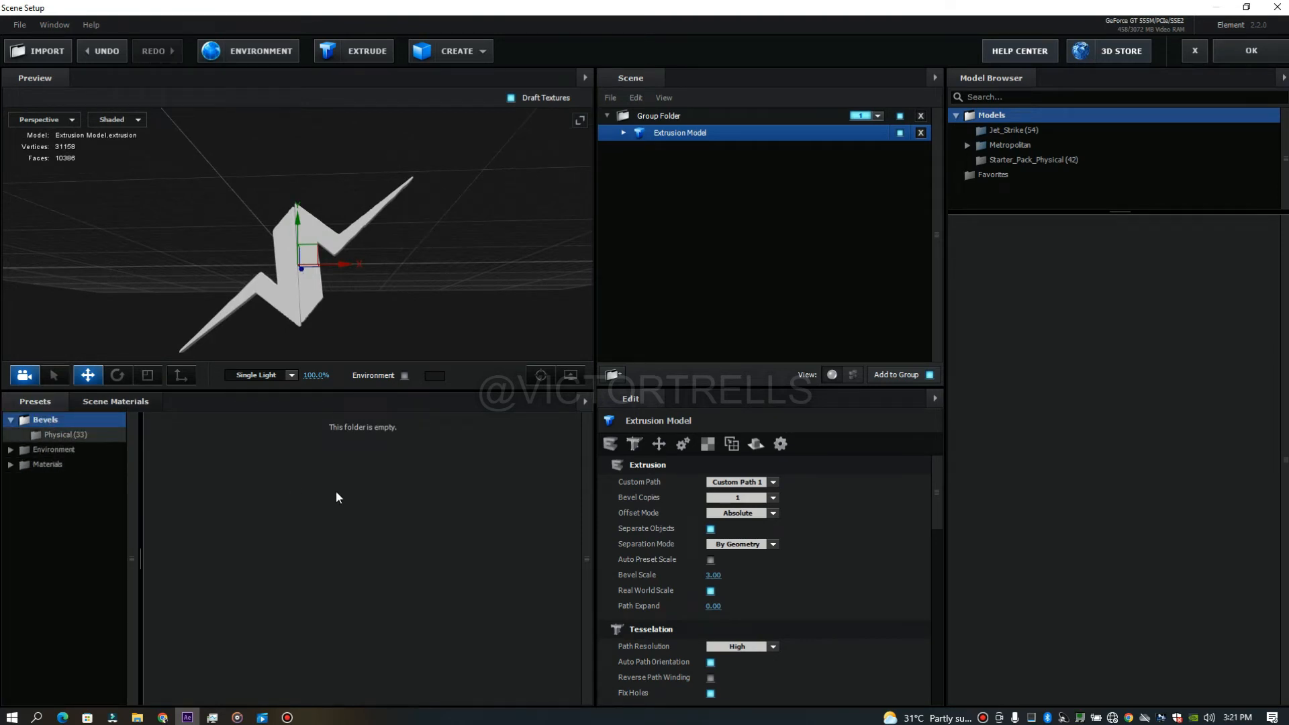
left_click(66, 448)
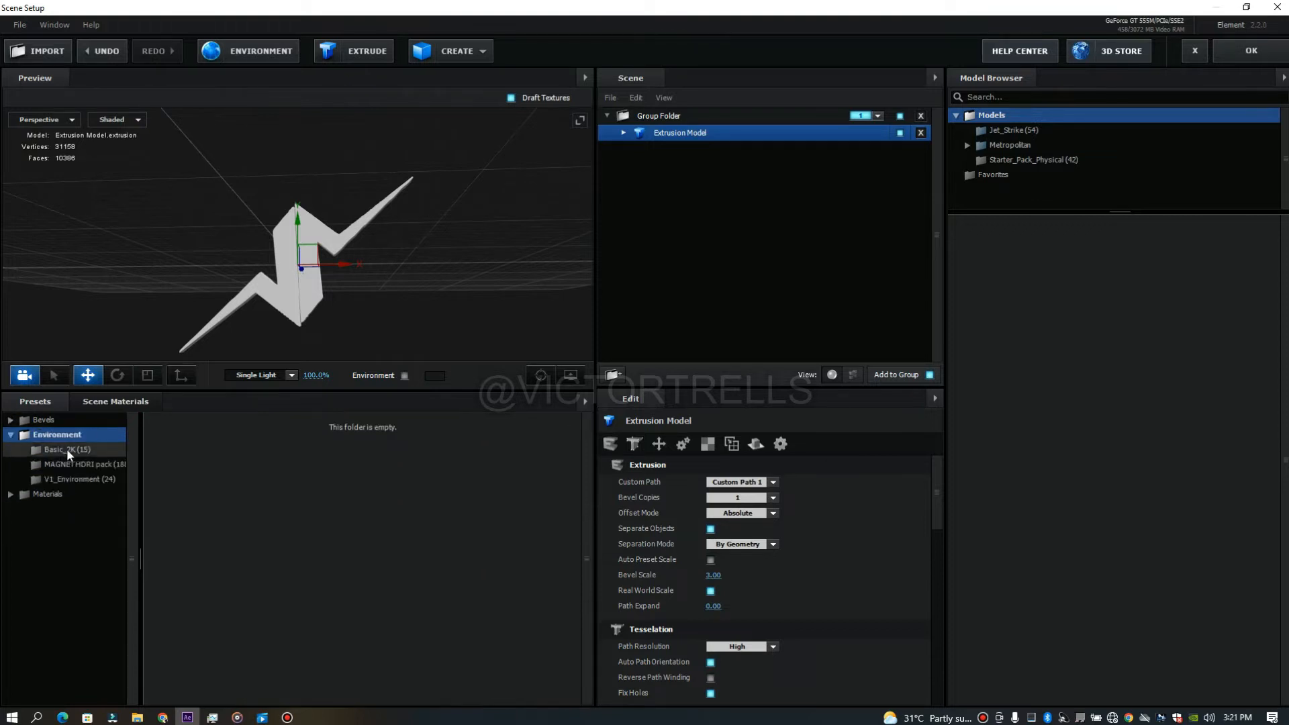
left_click(48, 493)
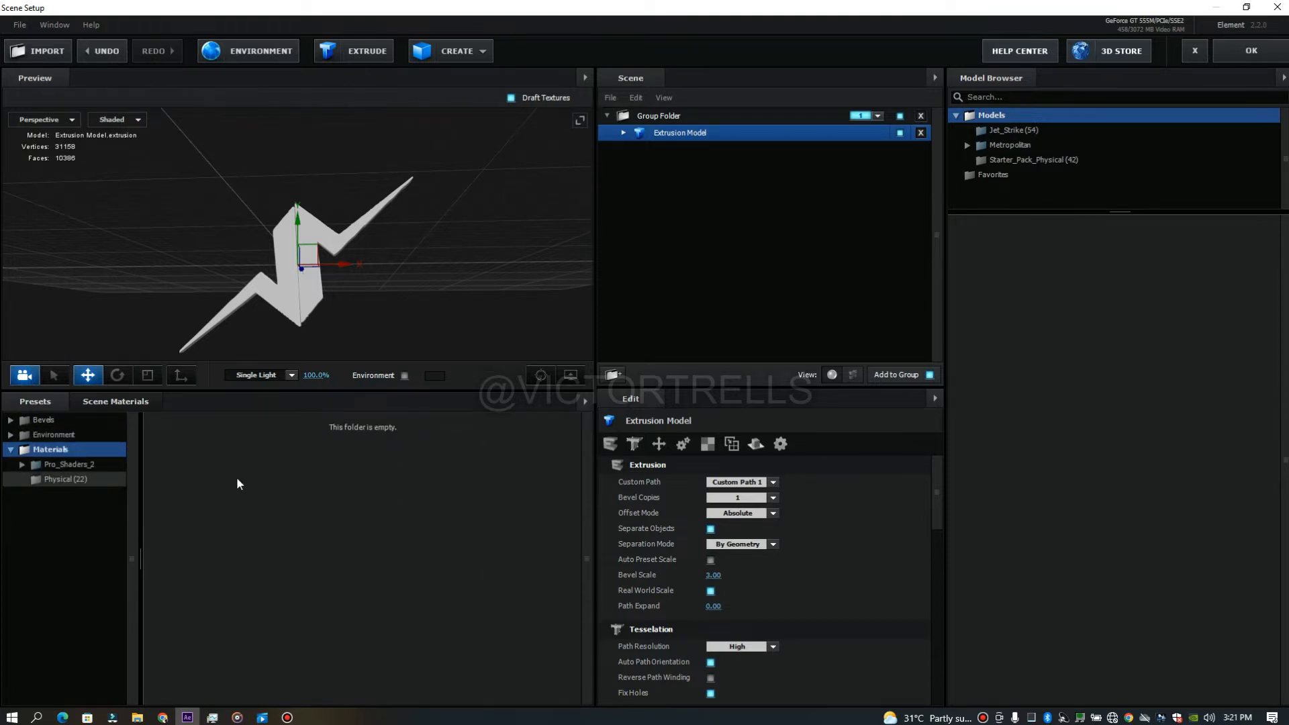
double_click(253, 628)
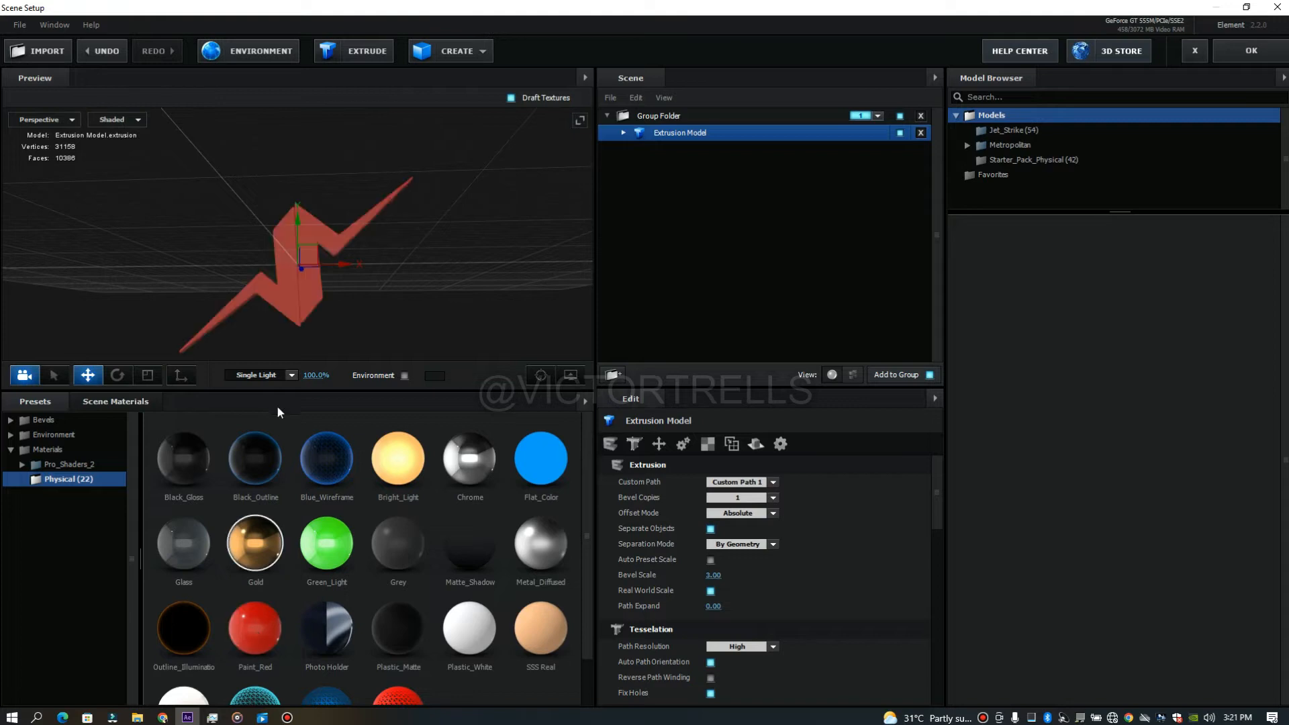
mouse_move(422, 290)
left_mouse_down()
mouse_move(529, 327)
mouse_move(288, 285)
mouse_move(182, 290)
mouse_move(473, 315)
mouse_move(571, 233)
left_mouse_up()
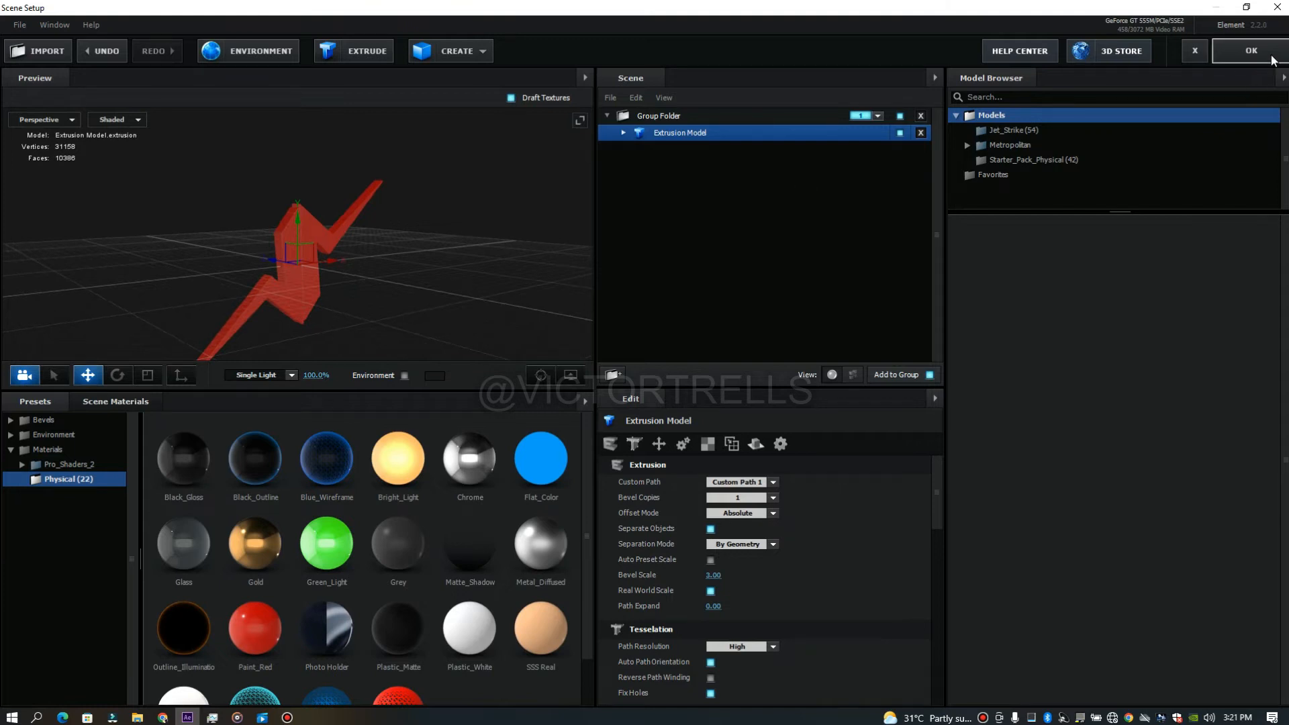
left_click(1251, 51)
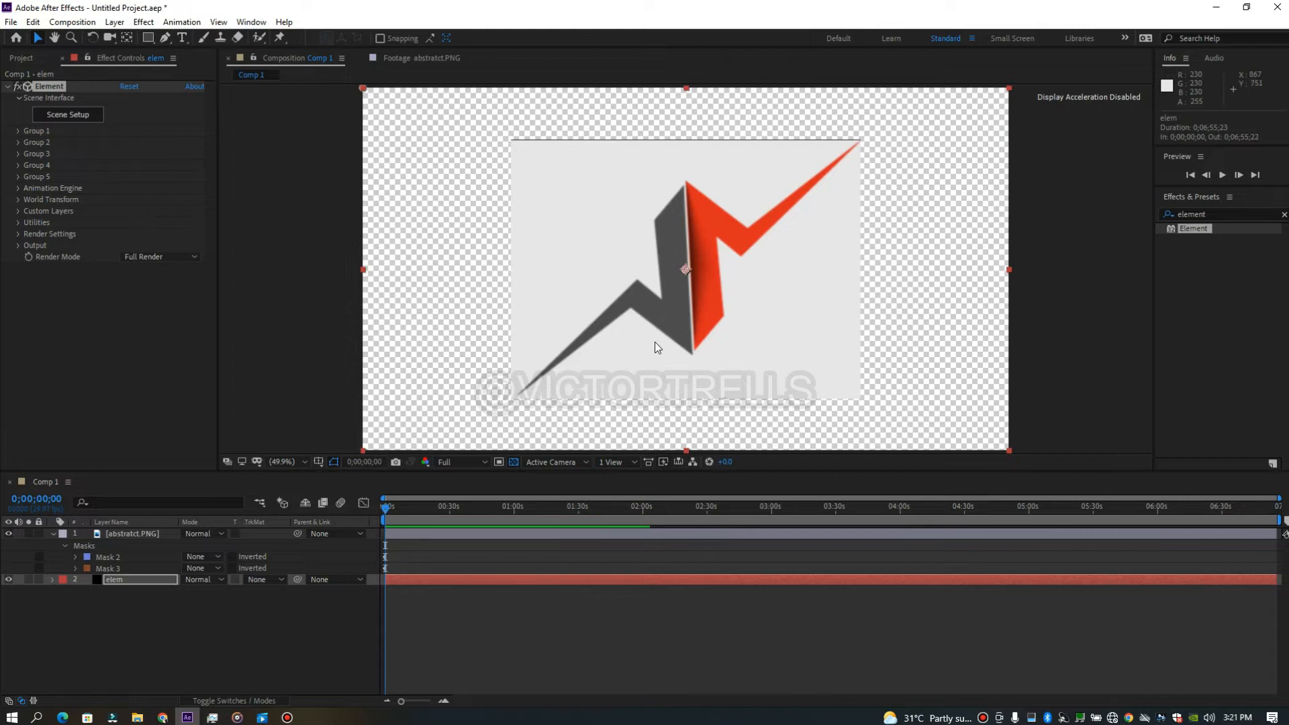
- Duplicate the abstratct.PNG layer and rename the upper copy black
left_click(138, 532)
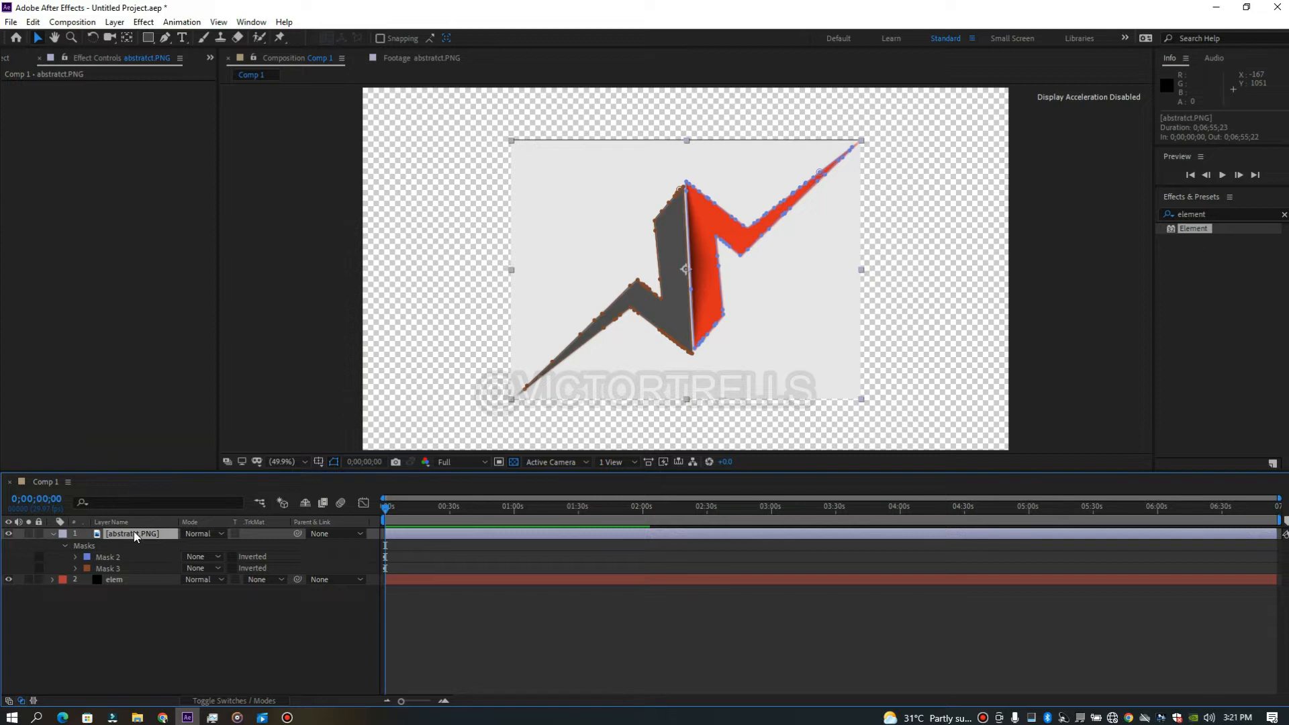
key("ctrl+d")
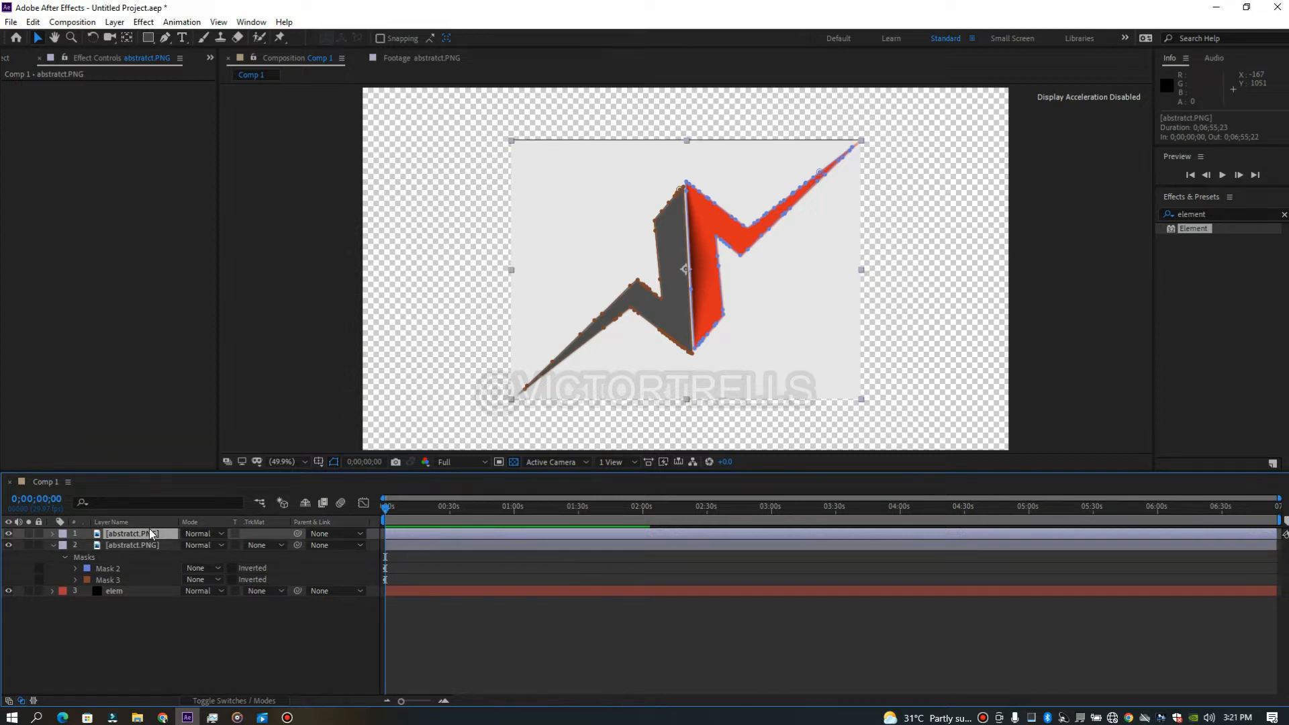
right_click(151, 533)
left_click(195, 519)
type("black")
left_click(132, 544)
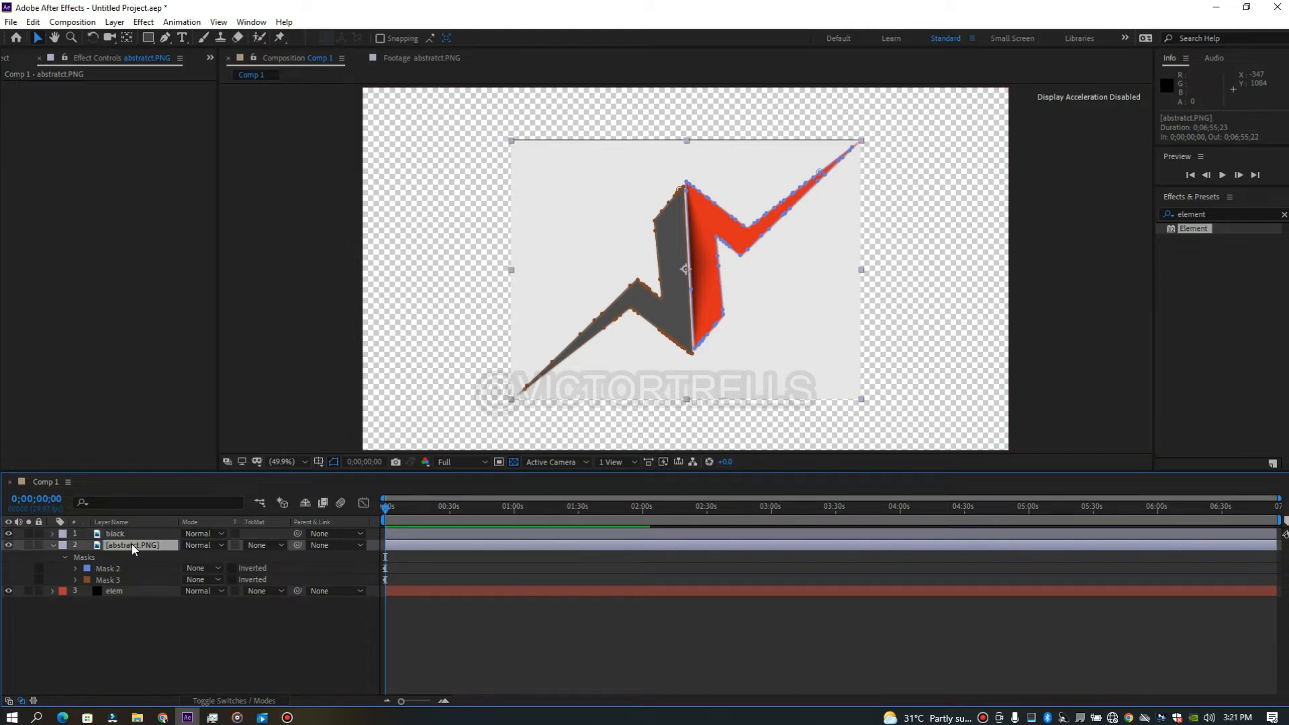
- Rename the lower abstratct.PNG layer red
right_click(131, 544)
left_click(151, 535)
type("red")
key("Return")
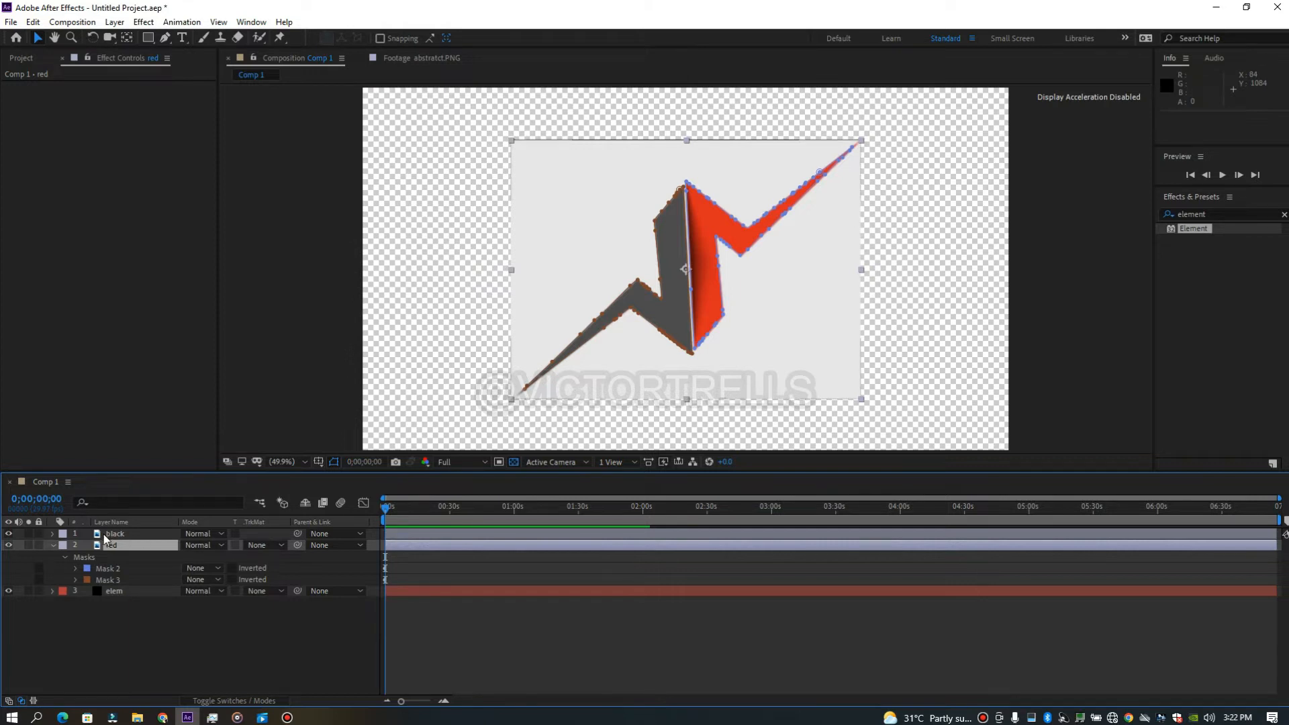
- Delete the mask around the red half of the logo from the black layer
left_click(124, 535)
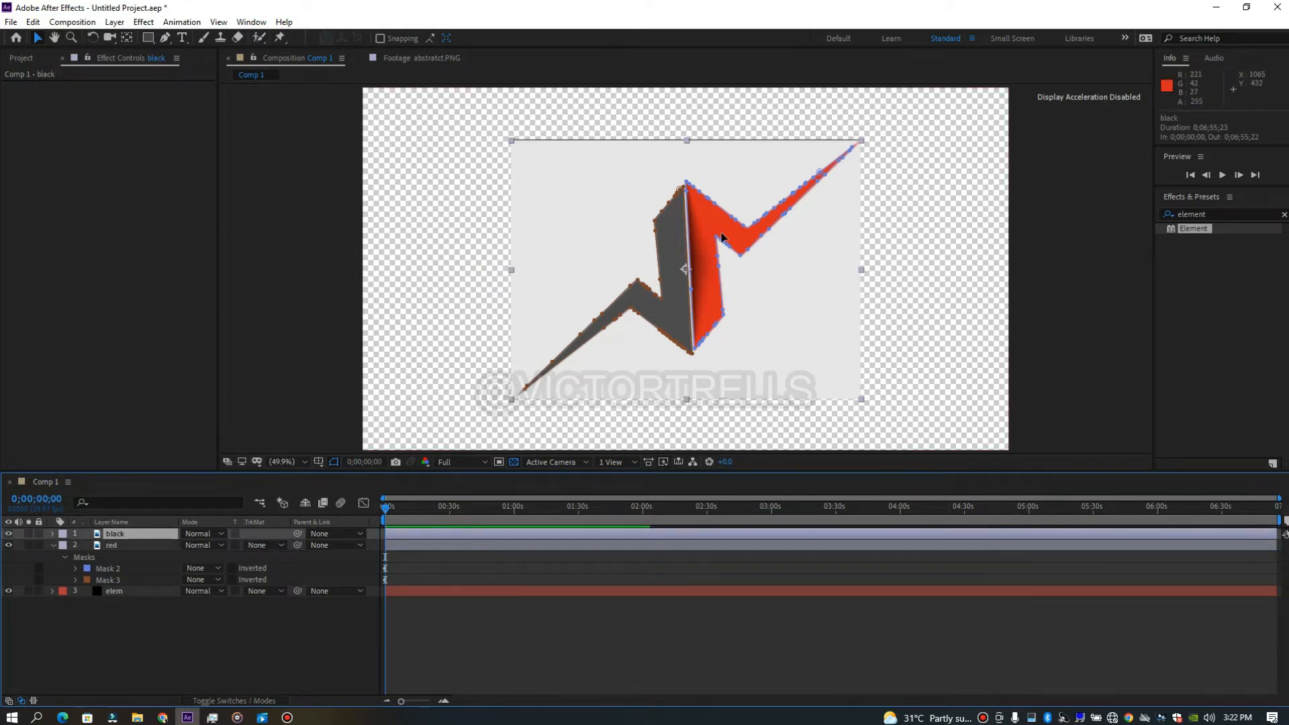
scroll(719, 231, "up", 4)
scroll(711, 219, "down", 4)
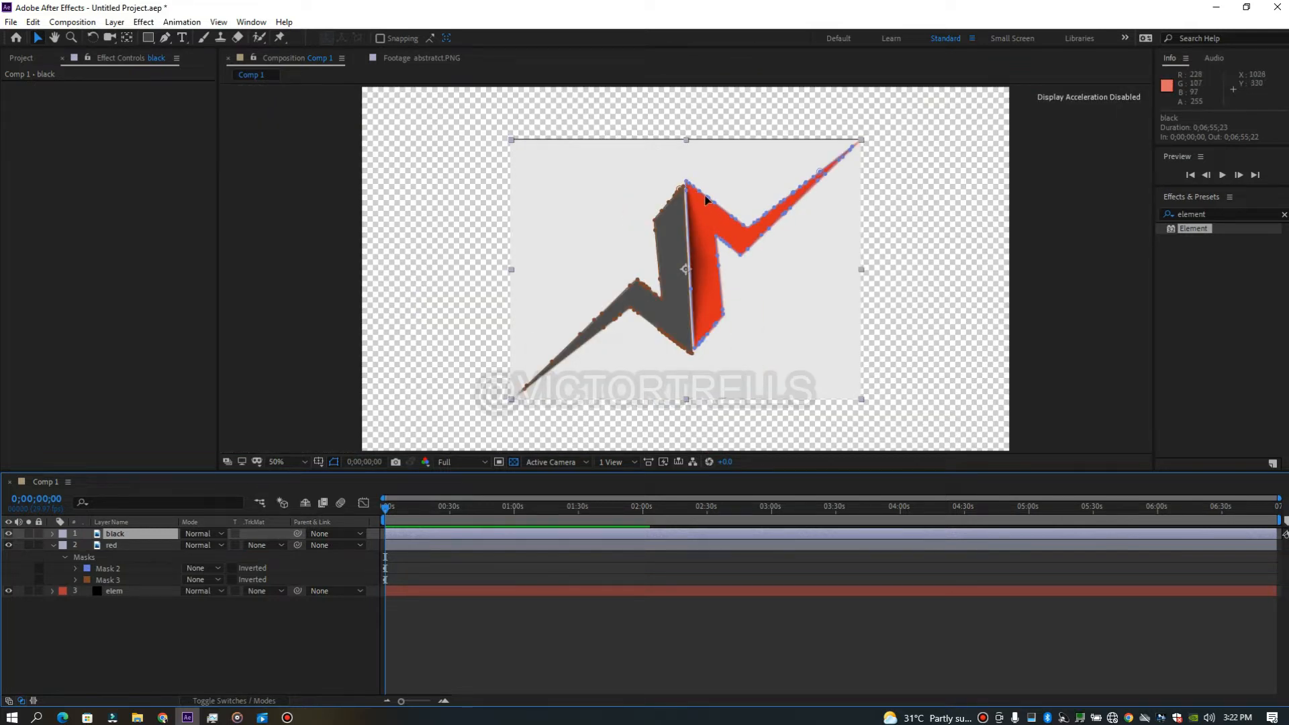
double_click(708, 200)
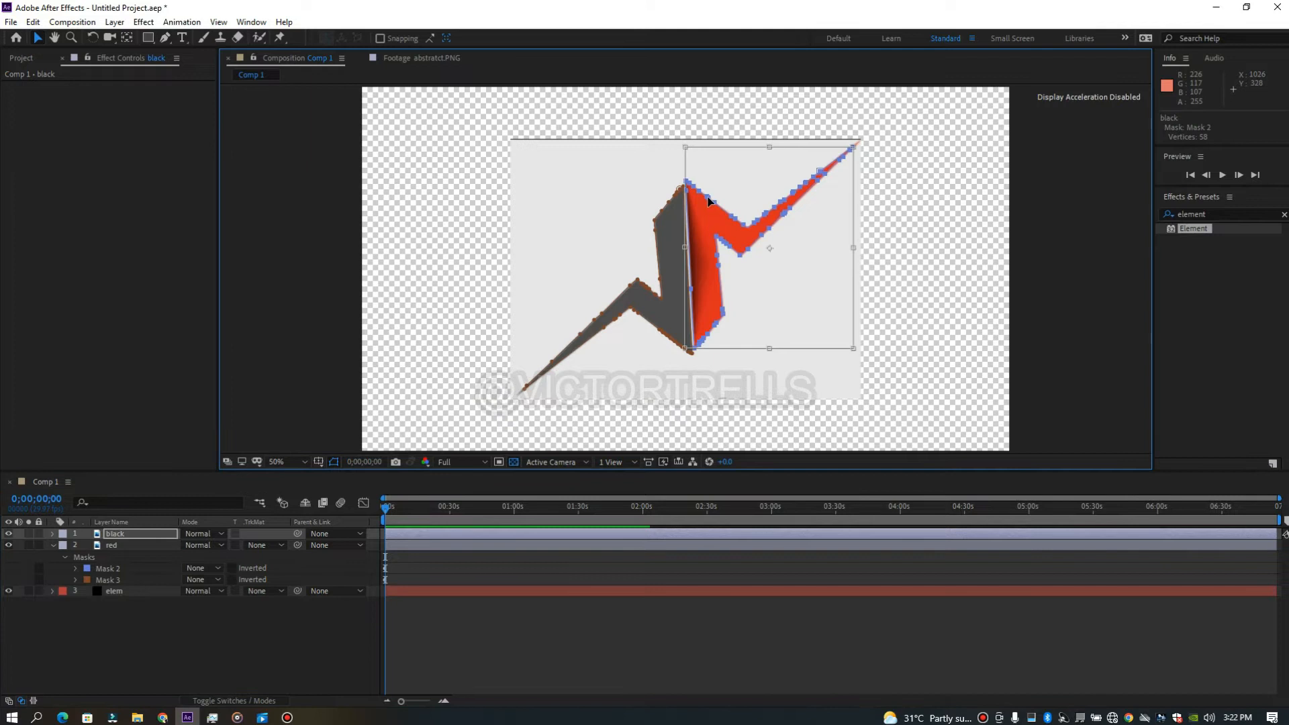
key("Delete")
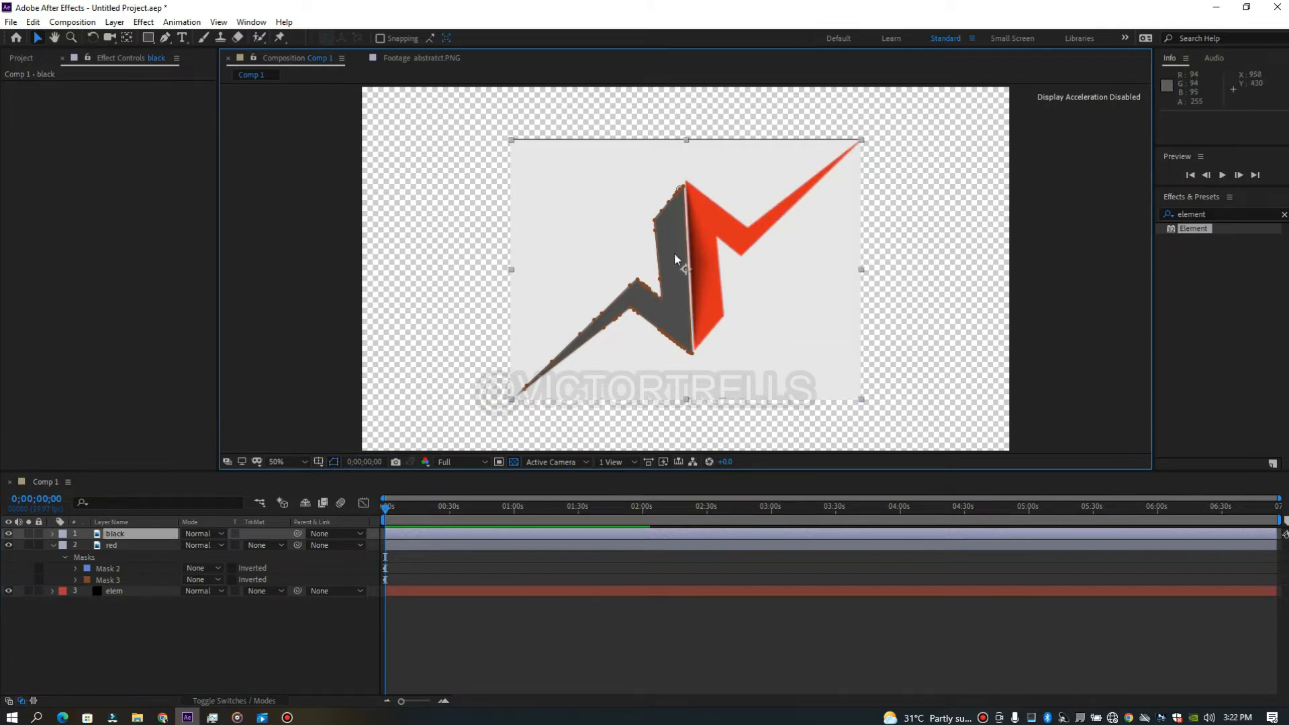
- Delete the mask around the dark half of the logo, Mask 3, from the red layer
left_click(118, 542)
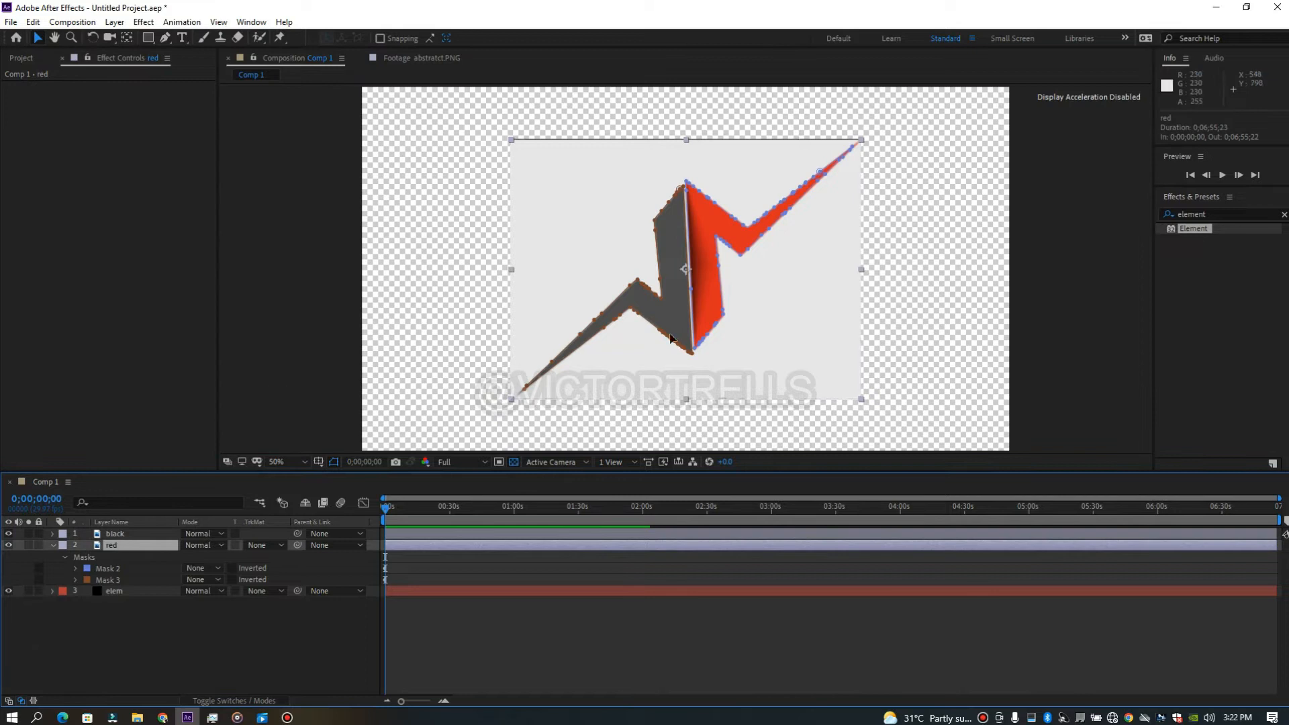
double_click(659, 334)
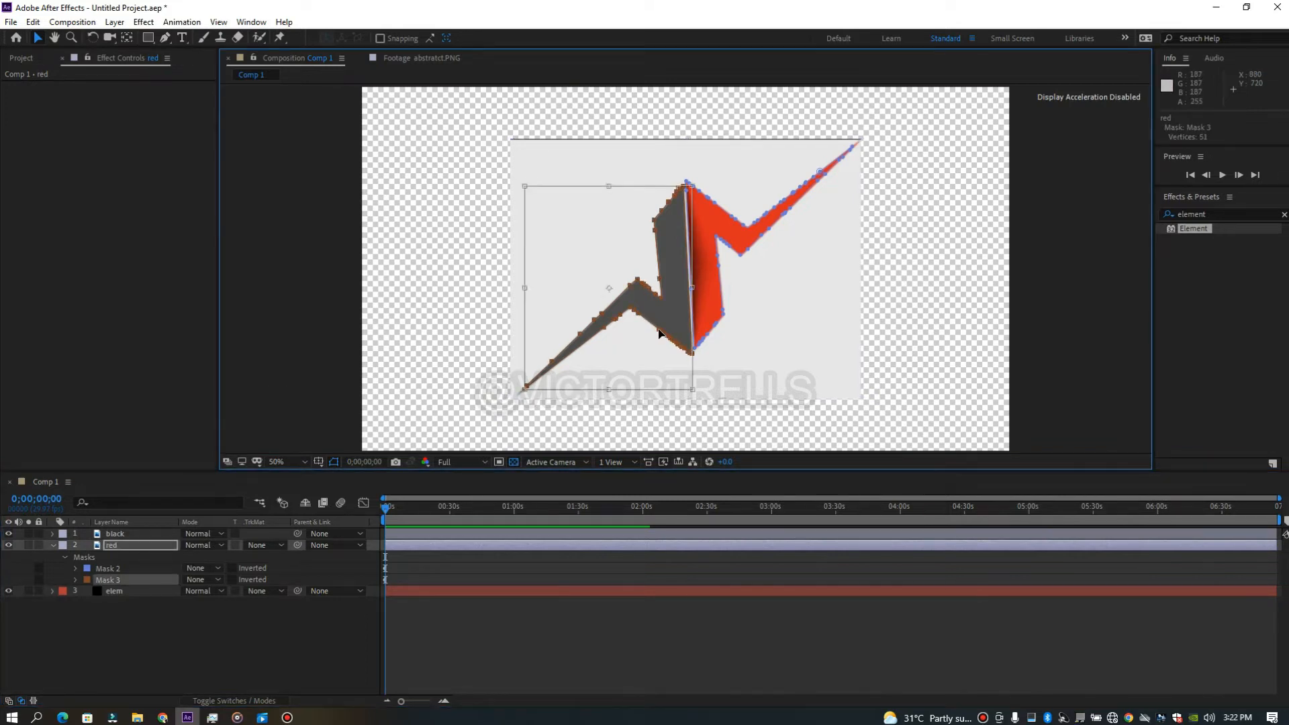
key("Delete")
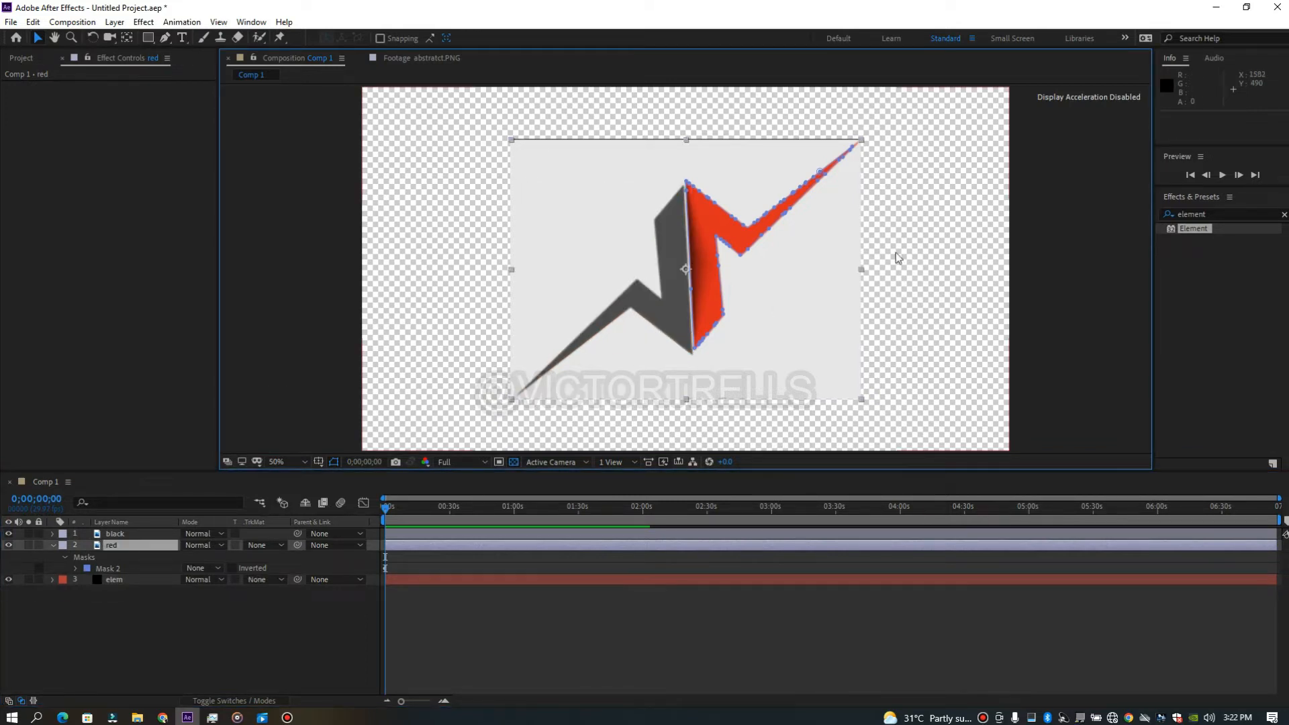
left_click(126, 533)
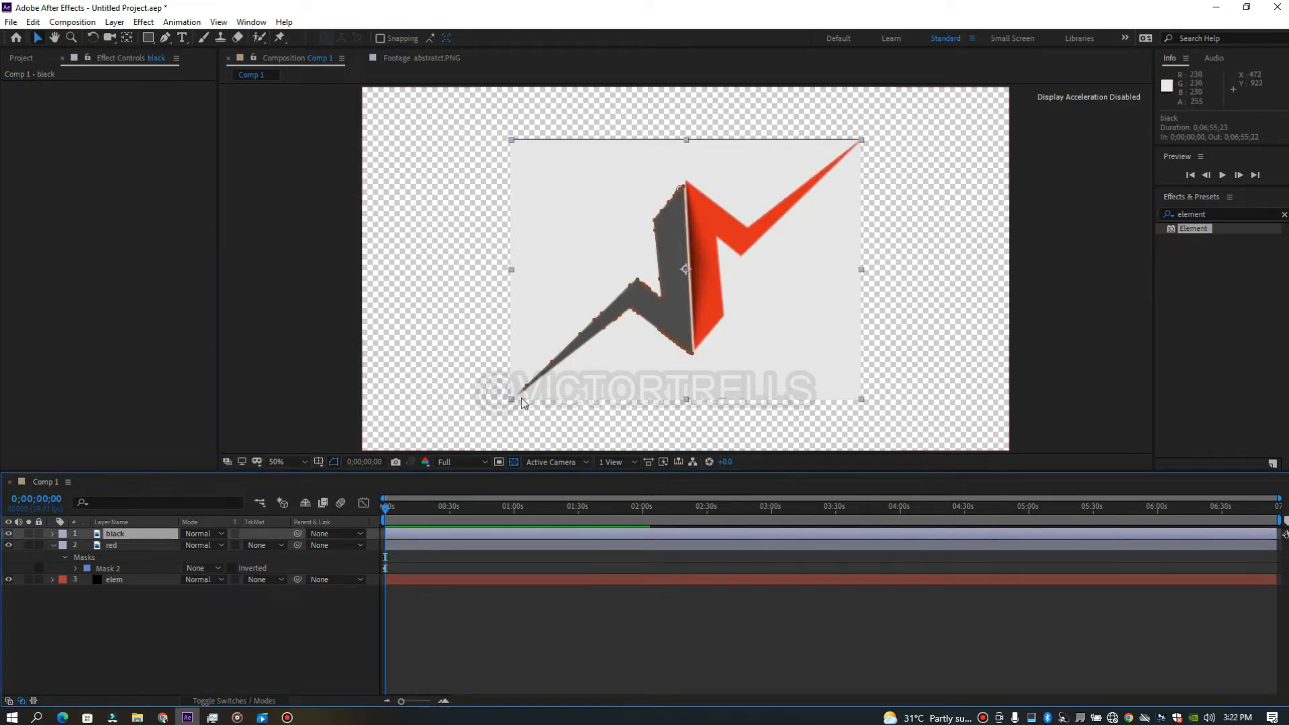
- Assign the black layer as Path Layer 2 under Custom Text and Masks of the elem layer's Element effect
left_click(123, 578)
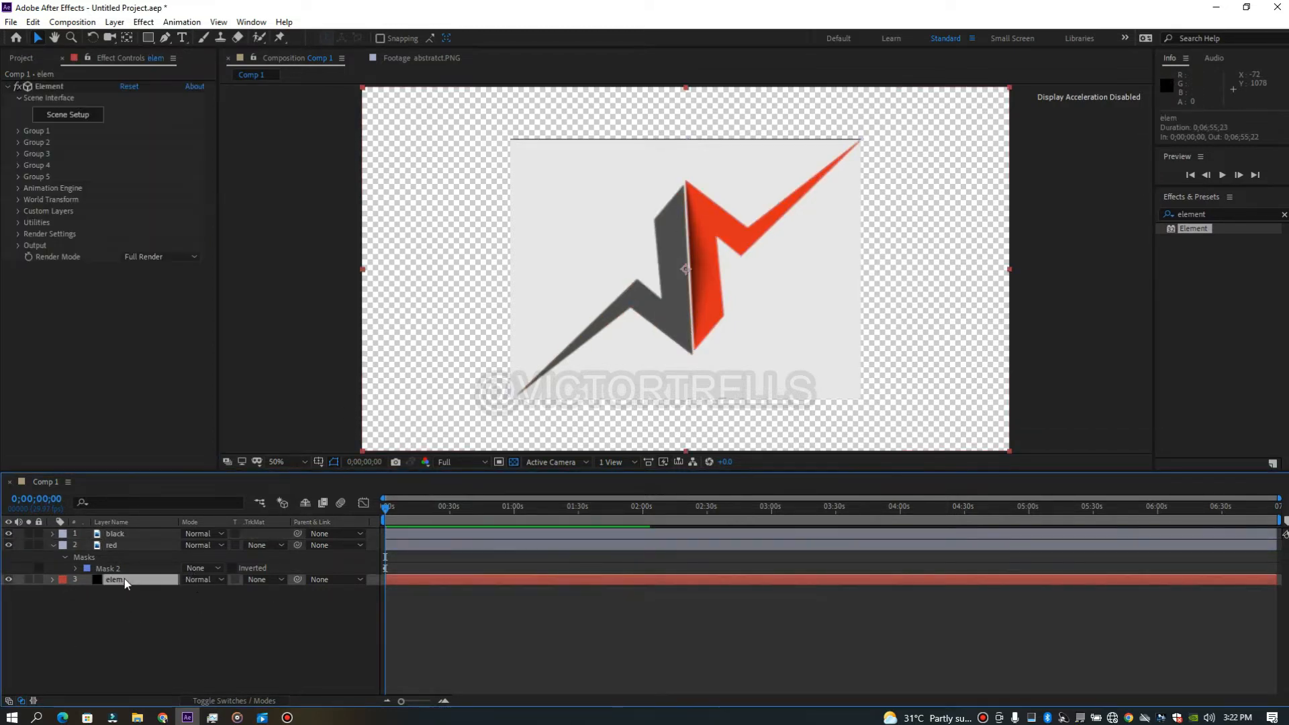
left_click(17, 210)
left_click(138, 233)
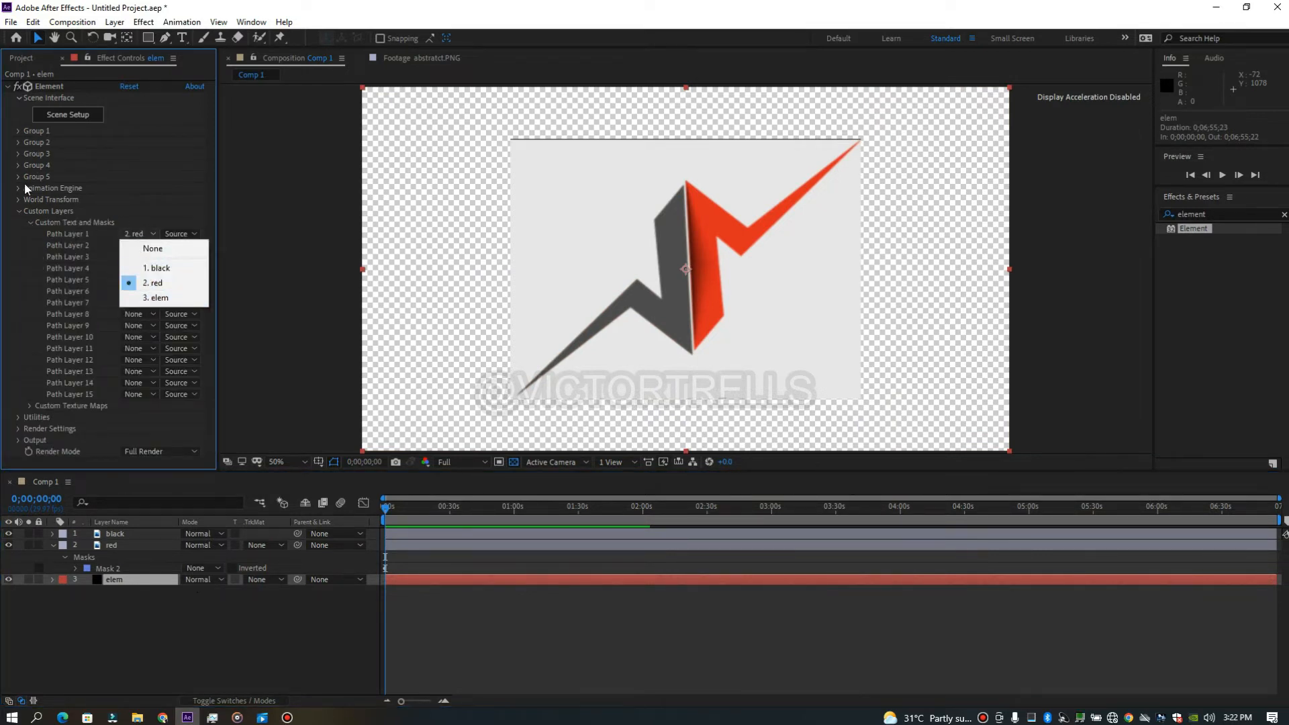
left_click(63, 243)
left_click(127, 245)
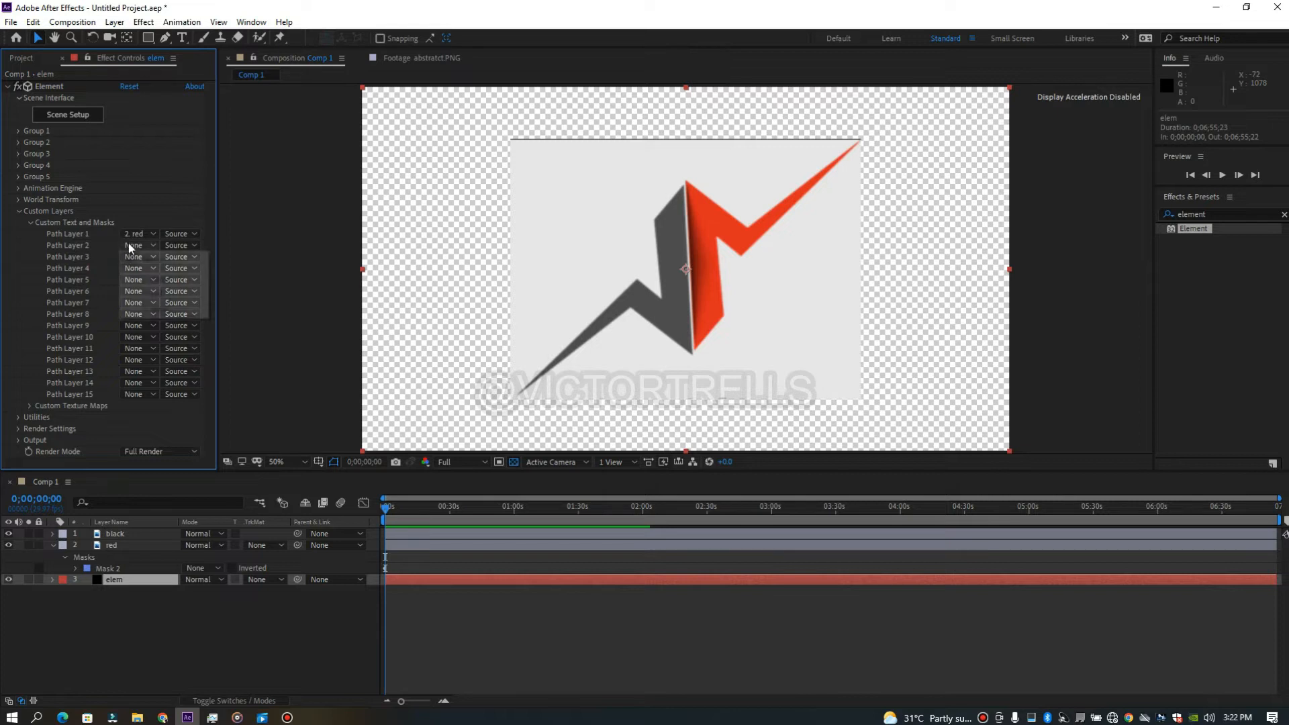
left_click(137, 276)
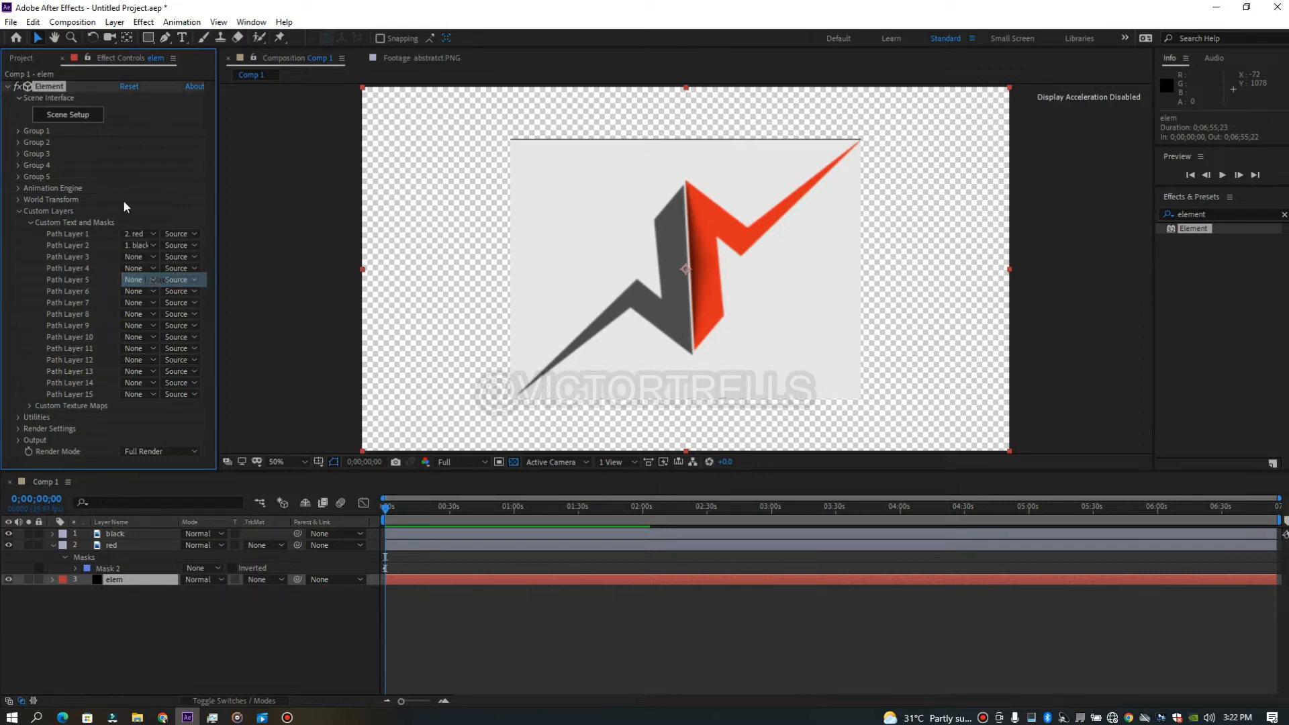
- Add a second extrusion model to the group folder in Element's Scene Setup
left_click(69, 115)
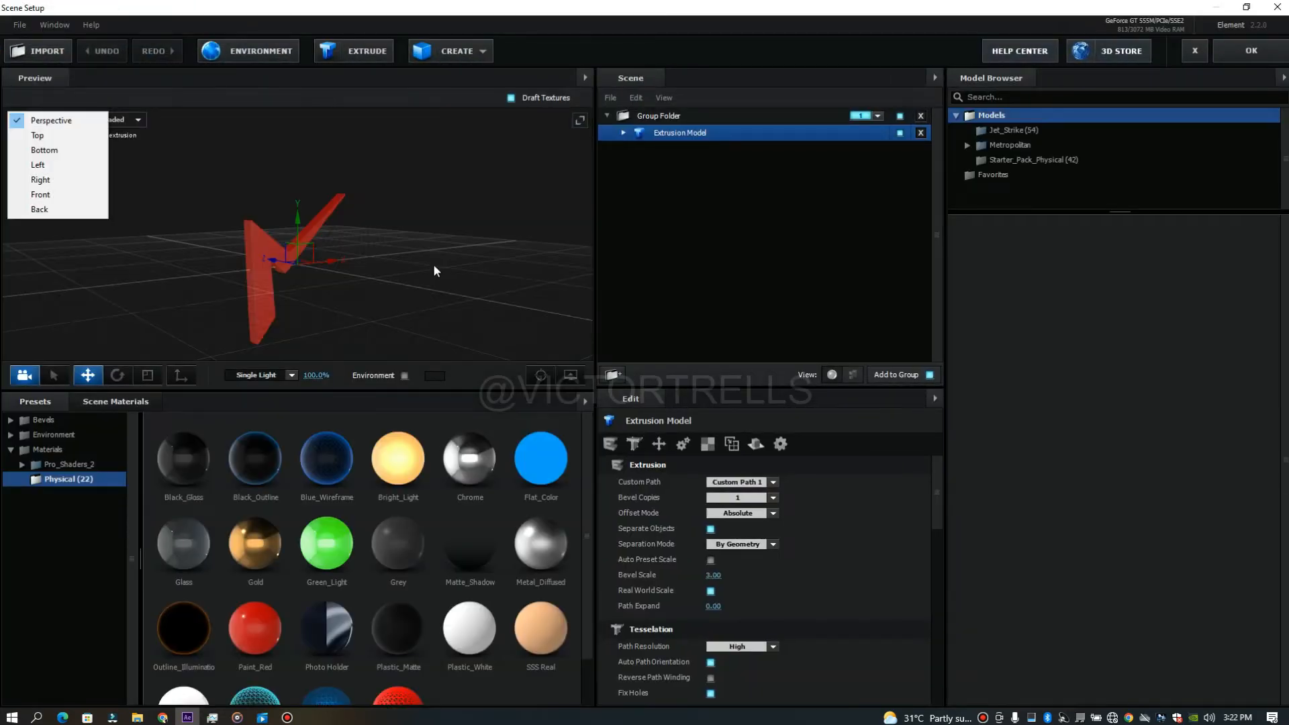
left_click_drag(341, 246, 249, 263)
mouse_move(346, 301)
left_mouse_down()
mouse_move(420, 300)
mouse_move(338, 298)
left_mouse_up()
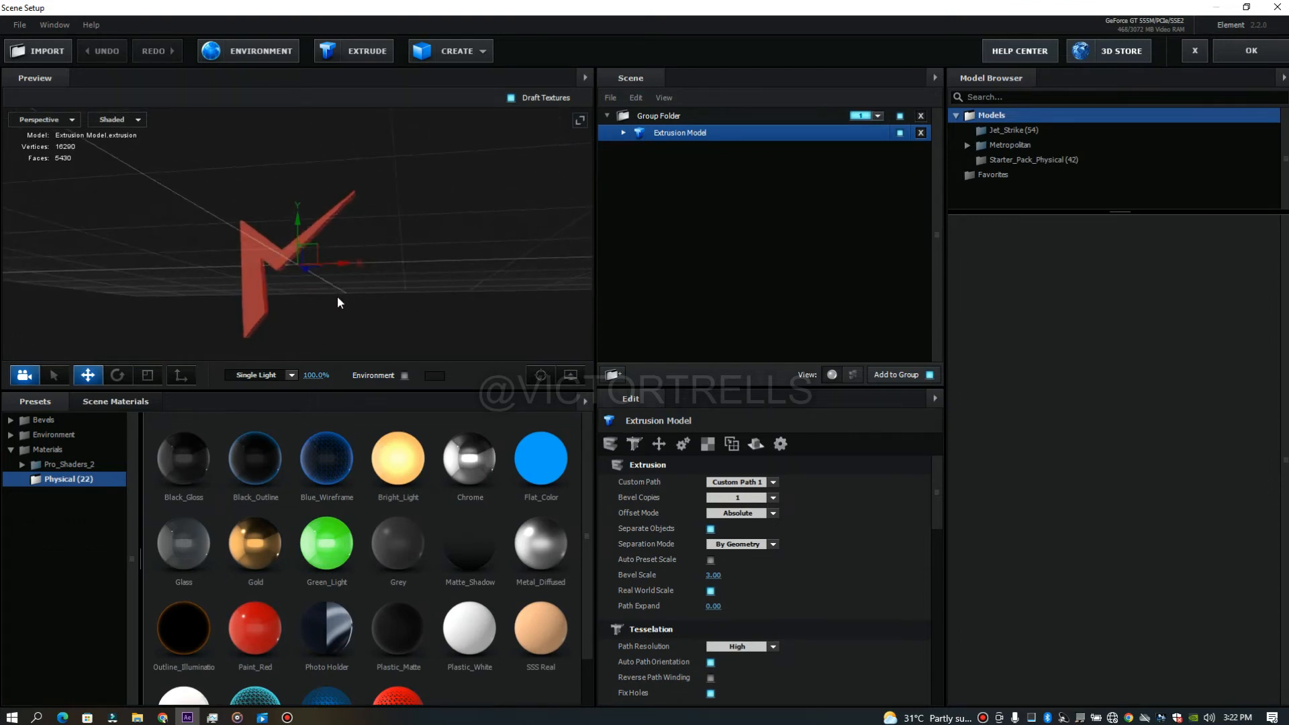
left_click(376, 52)
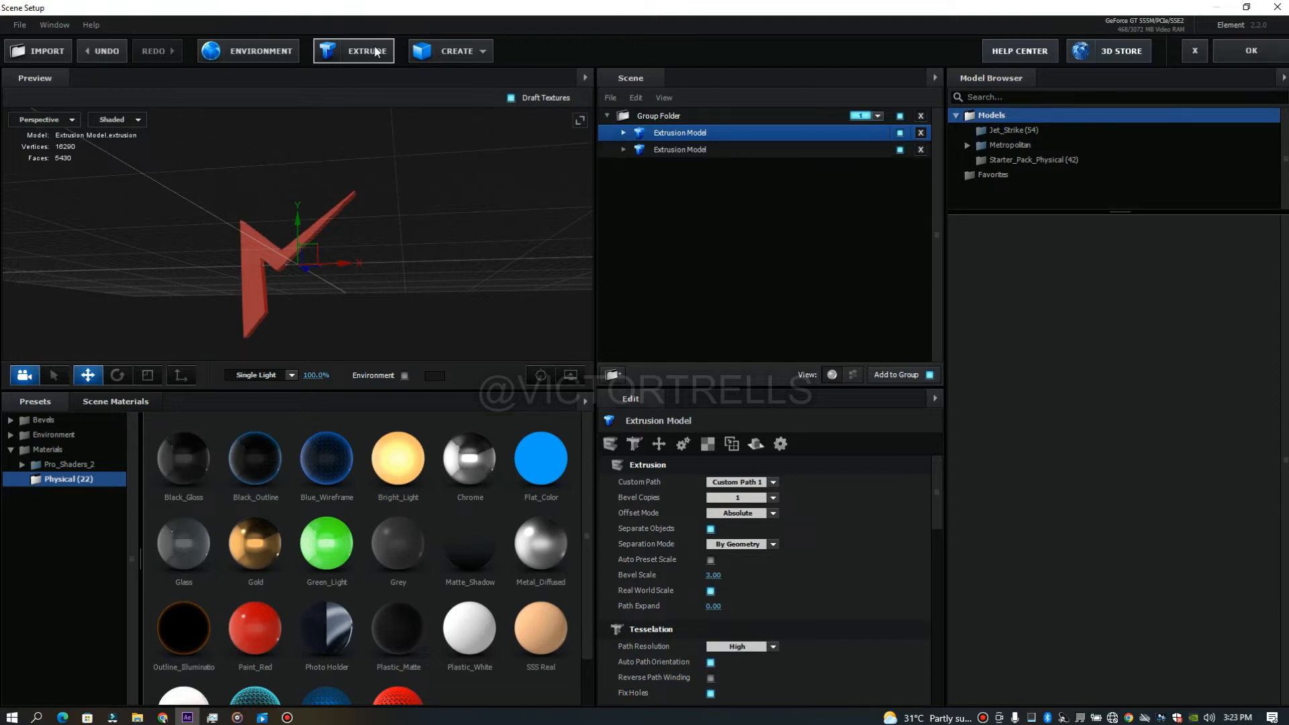
- Identify the new extrusion model by toggling the models' visibility, and set its custom path to Custom Path 2
left_click(727, 150)
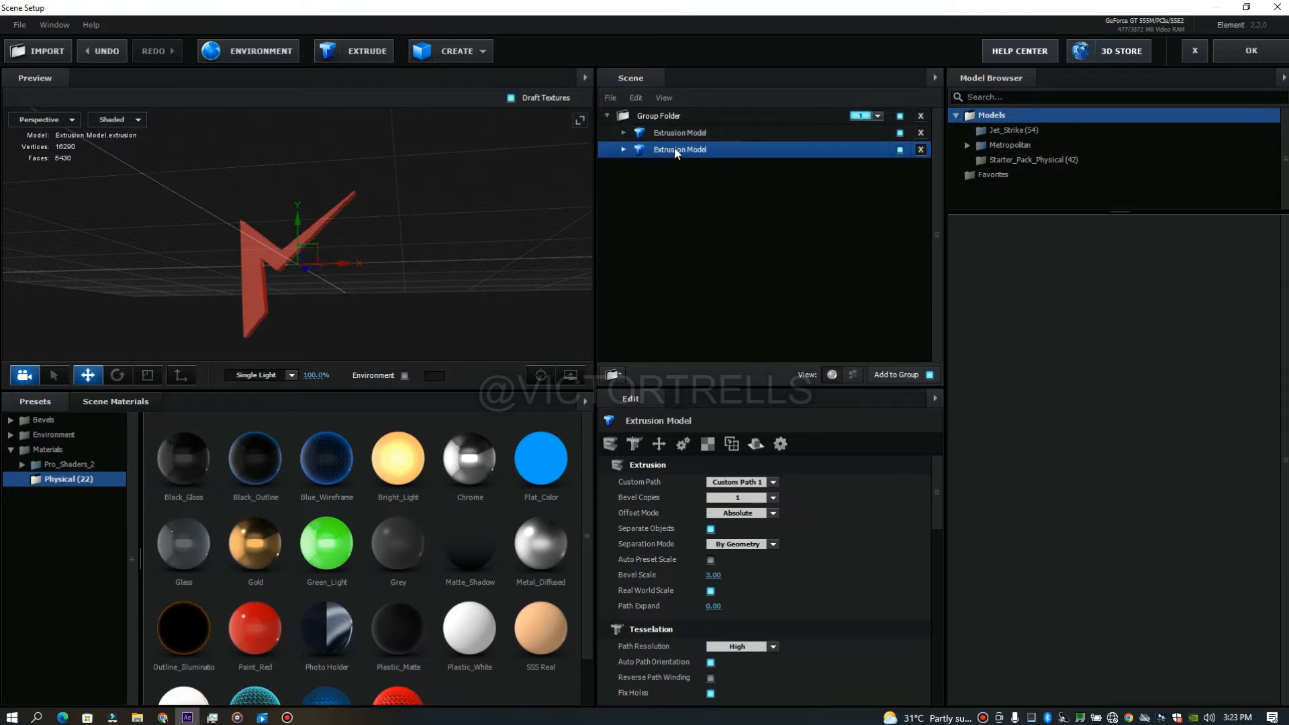
left_click(899, 150)
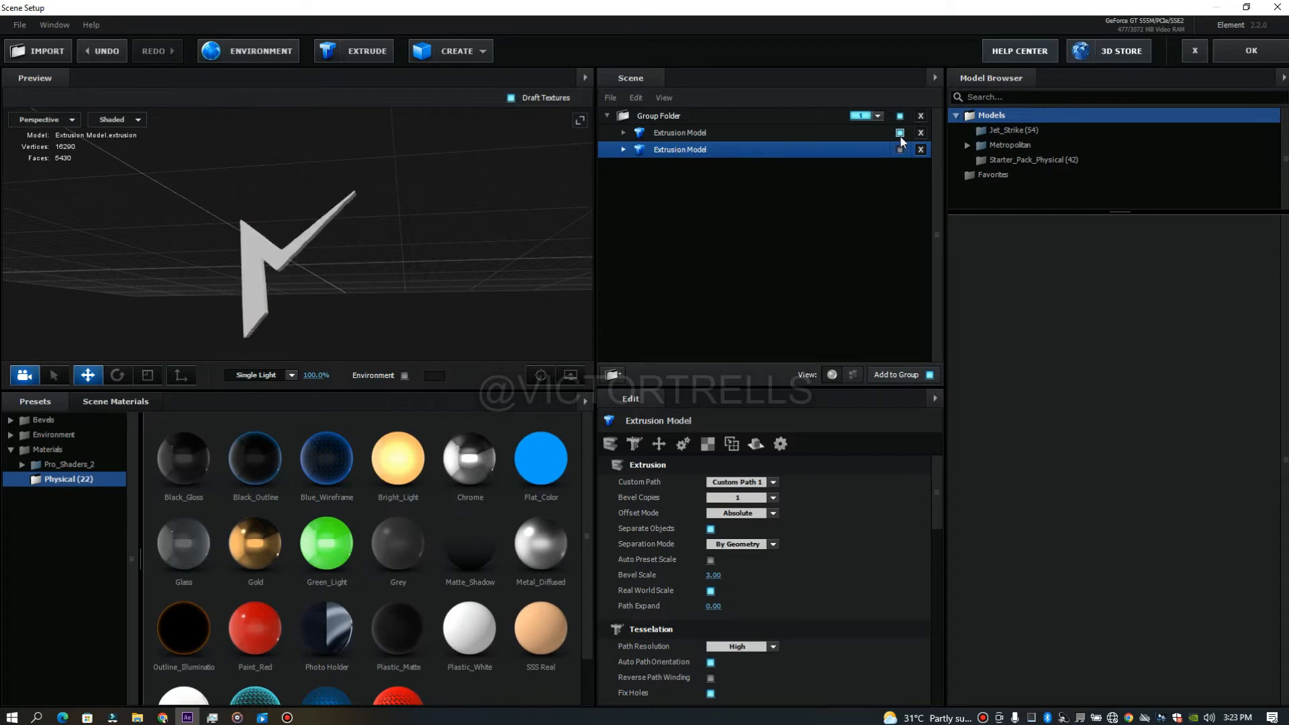
left_click(899, 133)
left_click(899, 134)
left_click(724, 147)
left_click(713, 133)
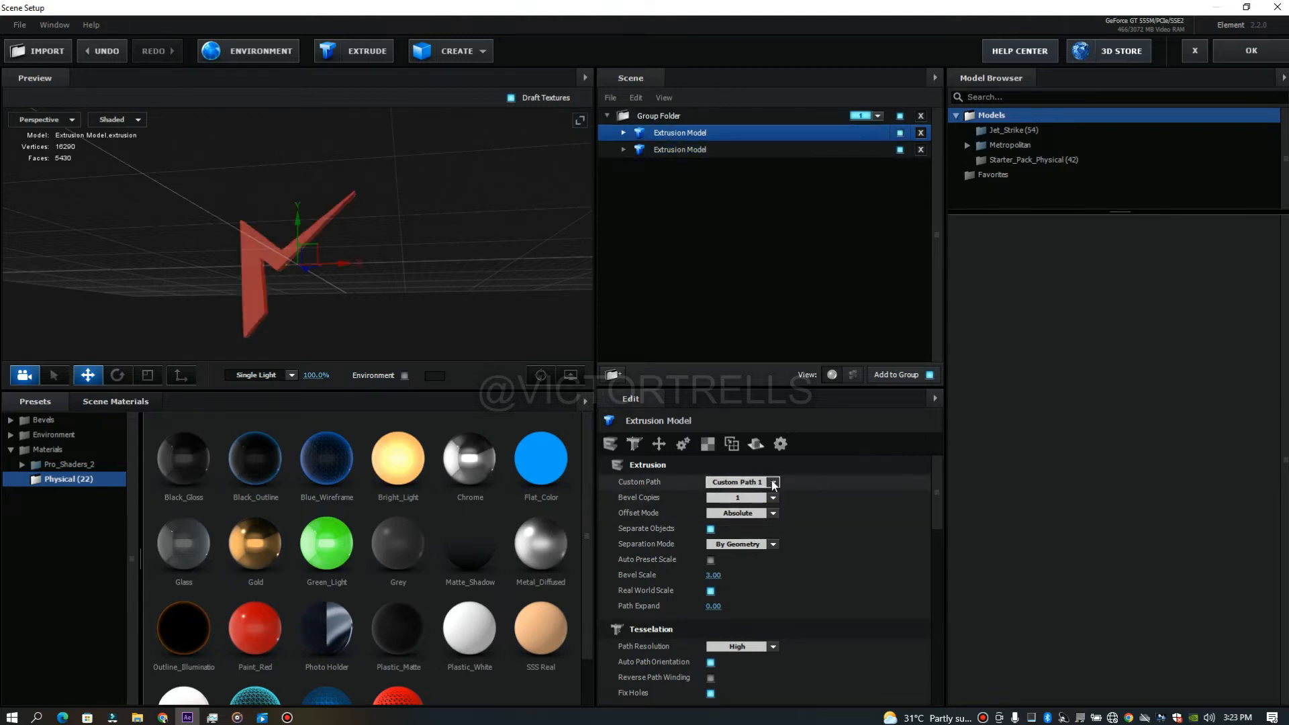
left_click(764, 483)
left_click(759, 501)
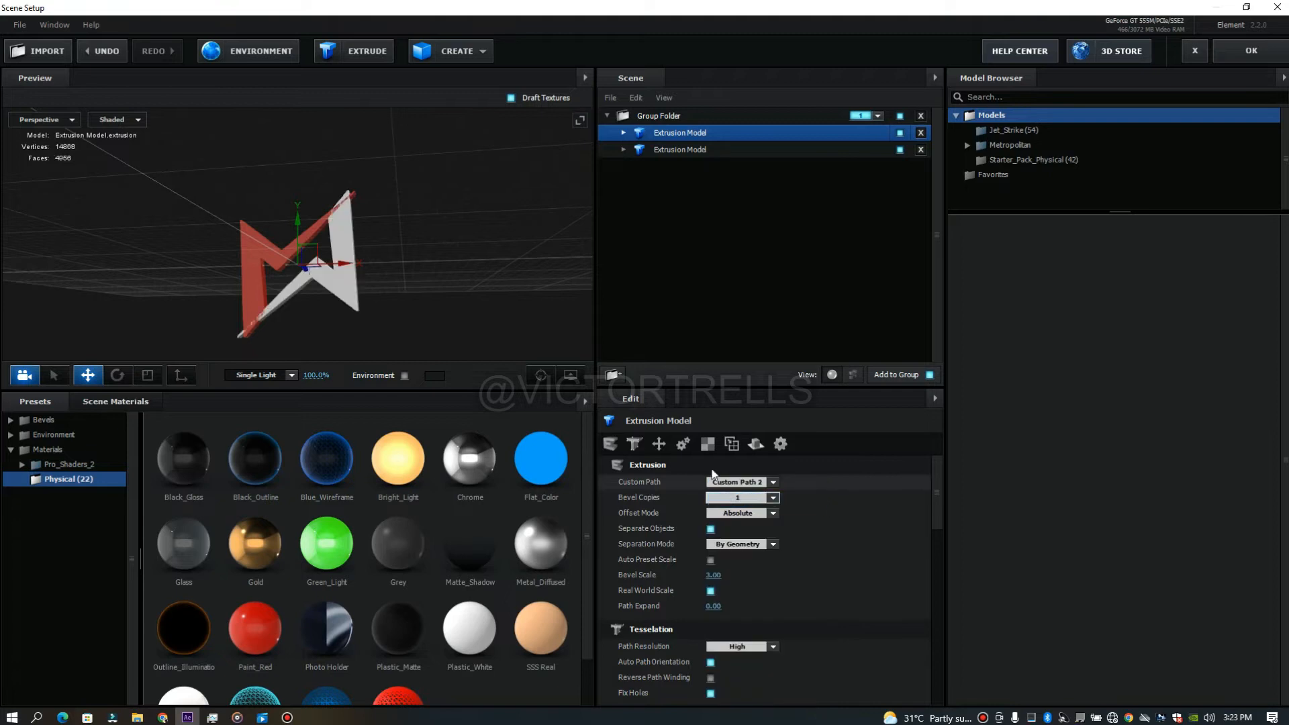
- Move the second extrusion model down and along the X axis so its inner edge lines up with the red half
left_click_drag(428, 309, 226, 266)
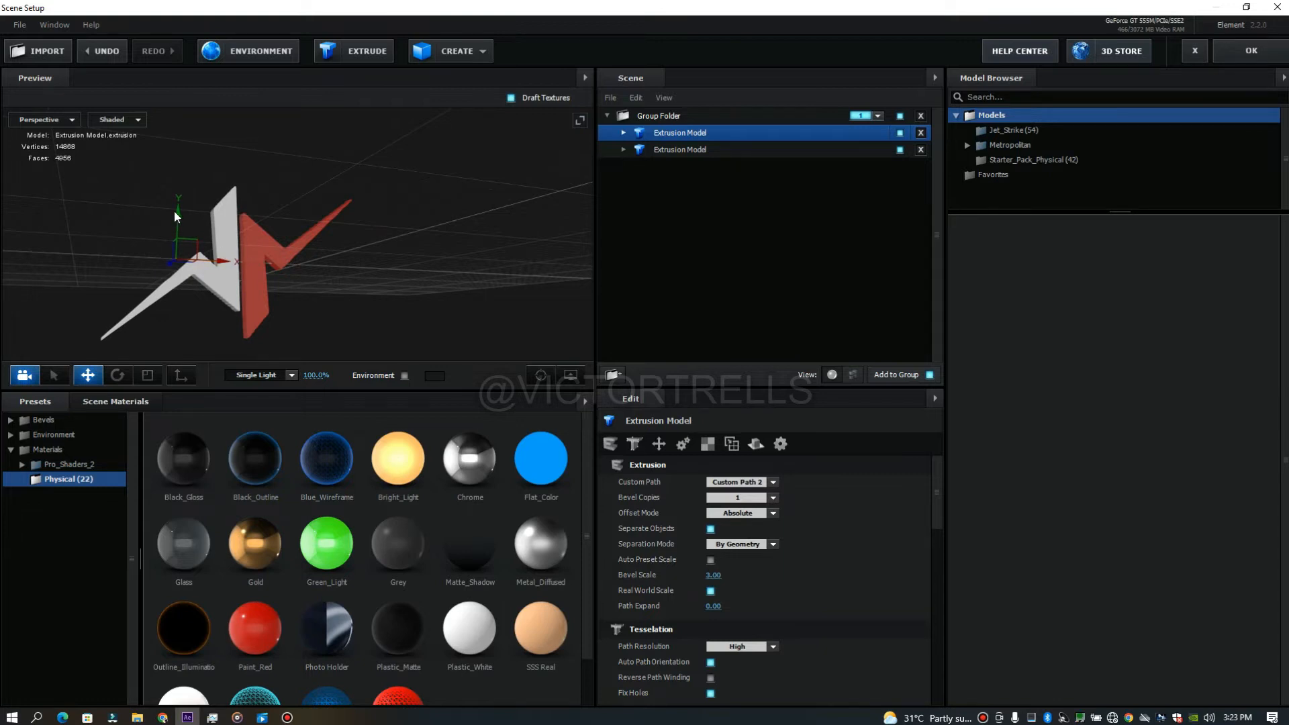
left_click_drag(176, 216, 179, 239)
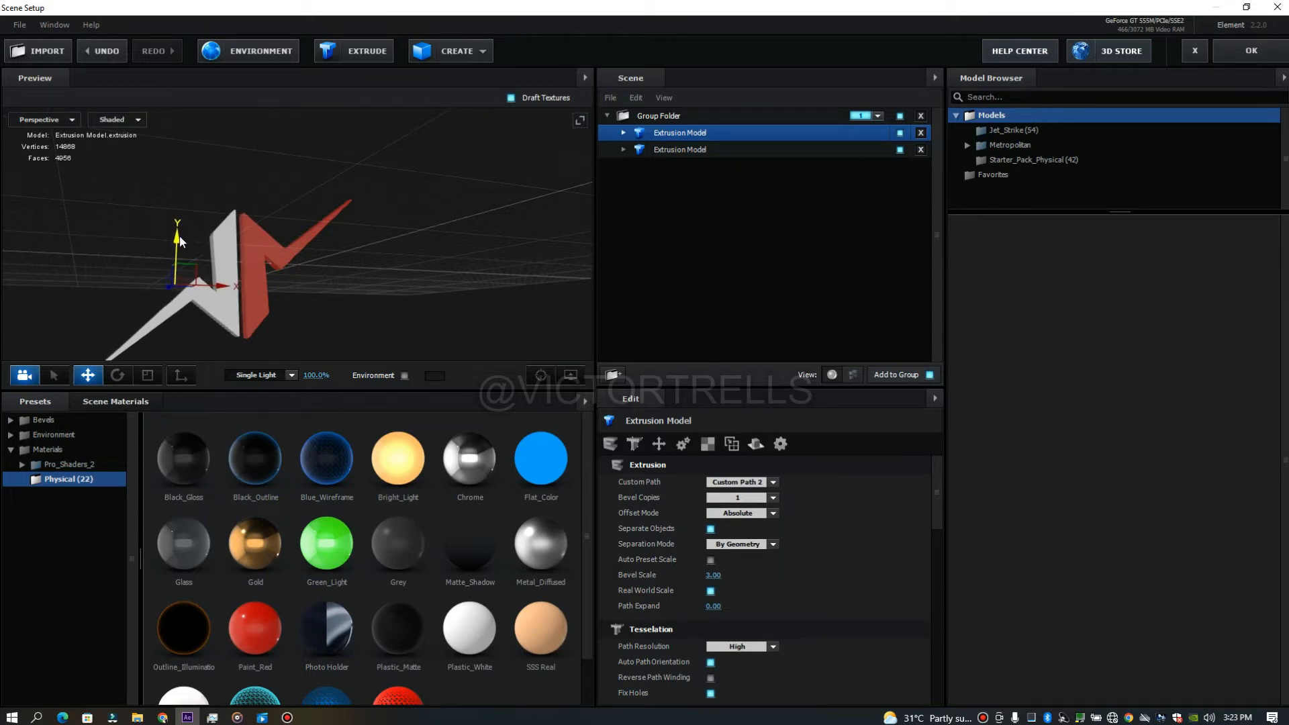
left_click_drag(217, 284, 222, 287)
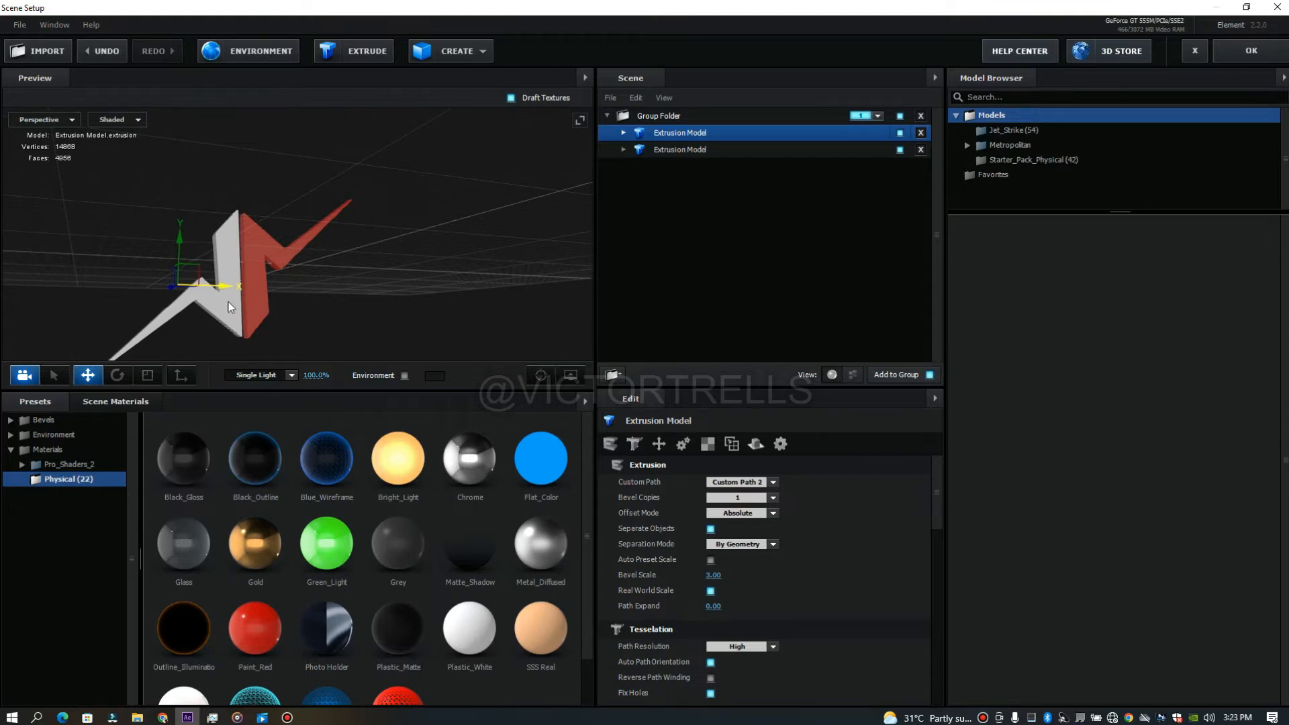
left_click_drag(361, 350, 332, 341)
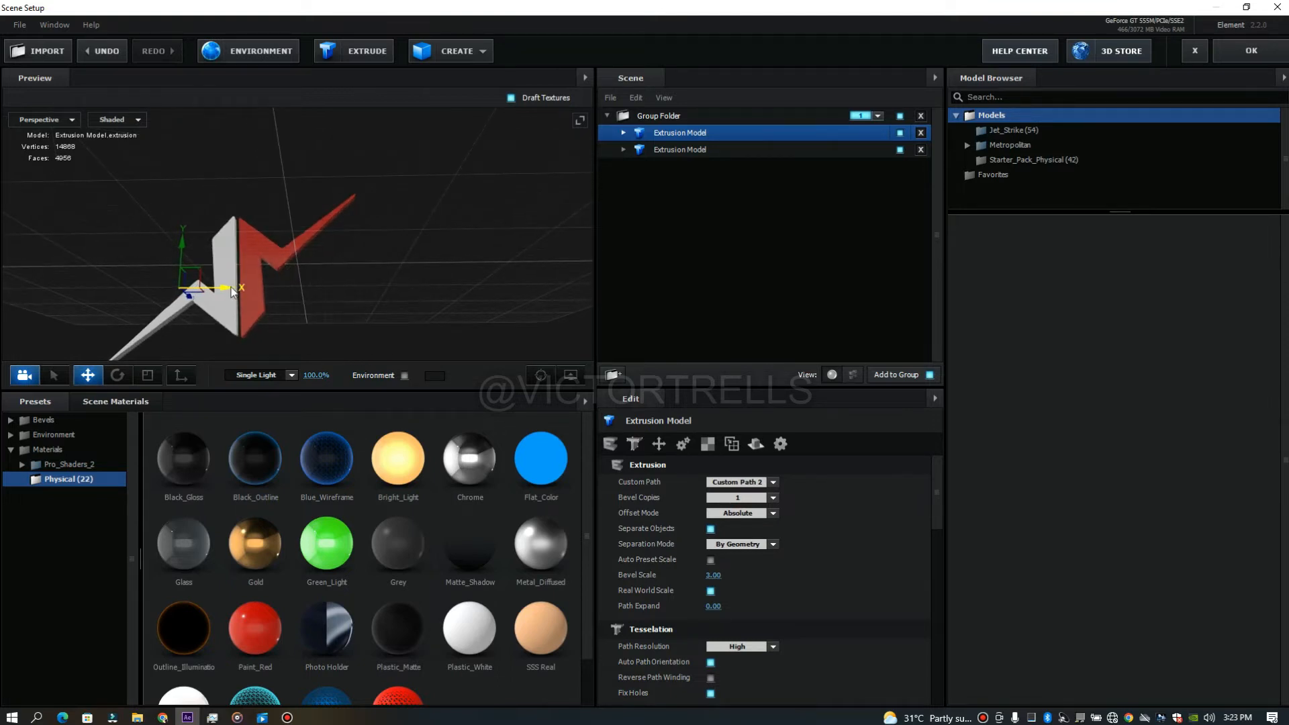
left_click_drag(232, 290, 229, 293)
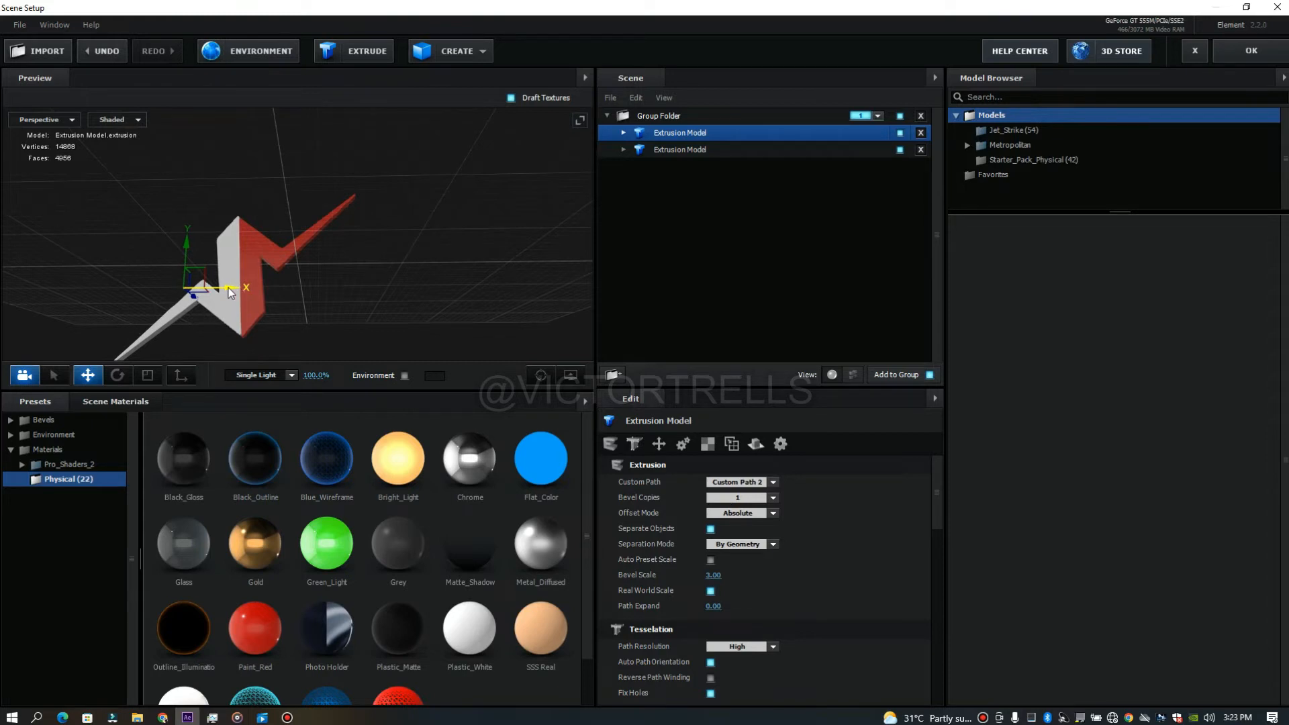
- Apply the Black_Gloss material from the Physical presets to the second extrusion model and accept the scene setup
left_click(168, 457)
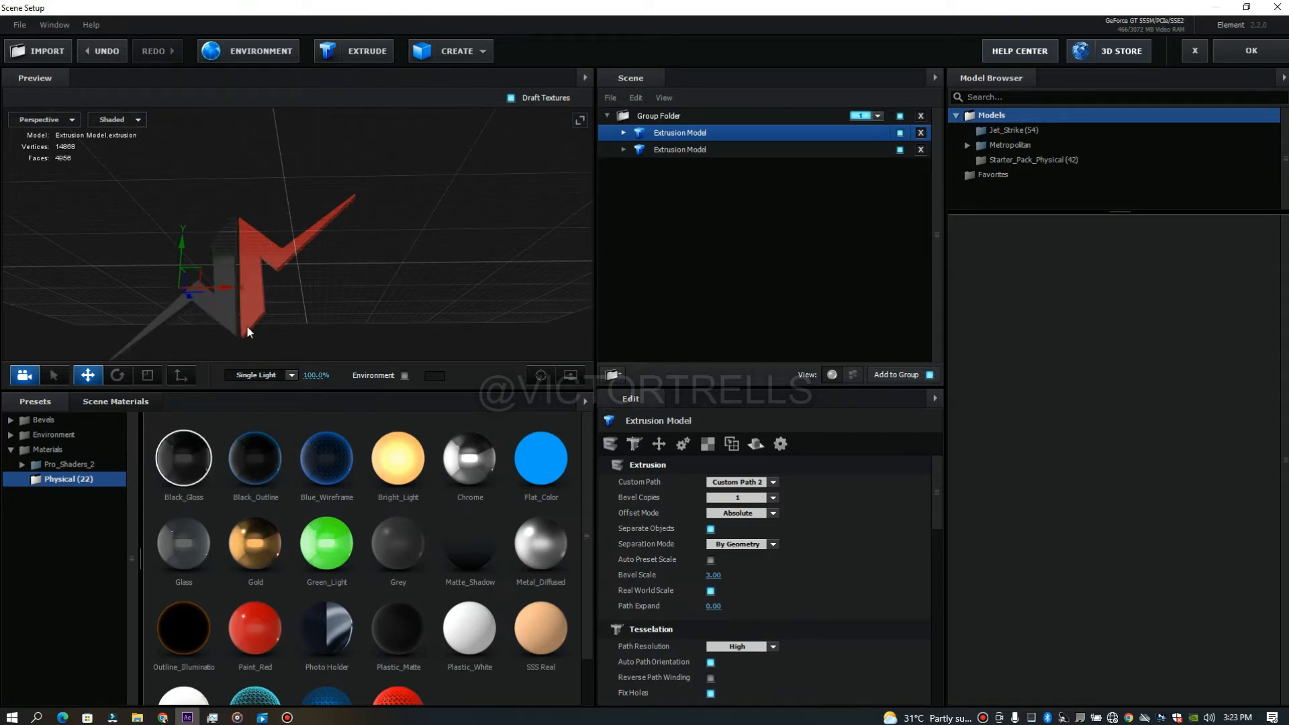
mouse_move(380, 280)
left_mouse_down()
mouse_move(432, 283)
mouse_move(368, 285)
left_mouse_up()
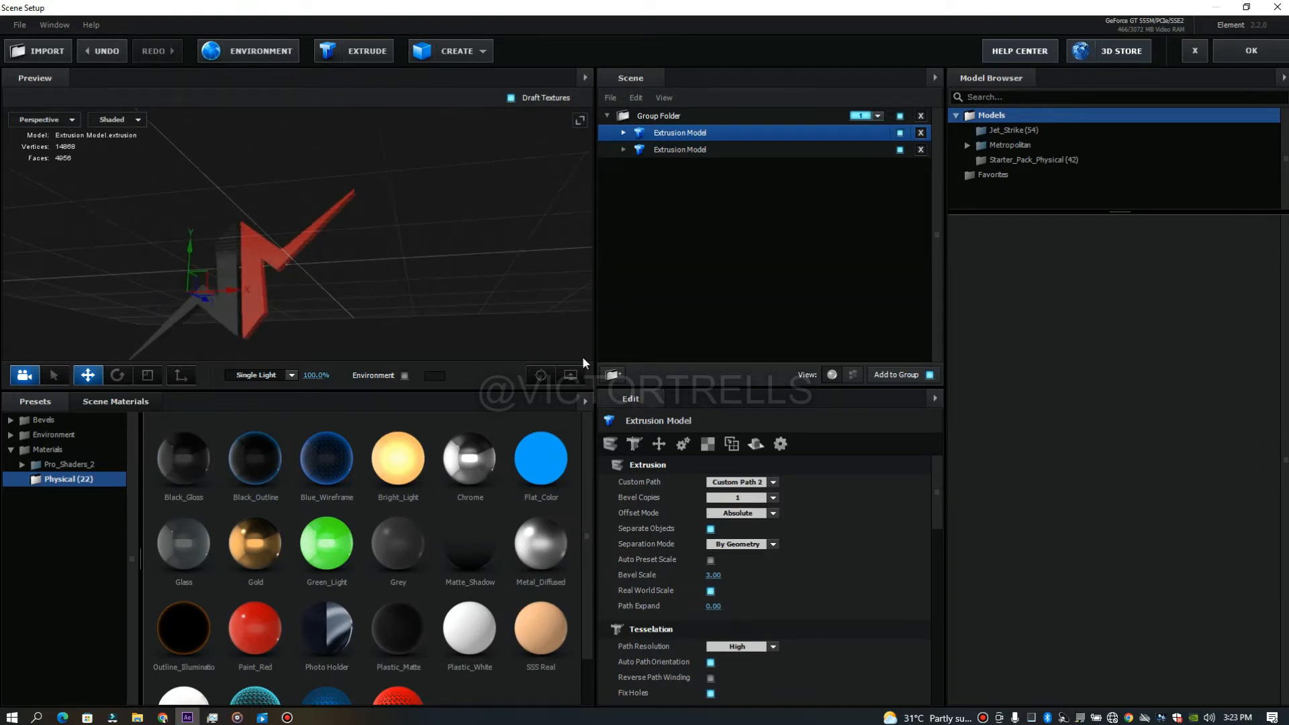
left_click(1251, 50)
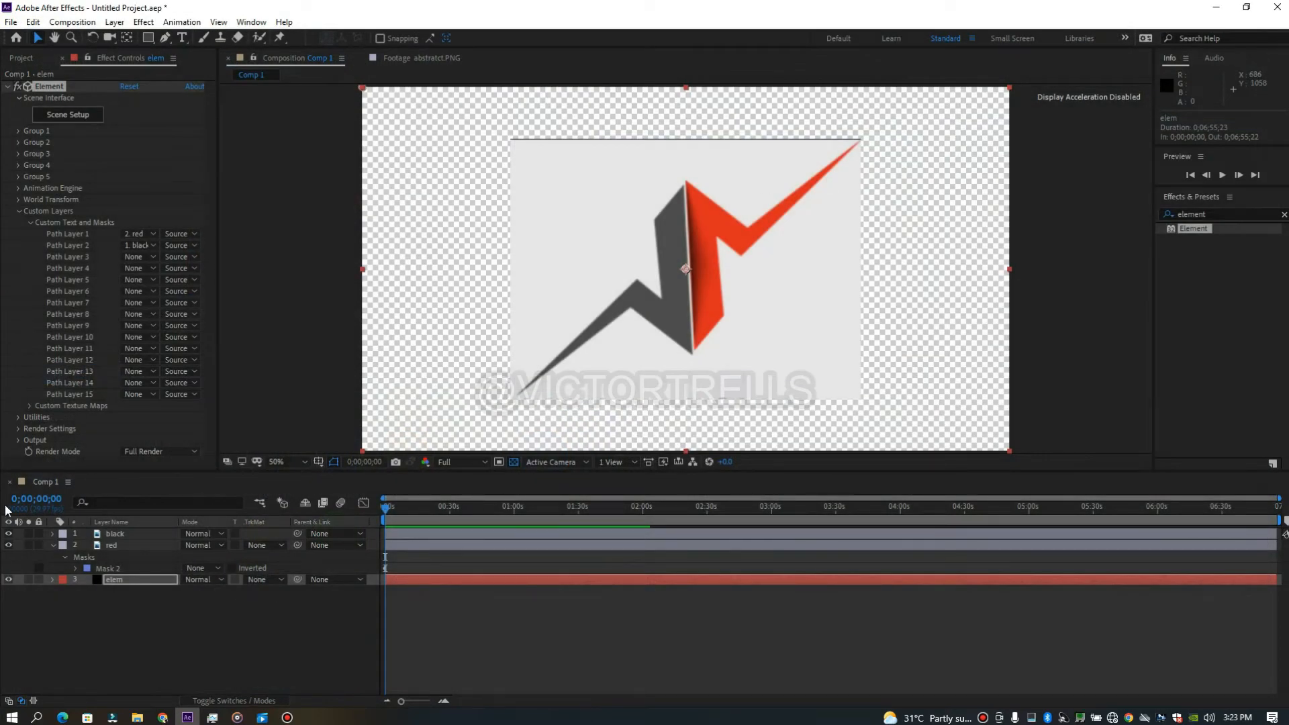
- Hide the black and red layers and add a two-node camera with the 50mm preset to the composition
left_click_drag(9, 534, 9, 545)
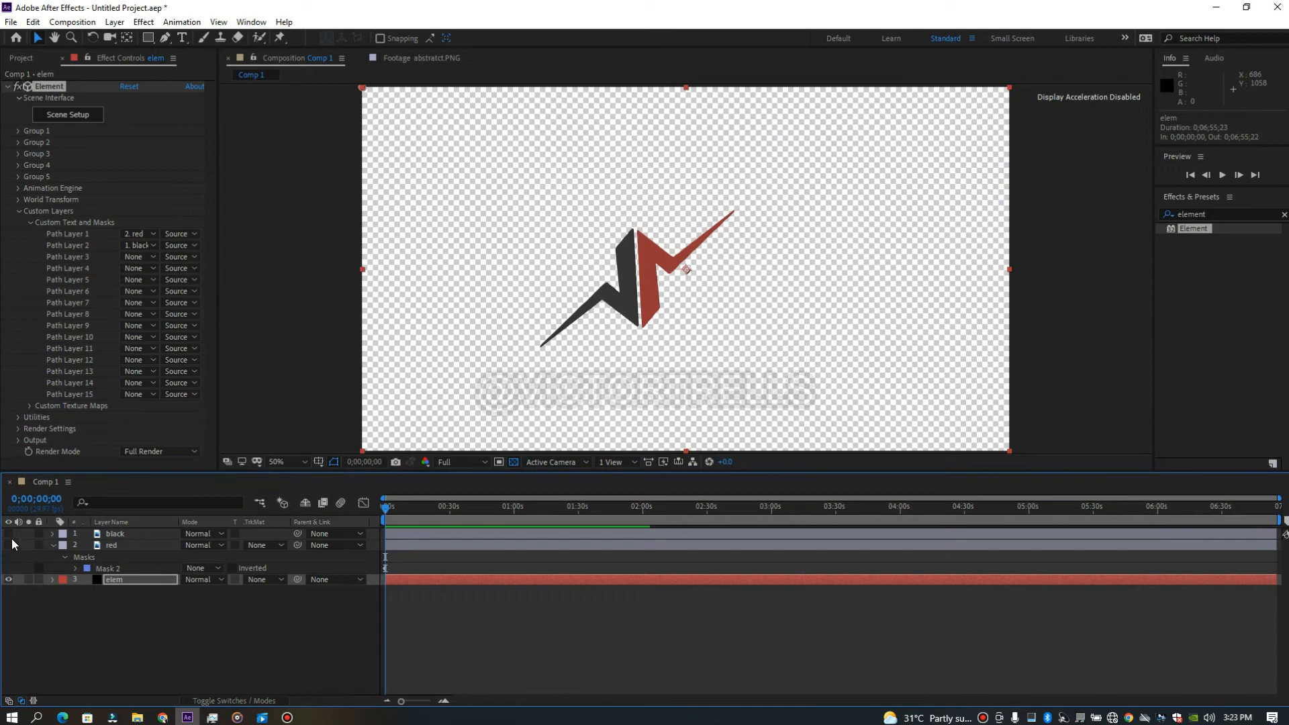
right_click(173, 650)
mouse_move(228, 504)
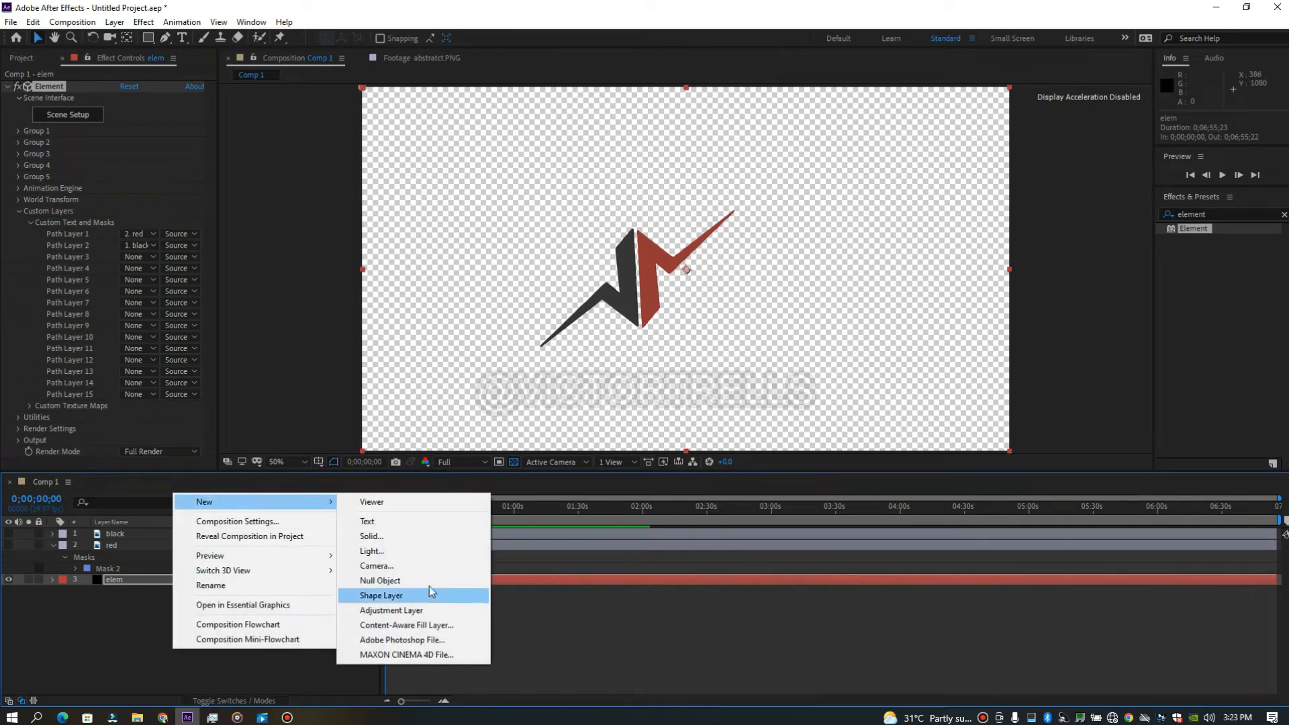
left_click(411, 573)
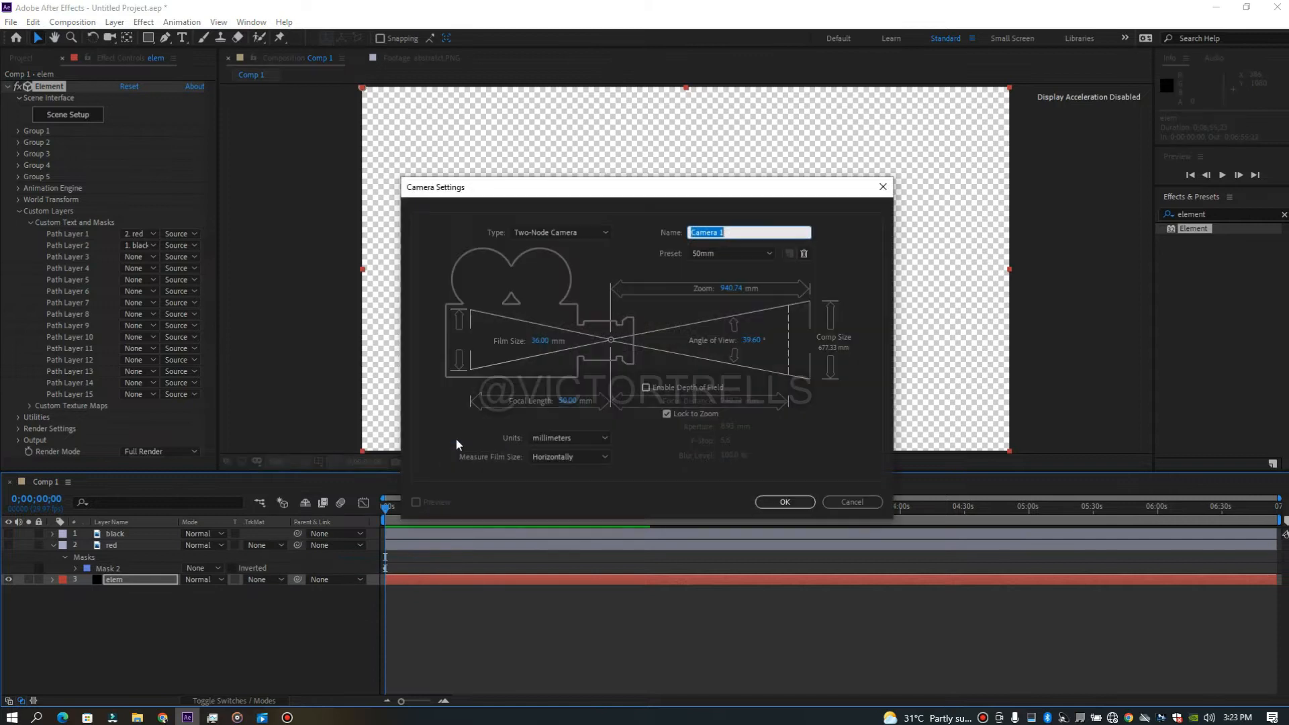
left_click(779, 504)
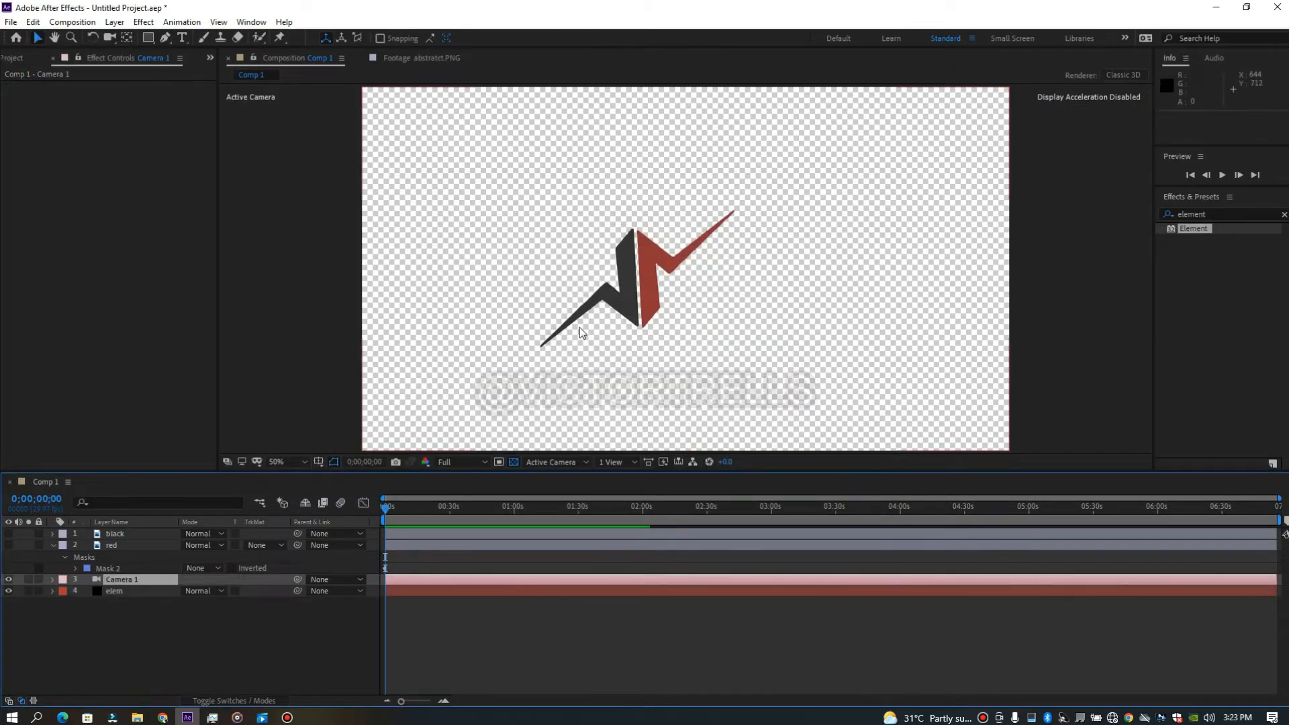
- Orbit Camera 1 around the 3D logo through steep side angles to a slightly turned view from above
key("c")
left_click_drag(599, 270, 580, 225)
key("c")
key("c")
left_click_drag(567, 265, 651, 259)
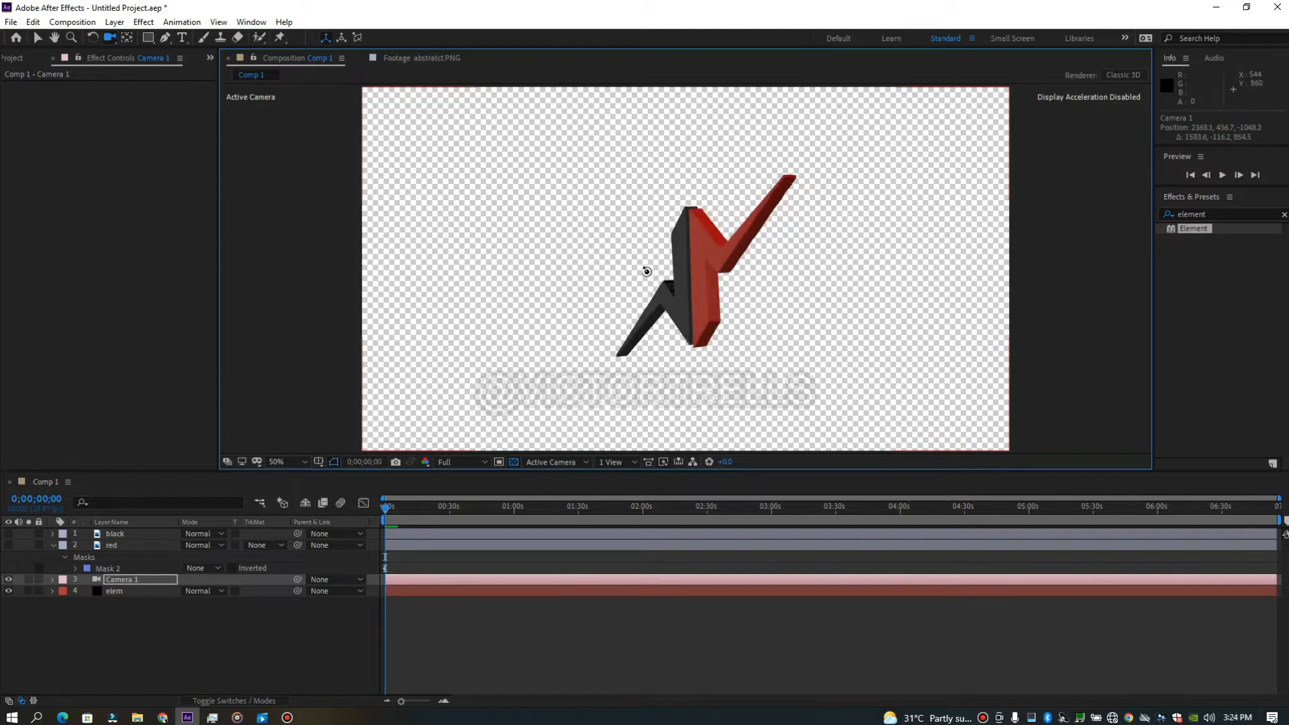
left_click_drag(879, 249, 810, 264)
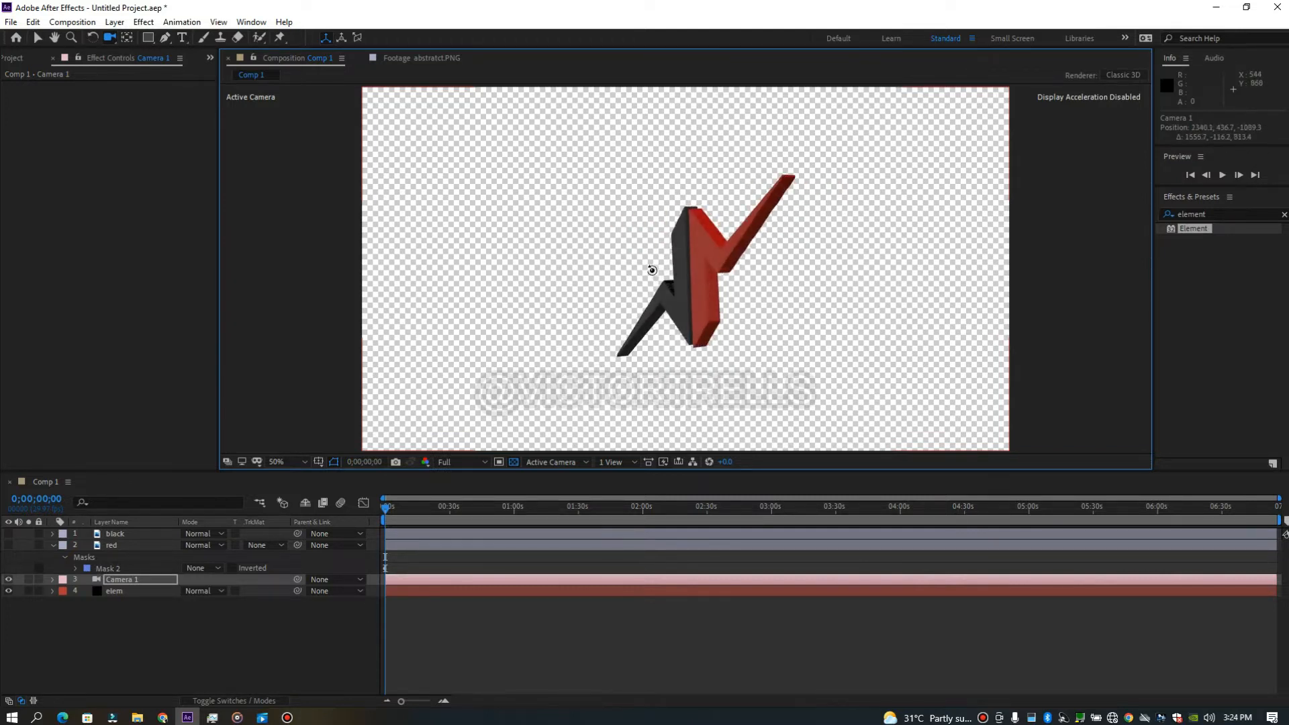
left_click_drag(809, 253, 731, 273)
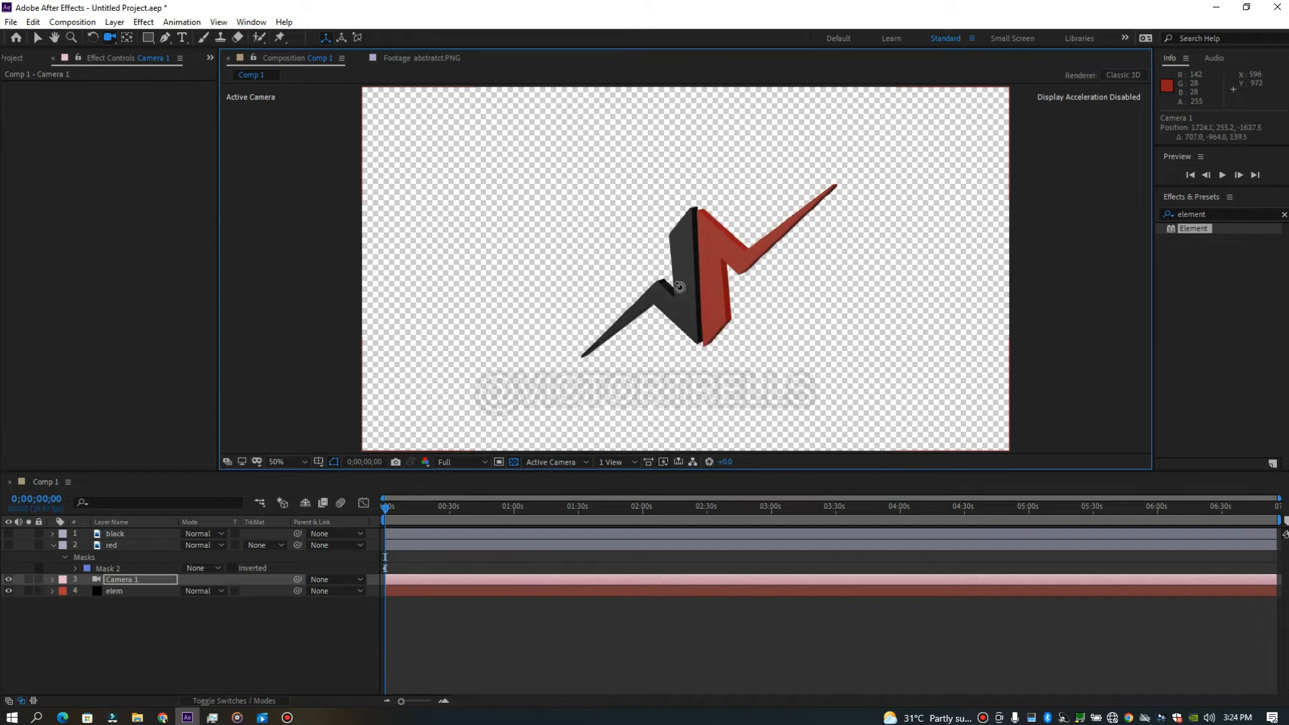
- Delete the black and red layers from the composition
left_click_drag(654, 287, 654, 288)
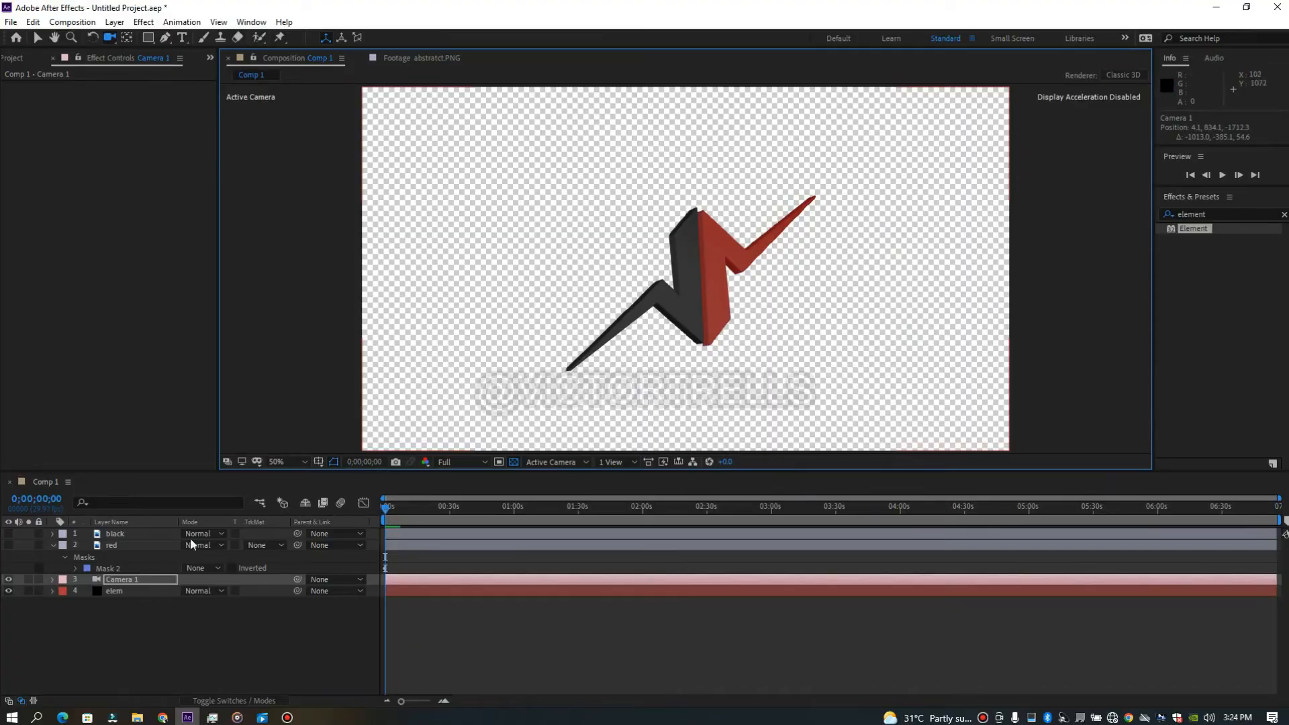
left_click(122, 545)
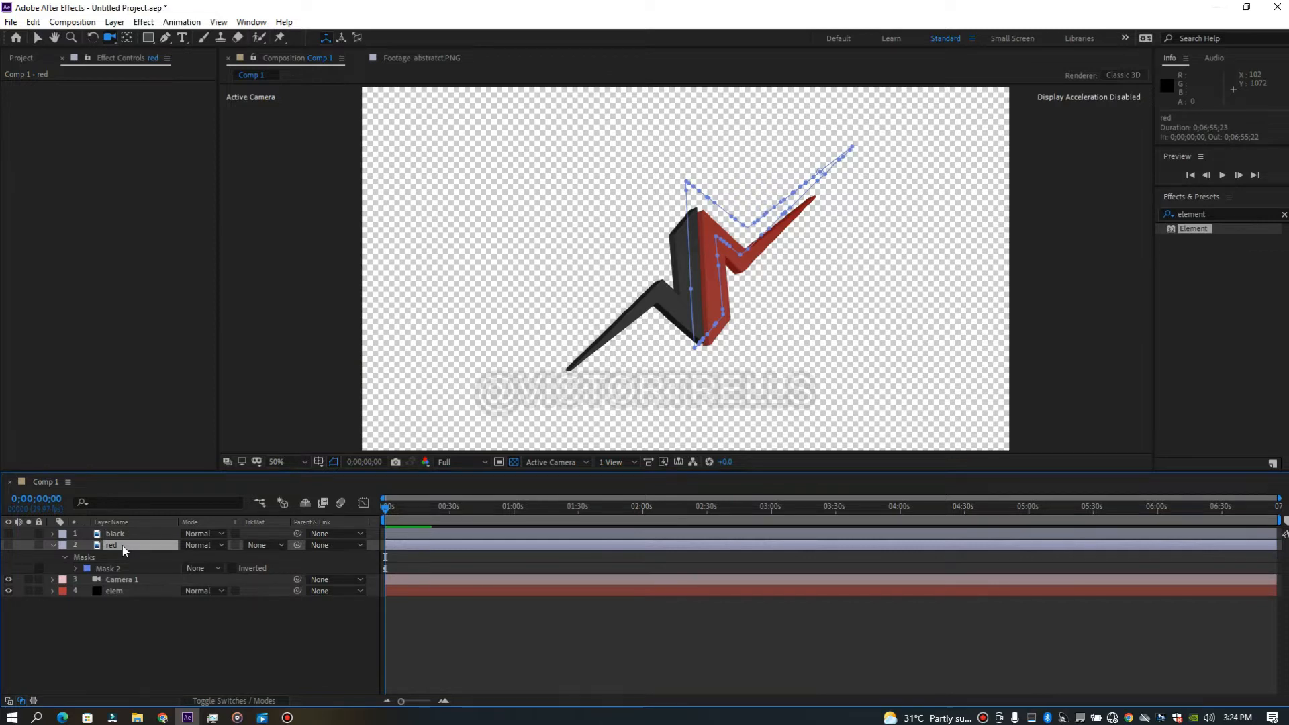
left_click(118, 537, "ctrl")
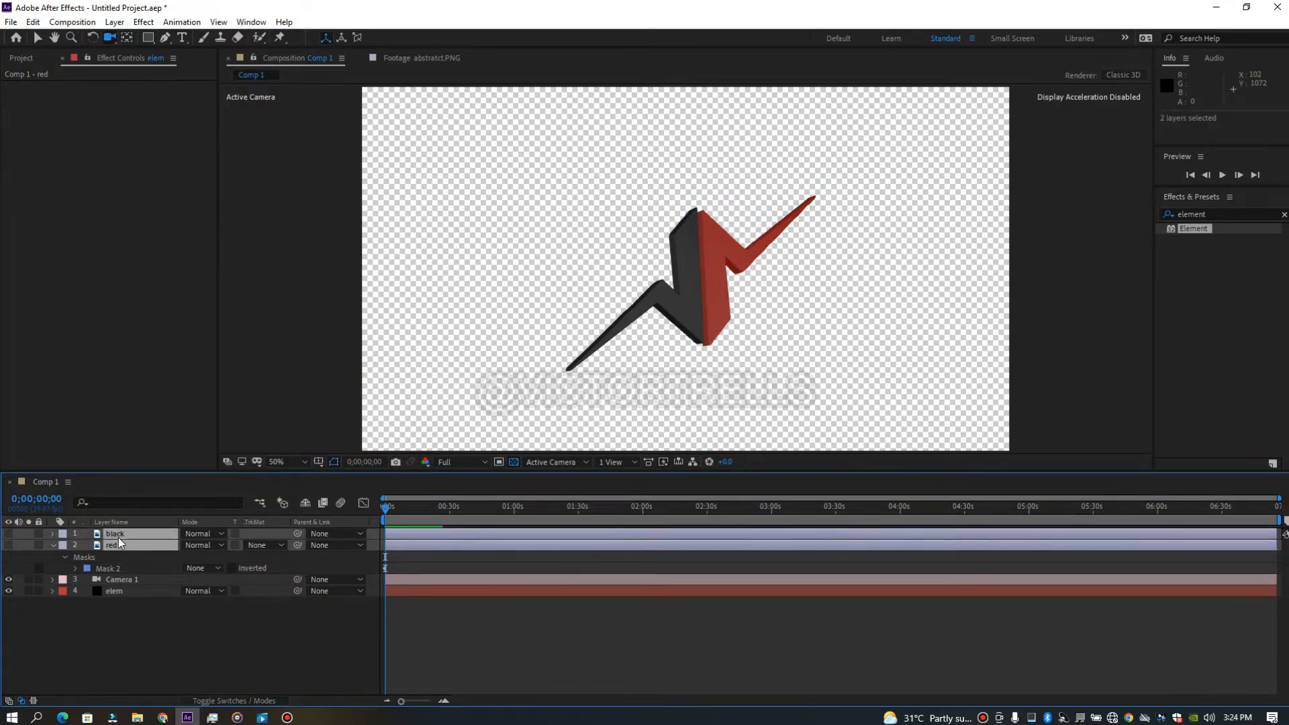
key("Delete")
- Replace Camera 1 with the abstratct.PNG image above the elem layer and scale the image to 182%
left_click(146, 544)
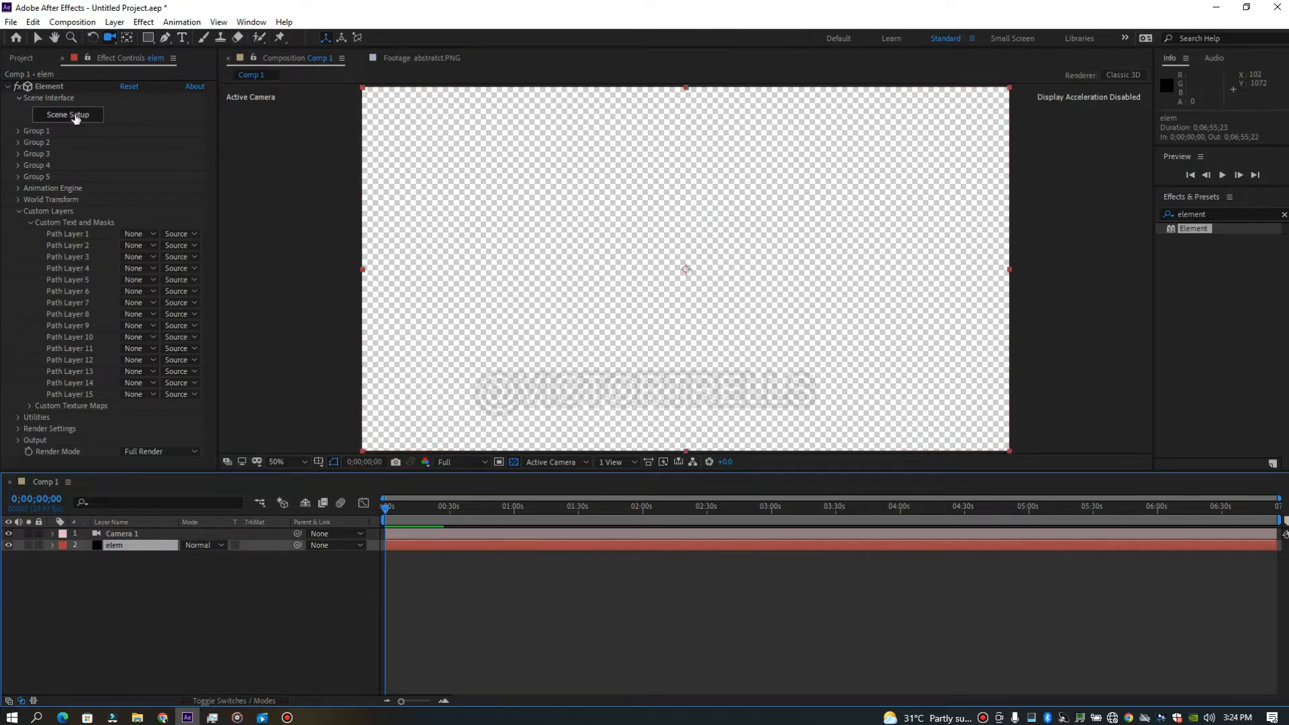
left_click(23, 58)
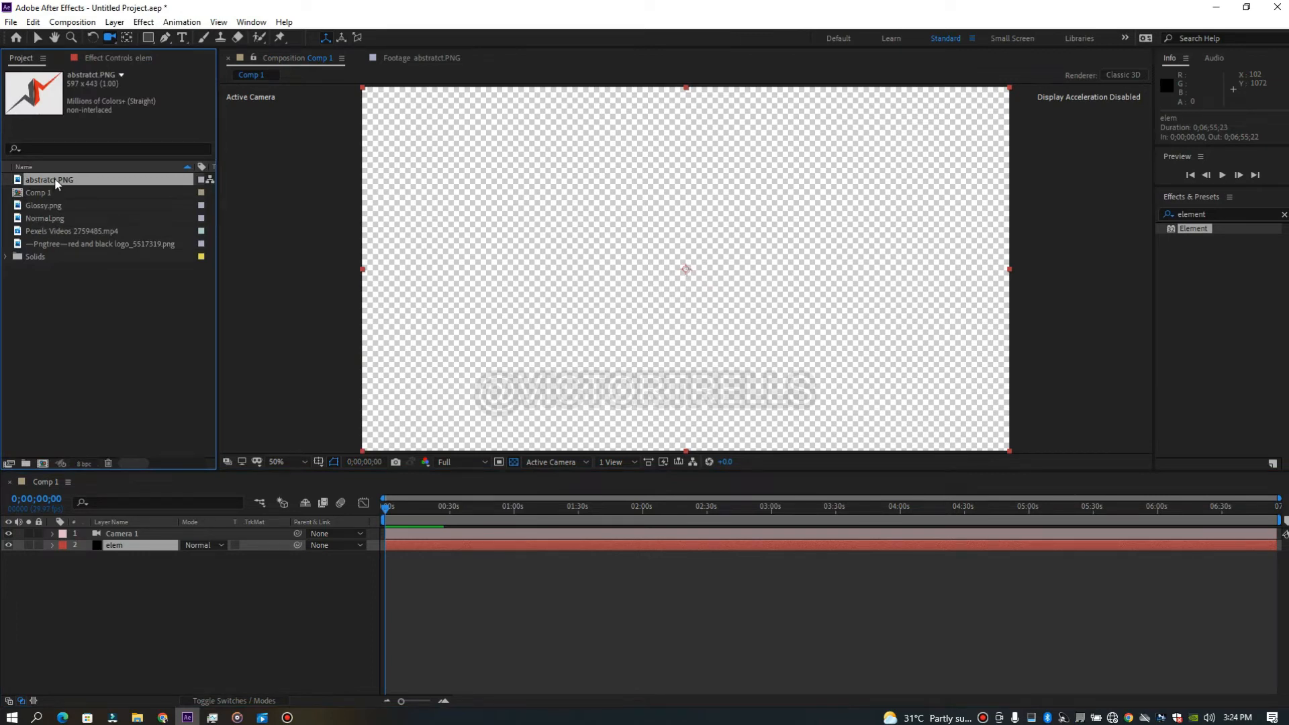
left_click_drag(54, 179, 145, 539)
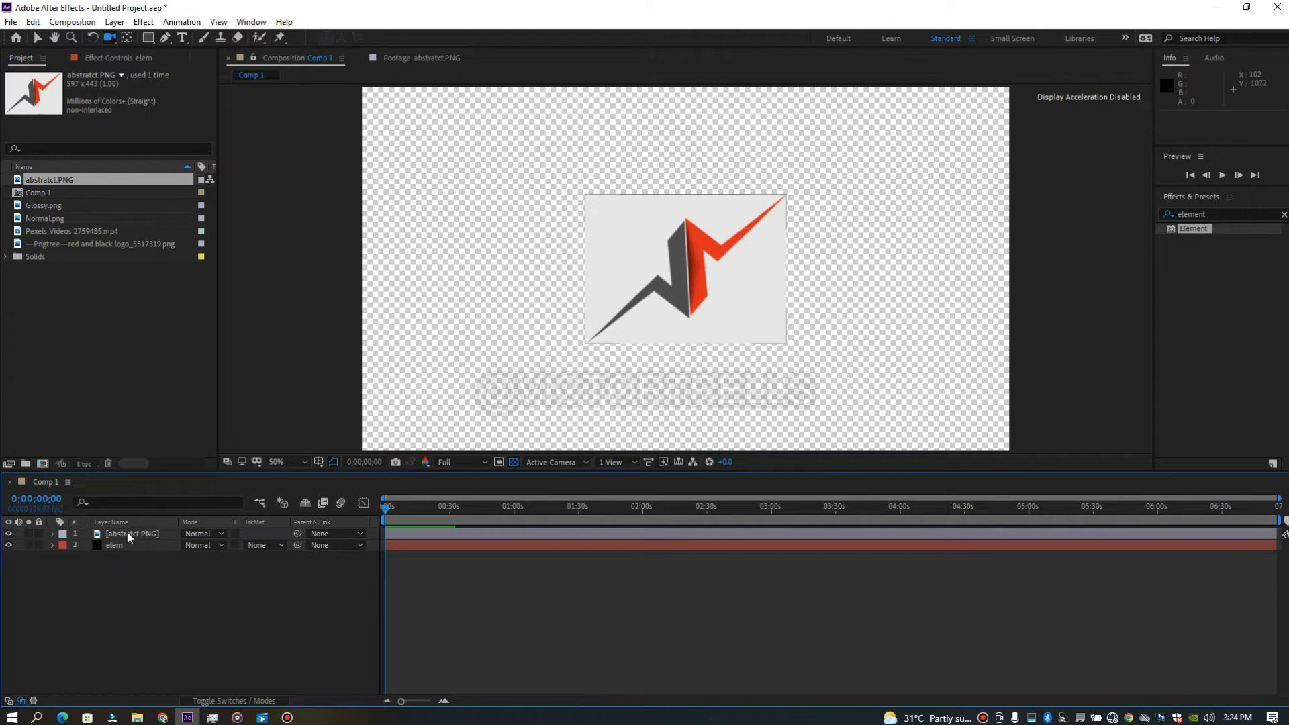
left_click(132, 537)
key("s")
left_click_drag(197, 546, 219, 560)
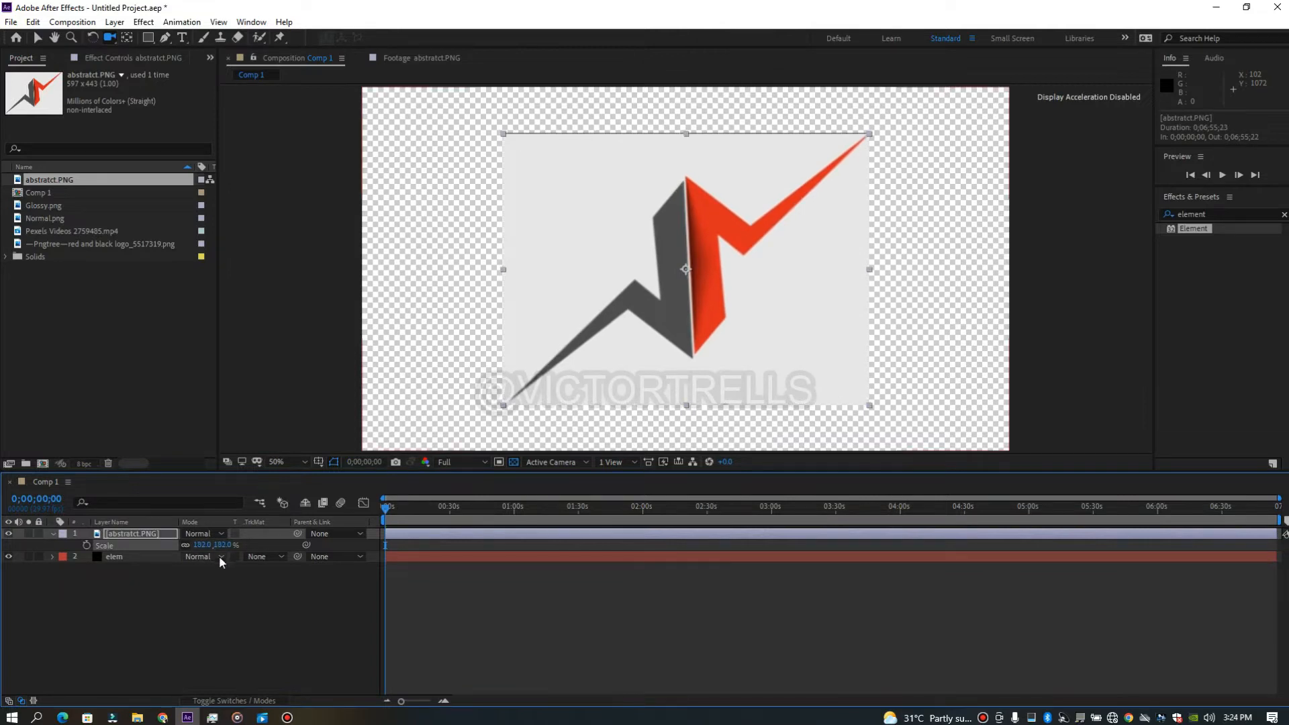
- Auto-trace the abstratct.PNG layer for the current frame using the Luminance channel
left_click(134, 556)
left_click(135, 533)
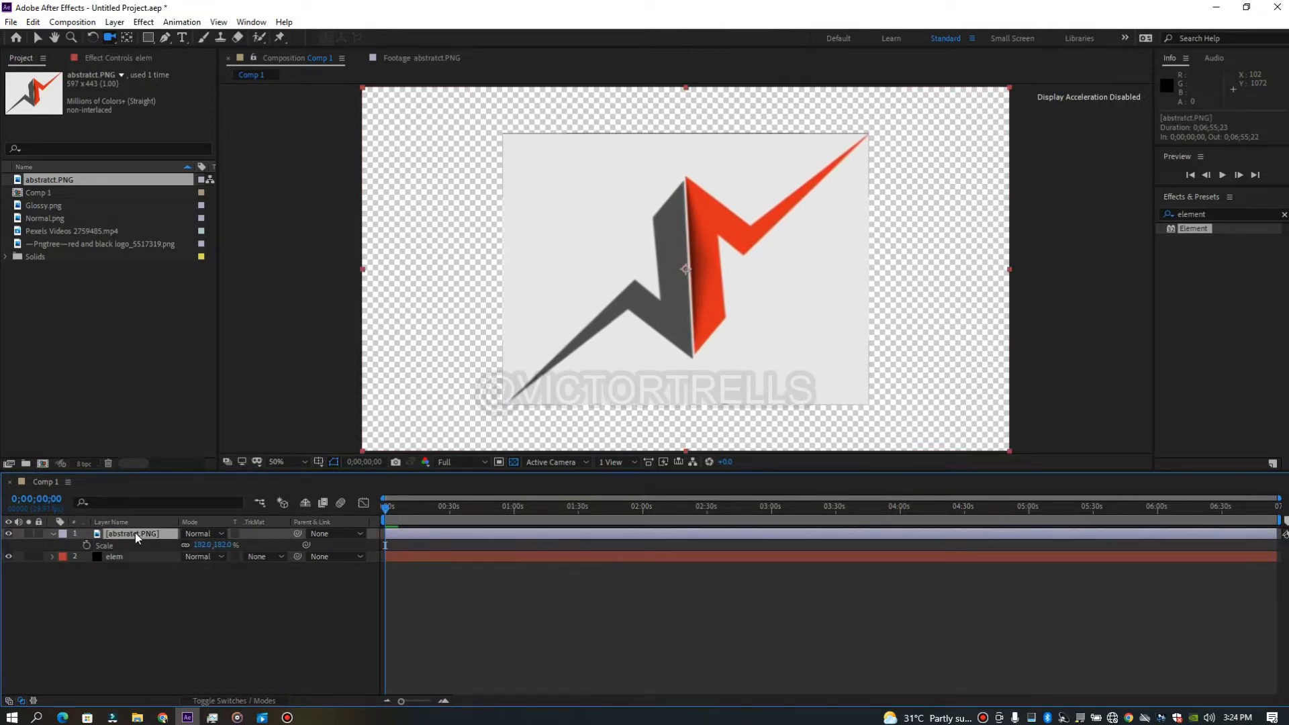
left_click(114, 21)
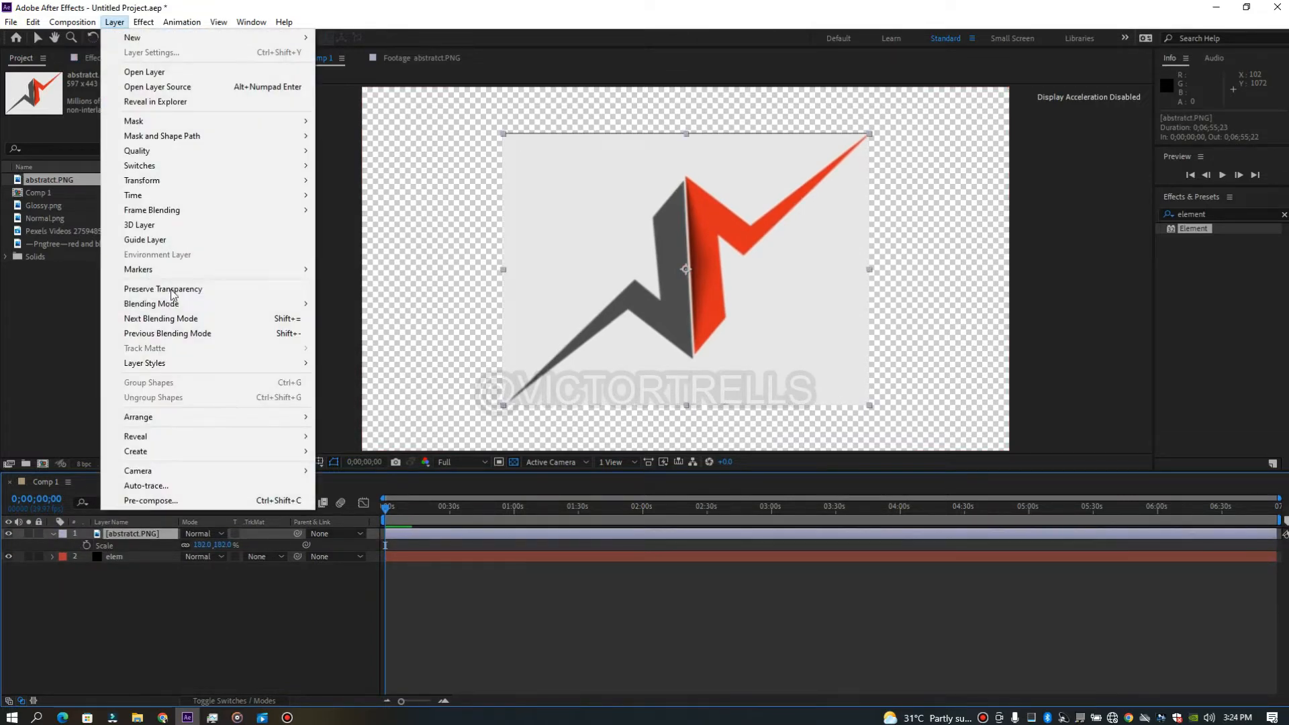
left_click(188, 484)
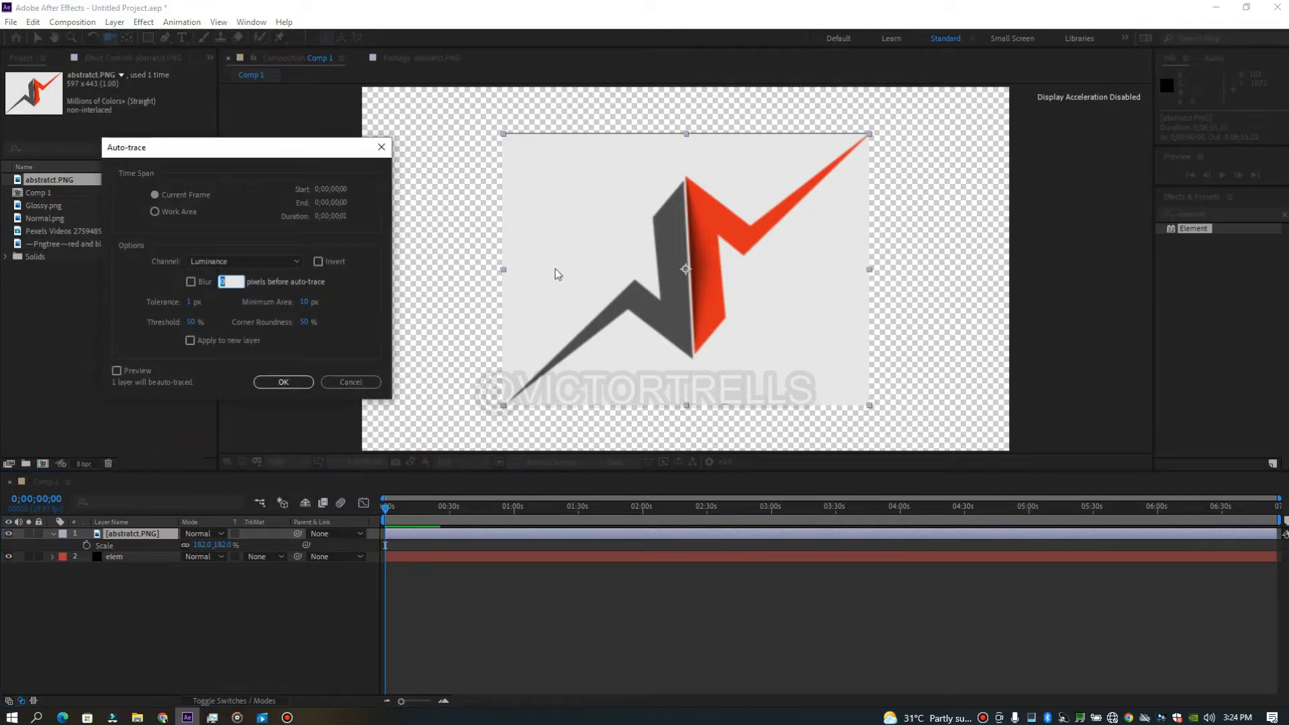
left_click(290, 380)
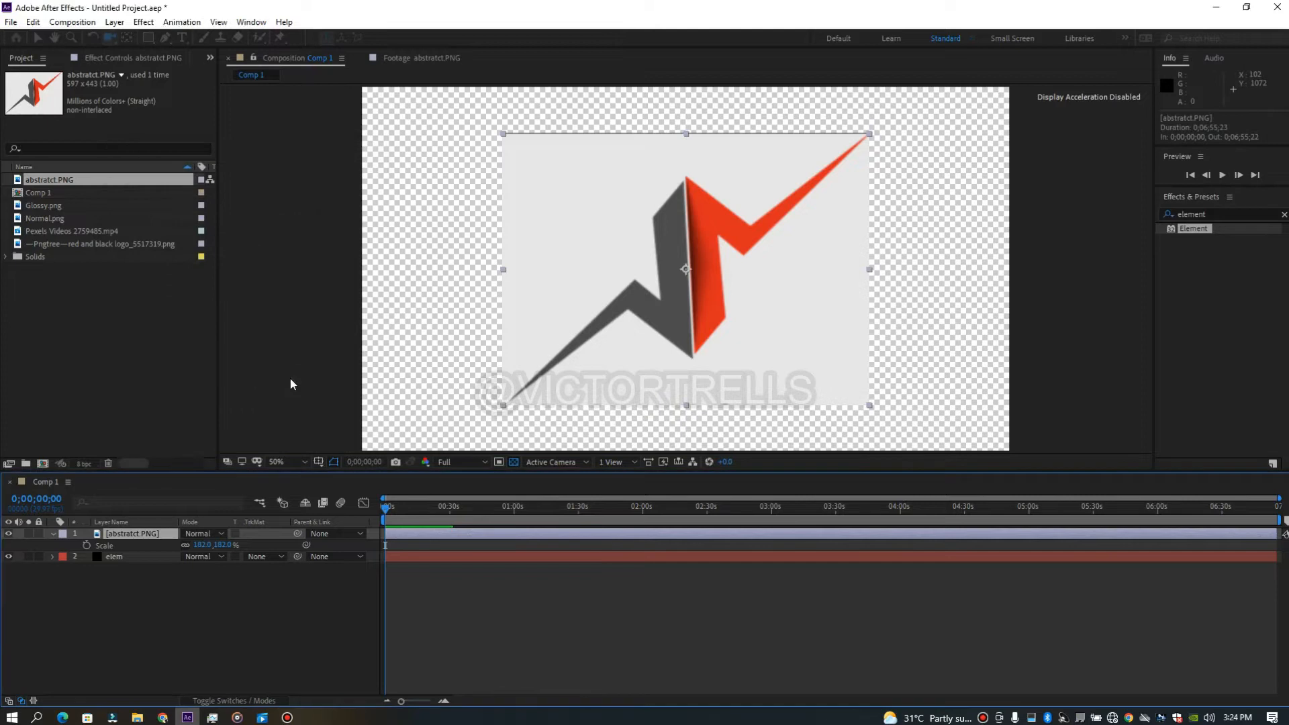
- Delete the rectangular border mask around the traced image, keeping only the outlines of the two logo halves
left_click(36, 38)
left_click(457, 626)
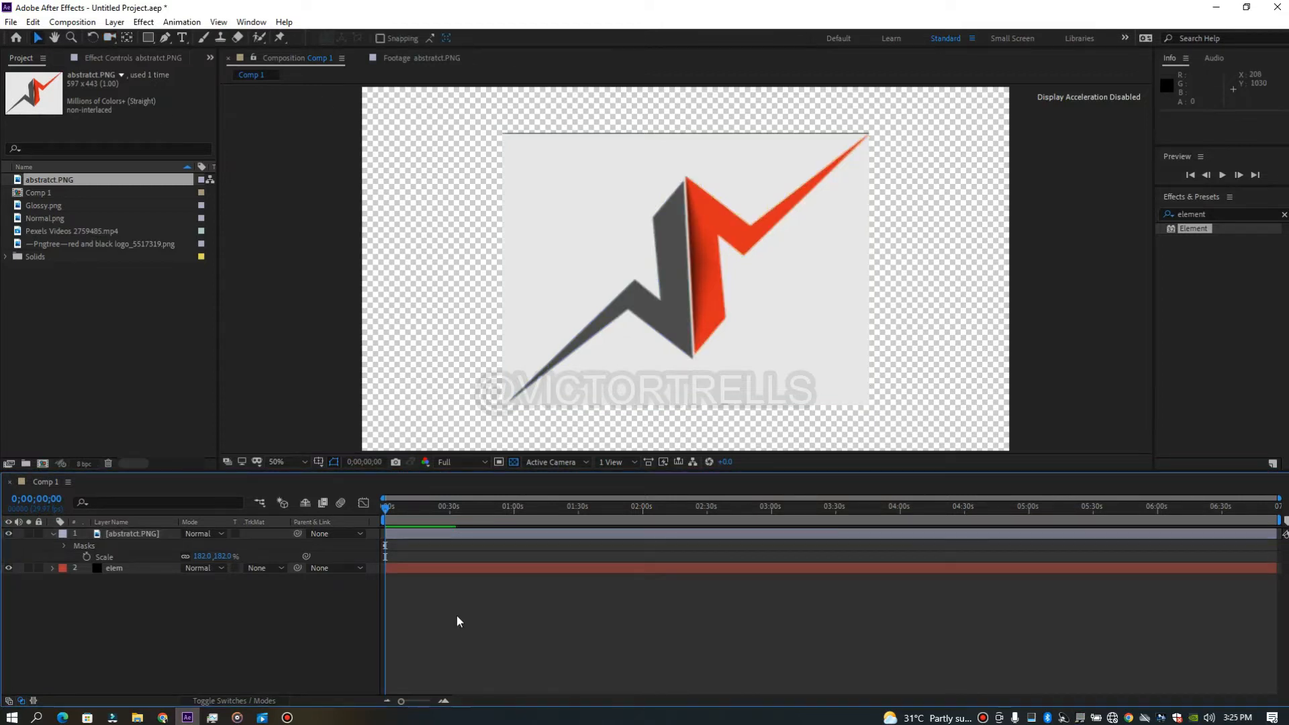
left_click(446, 530)
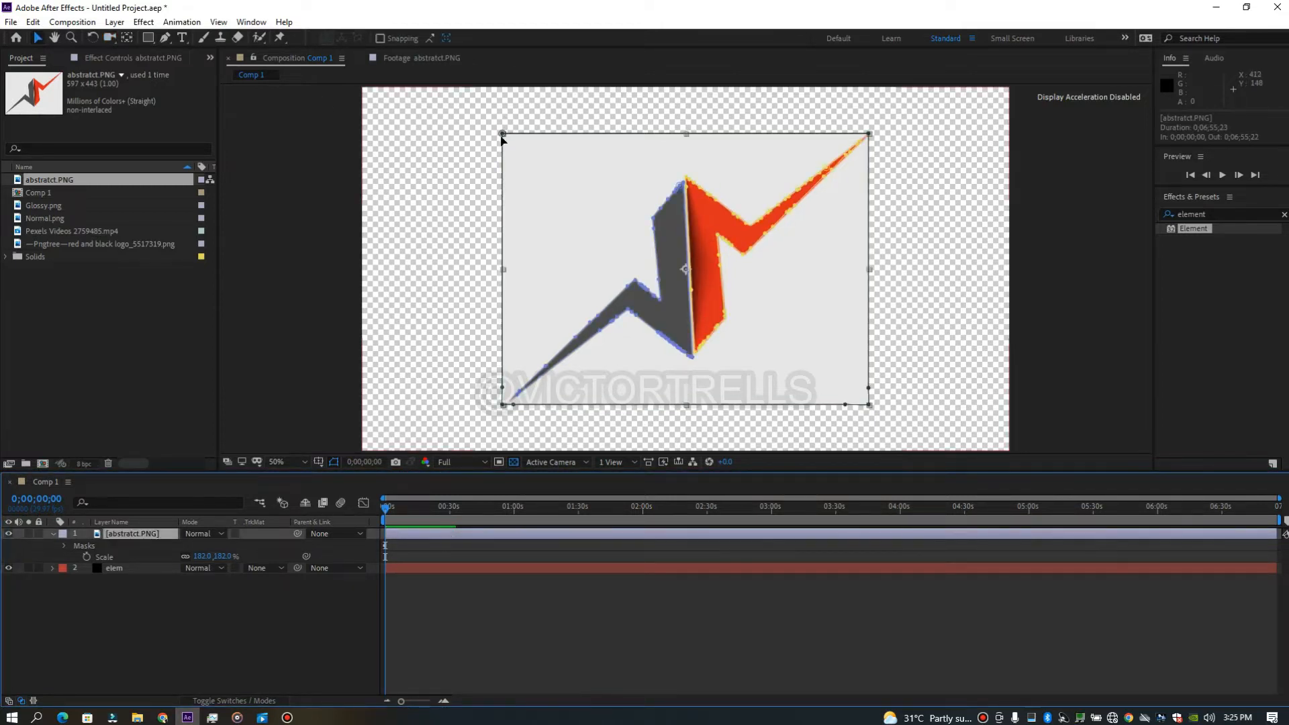
left_click(502, 134)
key("Delete")
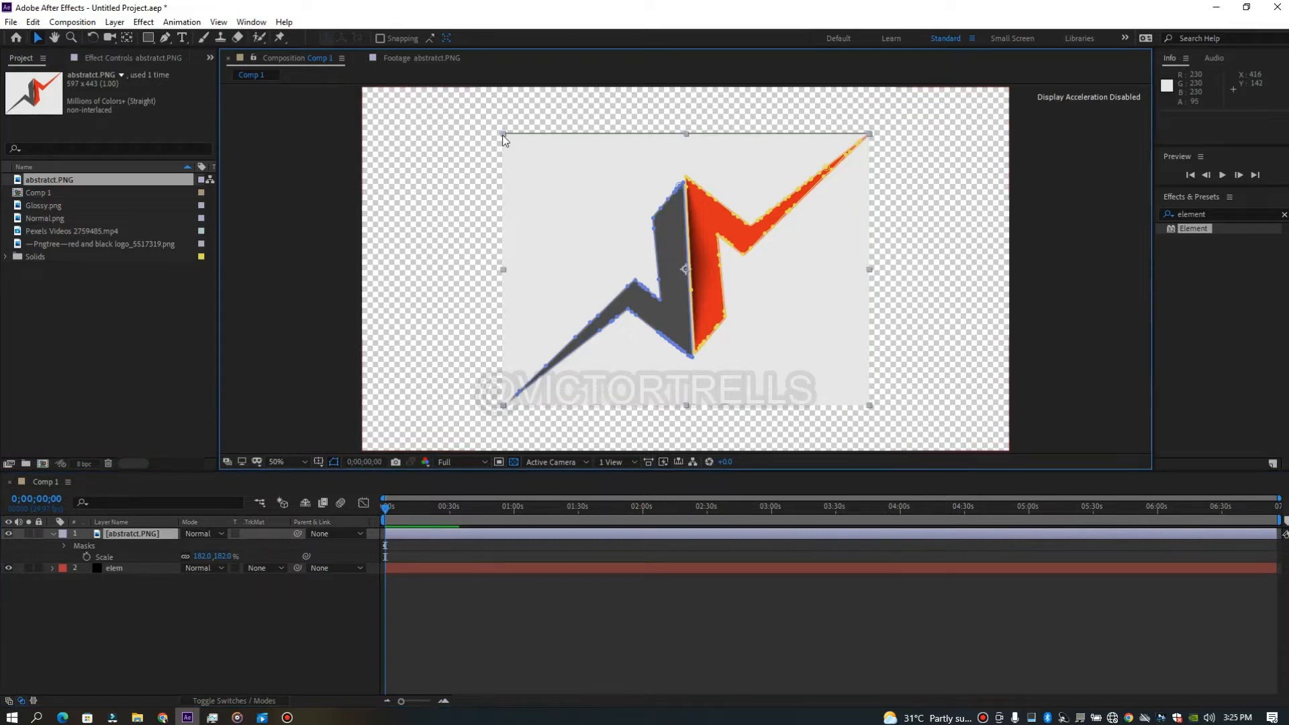
left_click(170, 593)
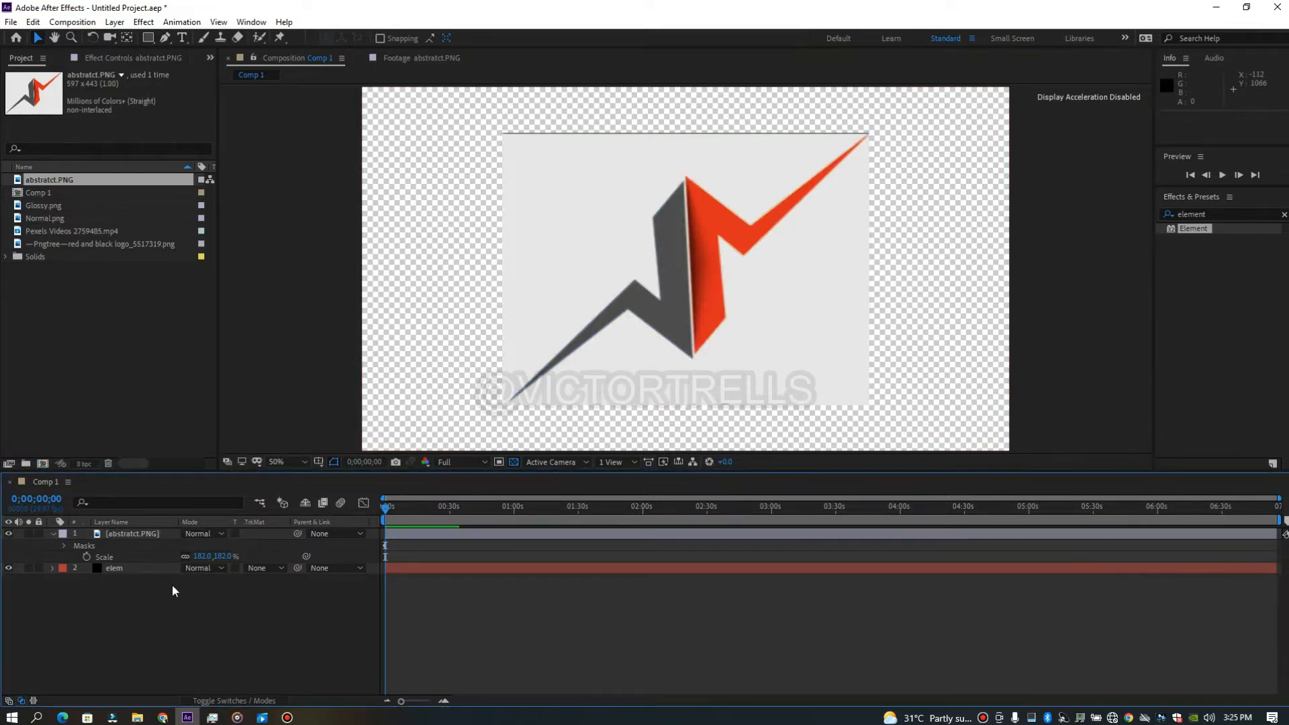
- Assign abstratct.PNG as Path Layer 1 in the Element effect on the elem layer
left_click(161, 571)
left_click(106, 59)
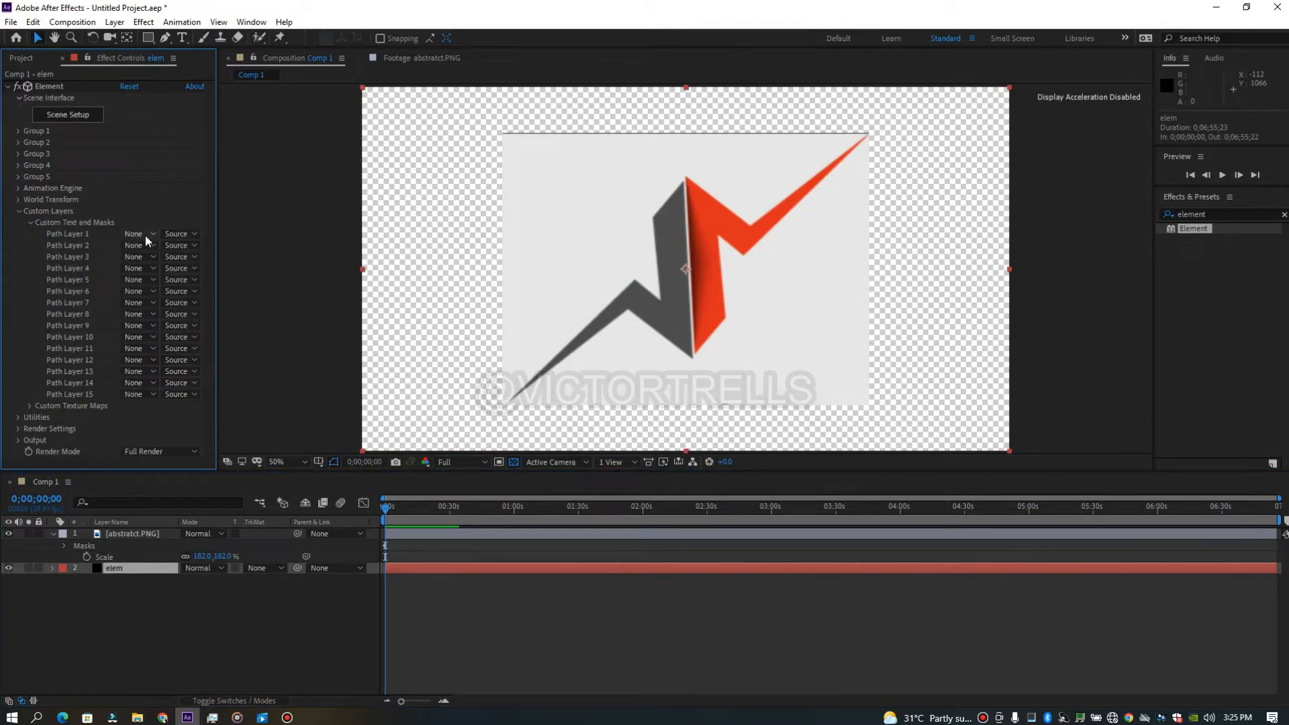
left_click(137, 237)
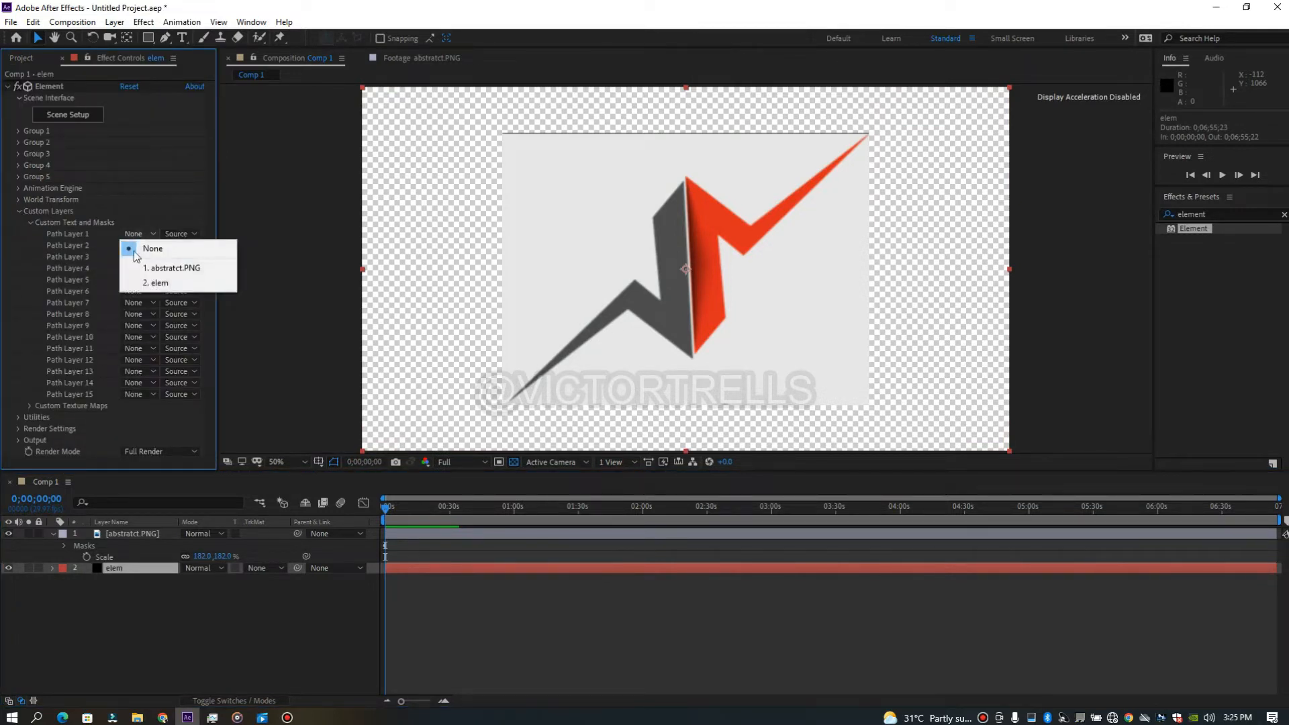
left_click(144, 265)
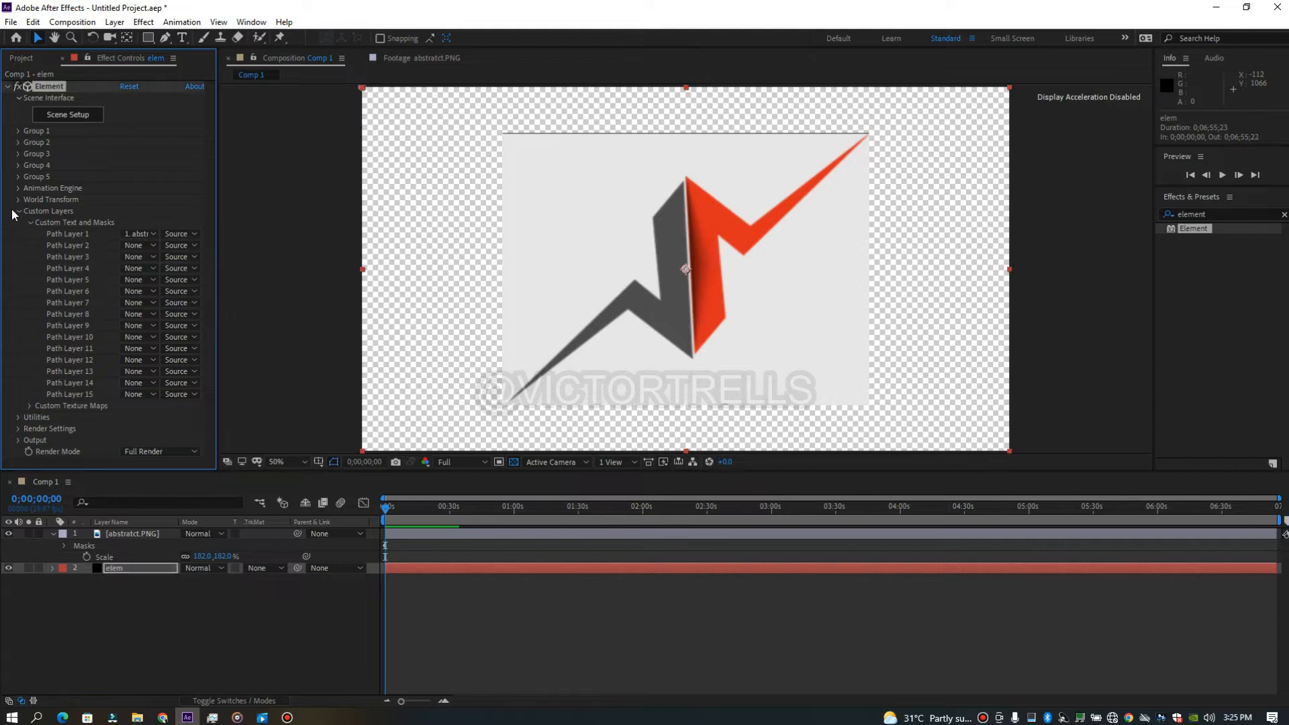
left_click(19, 212)
- Open Element's scene setup and delete both existing extrusion models from the group folder
left_click(70, 115)
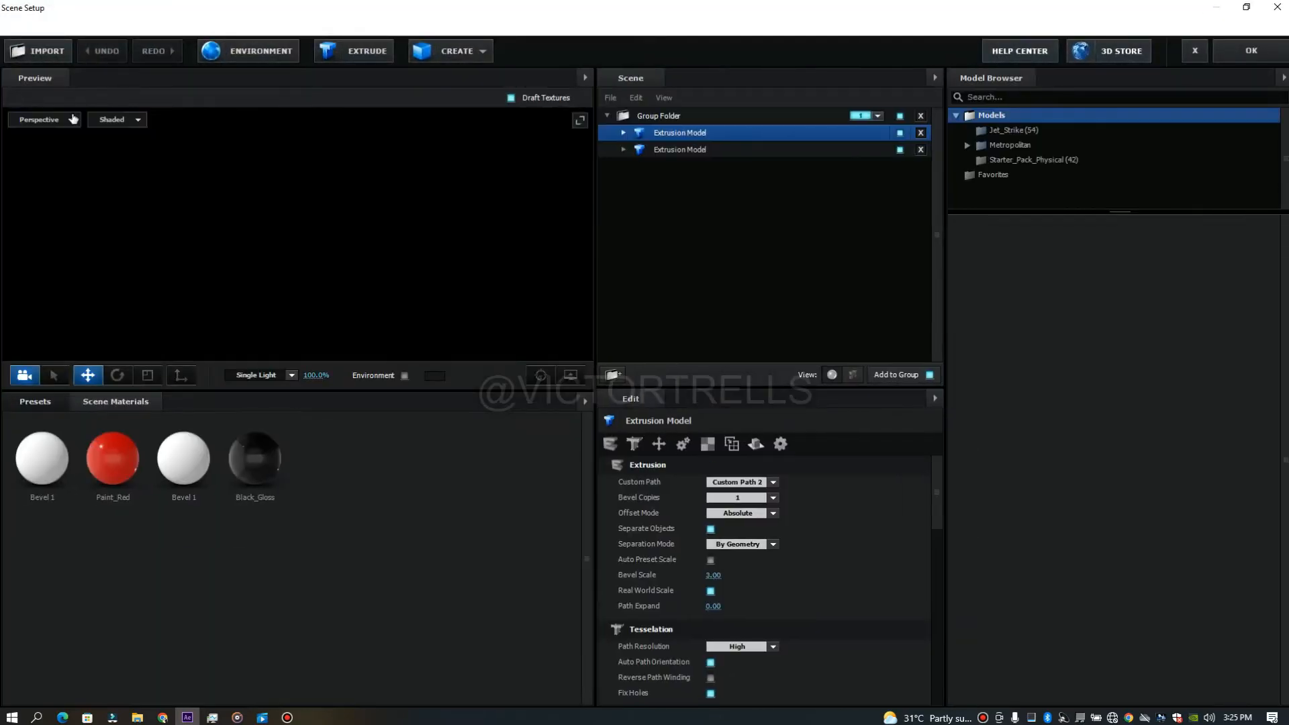
left_click(73, 119)
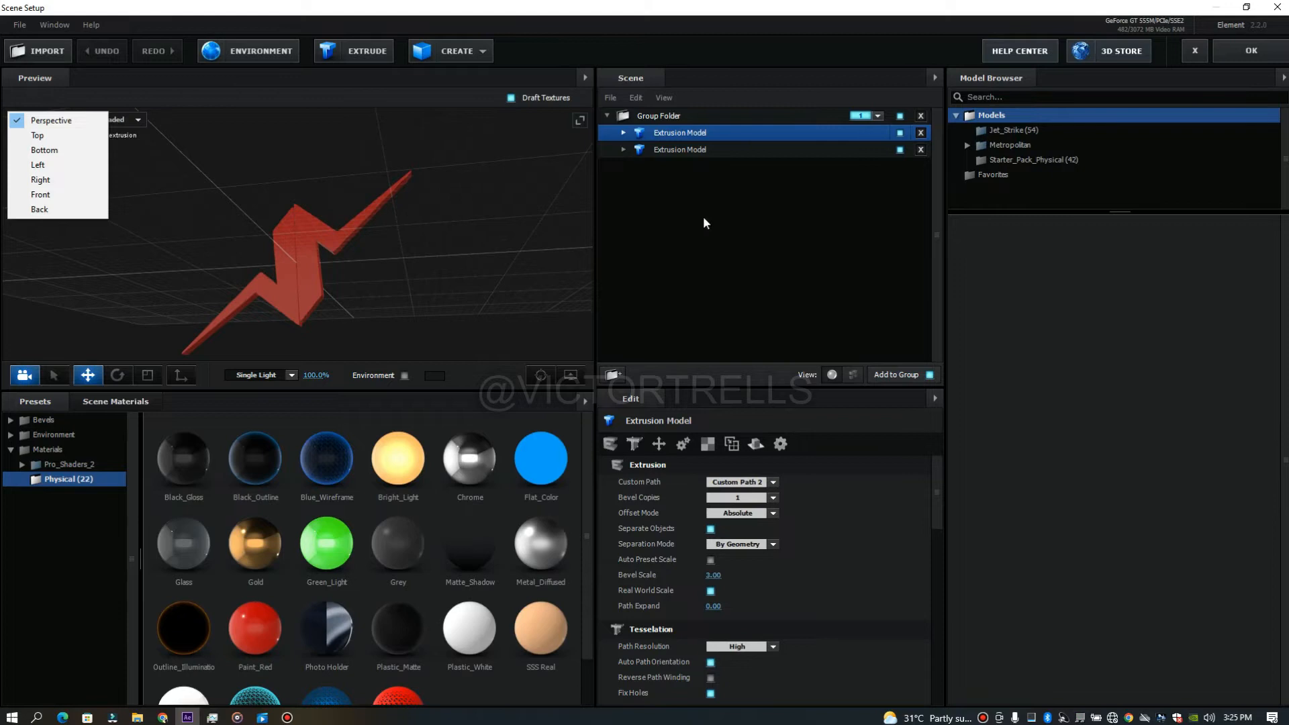
left_click(921, 133)
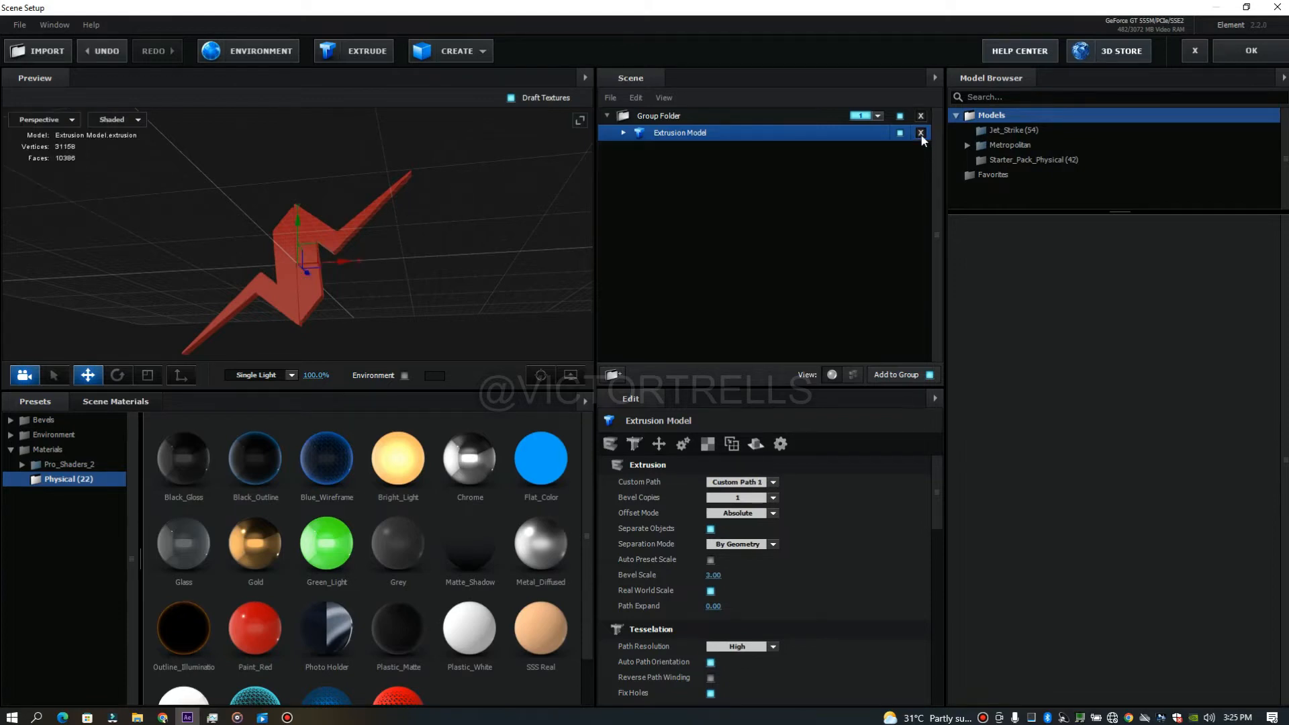
left_click(920, 133)
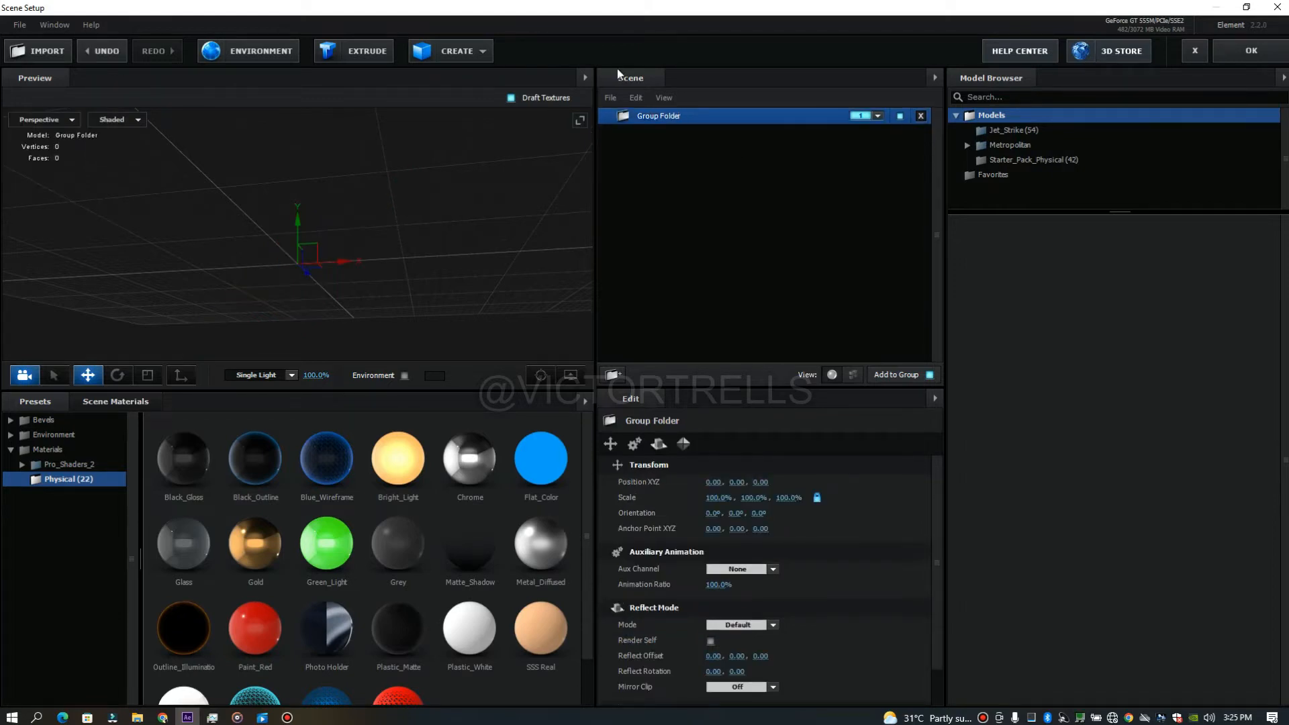
- Extrude a new 3D model of the whole logo from Custom Path 1
left_click(362, 45)
left_click_drag(462, 239, 539, 296)
left_click_drag(339, 297, 268, 258)
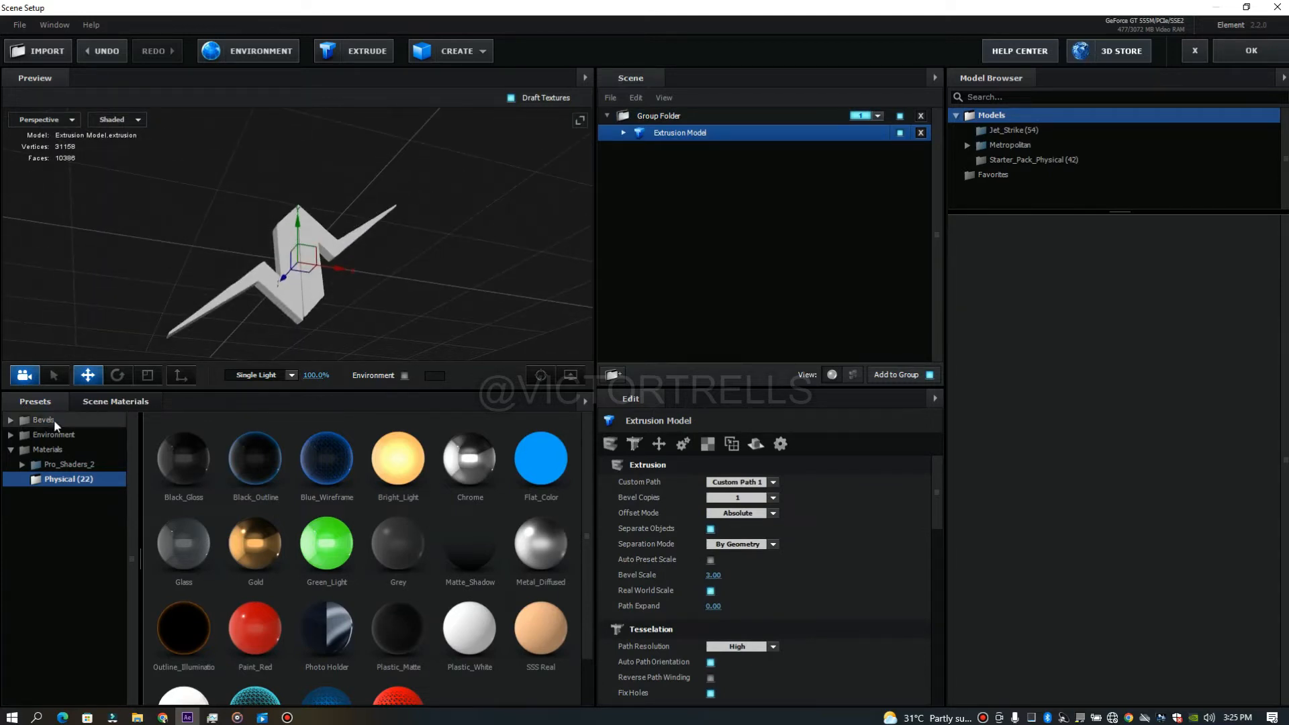
- Apply the Double_Down bevel preset from the Physical collection to the extrusion model and check it from the front and side
left_click(54, 420)
left_click(74, 436)
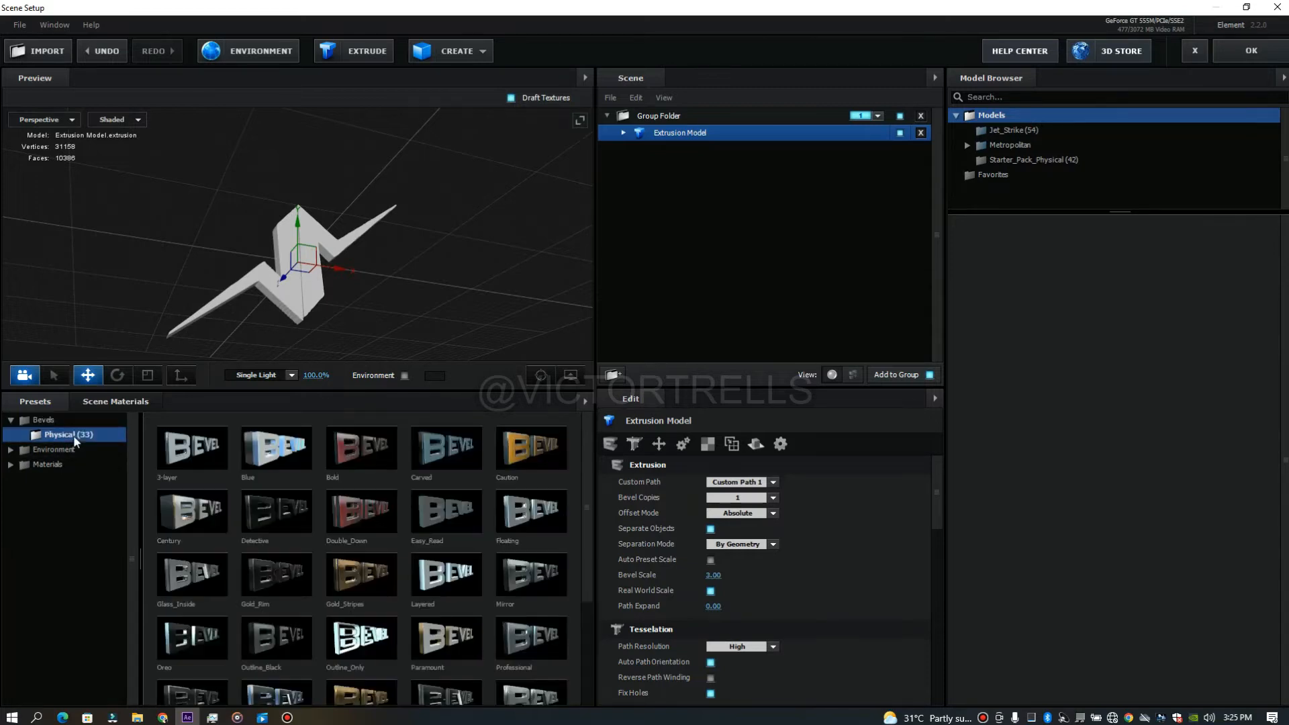
left_click(360, 505)
left_click_drag(428, 306, 379, 344)
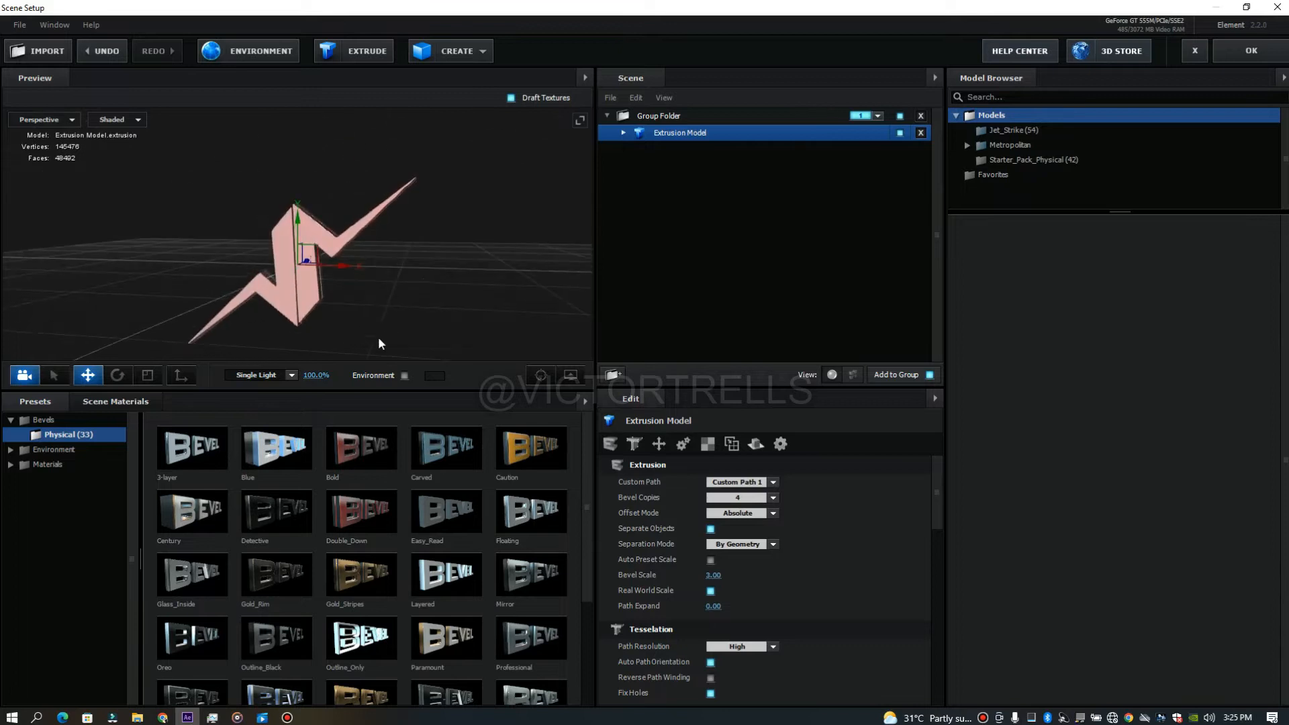
left_click_drag(423, 273, 350, 317)
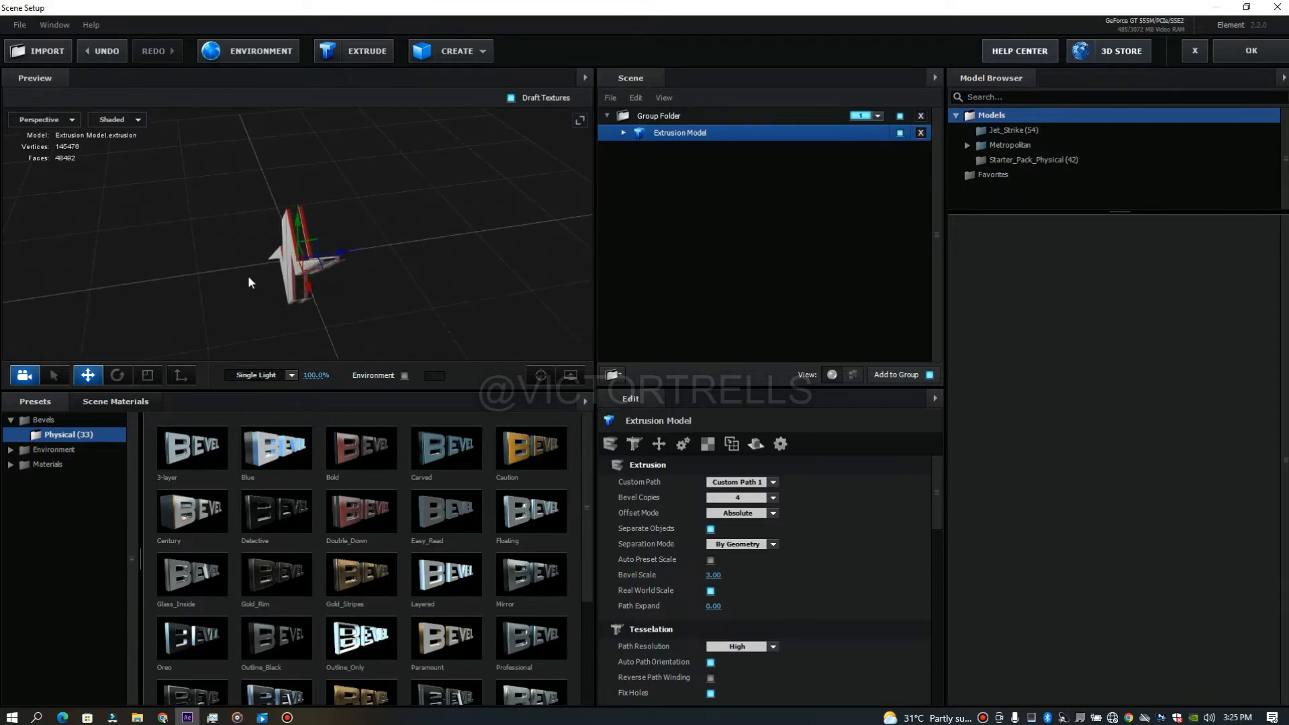
scroll(248, 277, "up", 1)
scroll(249, 277, "up", 2)
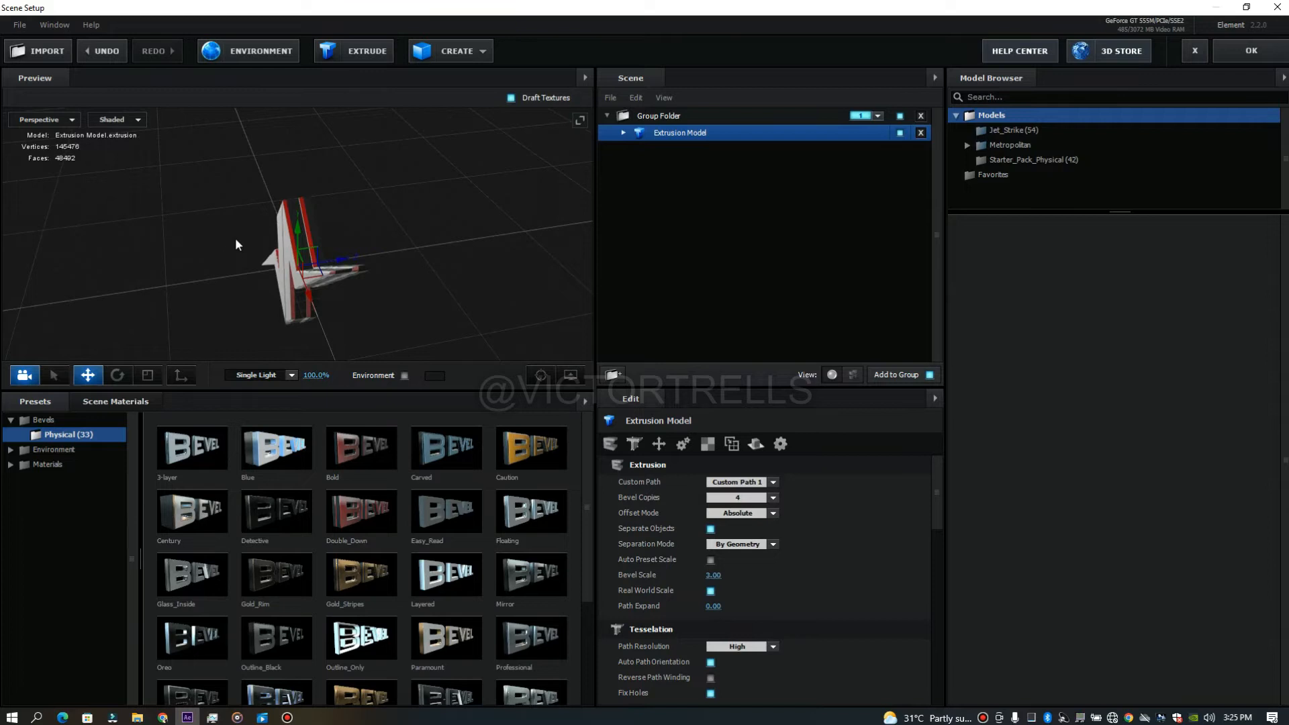
left_click_drag(234, 238, 506, 207)
scroll(456, 276, "up", 2)
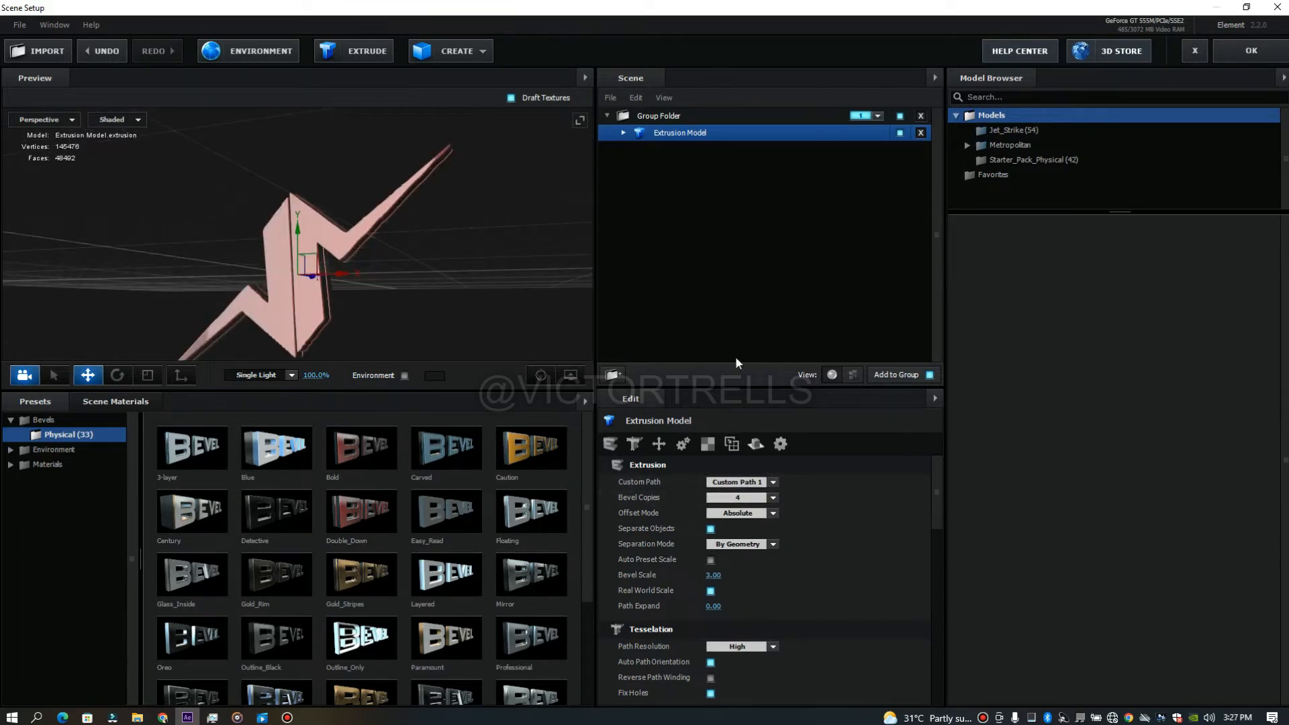
- Expand the extrusion model's bevel layers and set its Bevel Copies to 5
left_click(624, 132)
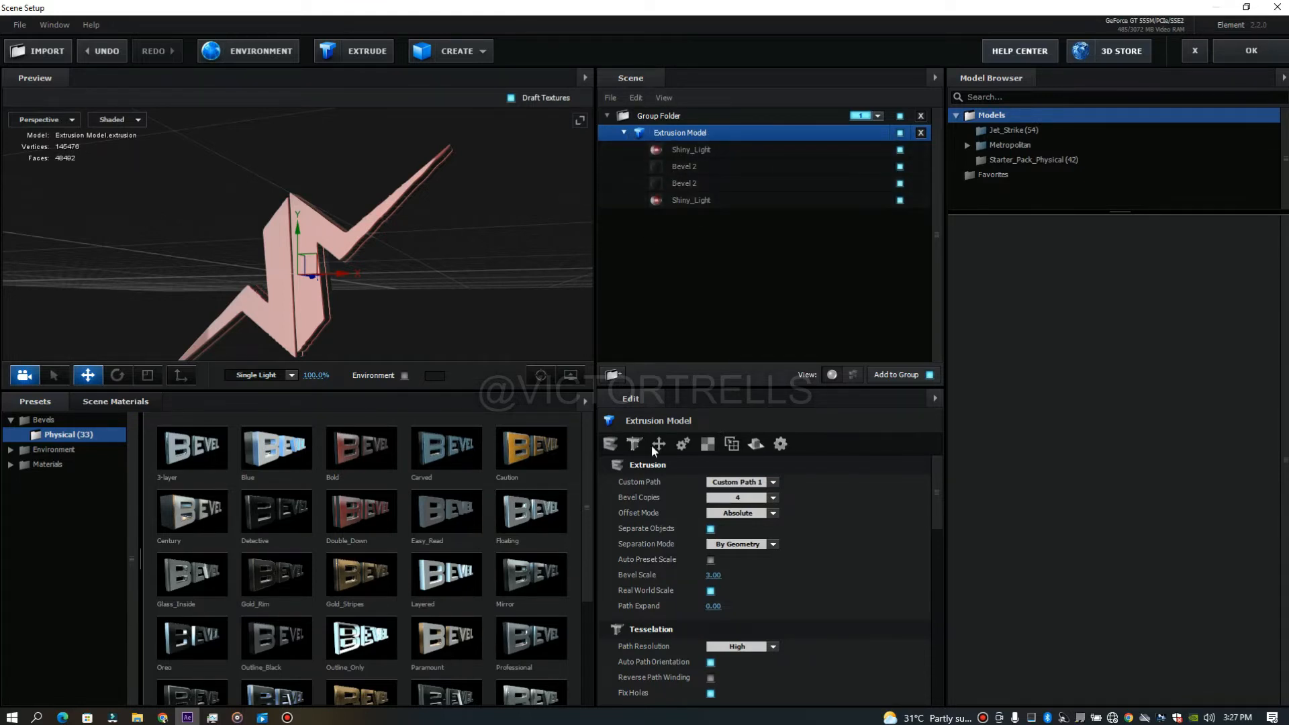
left_click(771, 498)
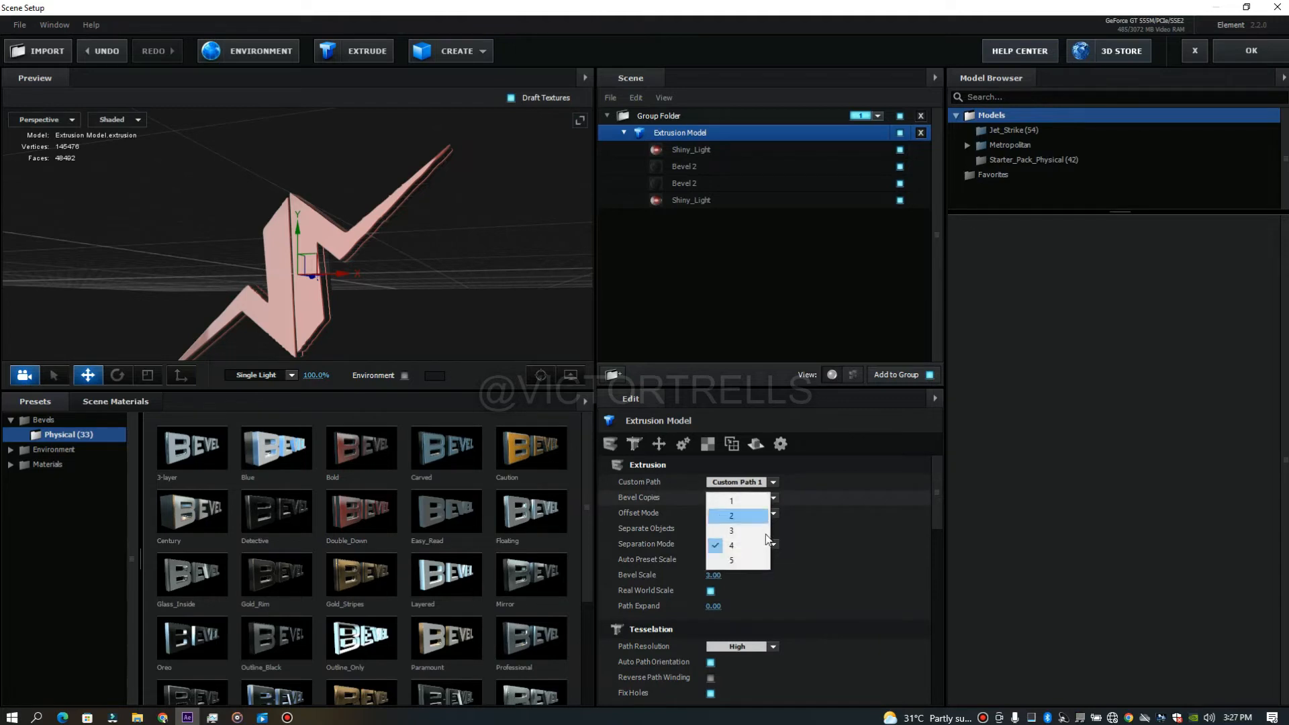
left_click(739, 559)
- Examine the layered bevels along the extruded logo's side from several angles and up close
left_click_drag(565, 293, 307, 211)
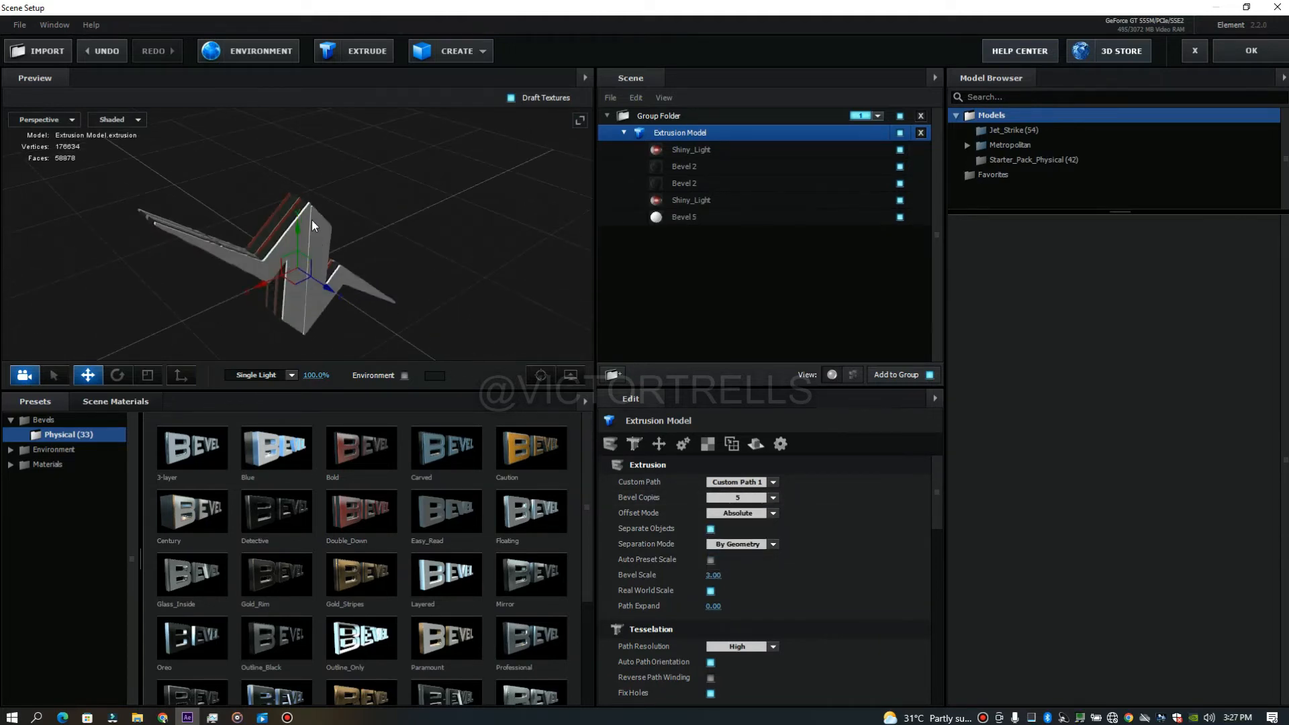
left_click_drag(363, 240, 478, 227)
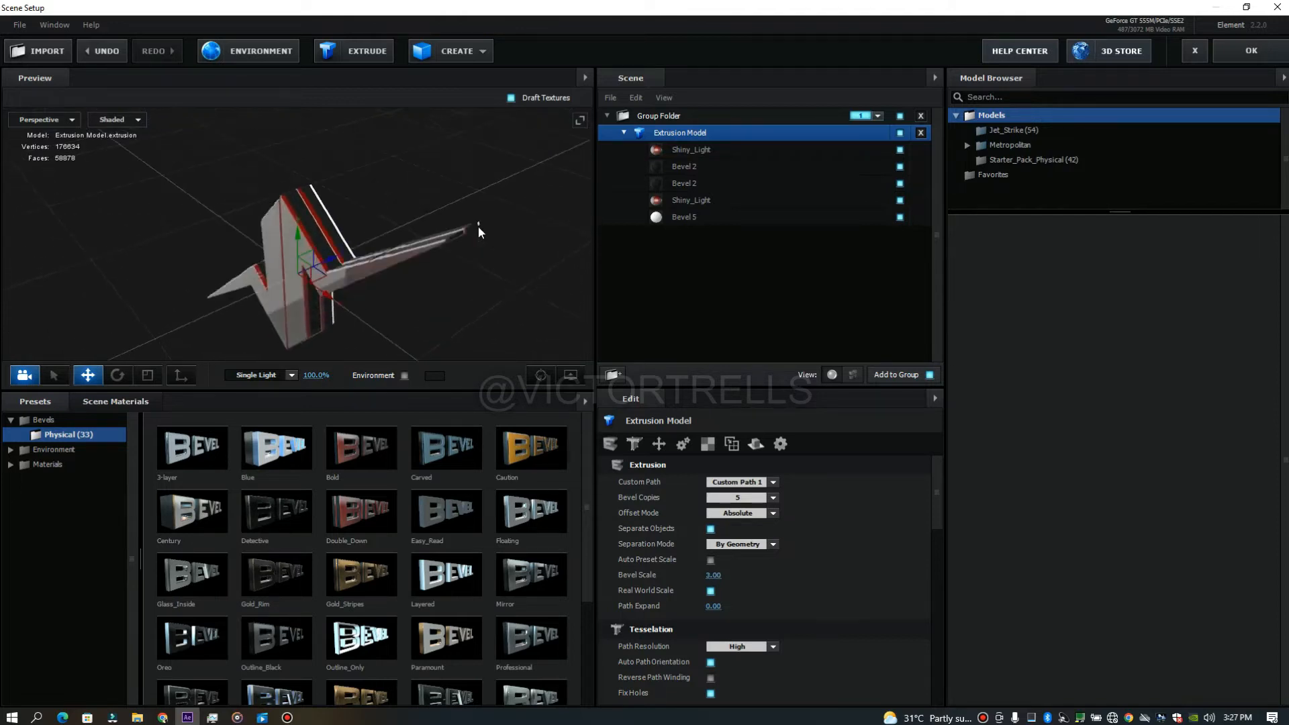
left_click_drag(407, 203, 279, 256)
scroll(240, 255, "up", 2)
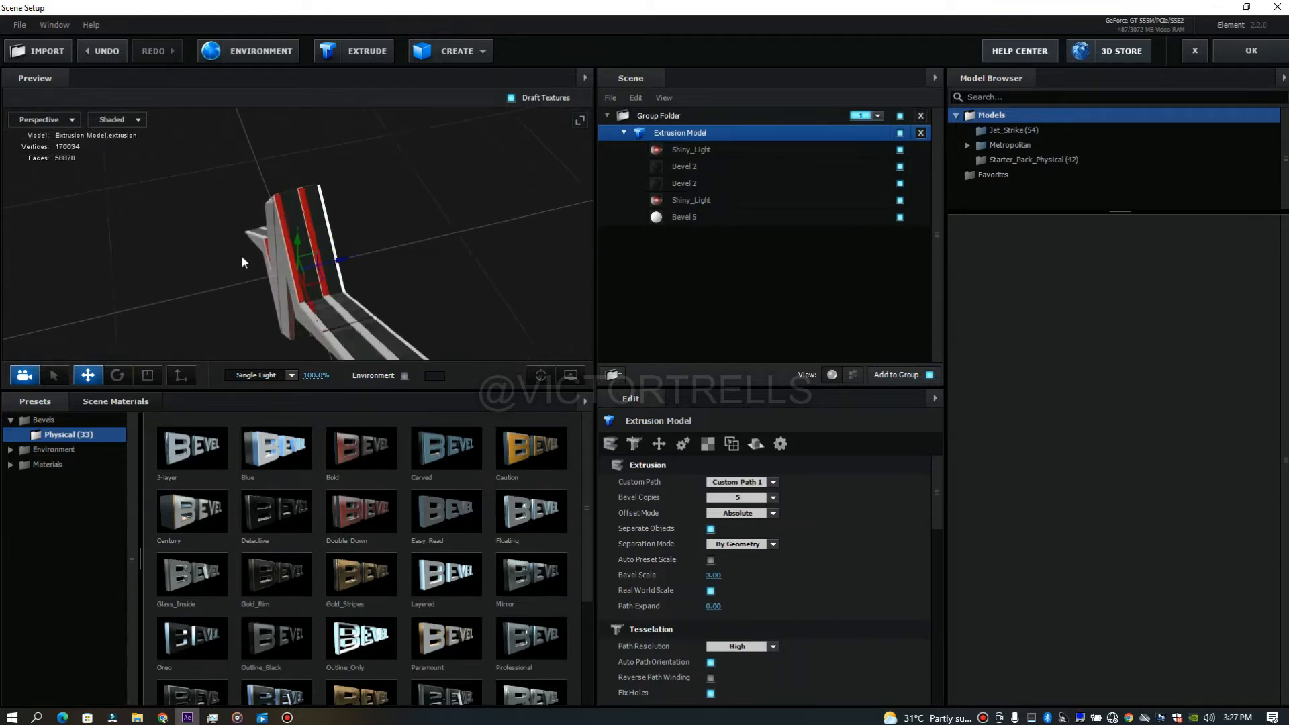
scroll(241, 255, "up", 4)
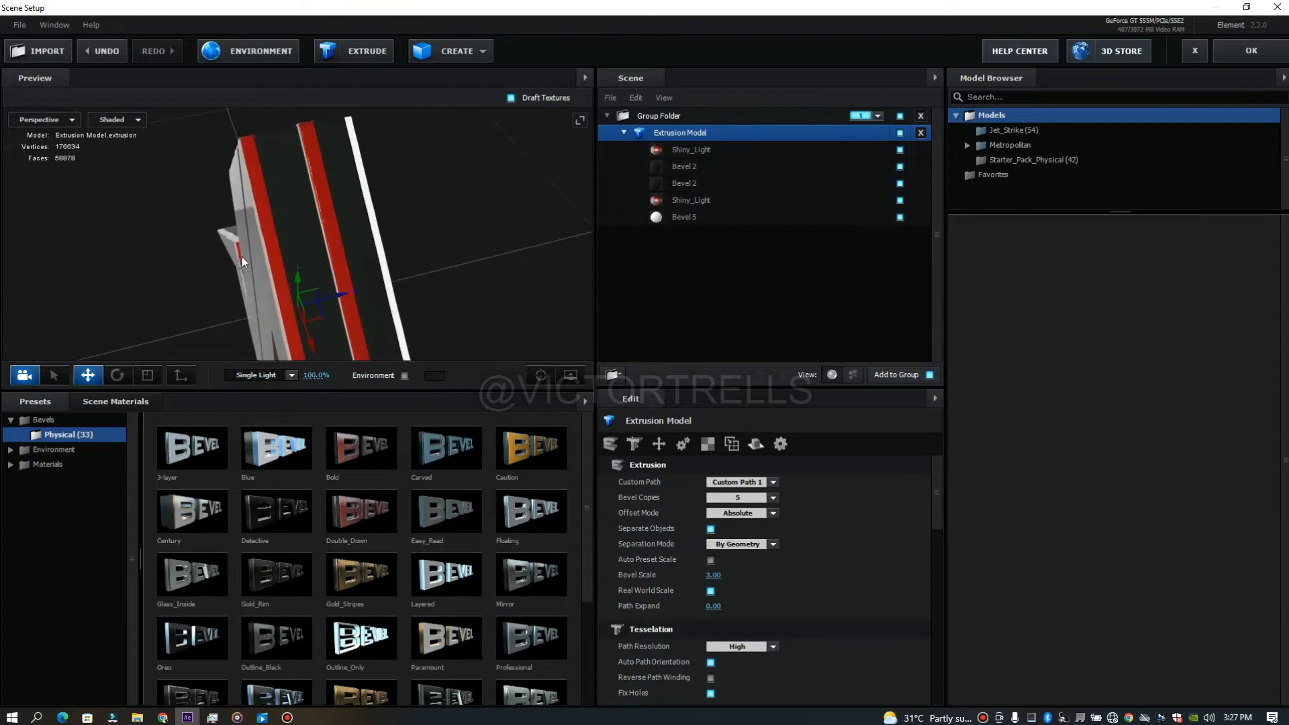
scroll(242, 257, "up", 1)
mouse_move(366, 243)
left_mouse_down()
mouse_move(337, 268)
mouse_move(360, 255)
left_mouse_up()
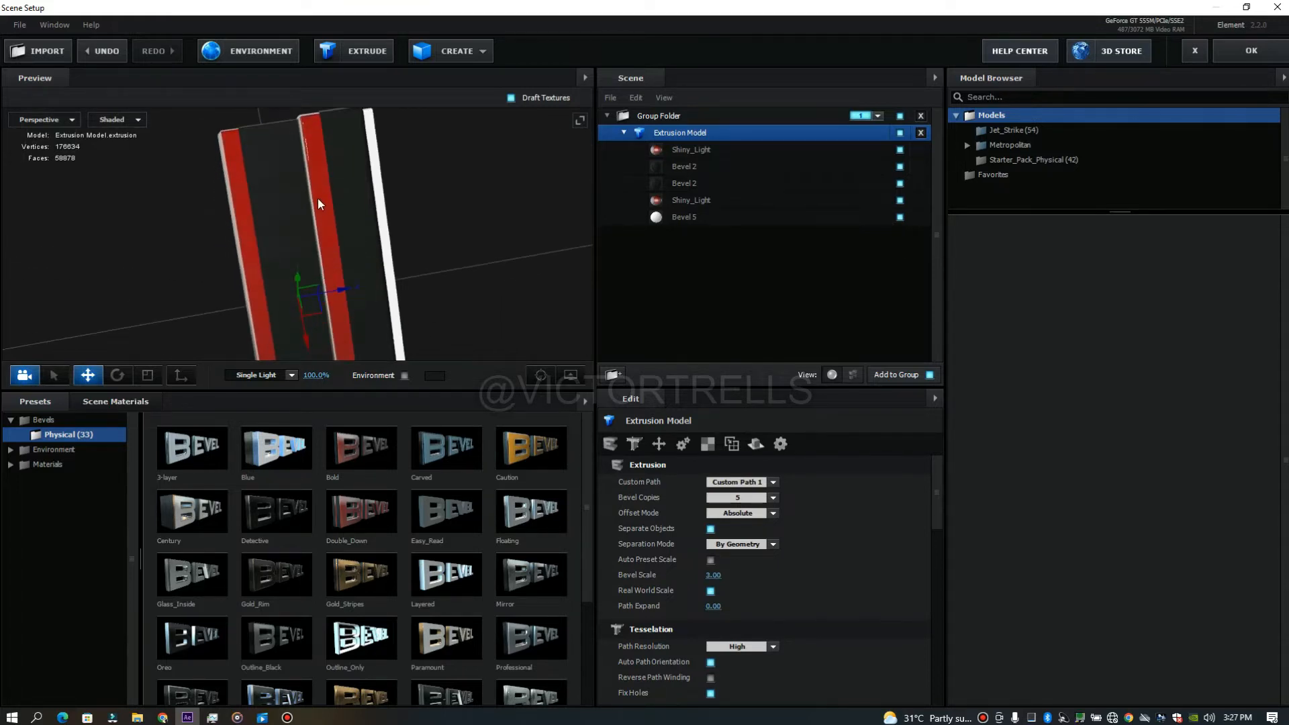
- Set the Extrude value of the extrusion model's first Shiny_Light bevel to 0.89
left_click(719, 149)
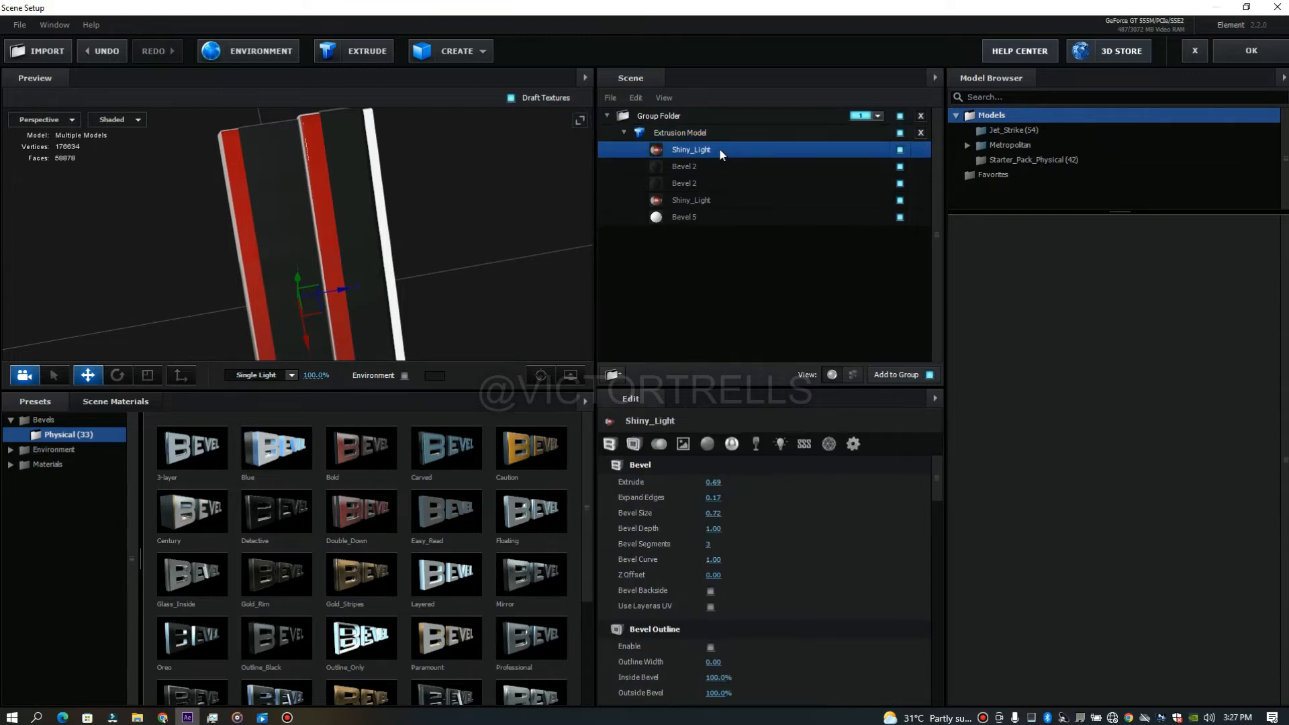
left_click_drag(713, 482, 725, 476)
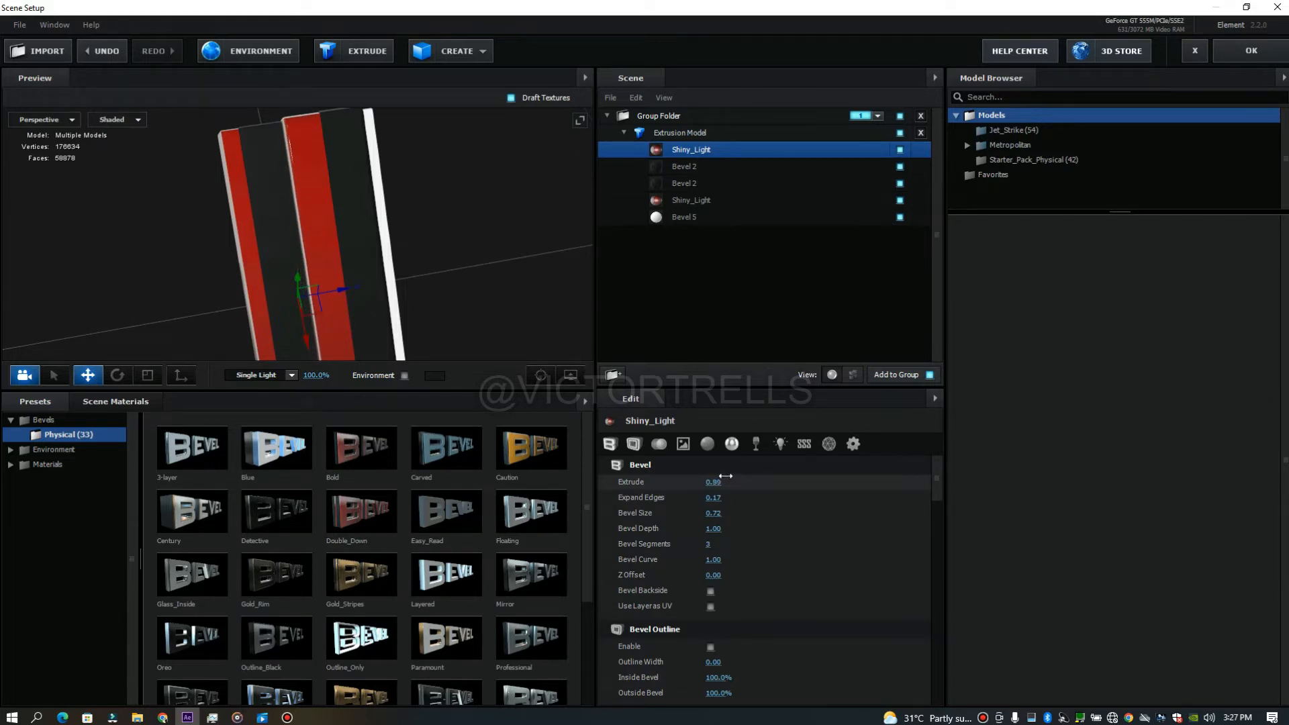
- Set Bevel 5's Z Offset to -0.43 and its Extrude to 1.66, and check the bands on the logo's side
left_click(691, 212)
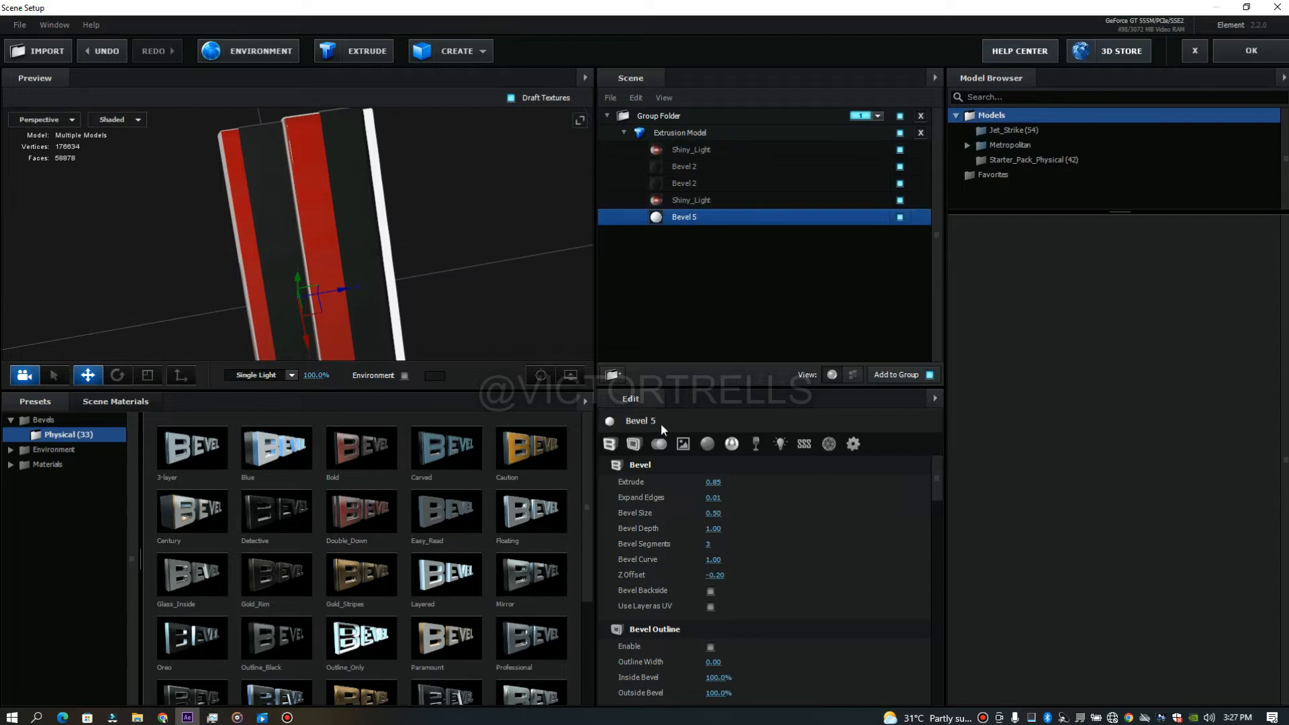
left_click_drag(715, 575, 694, 575)
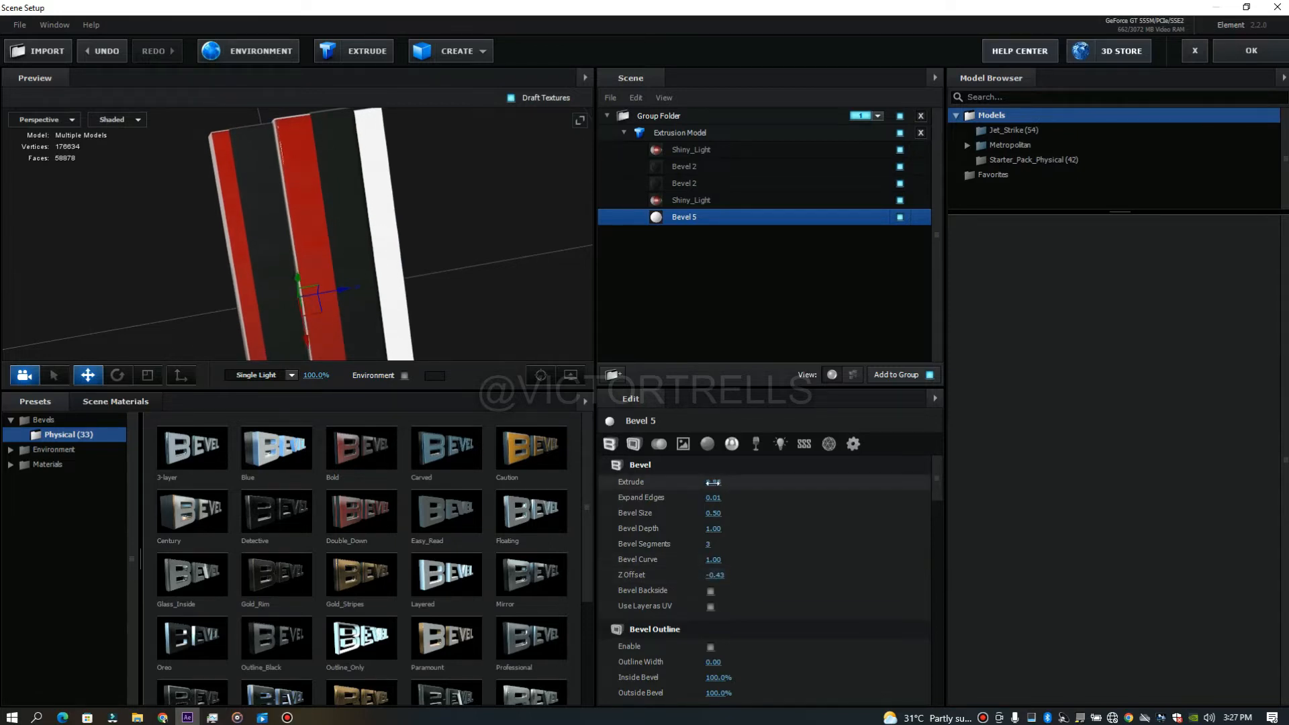
left_click_drag(760, 482, 763, 480)
left_click_drag(274, 227, 278, 212)
left_click_drag(375, 234, 352, 253)
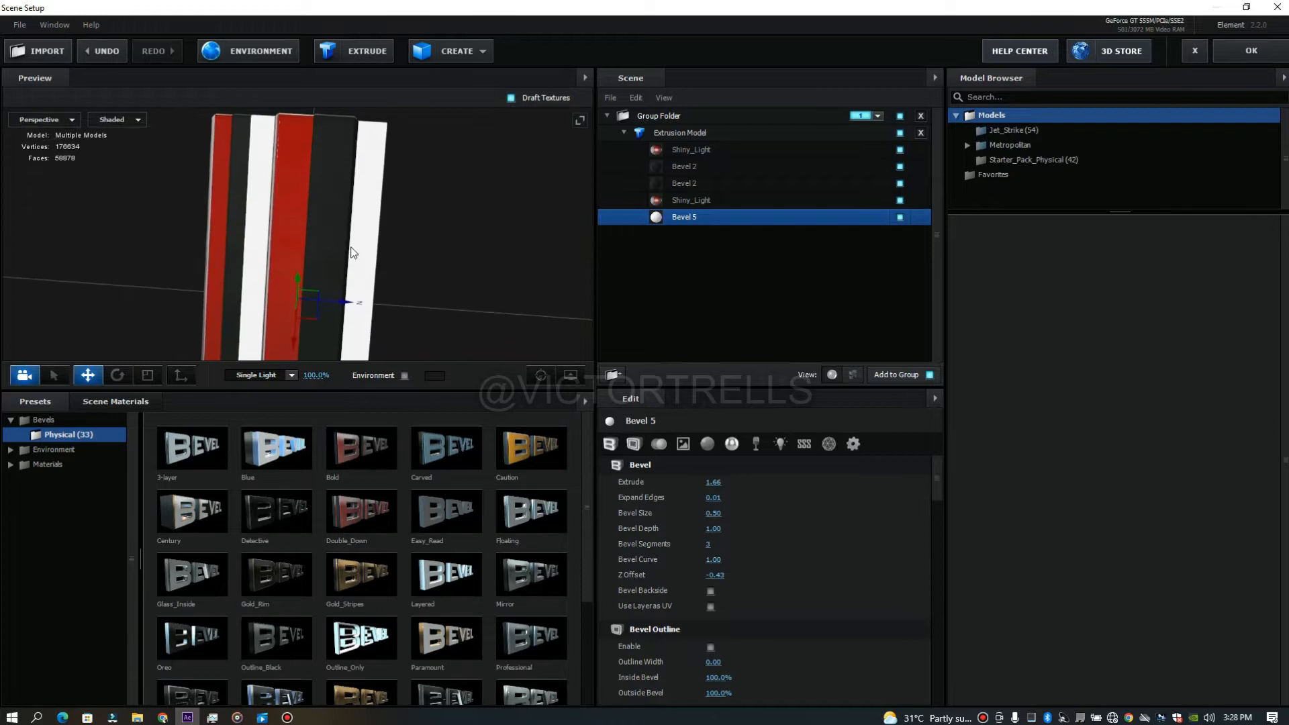
- Inspect the side bands with the second Bevel 2 layer selected, and add a plane model to the scene
left_click(692, 183)
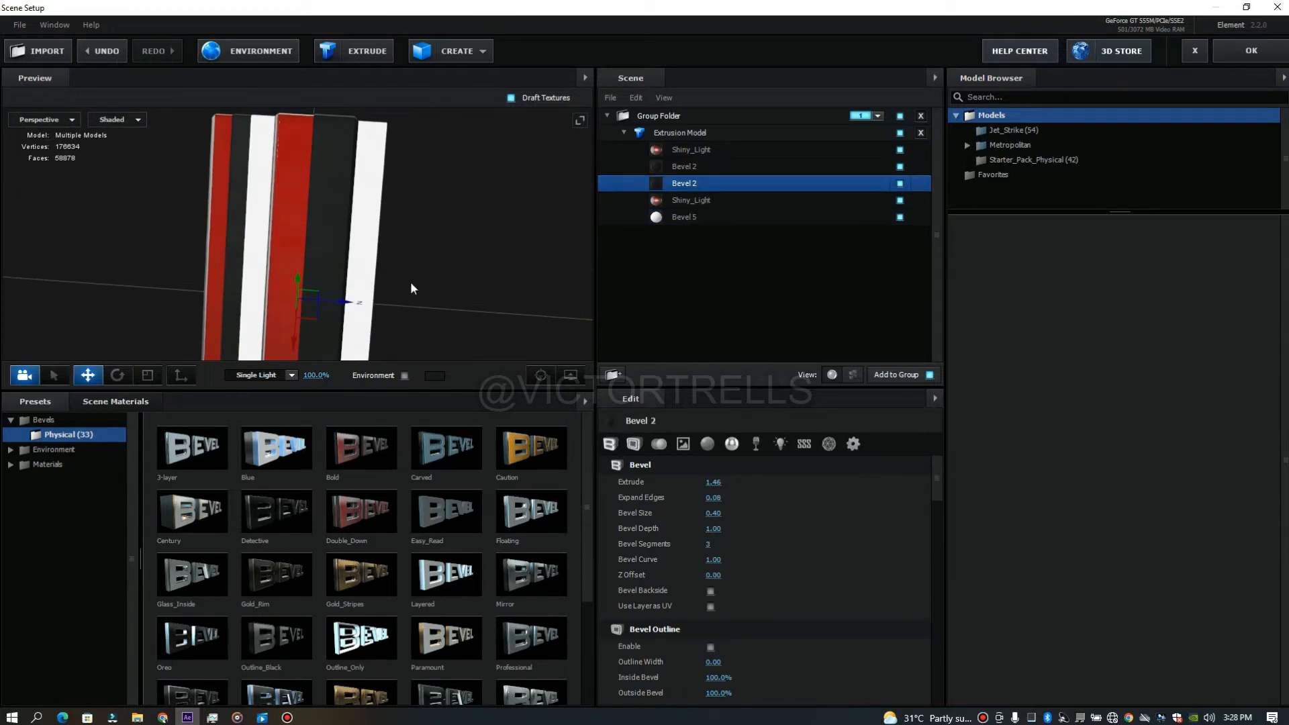
left_click_drag(544, 277, 587, 247)
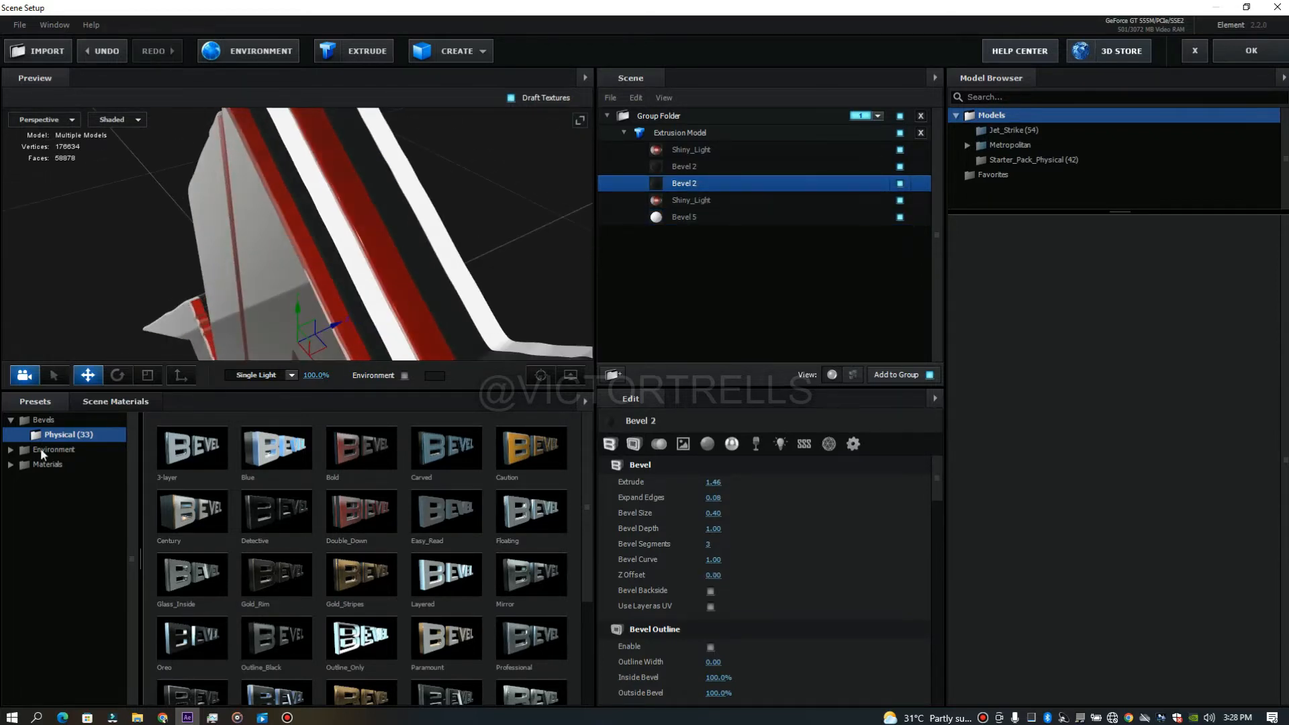
left_click_drag(437, 264, 395, 270)
left_click_drag(419, 256, 454, 261)
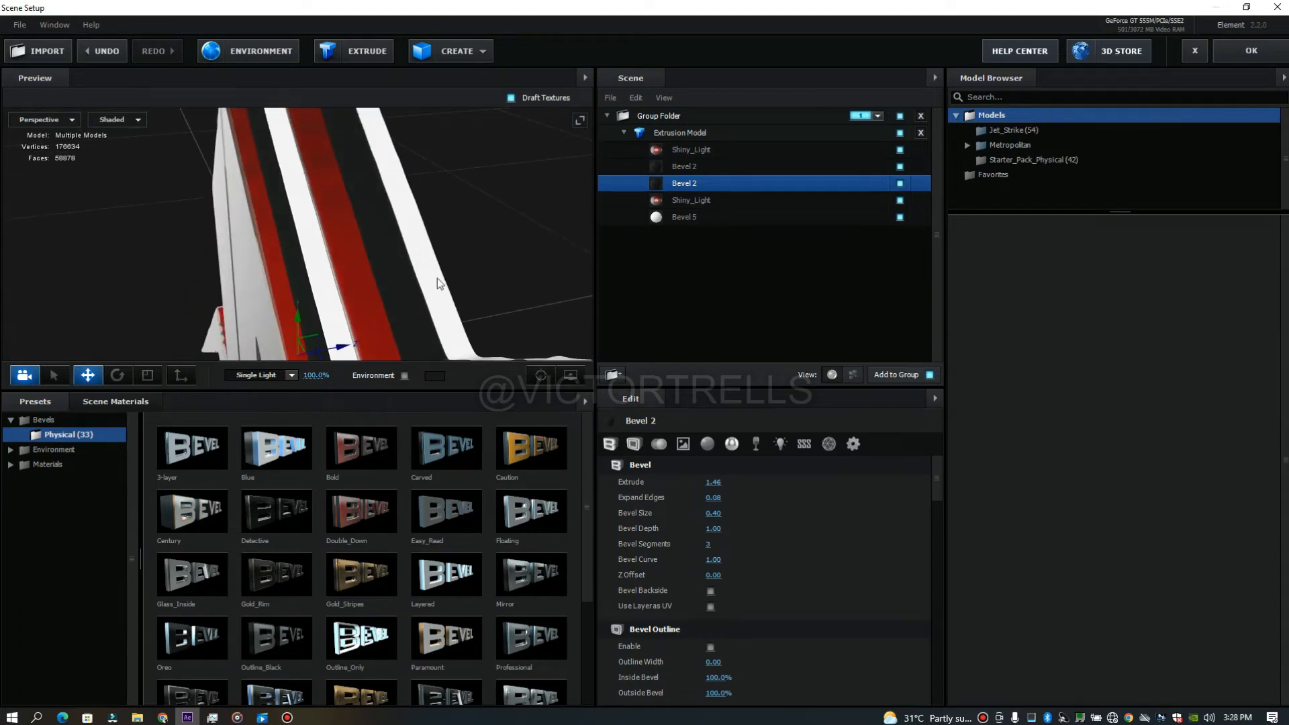
left_click(469, 44)
left_click(630, 84)
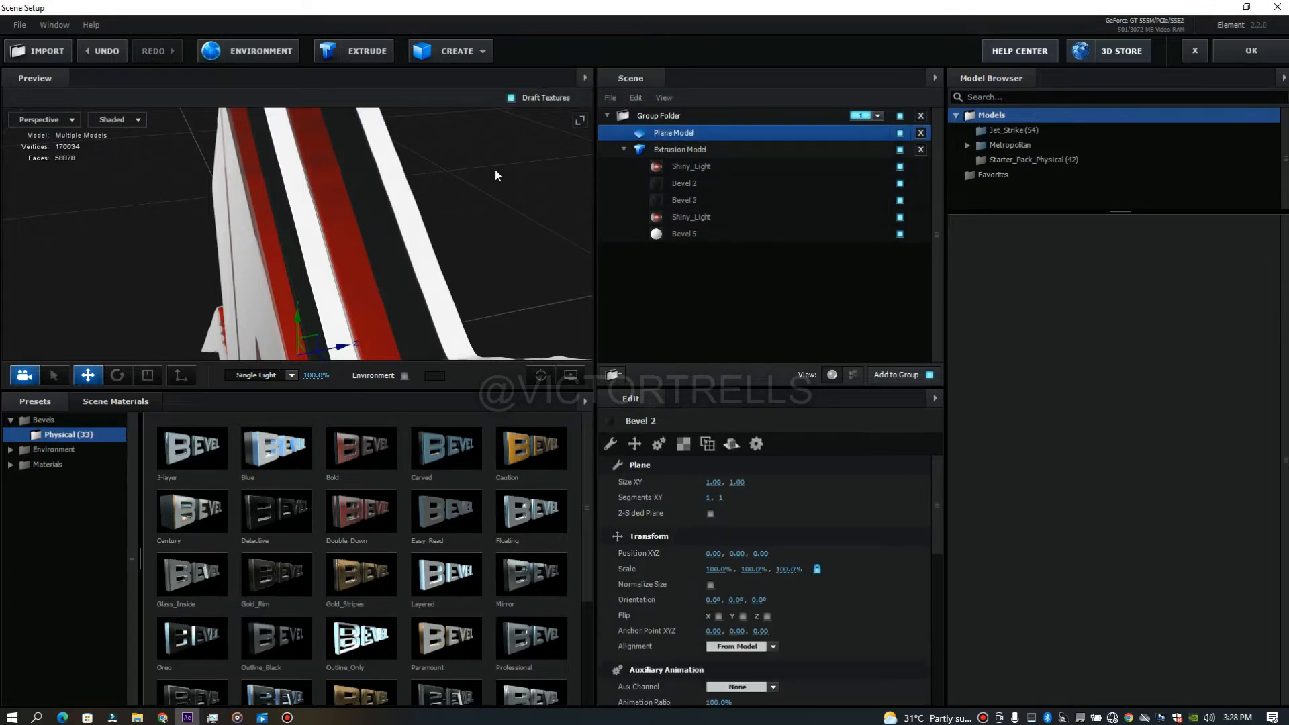
scroll(472, 230, "down", 10)
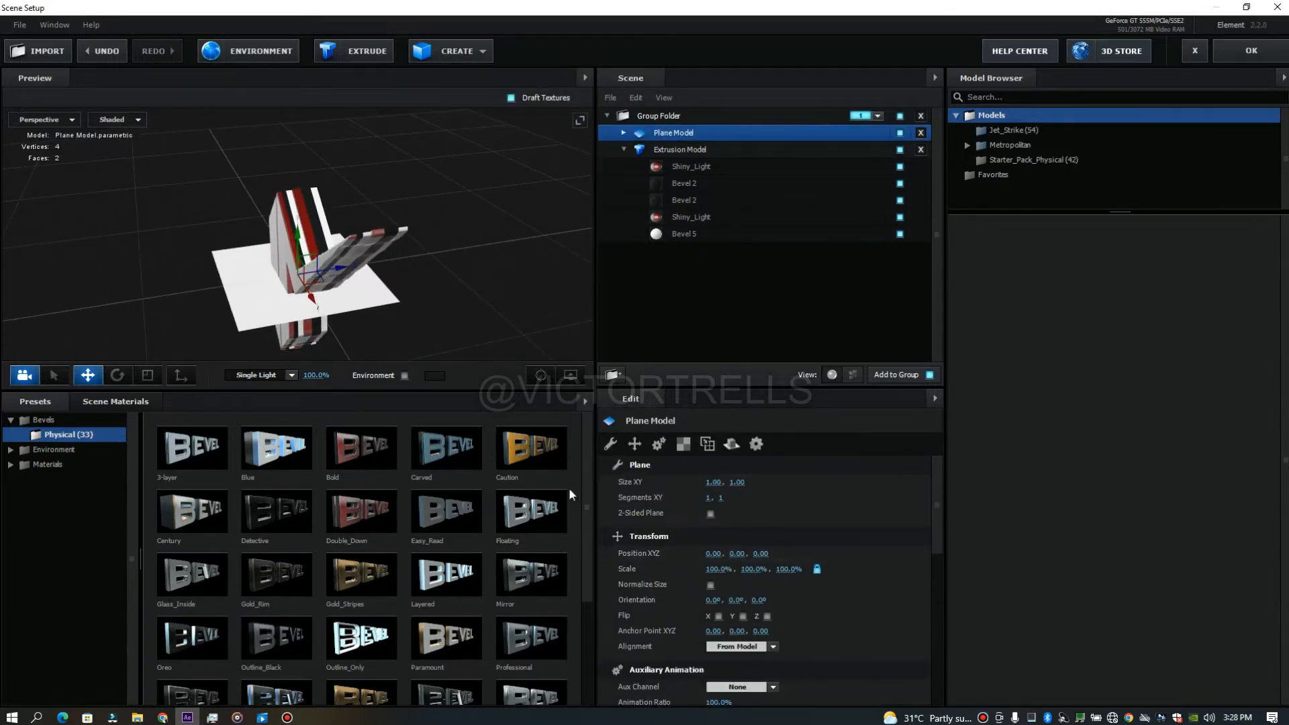
- Set the plane model's Size XY to 10.00 by 10.00
left_click(717, 482)
type("10")
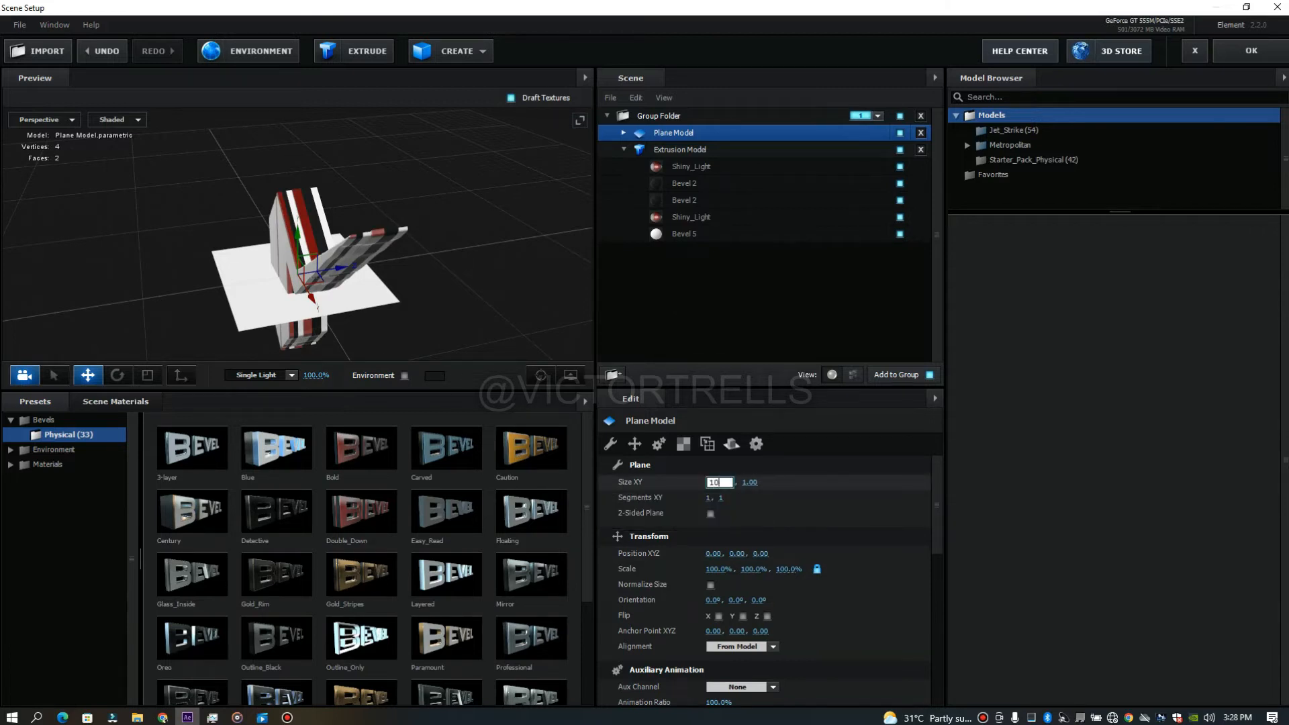
key("Tab")
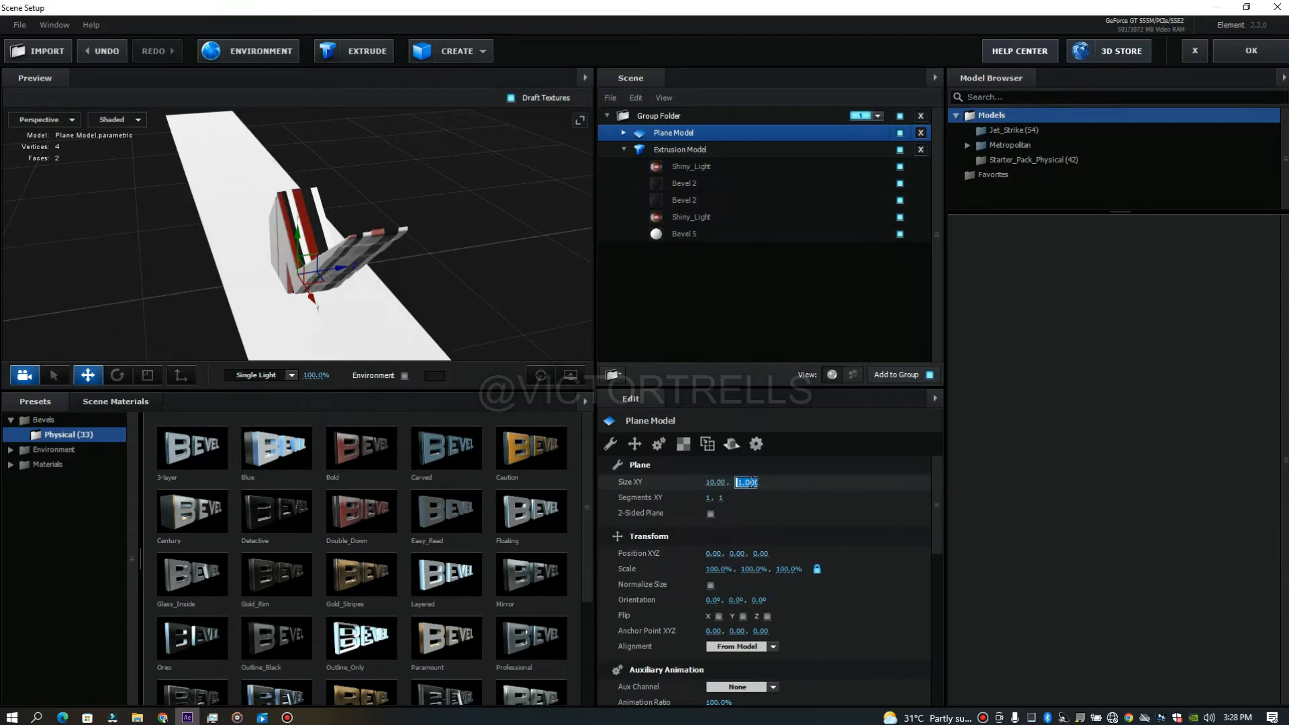
type("1")
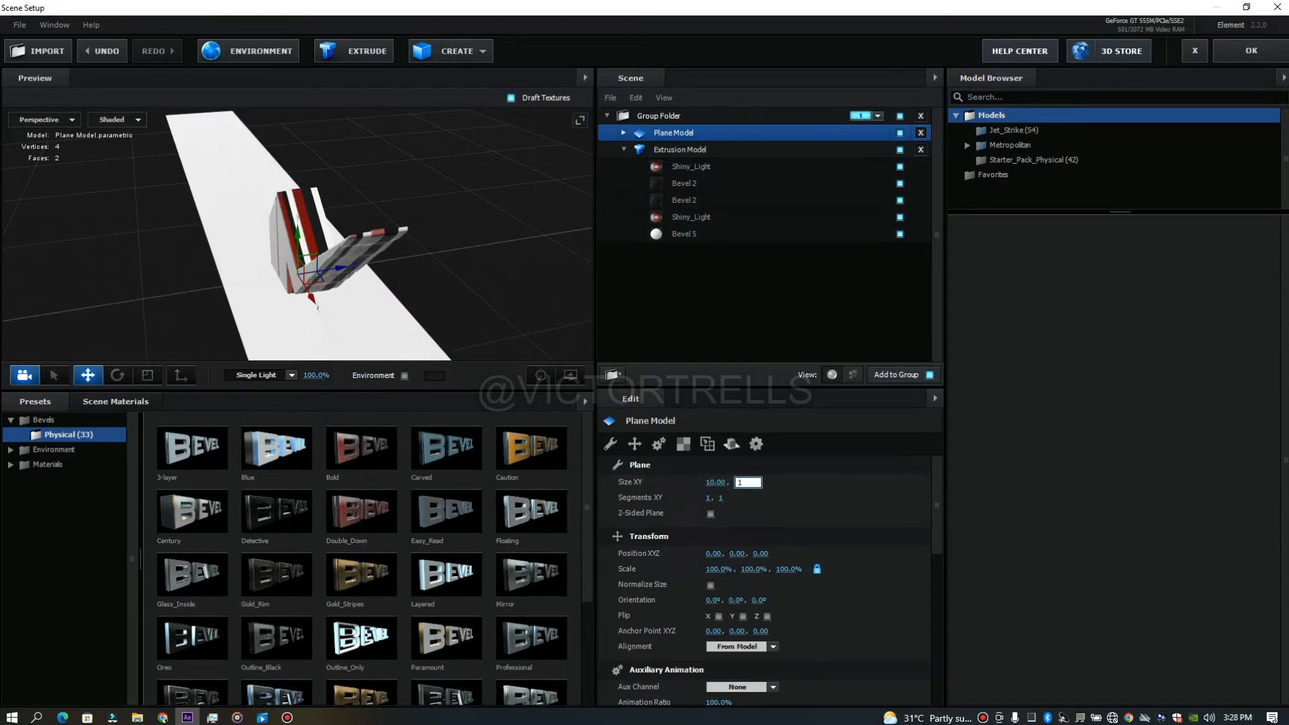
type("0")
key("Return")
- Set the plane's X Orientation to -90° so it stands upright as a backdrop
left_click_drag(470, 305, 454, 266)
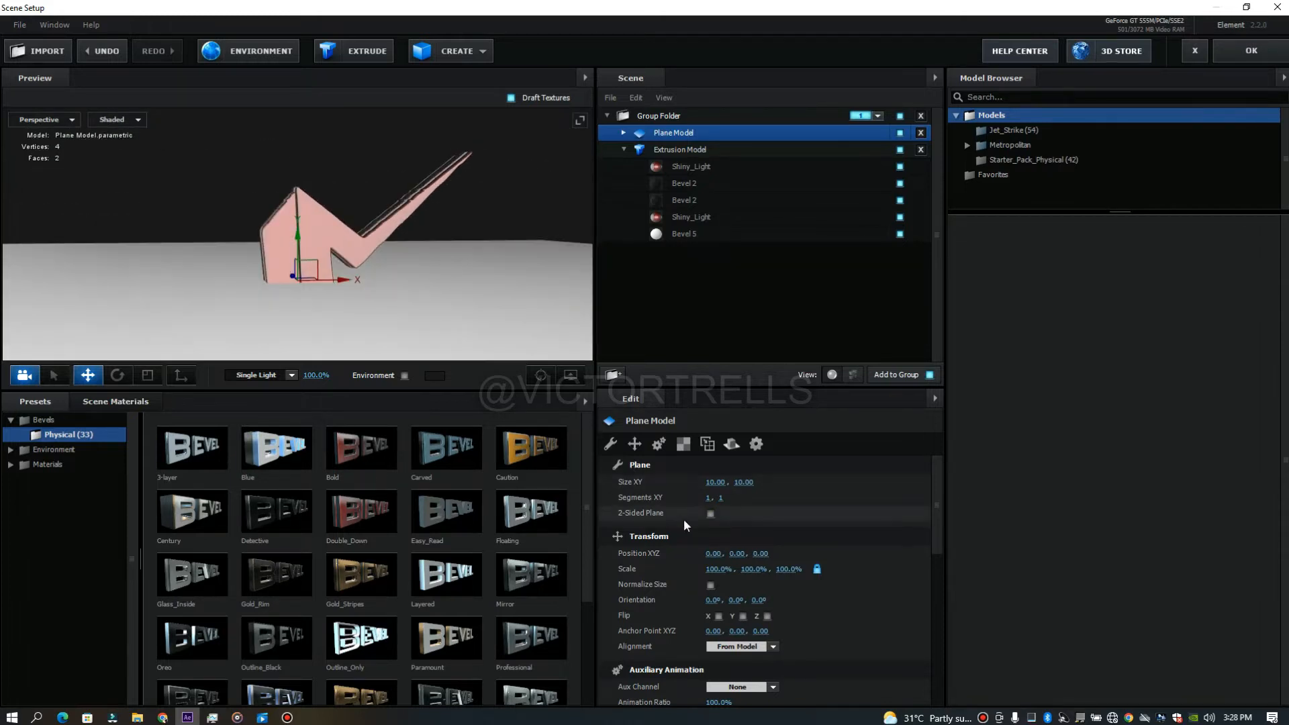
left_click(712, 600)
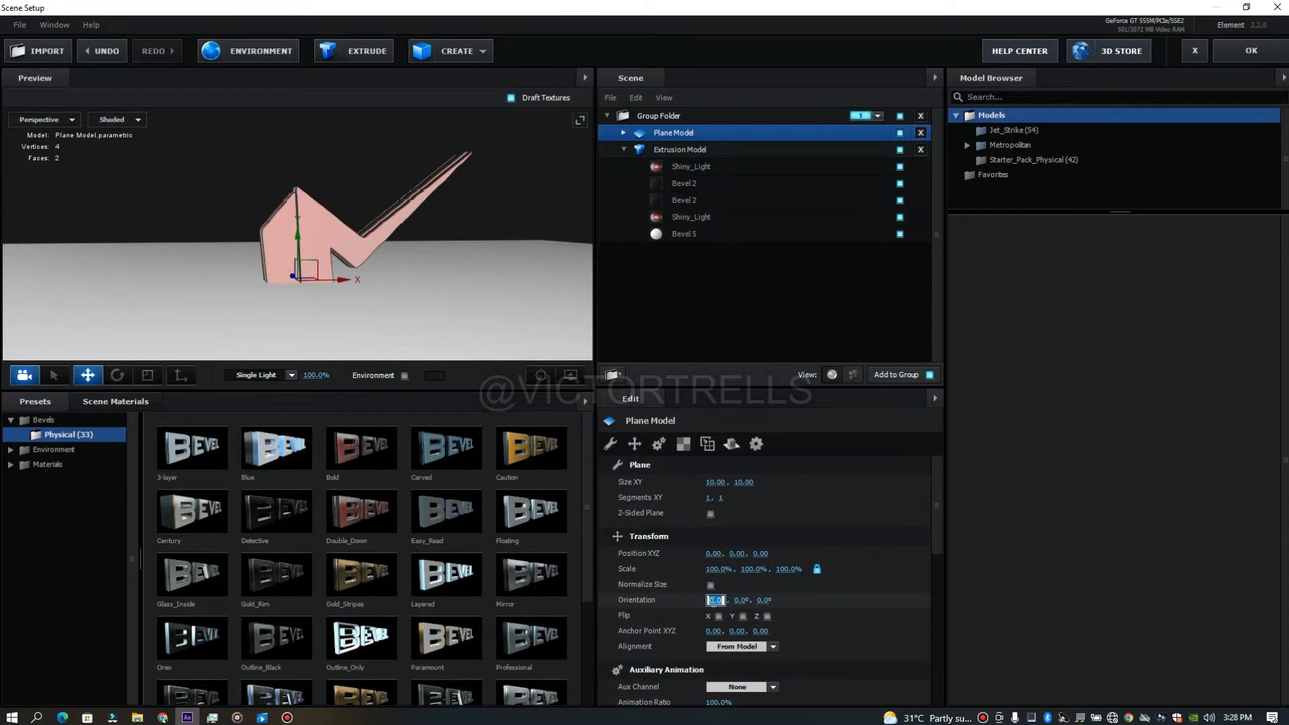
type("1")
type("90")
key("Return")
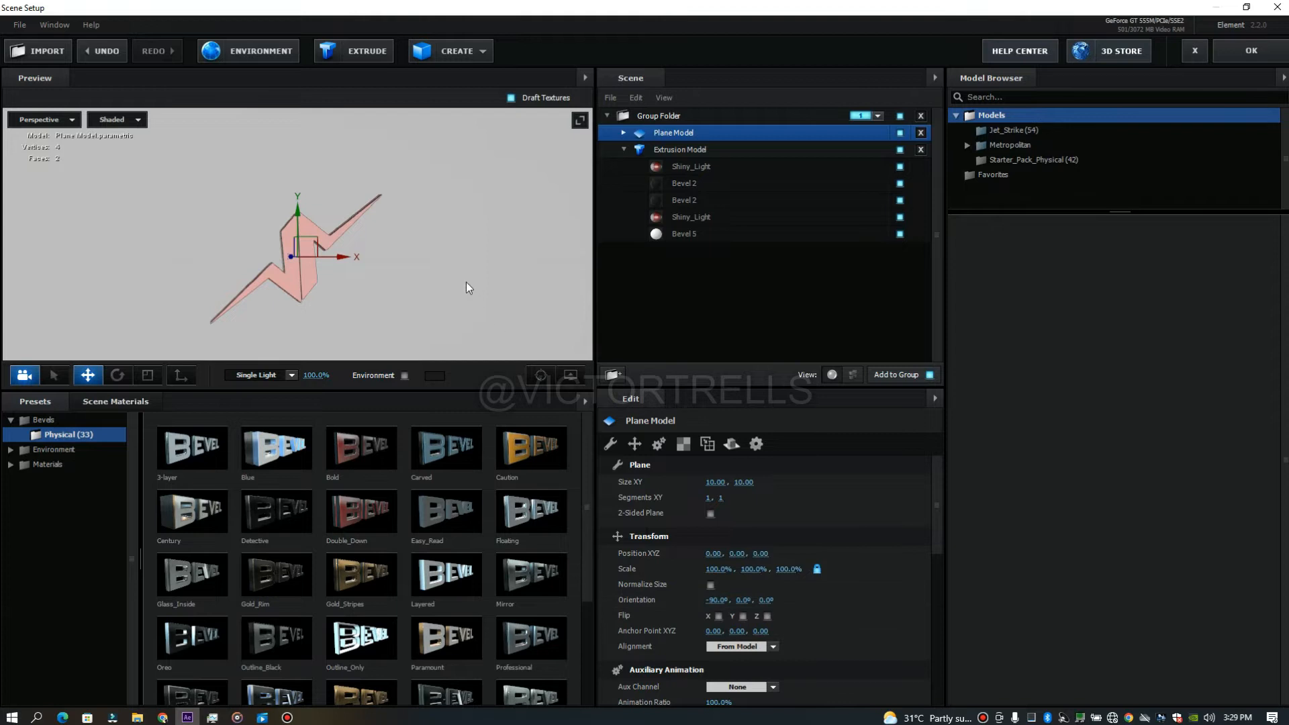
- Move the upright plane along its Z axis to a Z position of about 0.11, behind the extruded logo
left_click_drag(440, 290, 374, 300)
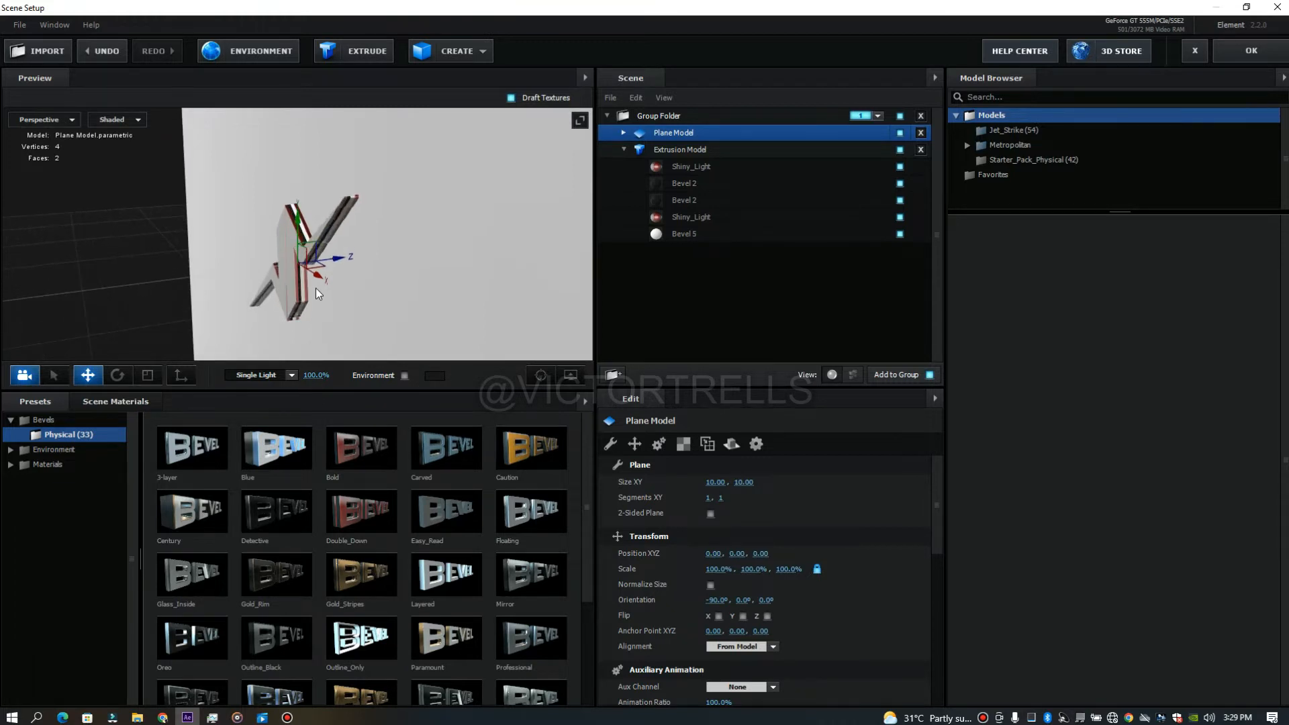
scroll(316, 284, "up", 4)
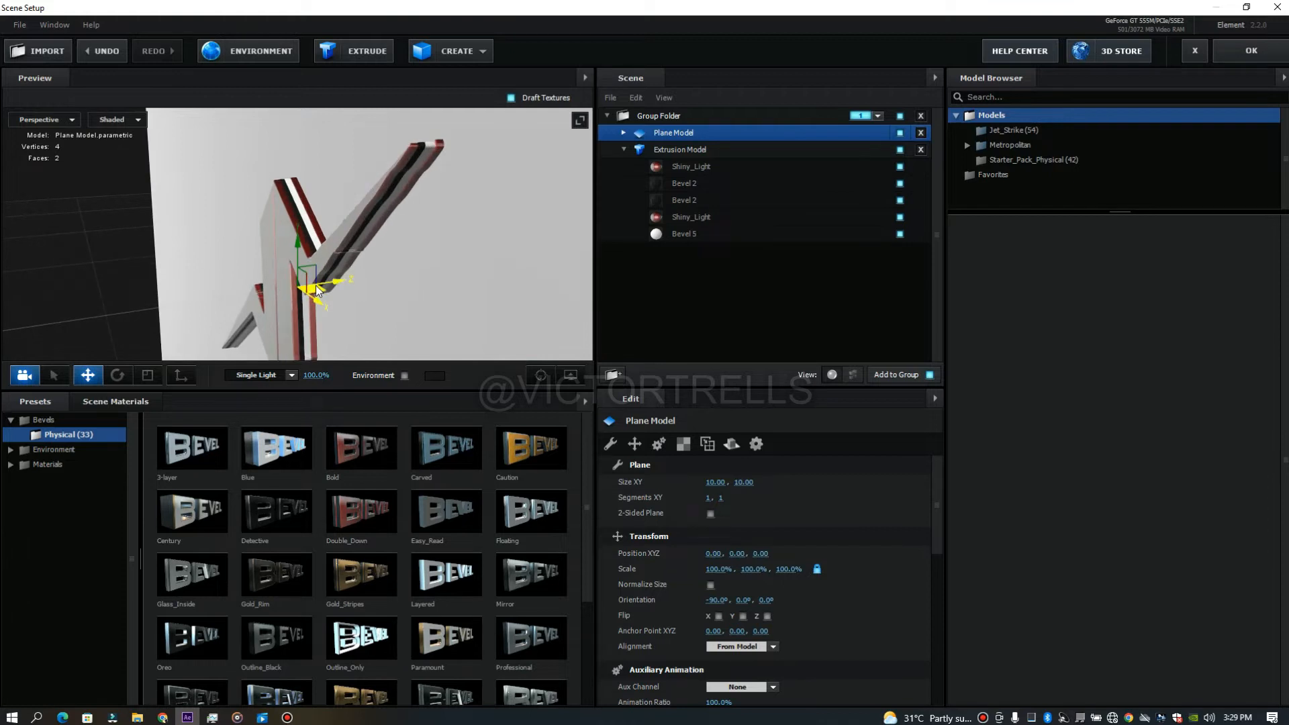
scroll(315, 285, "up", 3)
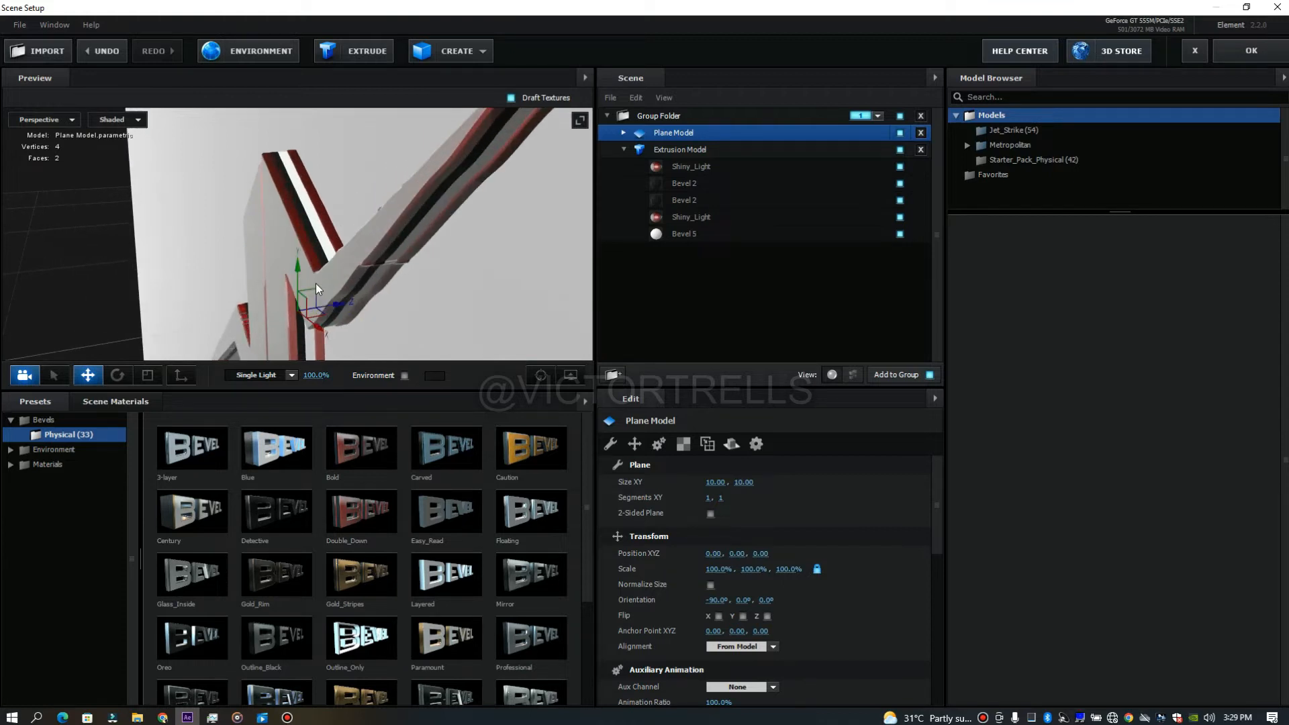
left_click_drag(454, 276, 428, 243)
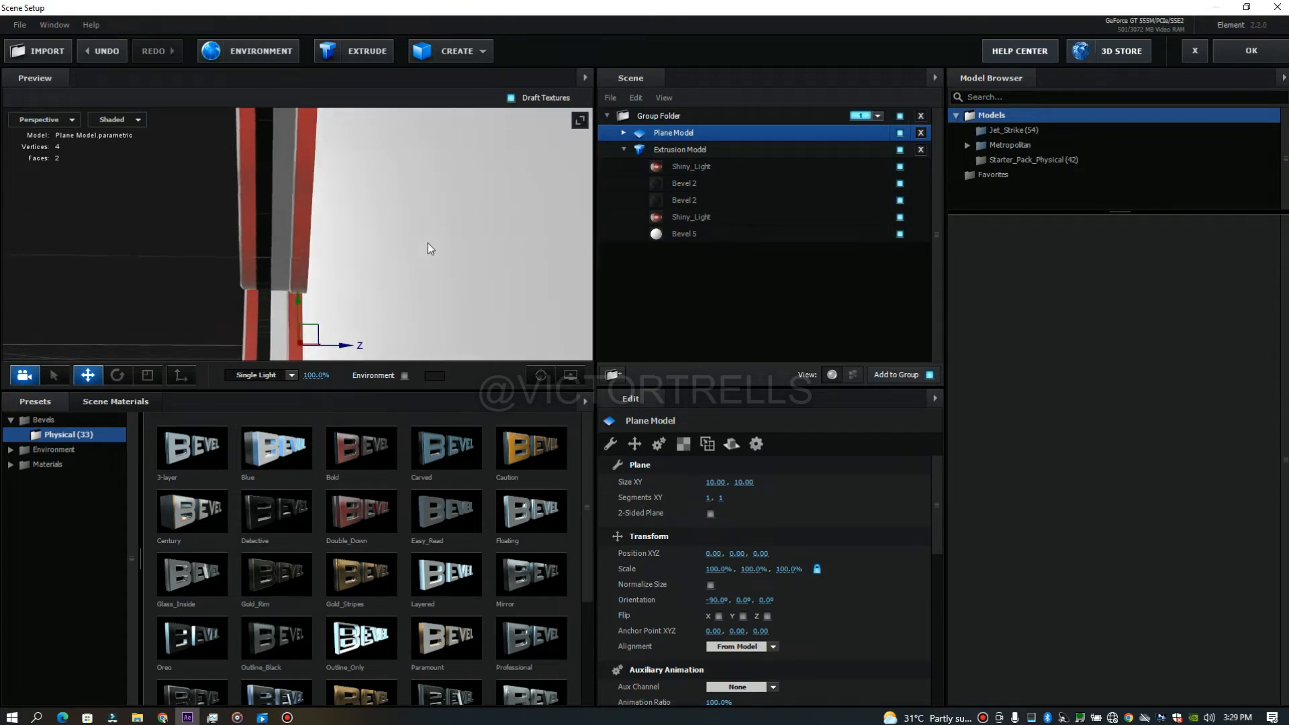
left_click_drag(350, 344, 377, 271)
- Turn on 2-Sided Plane for the plane model and check it from behind and in front
left_click_drag(448, 251, 322, 210)
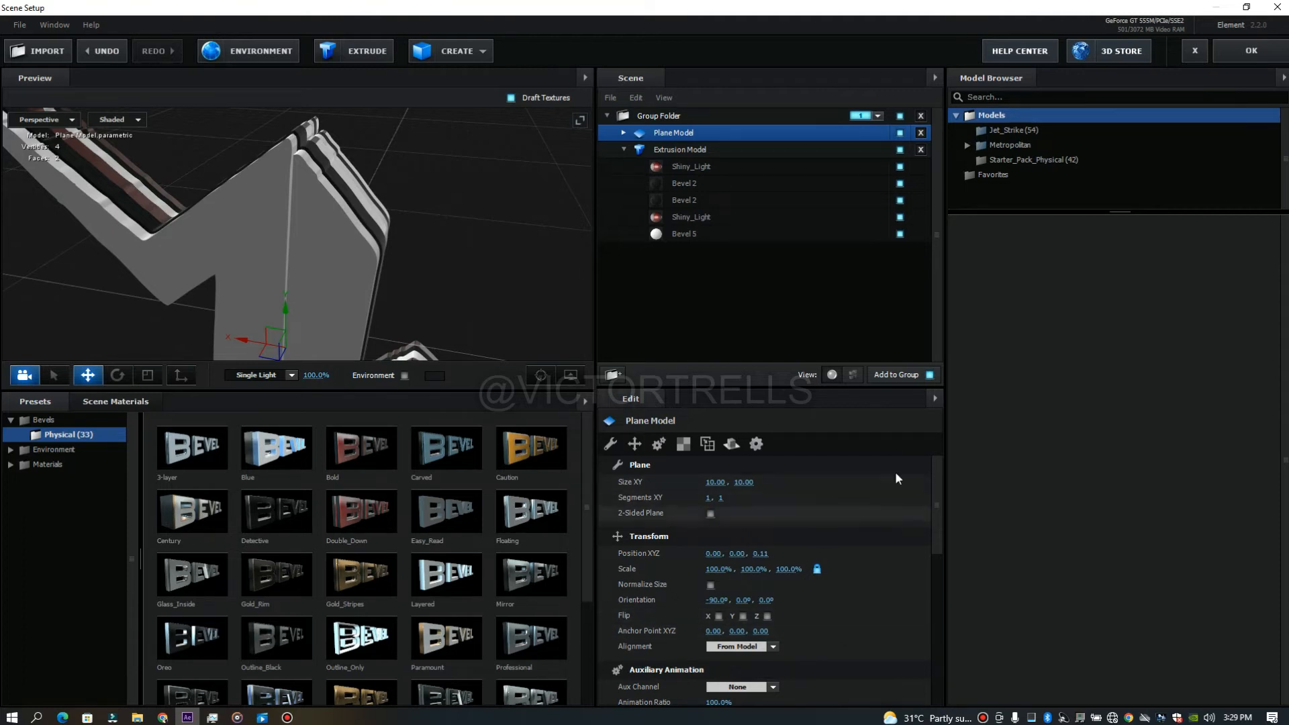
left_click_drag(936, 505, 892, 425)
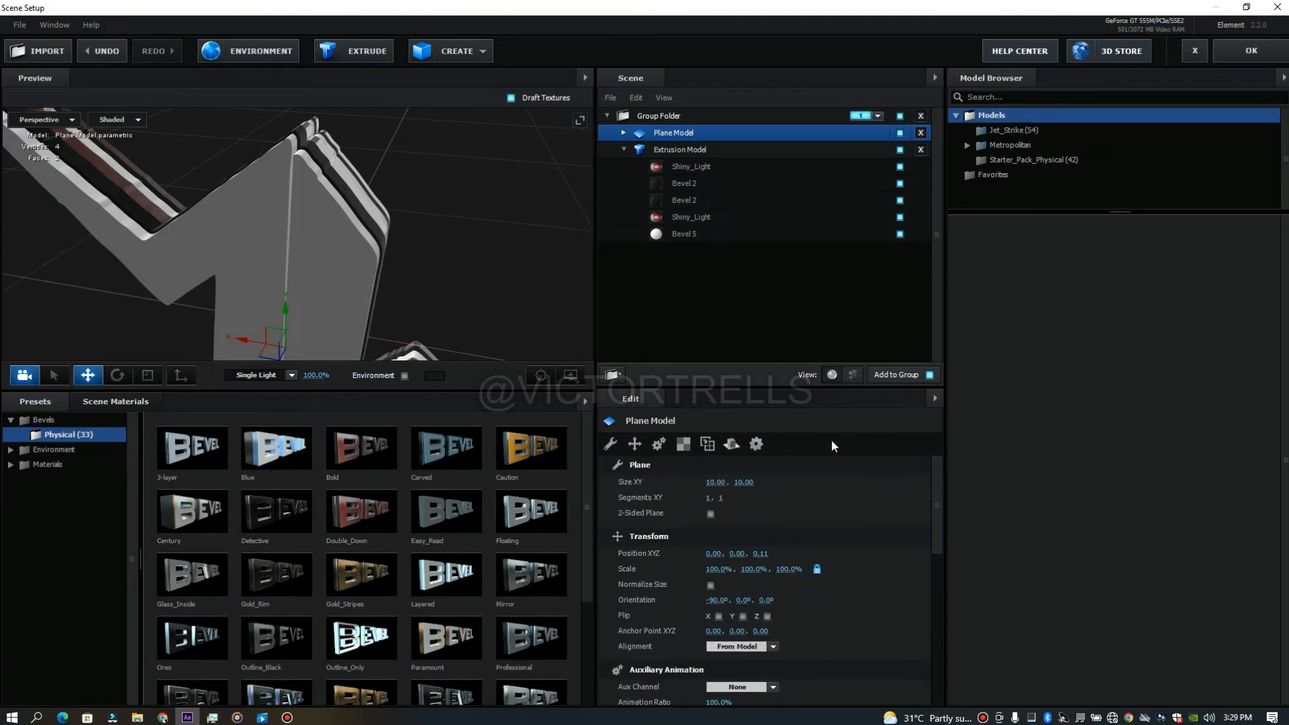
left_click(710, 514)
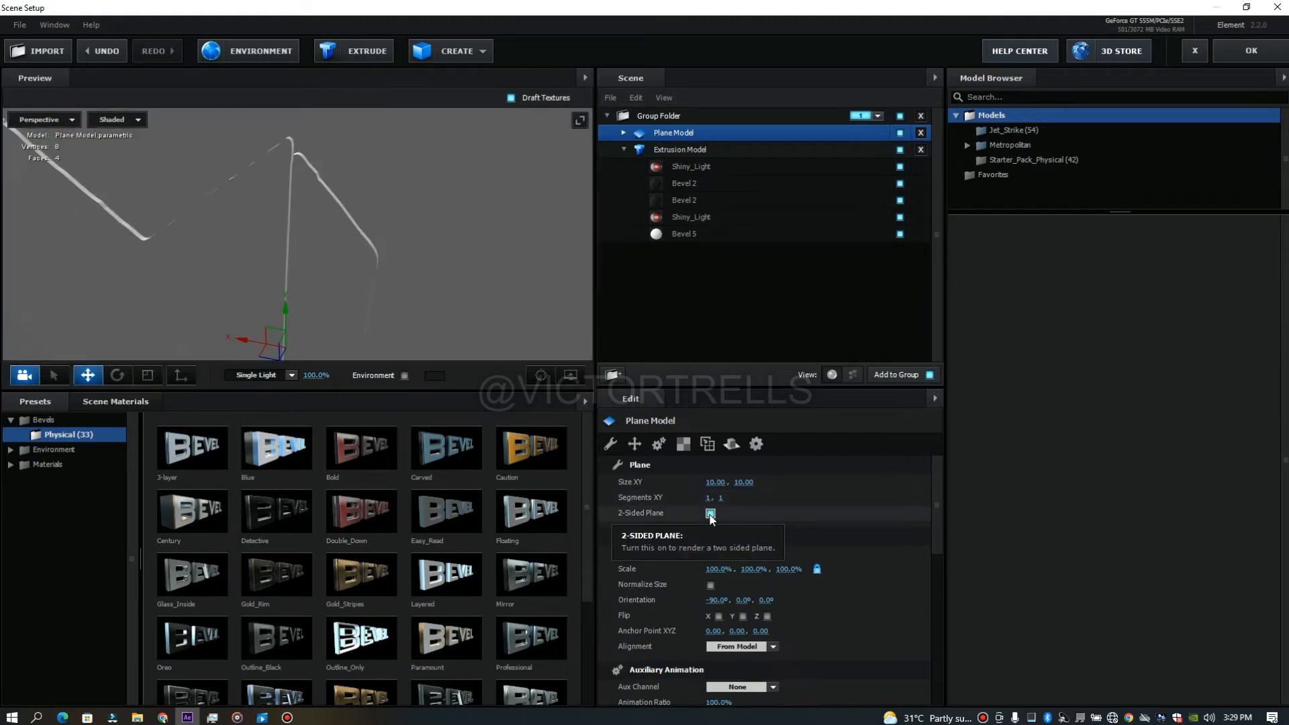
left_click_drag(416, 242, 507, 255)
left_click_drag(374, 253, 419, 220)
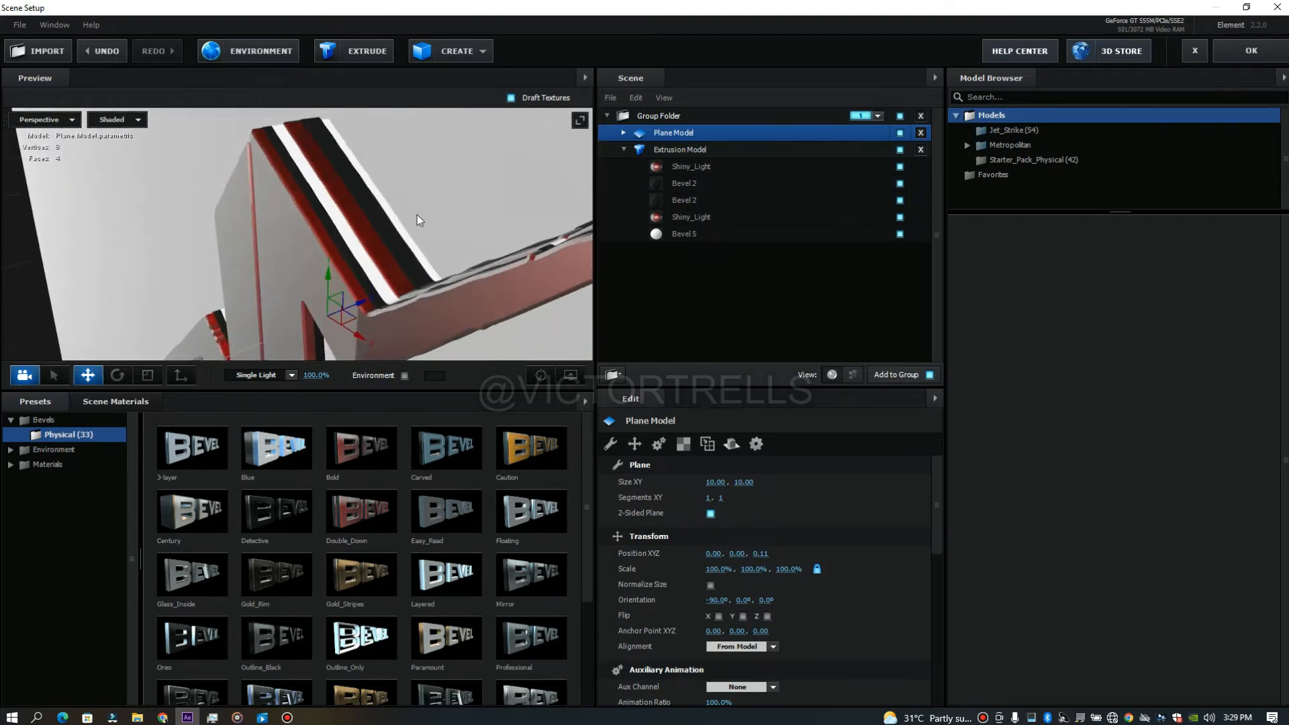
scroll(416, 233, "down", 4)
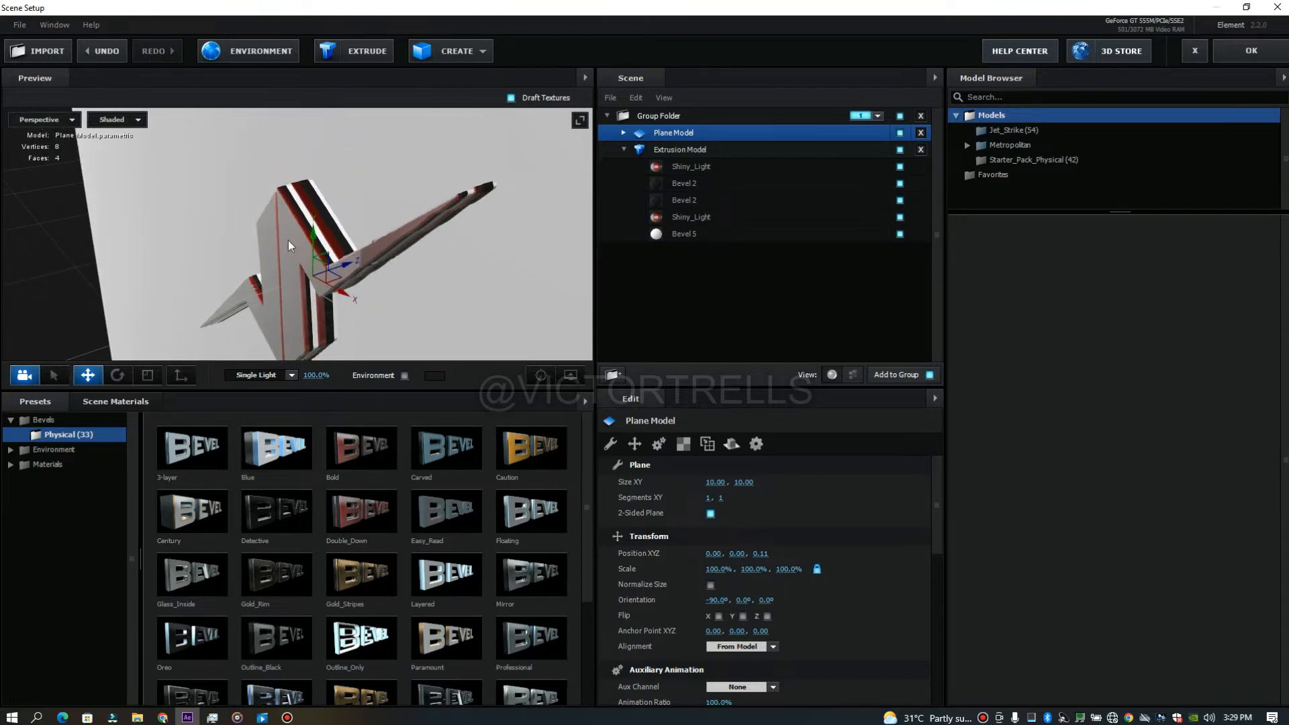
- Select the first Shiny_Light bevel of the extrusion model and open the Physical material presets
left_click(45, 419)
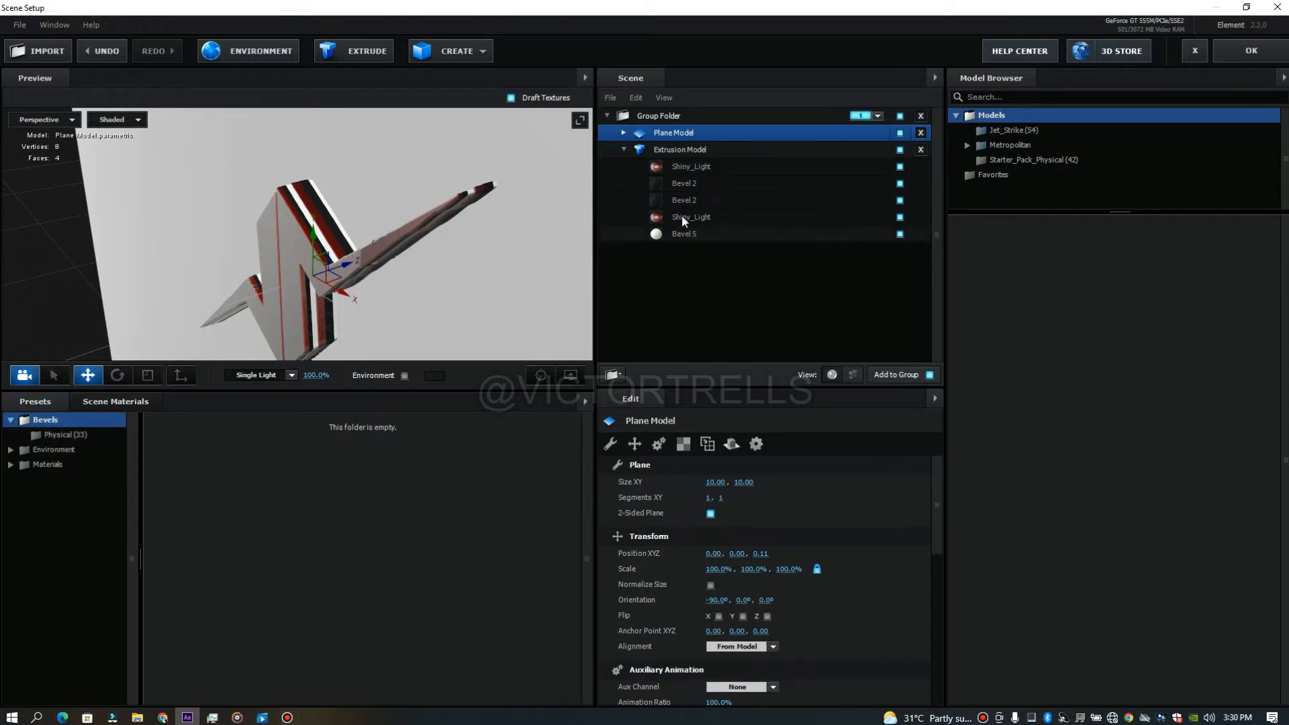
left_click(694, 166)
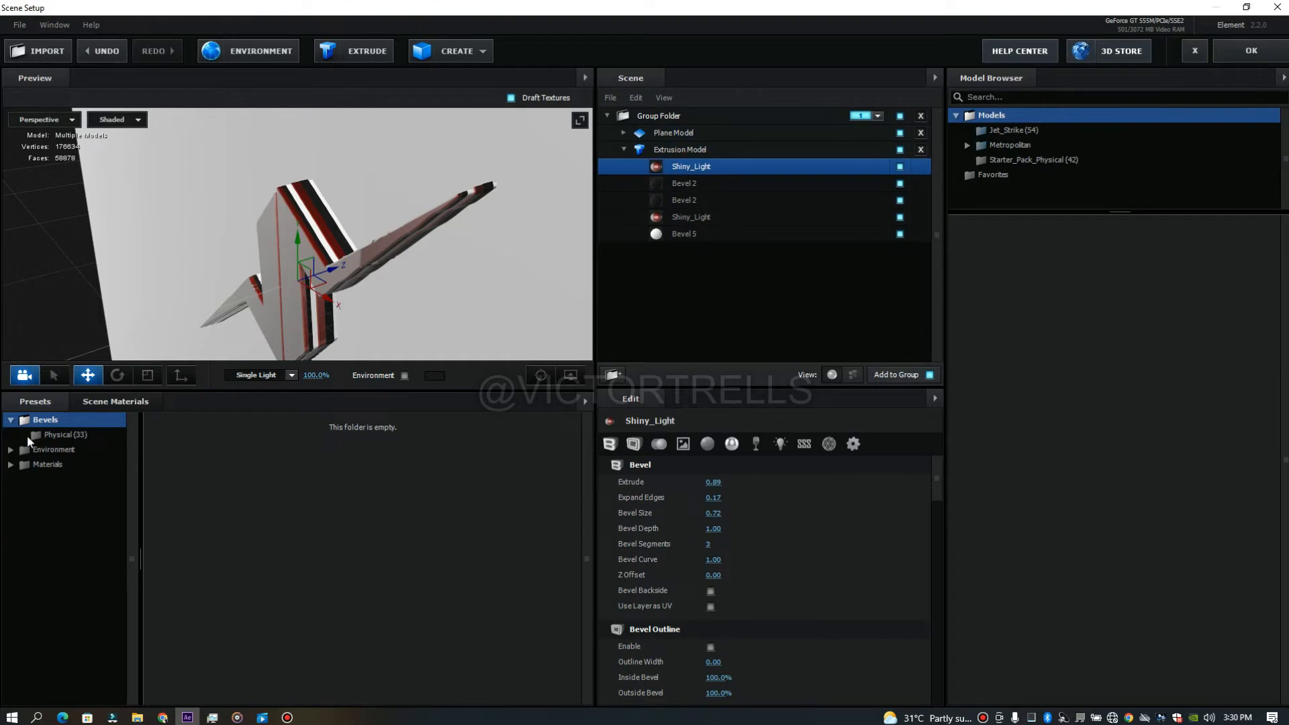
left_click(52, 438)
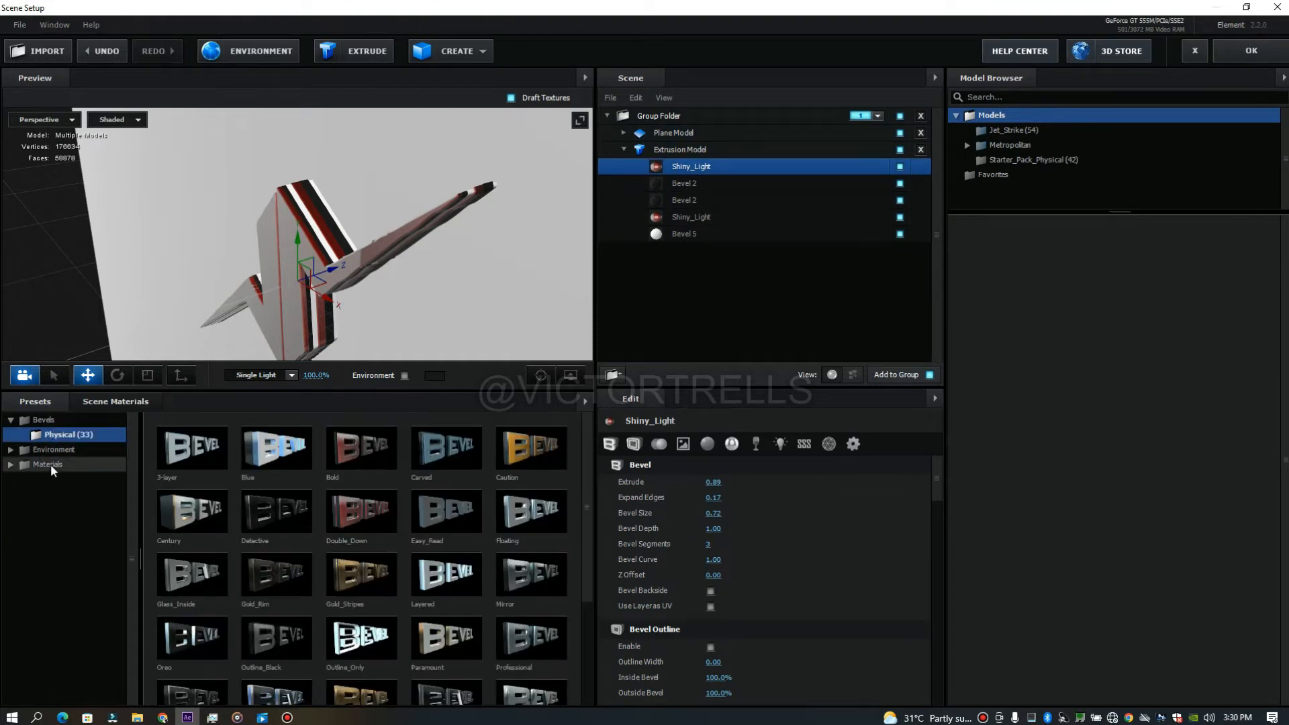
left_click(51, 466)
left_click(56, 474)
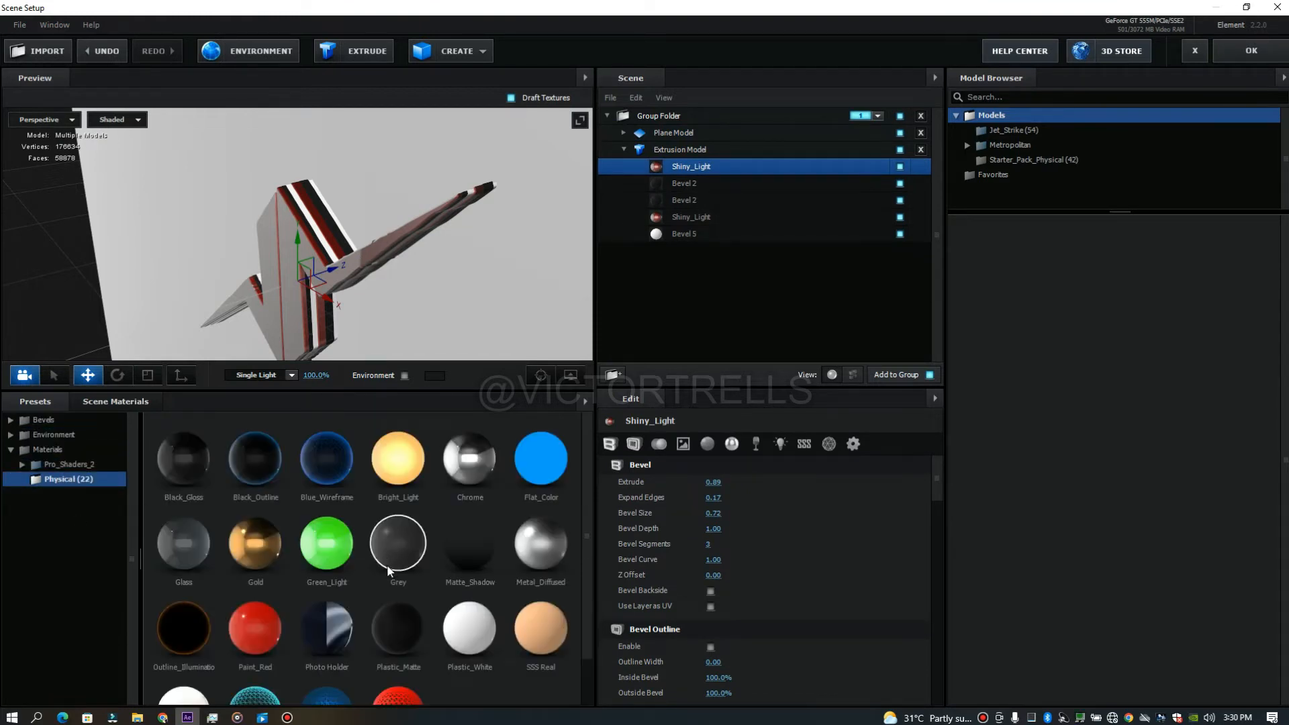
- Try the Gold material on the first Shiny_Light bevel and undo it
double_click(255, 543)
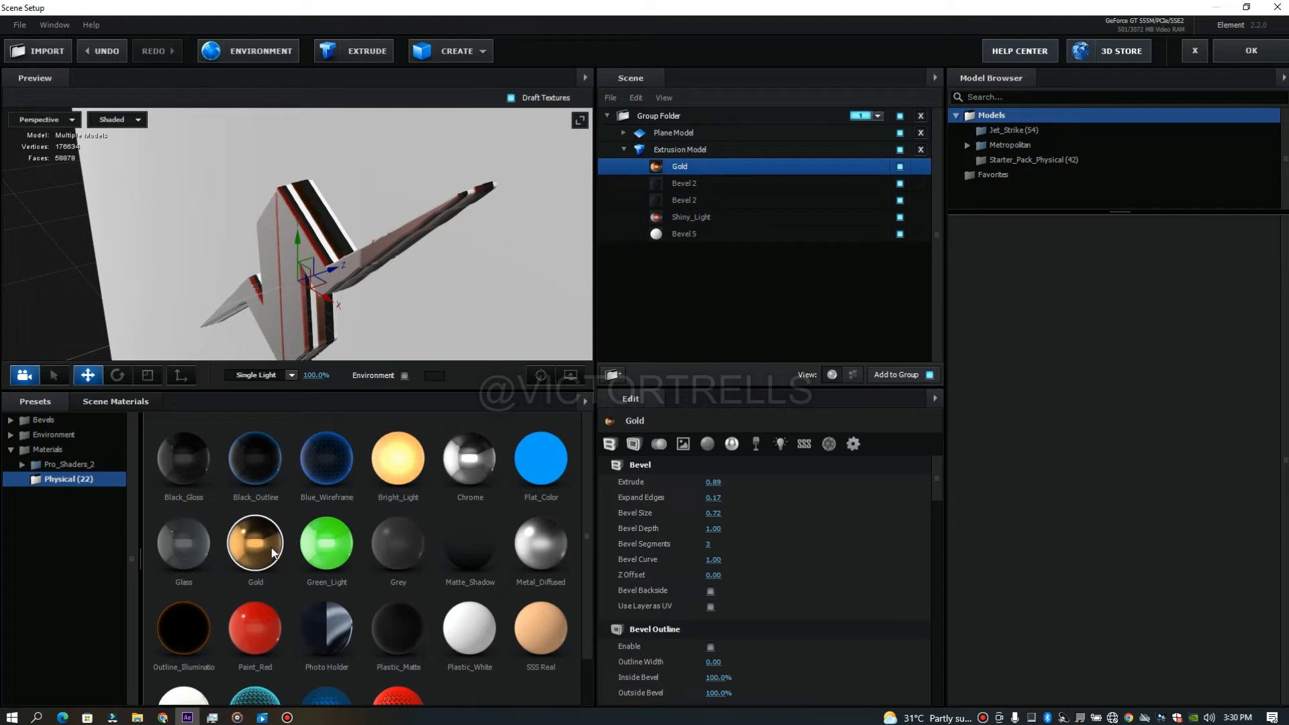
key("ctrl+z")
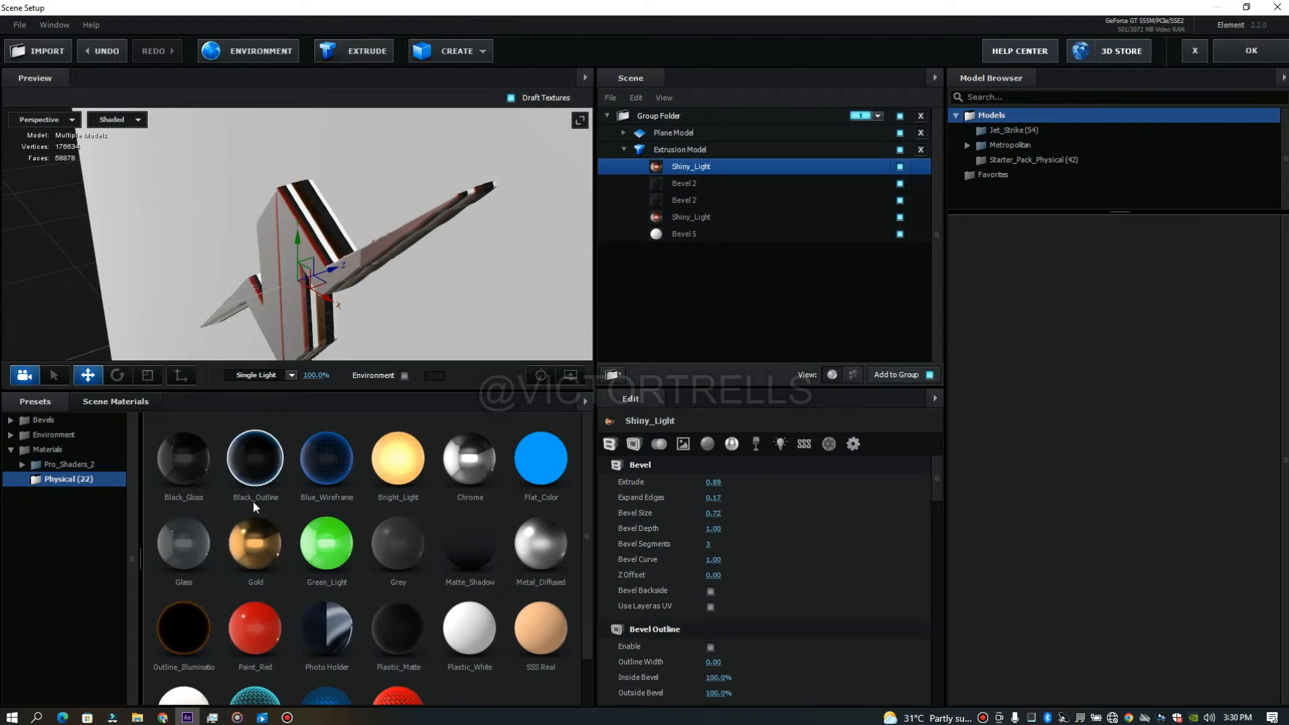
- Apply the Gold material to the second Shiny_Light bevel and check the logo's face and side
left_click(699, 219)
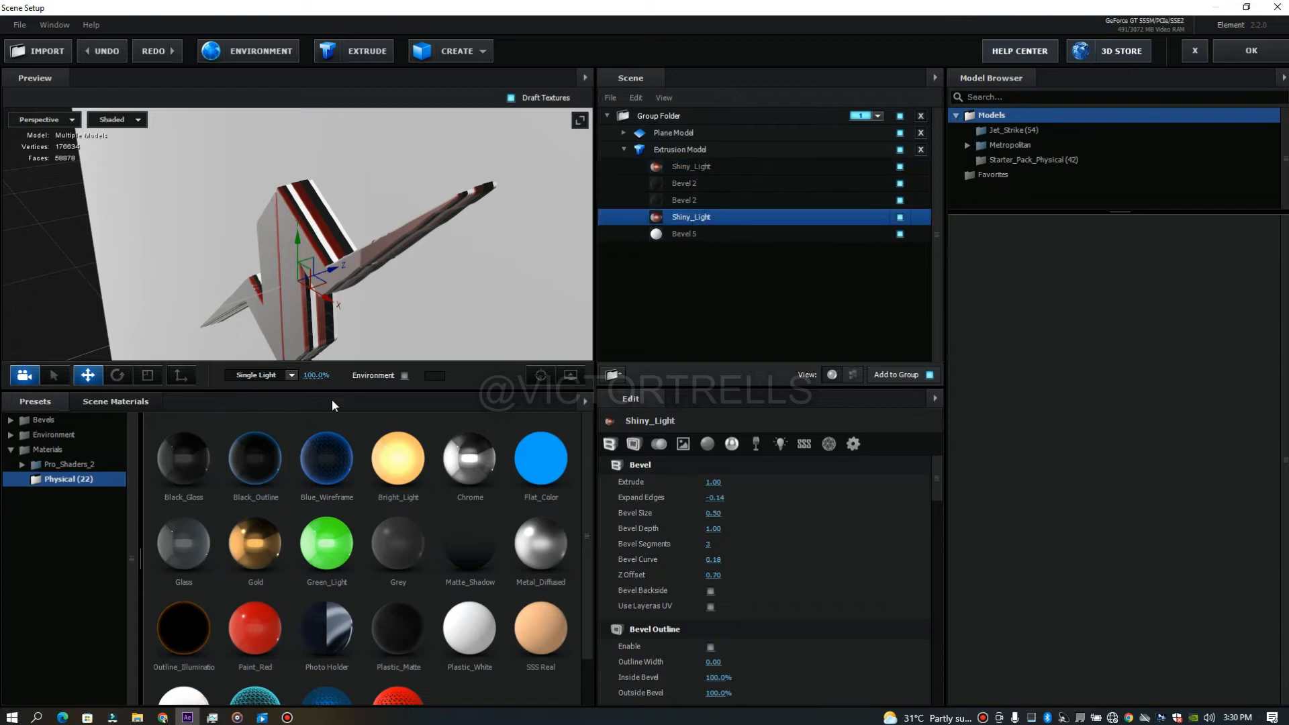
left_click(259, 547)
scroll(214, 278, "up", 3)
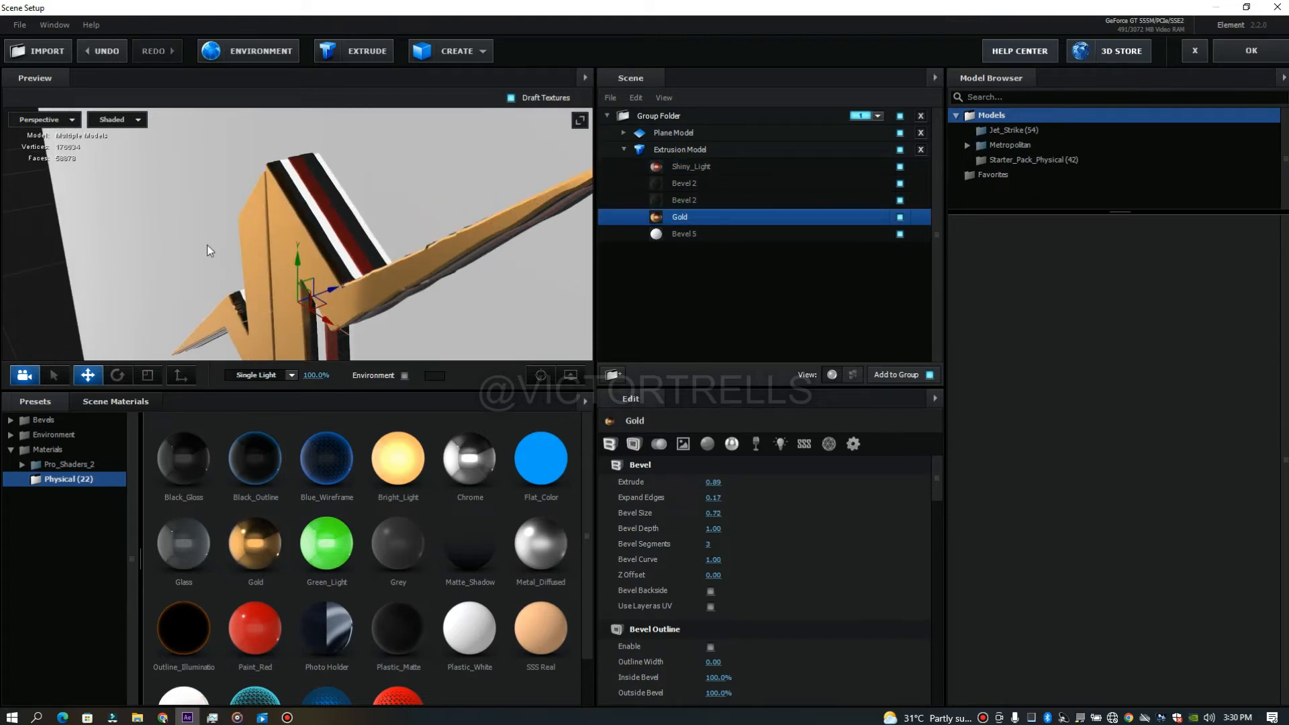
left_click_drag(207, 245, 341, 224)
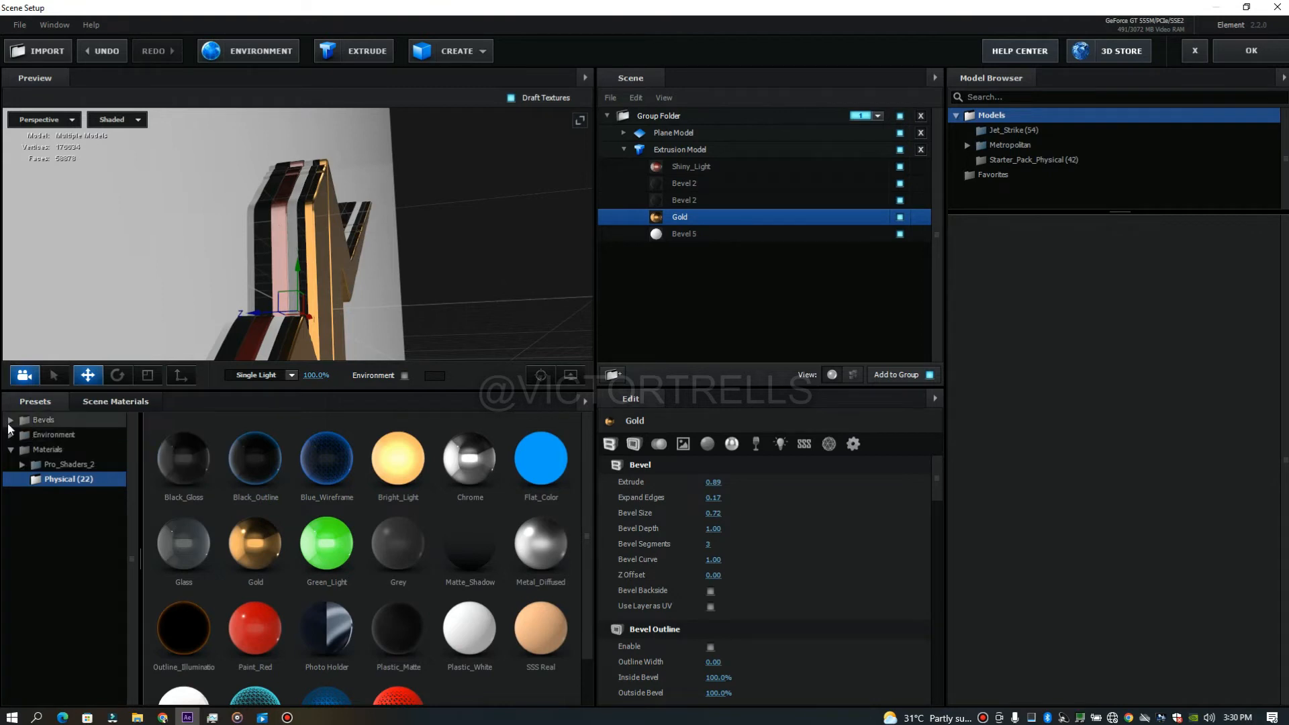
left_click(43, 417)
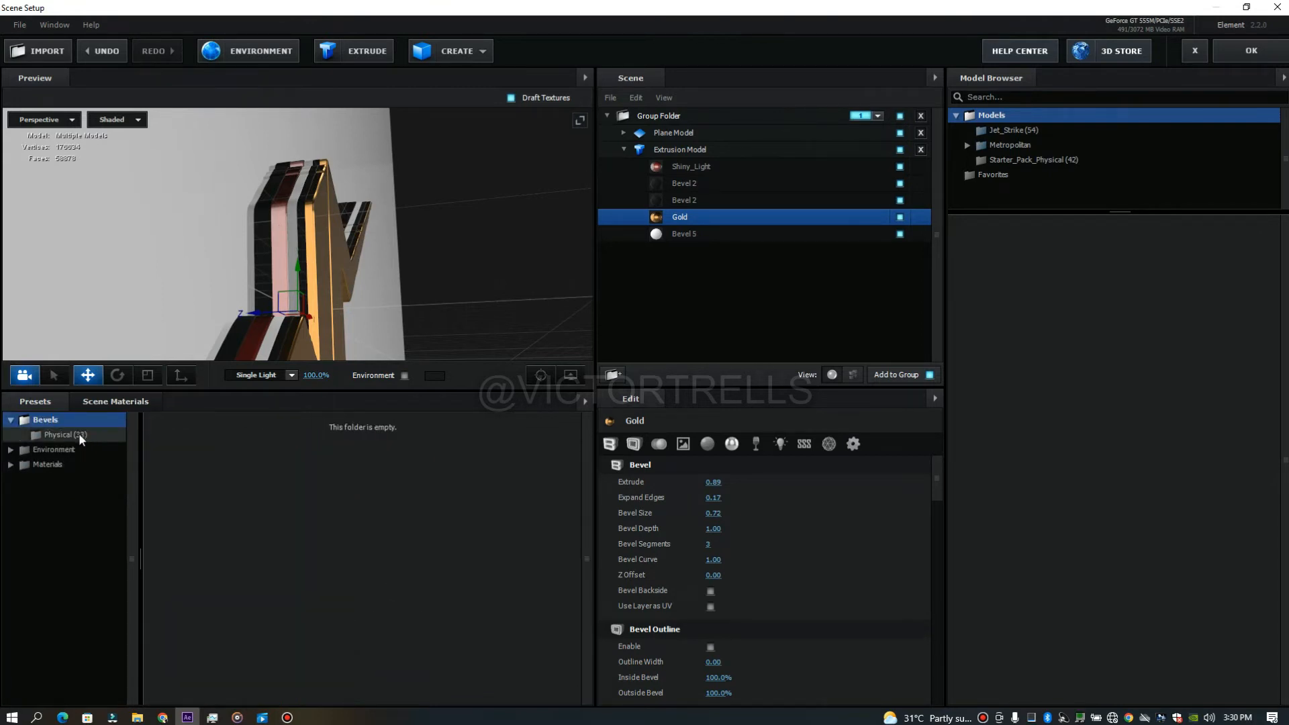
left_click(78, 432)
left_click(66, 419)
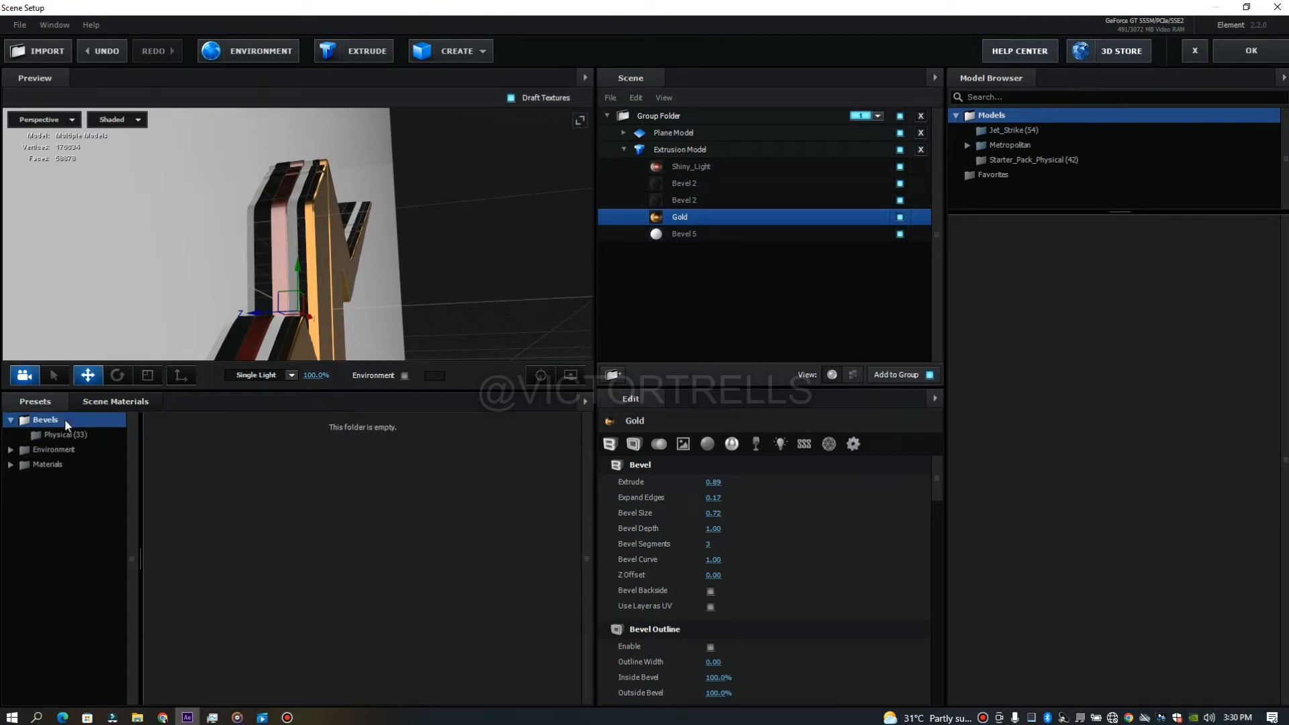
- Remove the unused and duplicate materials from the scene materials
left_click(103, 402)
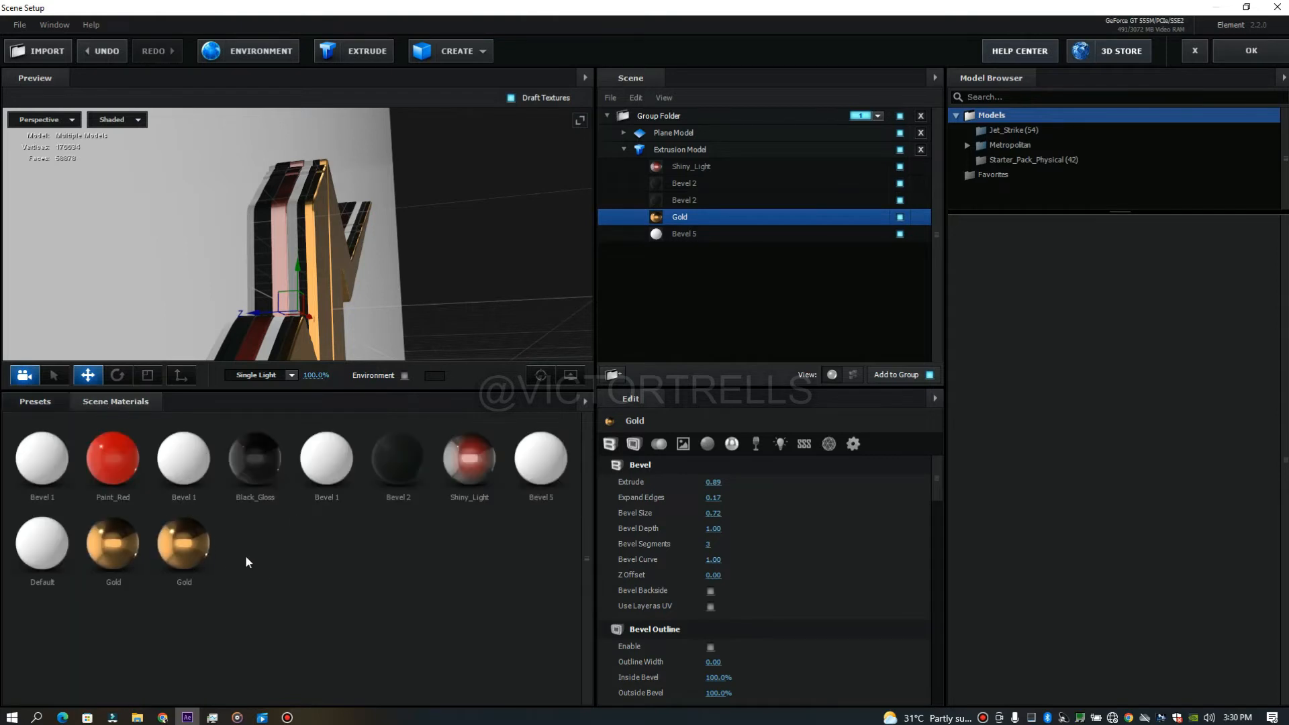
right_click(295, 590)
left_click(340, 620)
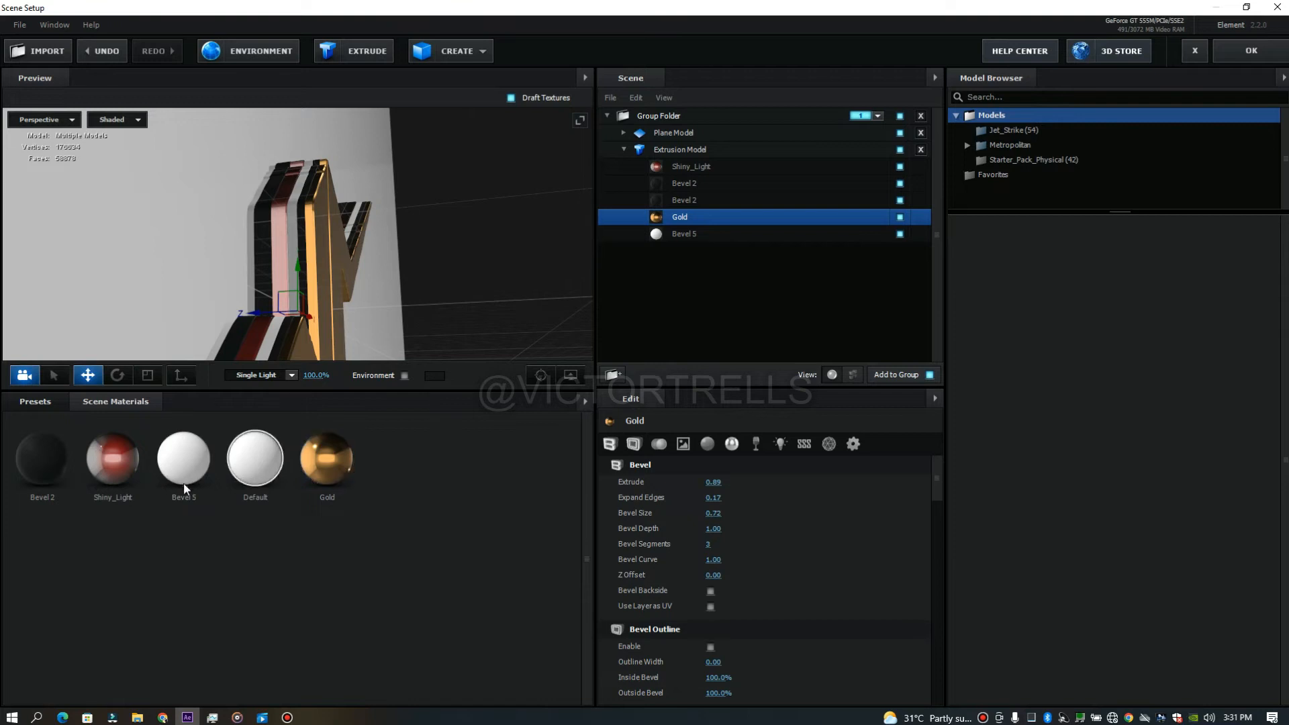
- Assign the Normal image from the texture folder to the Gold material's Normal Bump channel and inspect the logo's face
left_click(332, 465)
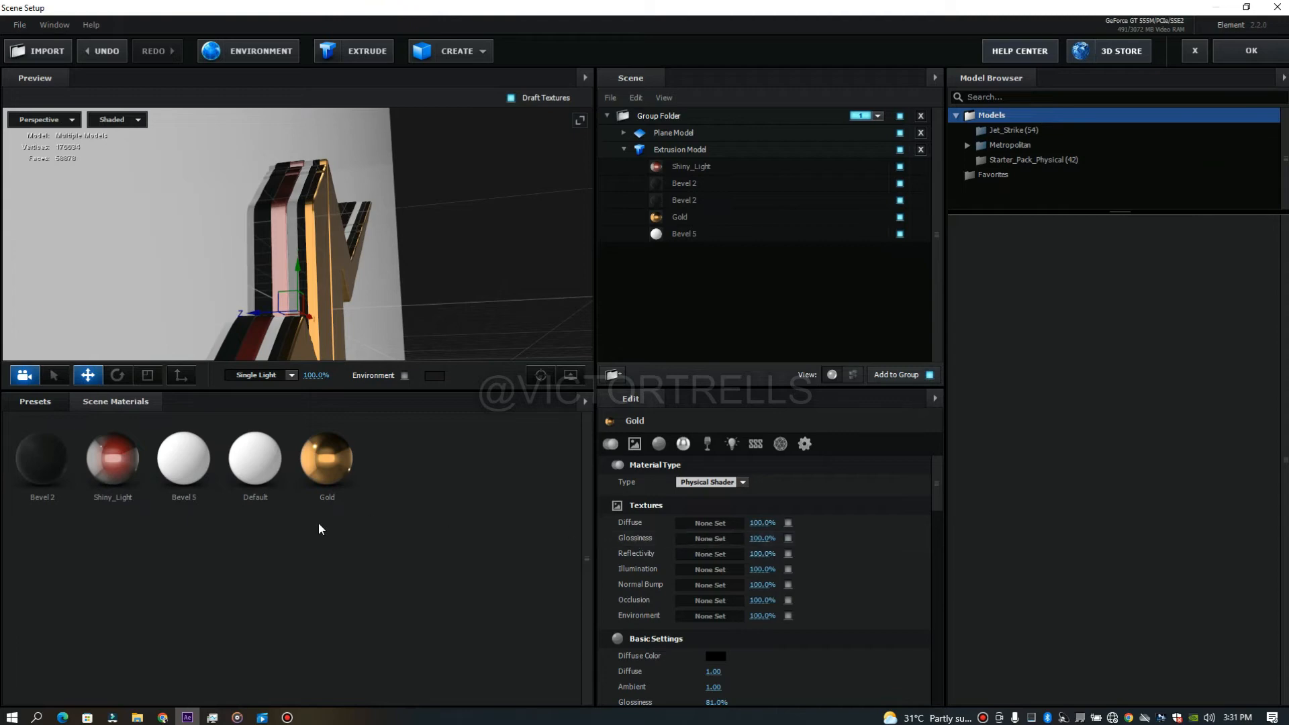
left_click(137, 717)
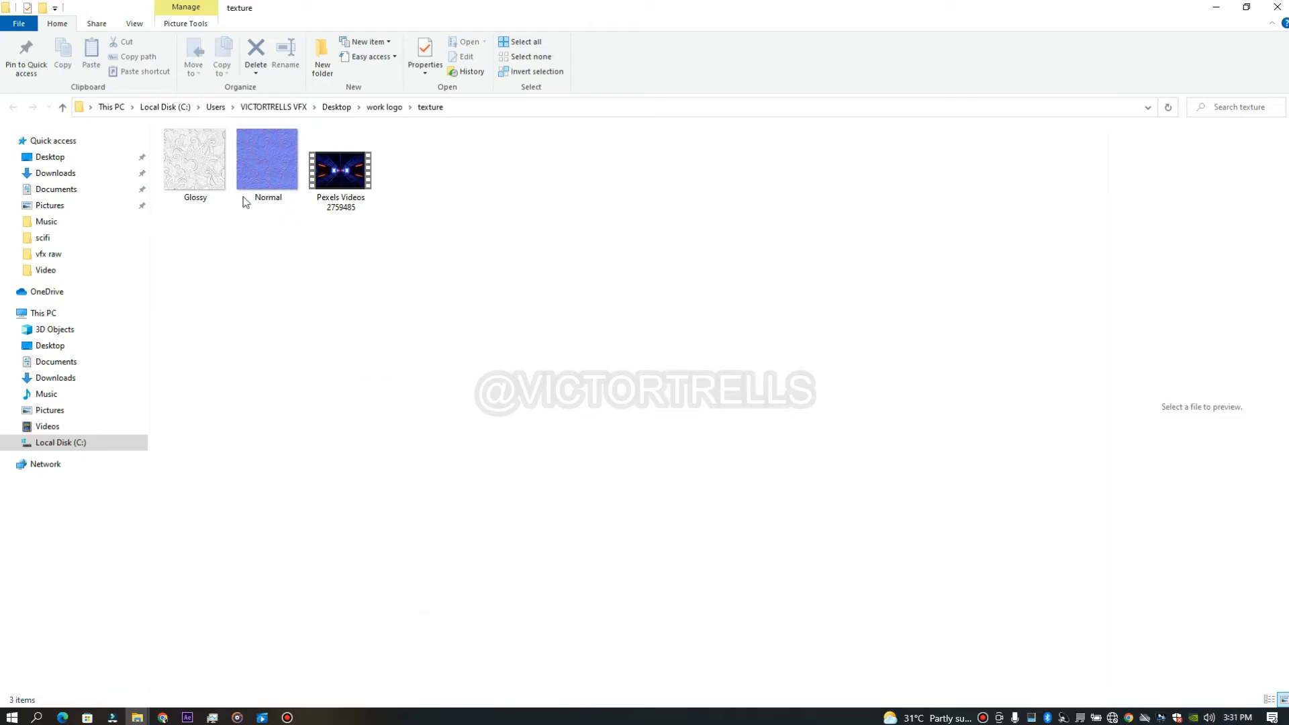
left_click(210, 173)
left_click_drag(260, 163, 710, 582)
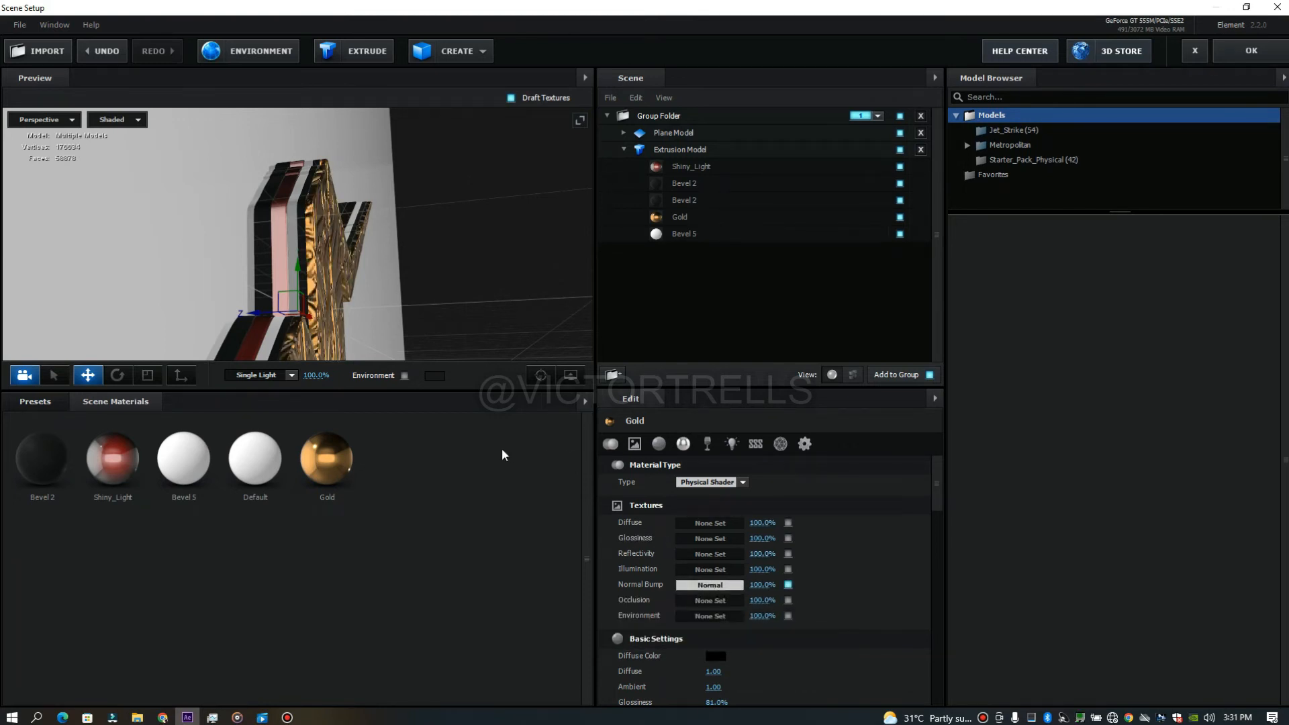
left_click_drag(328, 273, 279, 303)
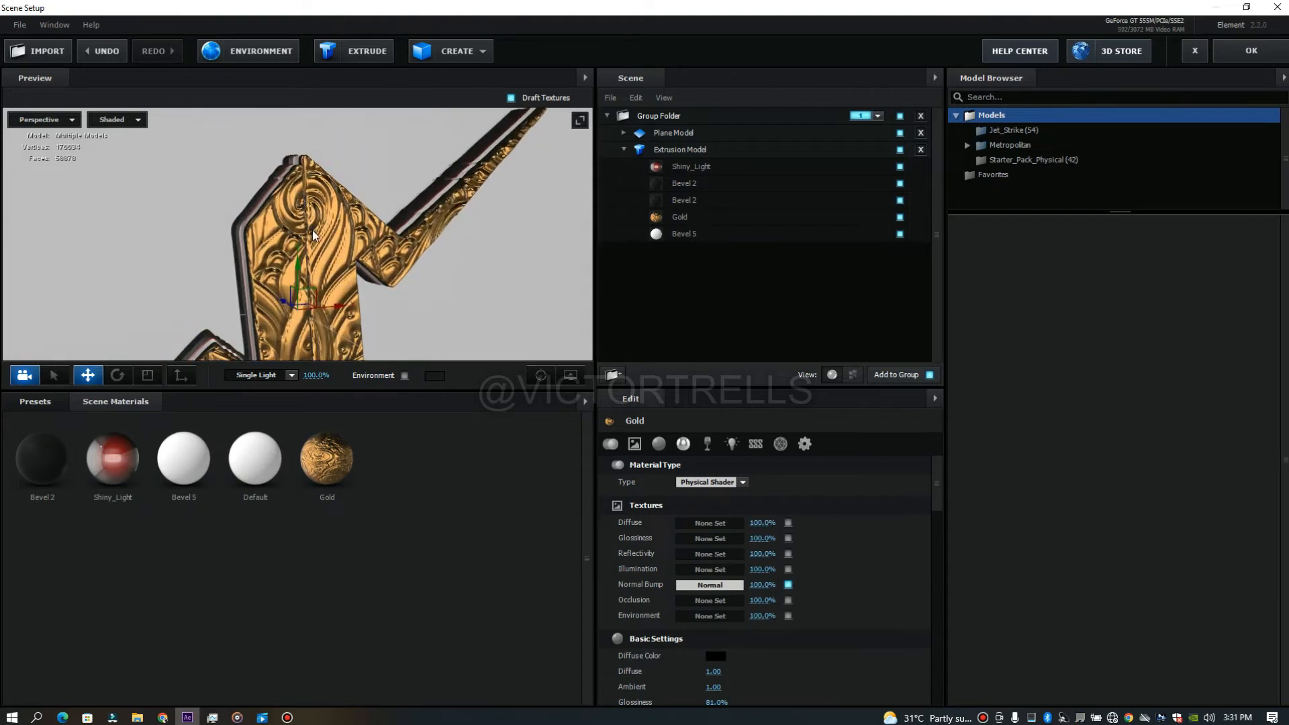
left_click_drag(312, 230, 316, 200)
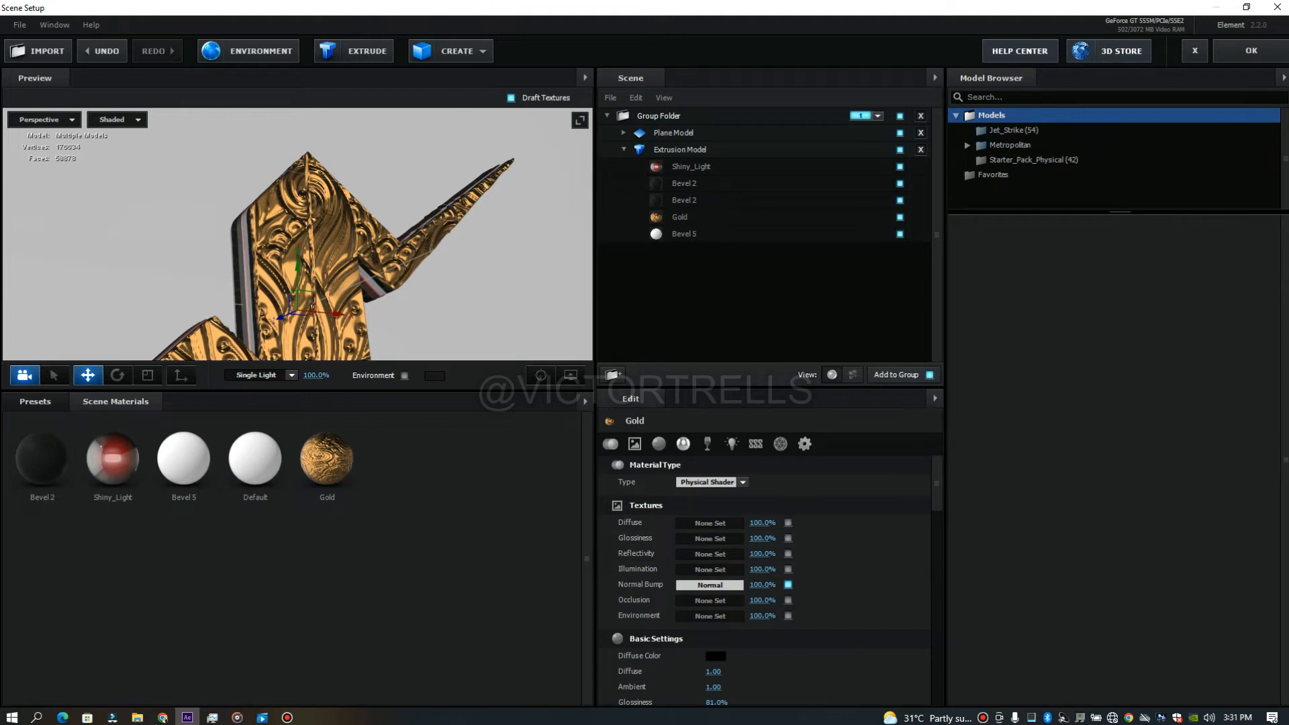
- Assign the Glossy image from the texture folder to the Gold material's Glossiness channel and inspect the engraved face
mouse_move(137, 717)
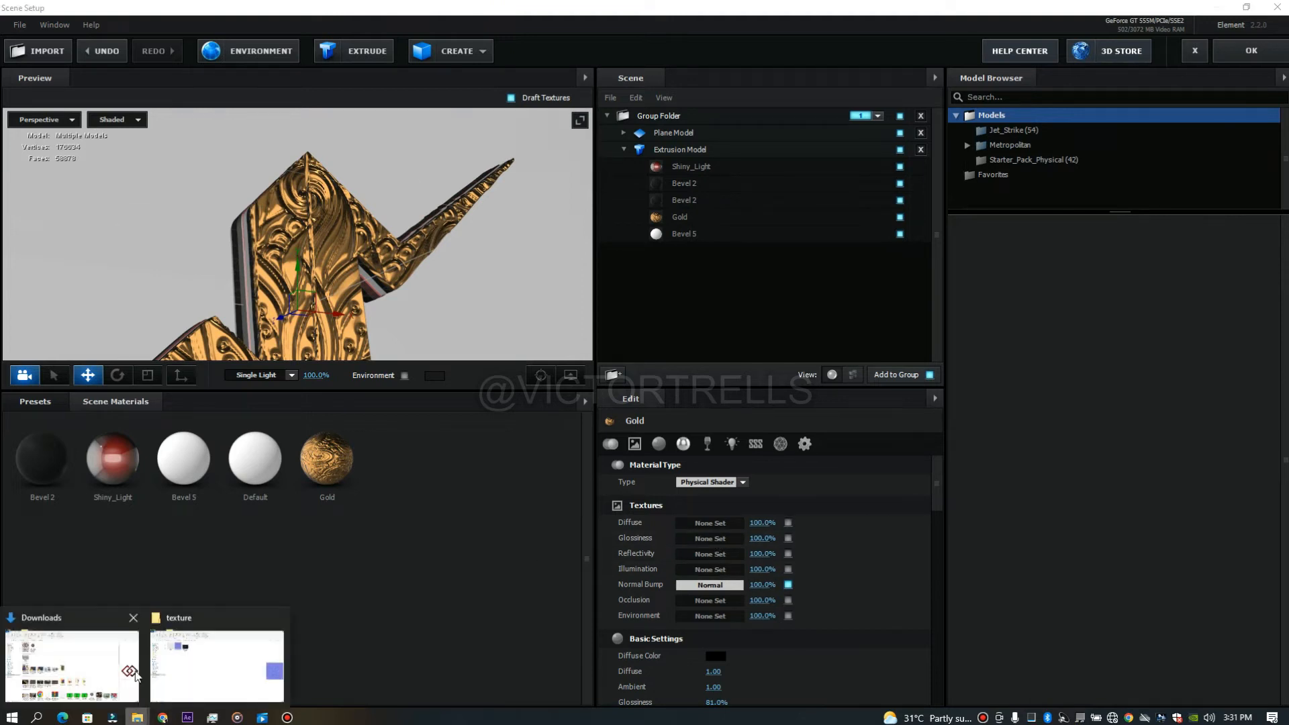
left_click(203, 656)
left_click_drag(200, 187, 703, 537)
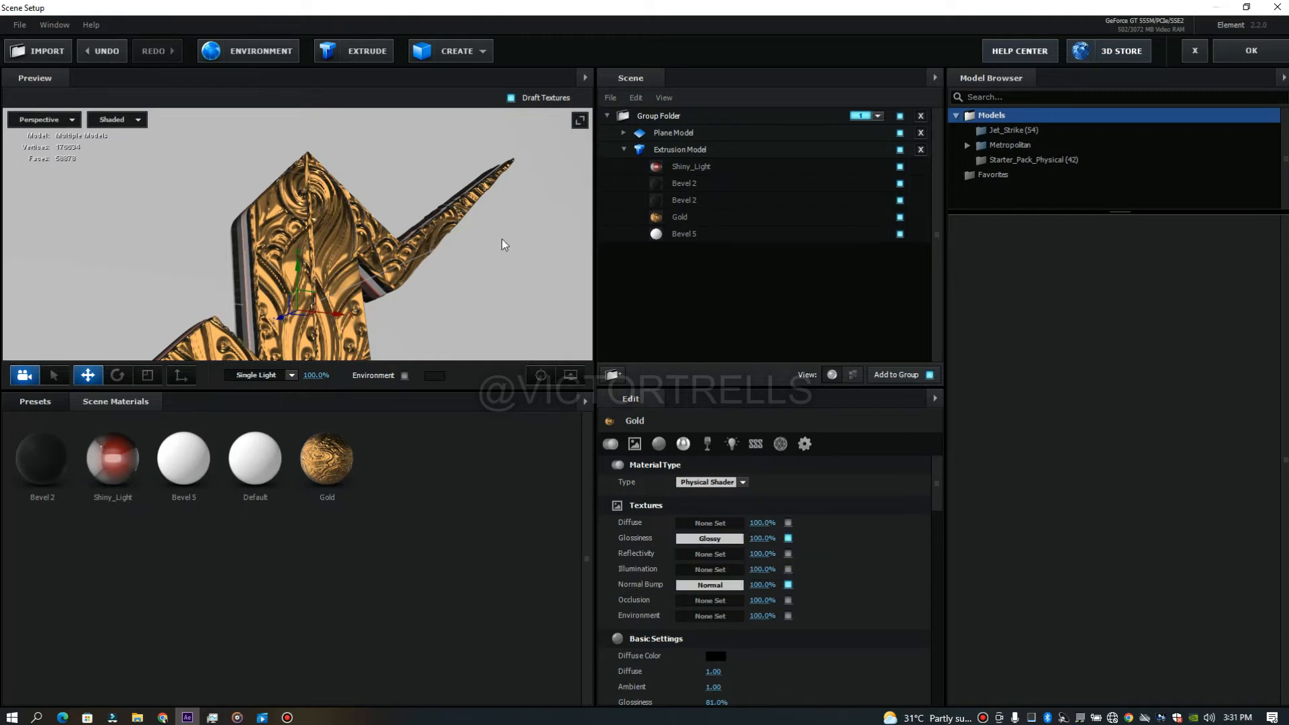
left_click_drag(363, 275, 297, 297)
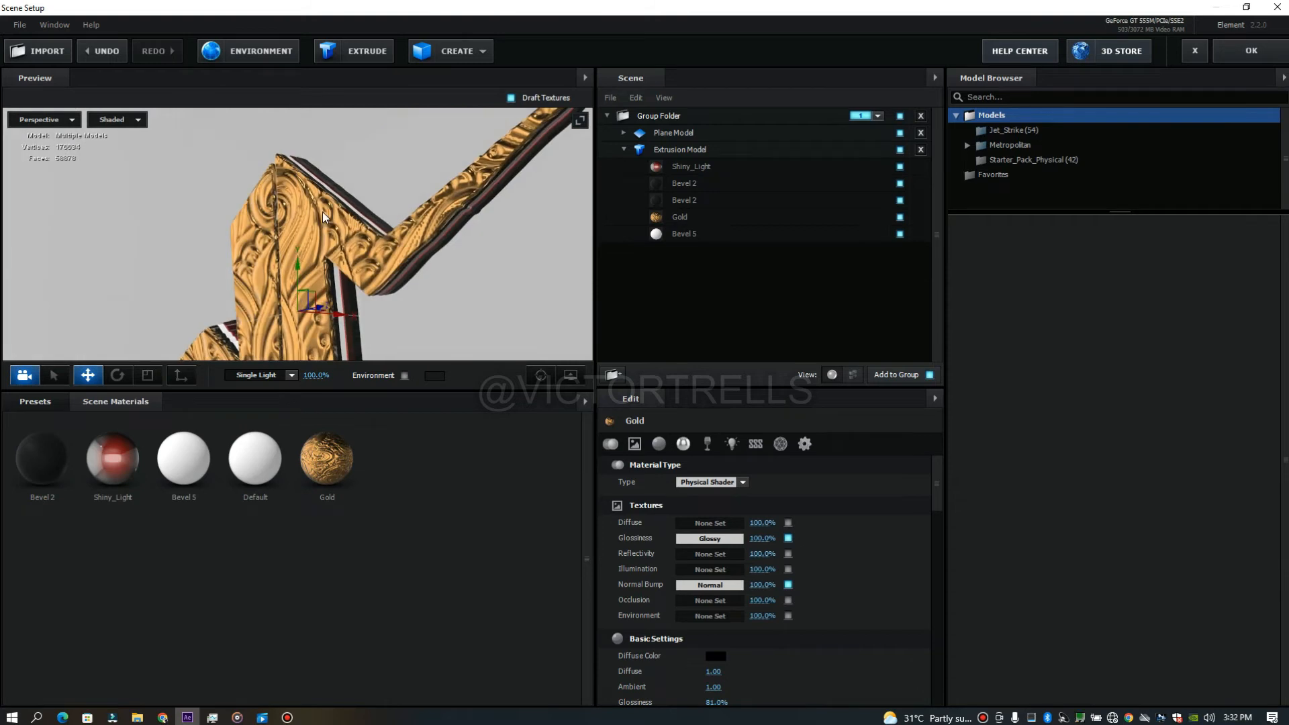
left_click_drag(322, 212, 361, 210)
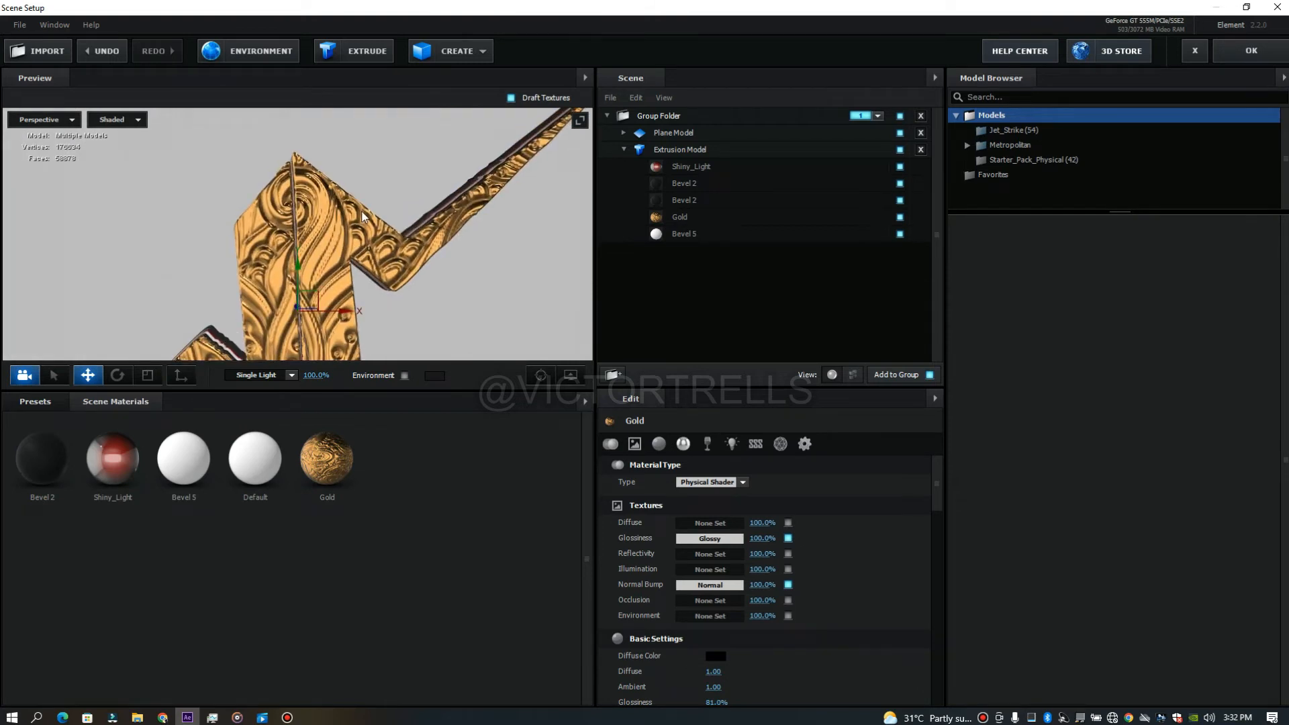
- Set the extrusion model's UV Repeat to 5.00 in both directions
left_click(700, 215)
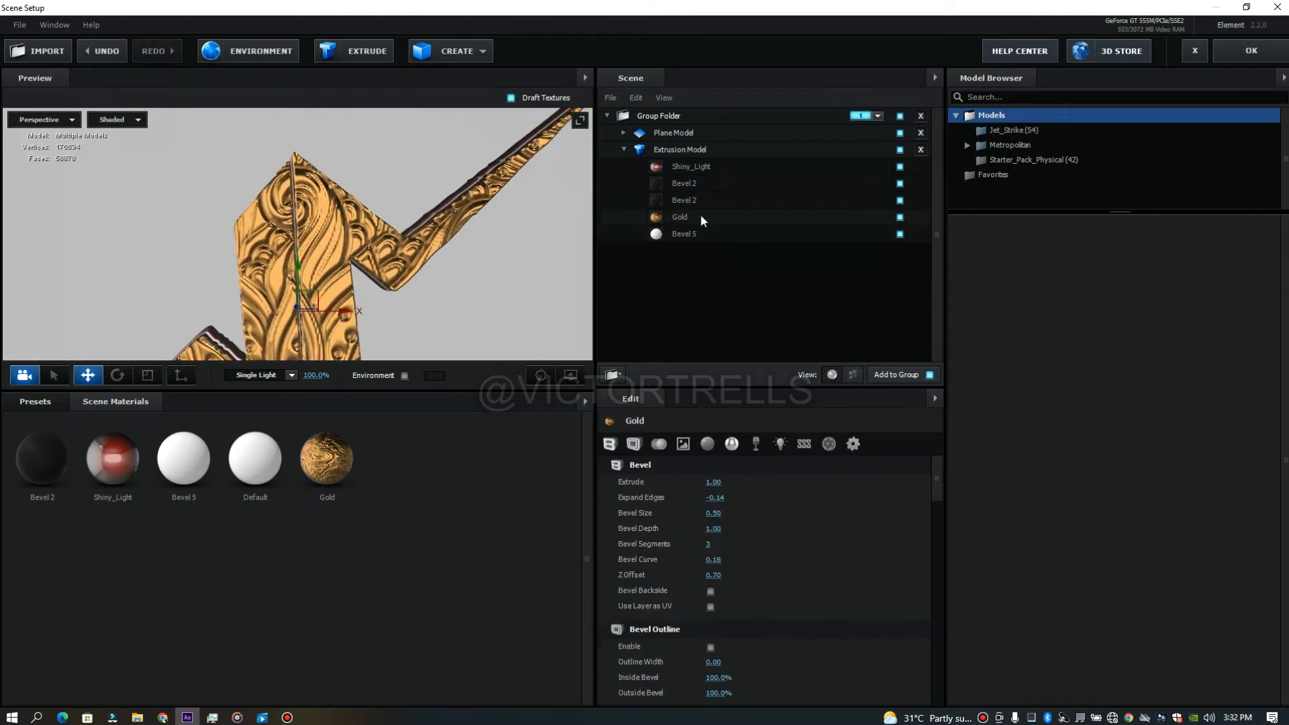
left_click(677, 149)
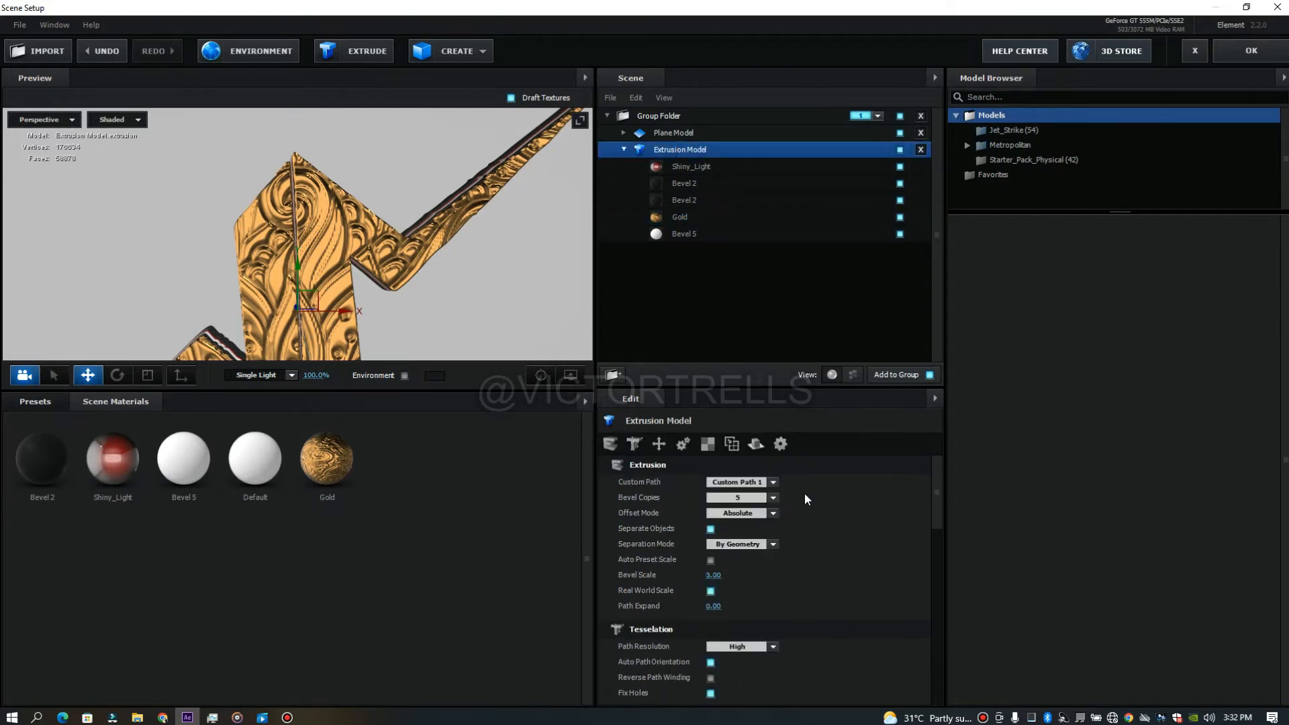
left_click(706, 445)
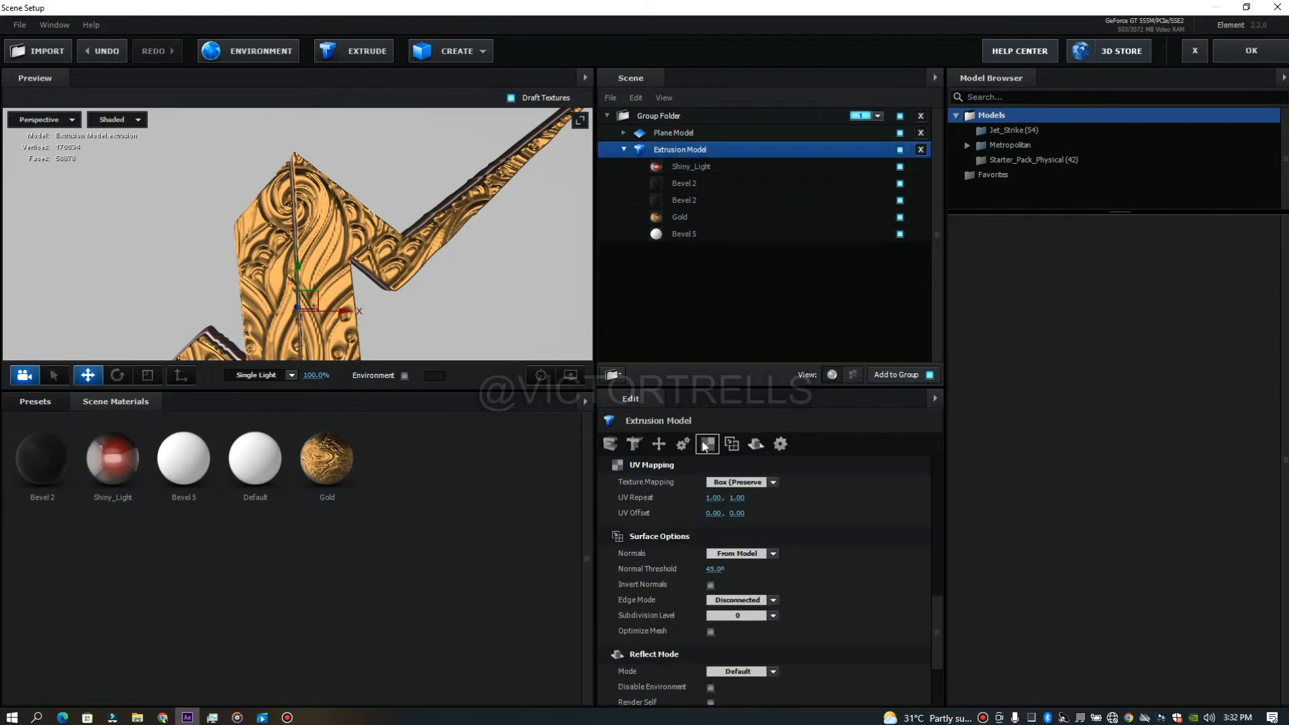
left_click(713, 498)
type("5")
key("Return")
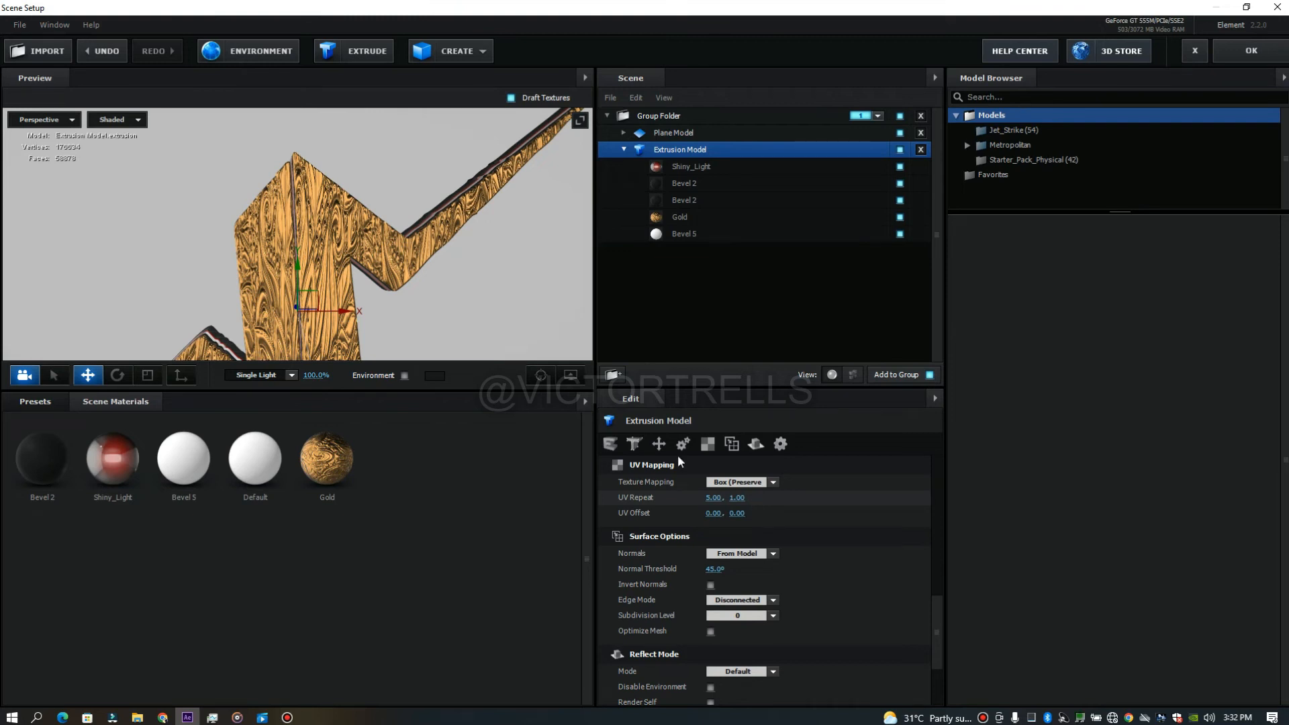
left_click(737, 497)
type("5")
key("Return")
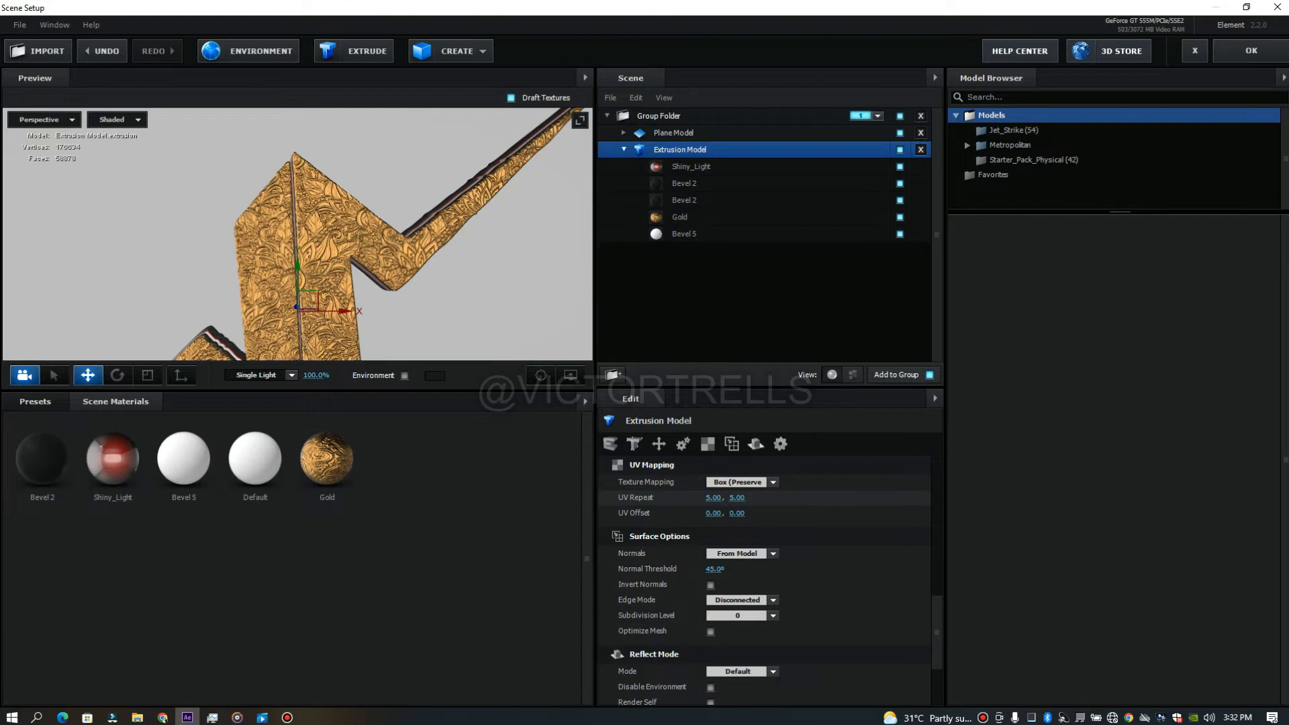
- Apply the textured Gold scene material to the extrusion model's Shiny_Light bevel and check the logo's side
left_click_drag(385, 270, 345, 264)
scroll(345, 263, "up", 3)
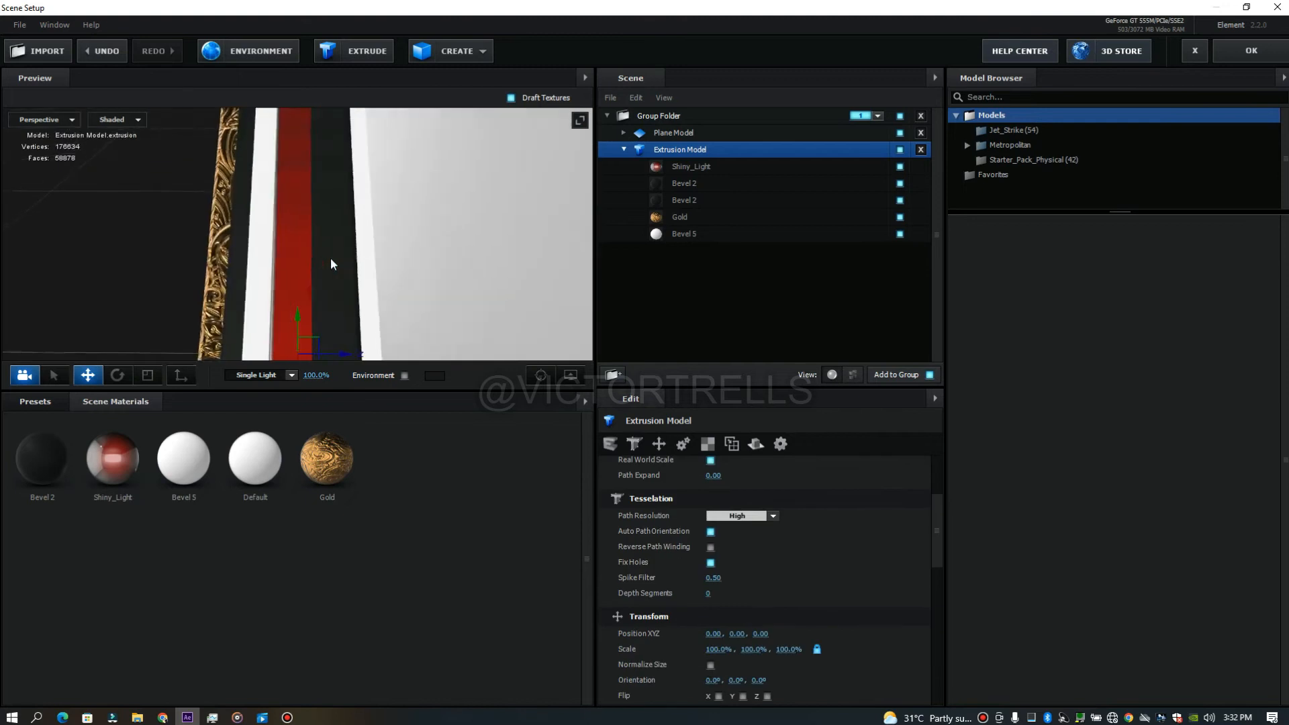
left_click_drag(330, 258, 336, 257)
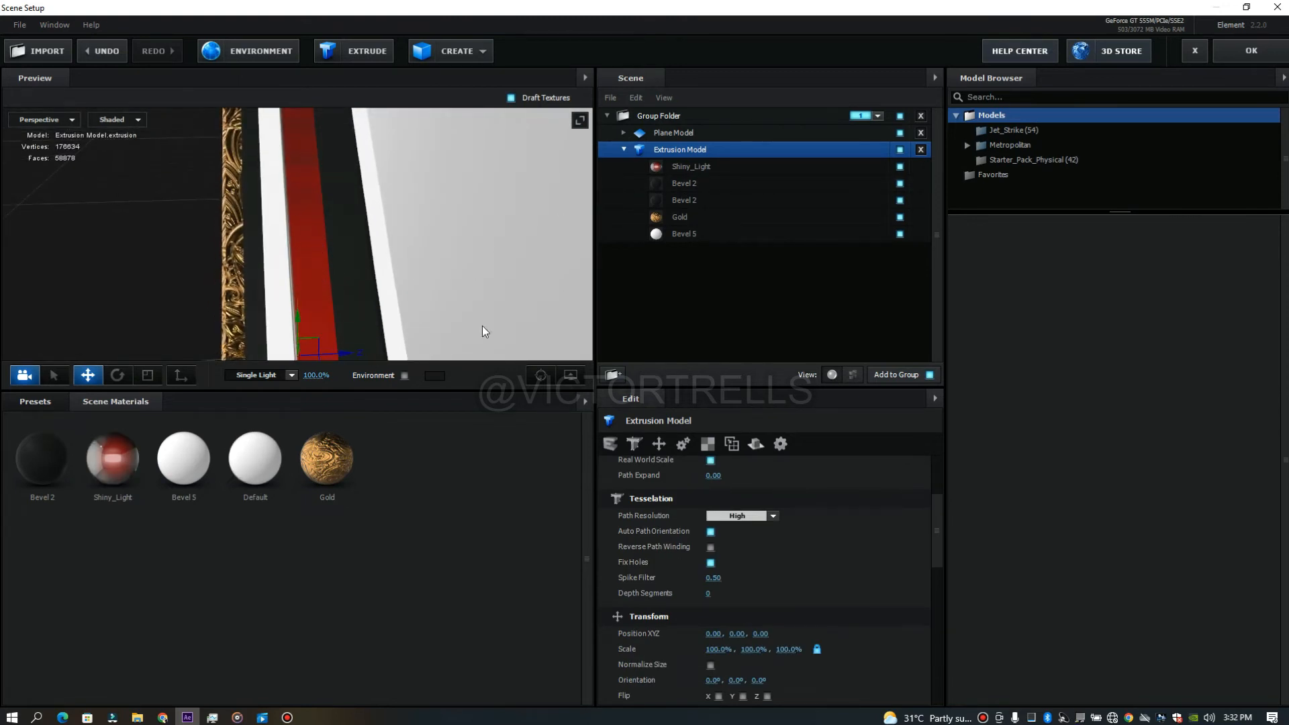
left_click(686, 166)
left_click_drag(316, 453, 691, 165)
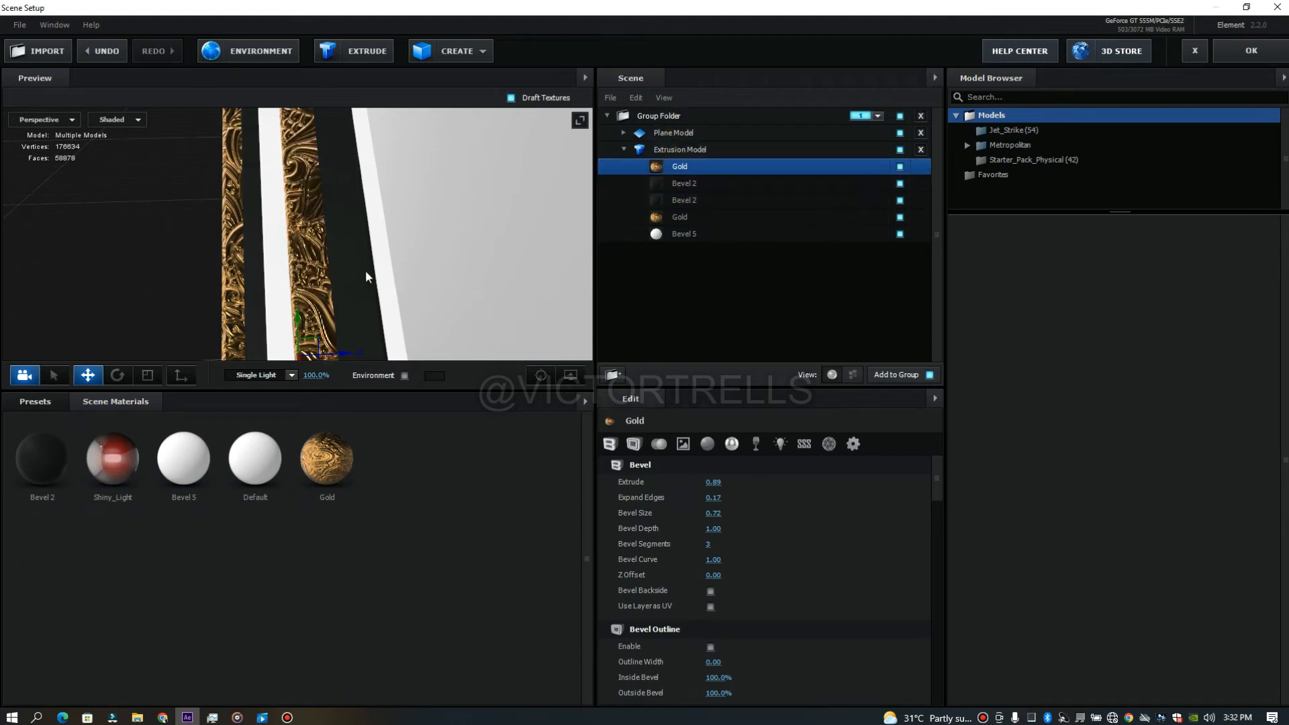
left_click_drag(346, 247, 303, 252)
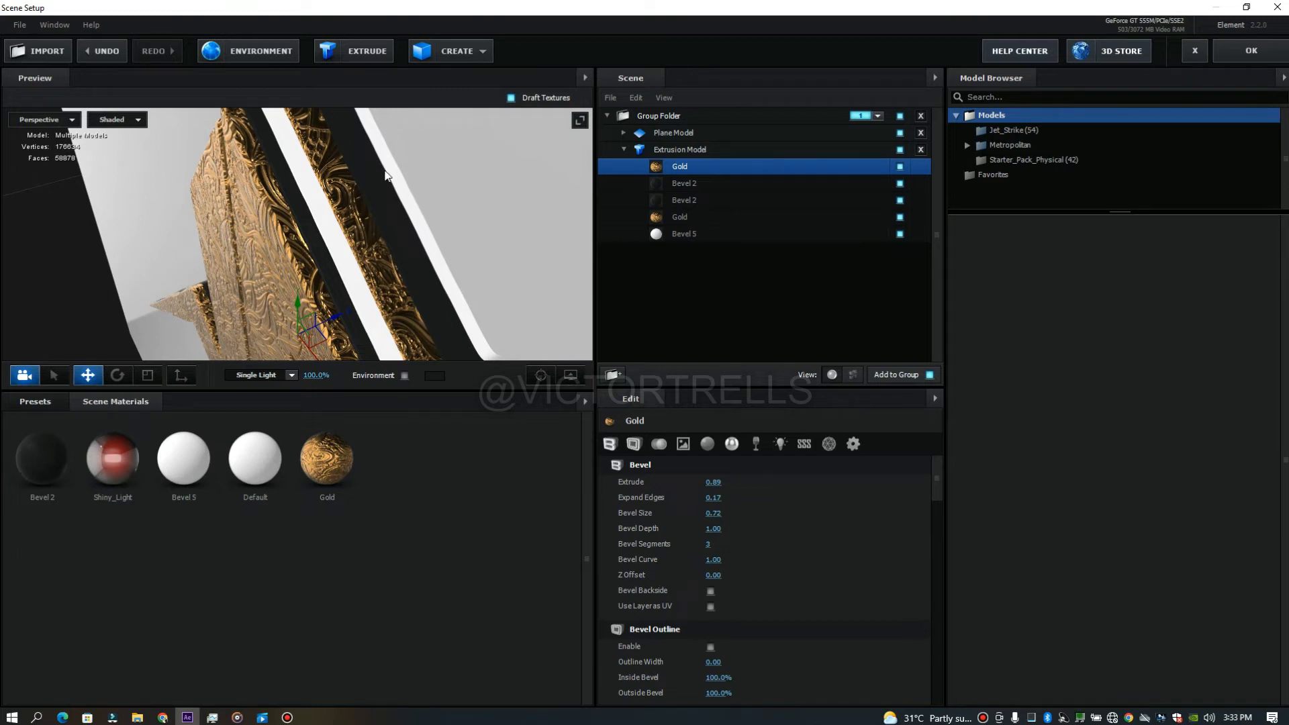
- Apply the textured Gold scene material to the Bevel 5 layer and inspect the logo's side and face
left_click_drag(312, 462, 704, 239)
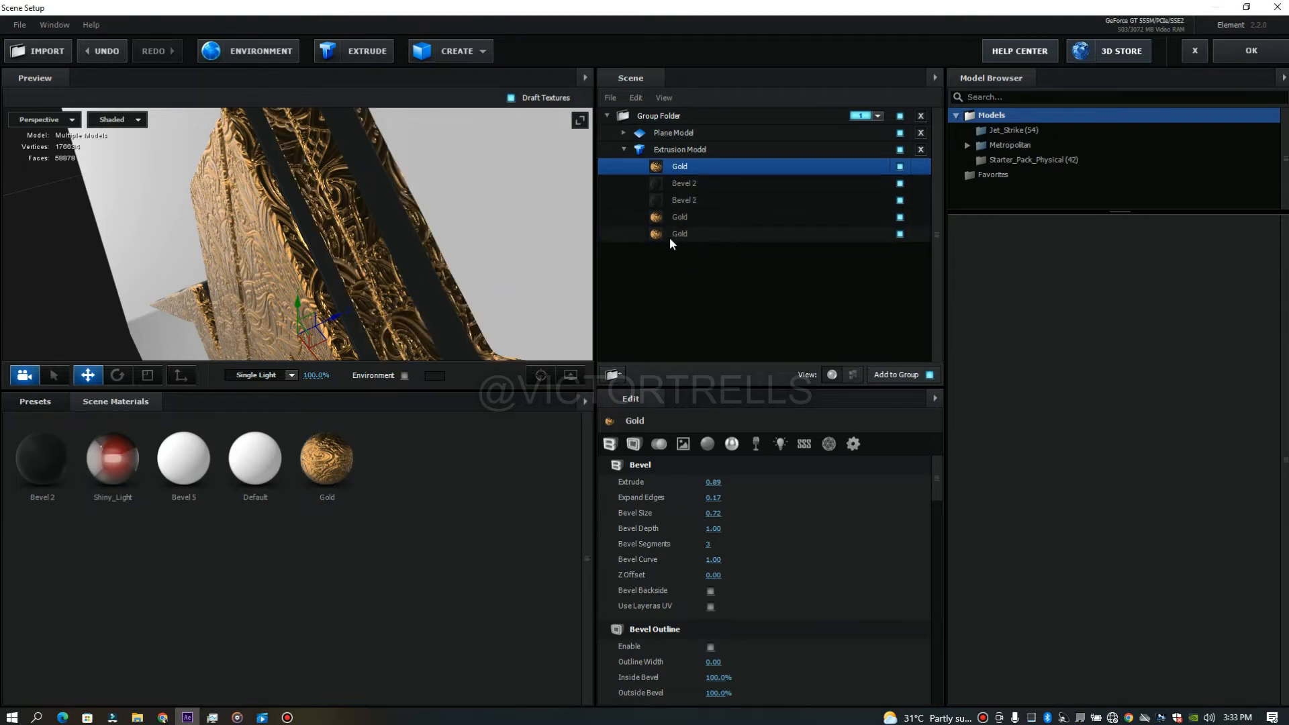
key("ctrl+z")
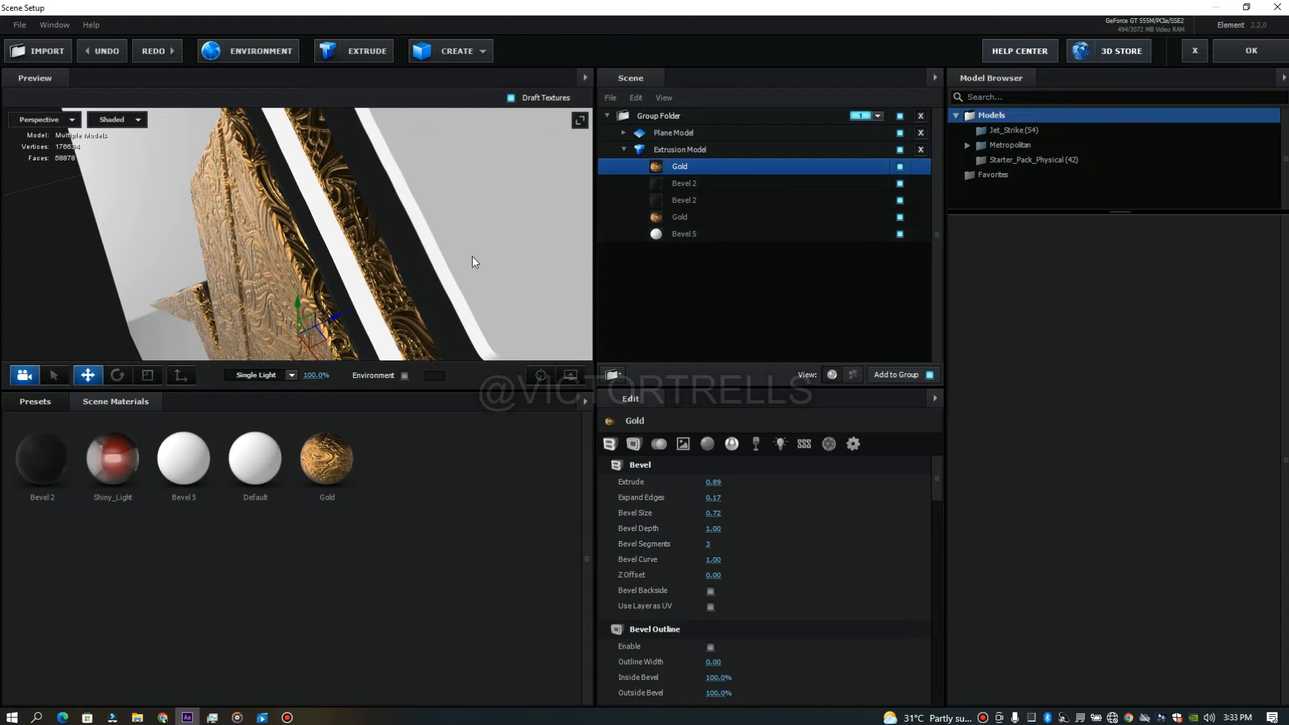
left_click_drag(461, 230, 509, 196)
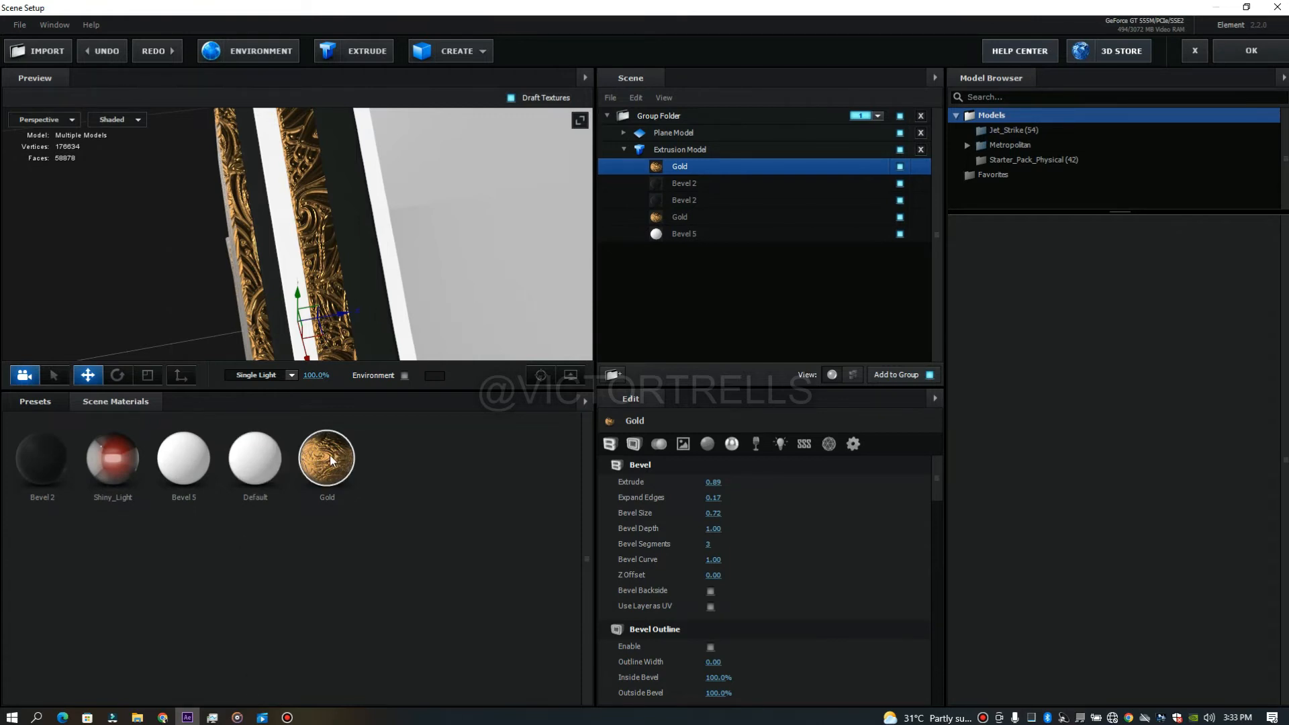
left_click_drag(329, 455, 690, 236)
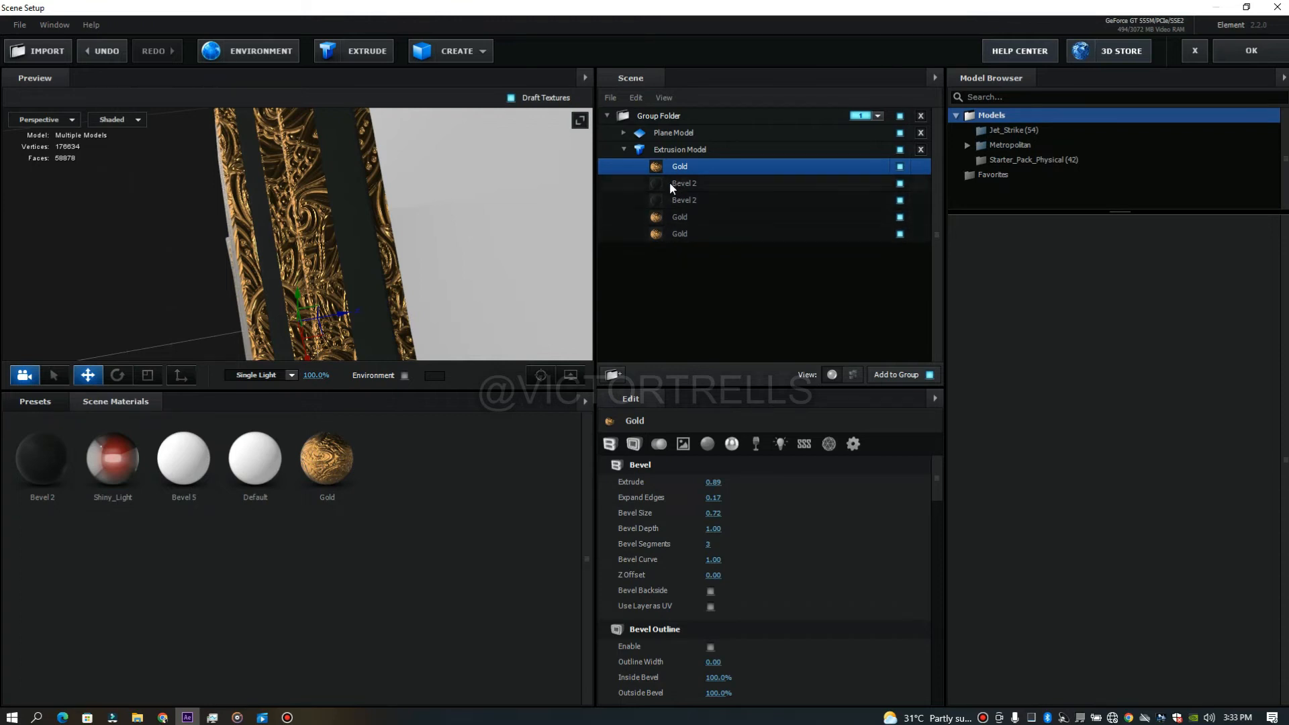
left_click_drag(377, 219, 332, 241)
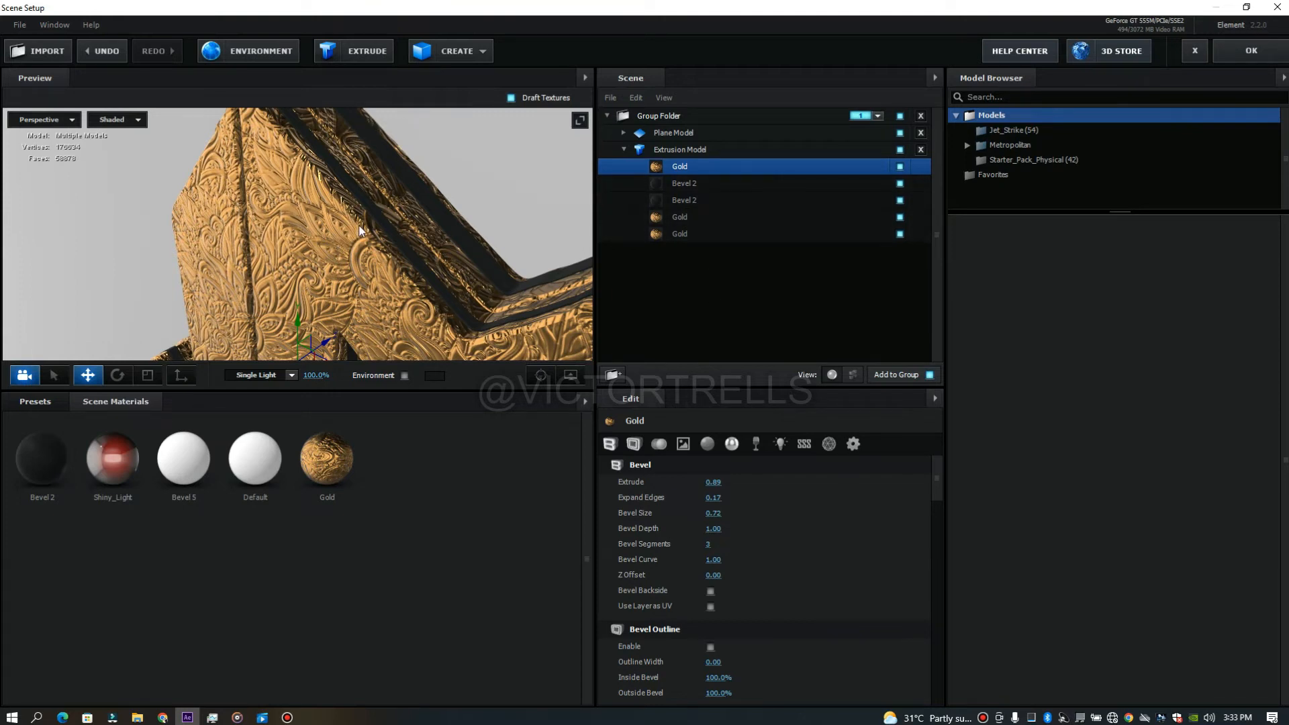
scroll(359, 225, "down", 1)
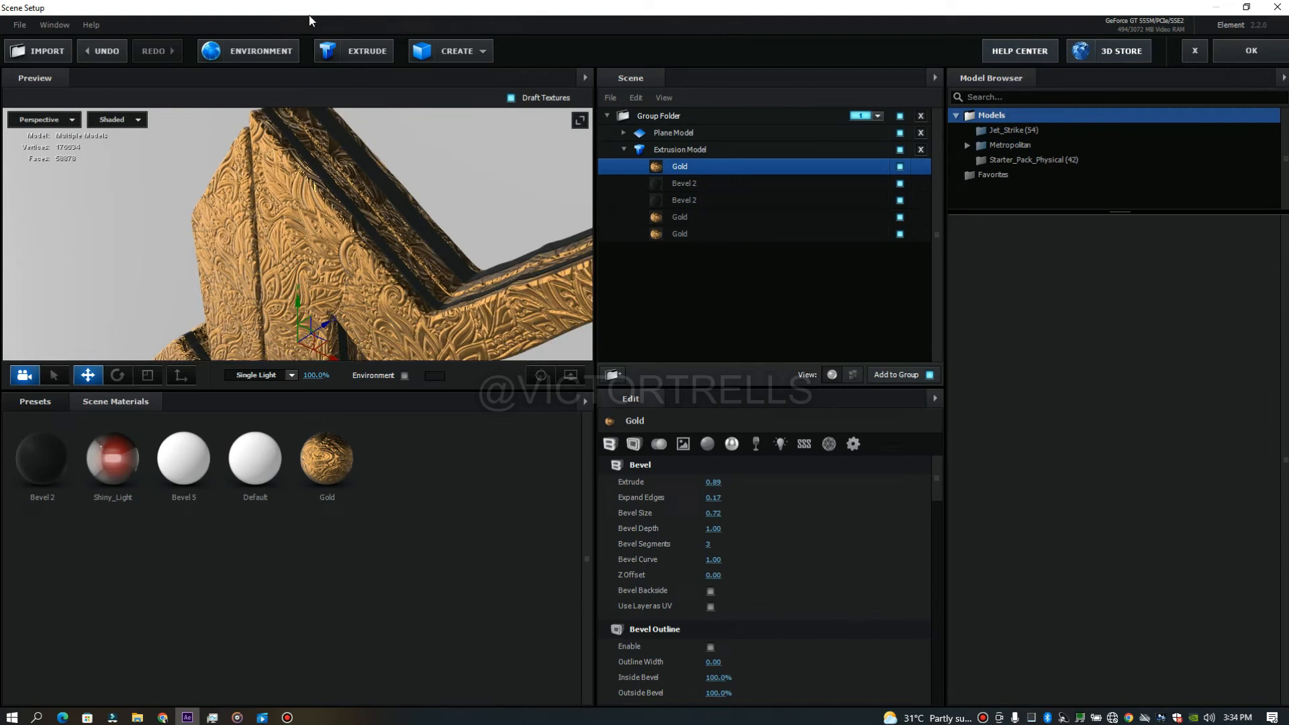
- Add a second extrusion model at Z position -0.14 and flatten its Z scale to 6.4%
left_click(374, 54)
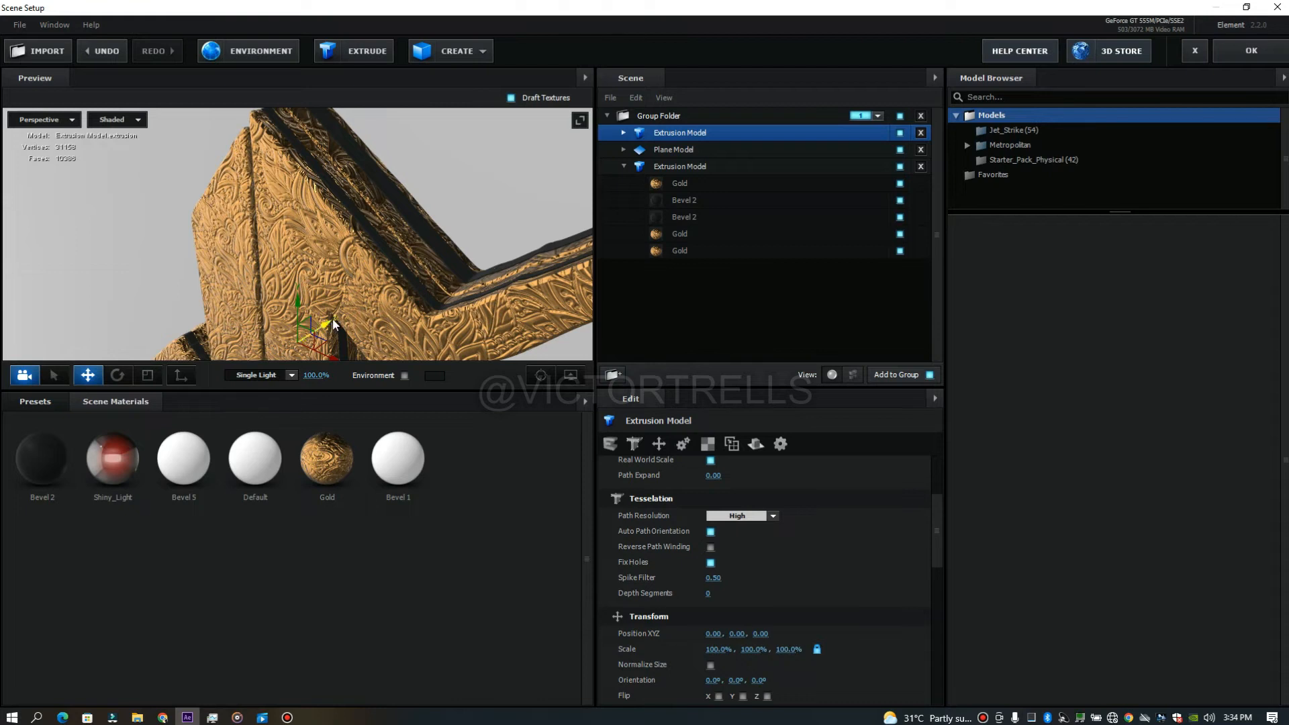
left_click_drag(334, 325, 294, 328)
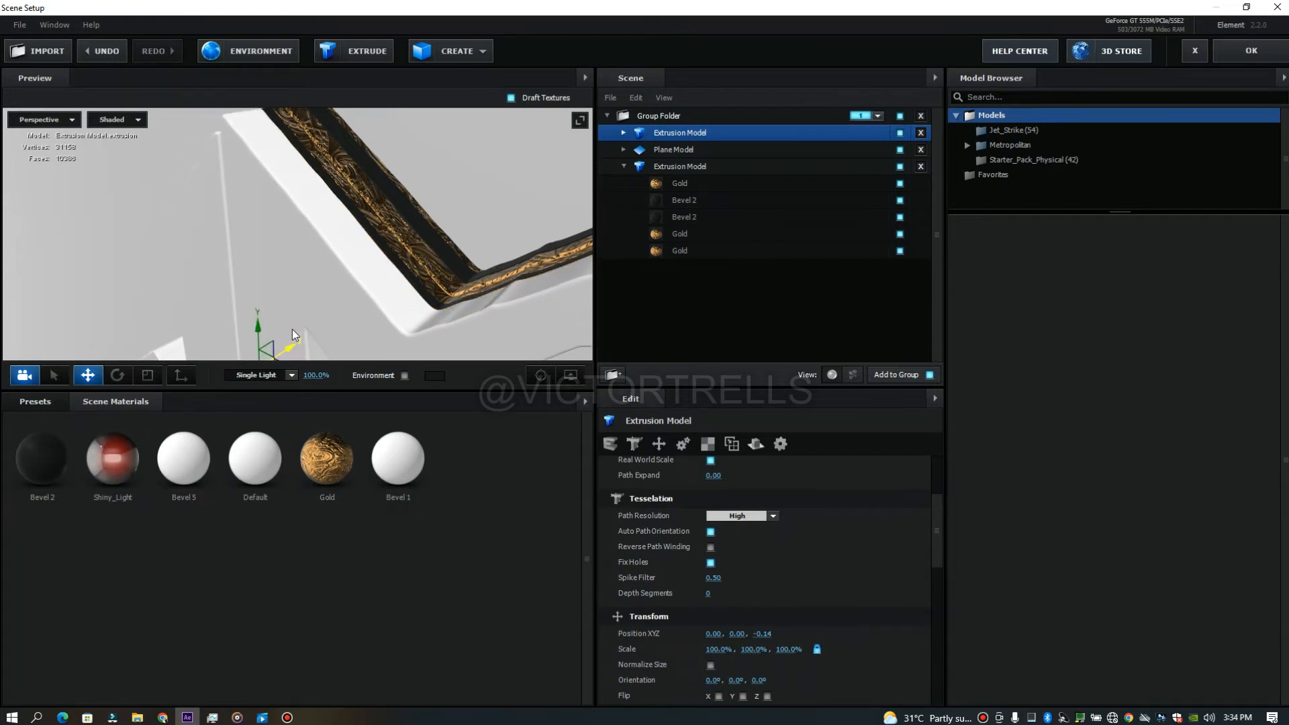
left_click(147, 376)
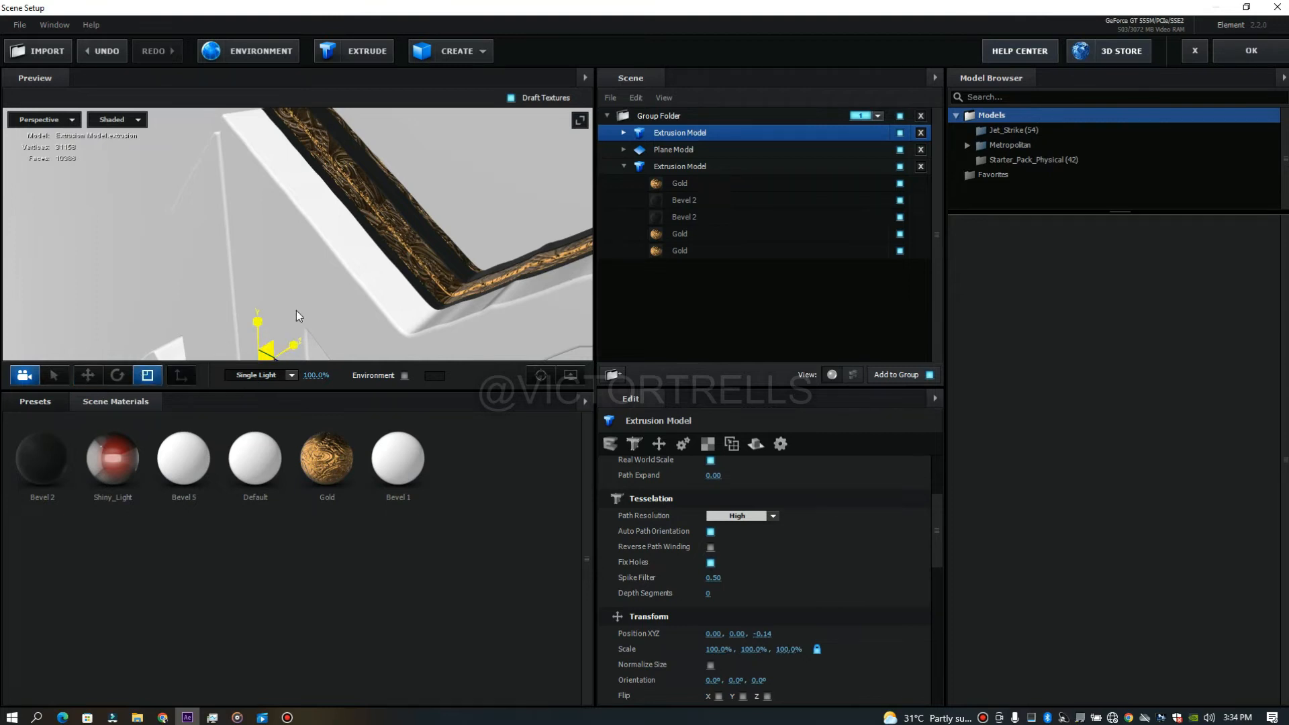
left_click_drag(295, 347, 277, 353)
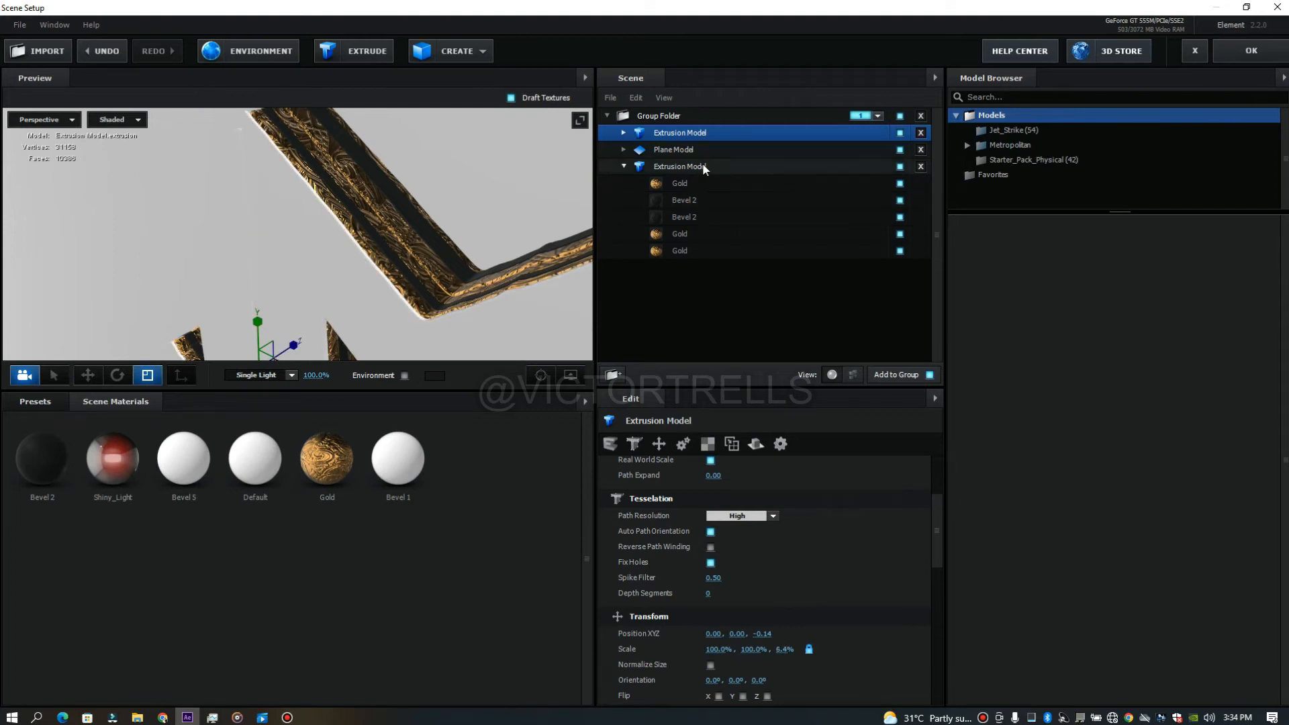
- Set the Extrude value of the new extrusion model's Bevel 1 to 0.03
left_click_drag(939, 511, 937, 416)
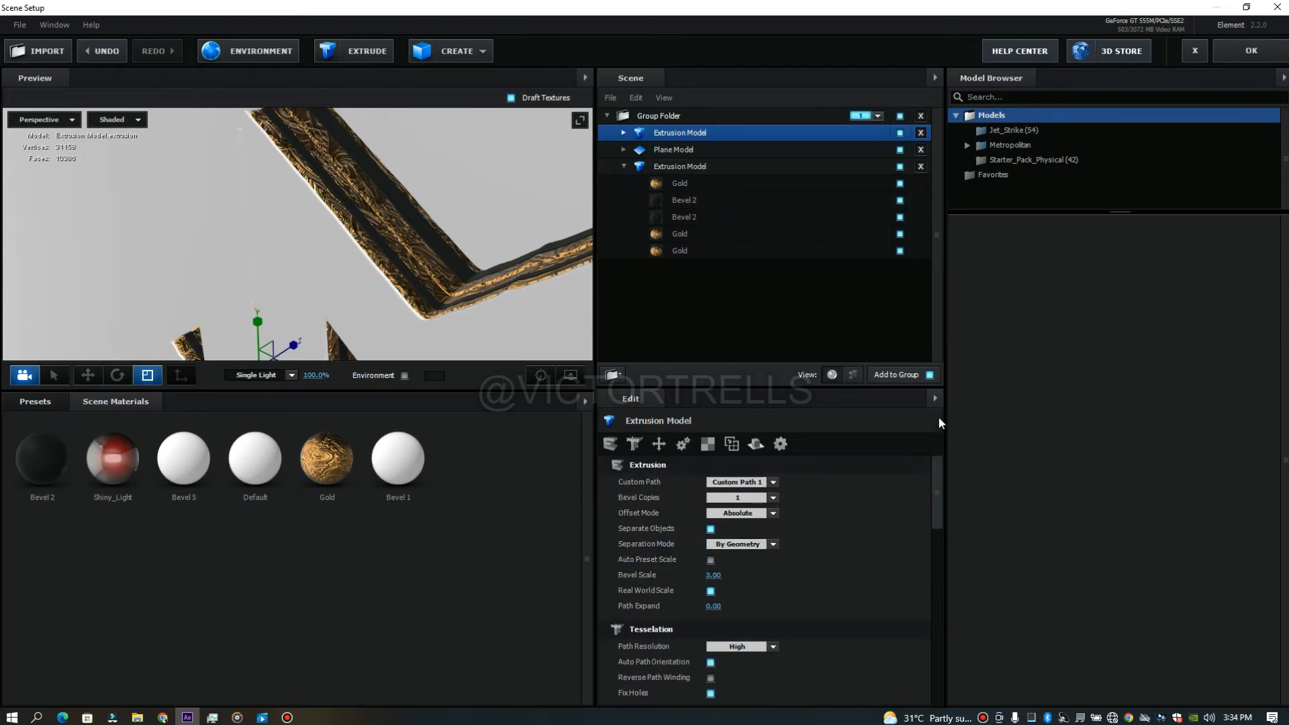
left_click(622, 133)
left_click(716, 148)
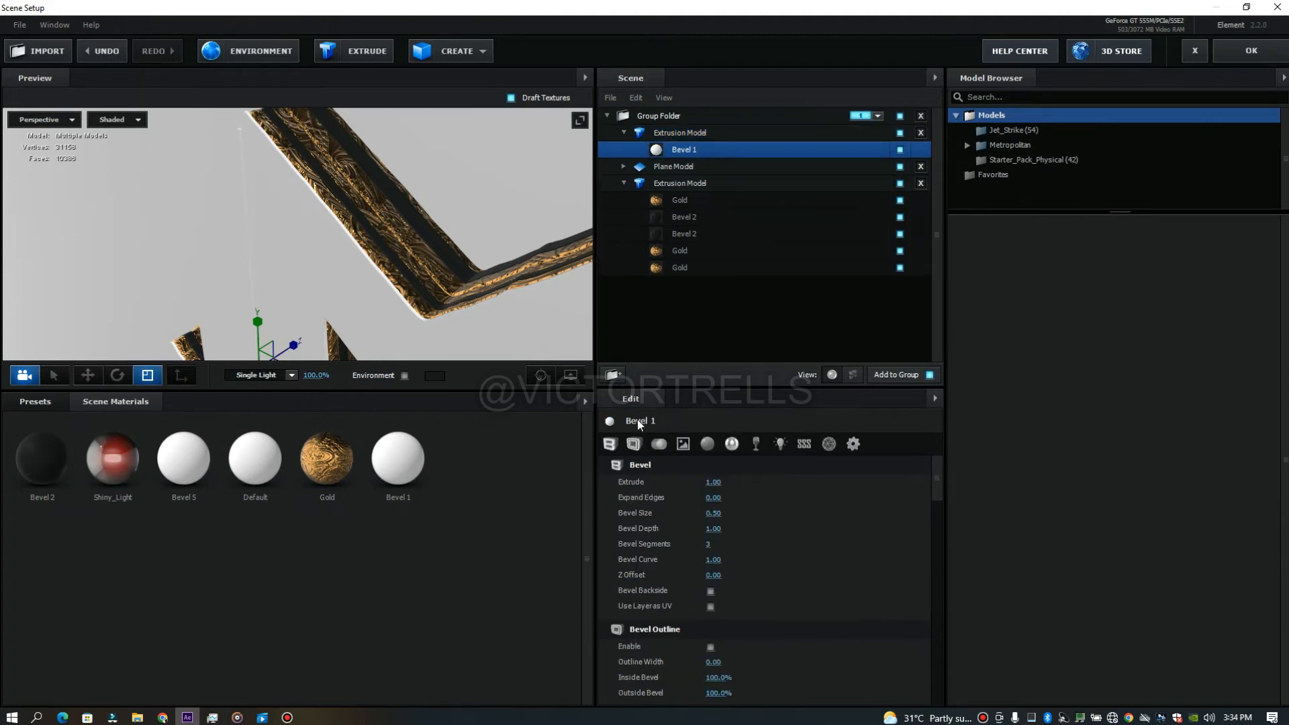
left_click_drag(714, 483, 650, 483)
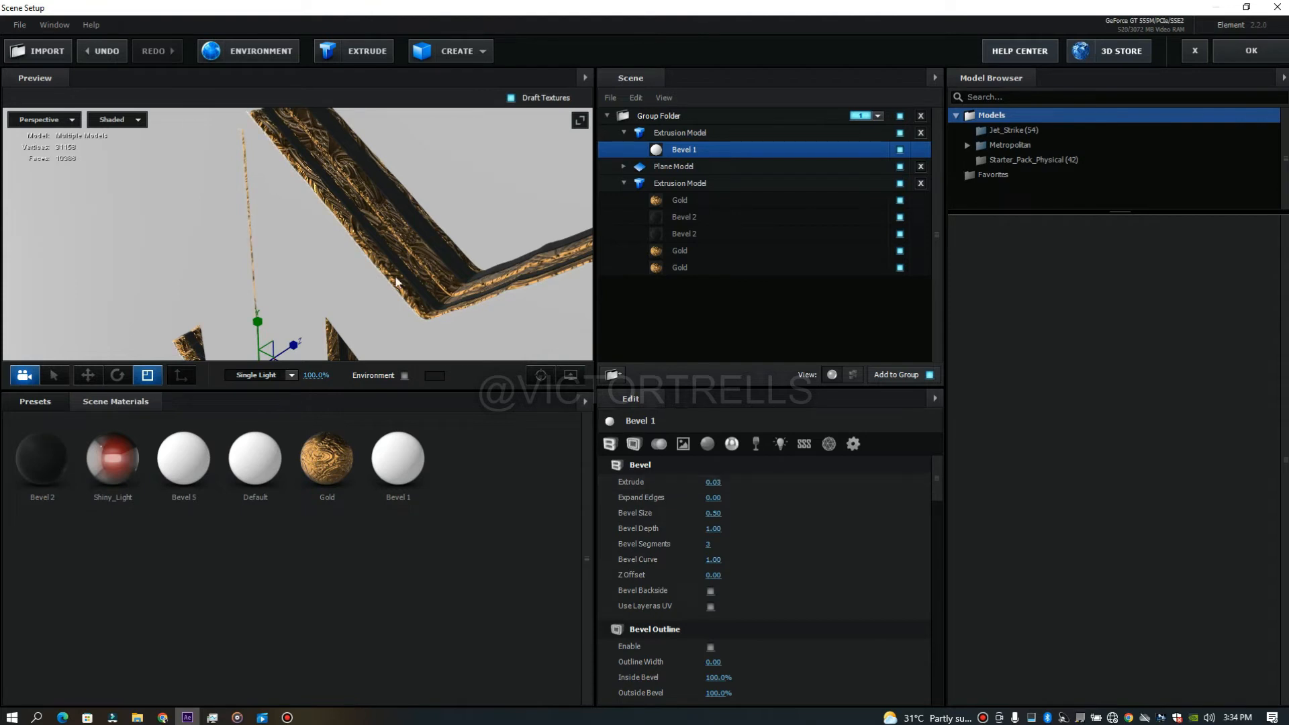
- Hide the Plane Model and inspect the thin front extrusion against the gold bevels from the front and side
left_click_drag(364, 179, 379, 181)
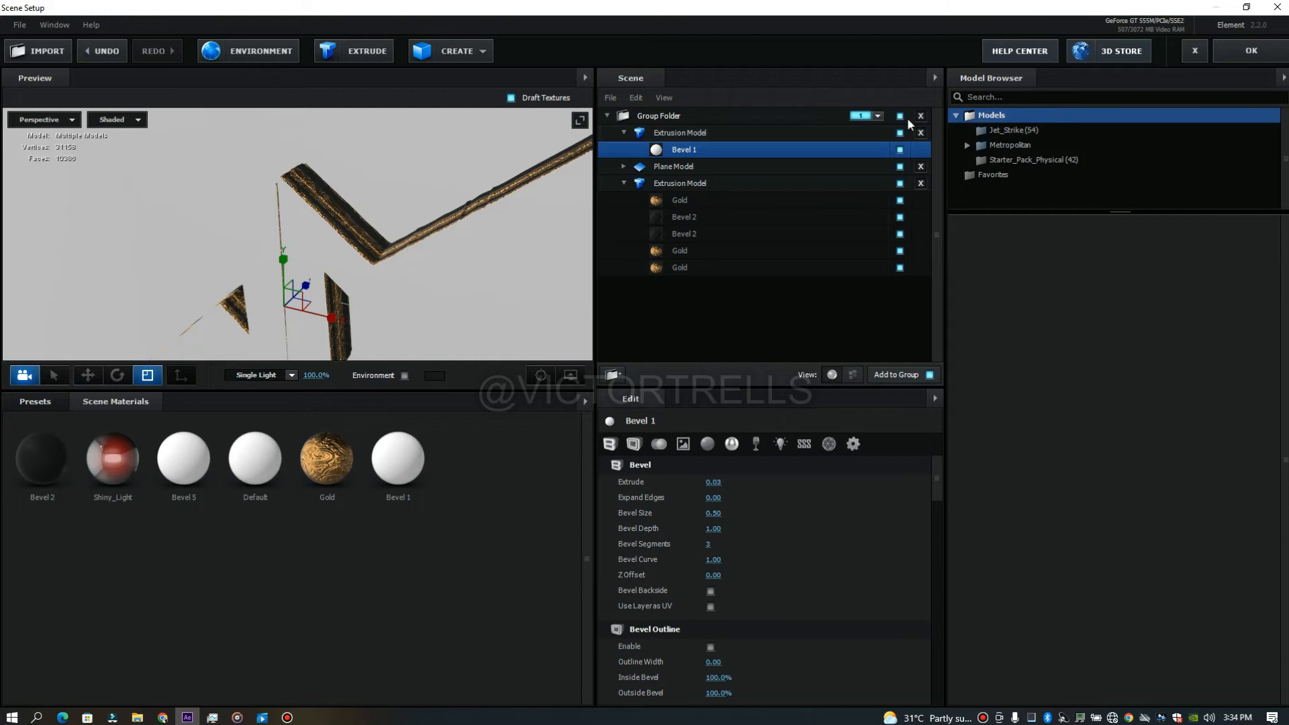
left_click(899, 167)
left_click_drag(420, 177, 445, 167)
scroll(356, 205, "up", 6)
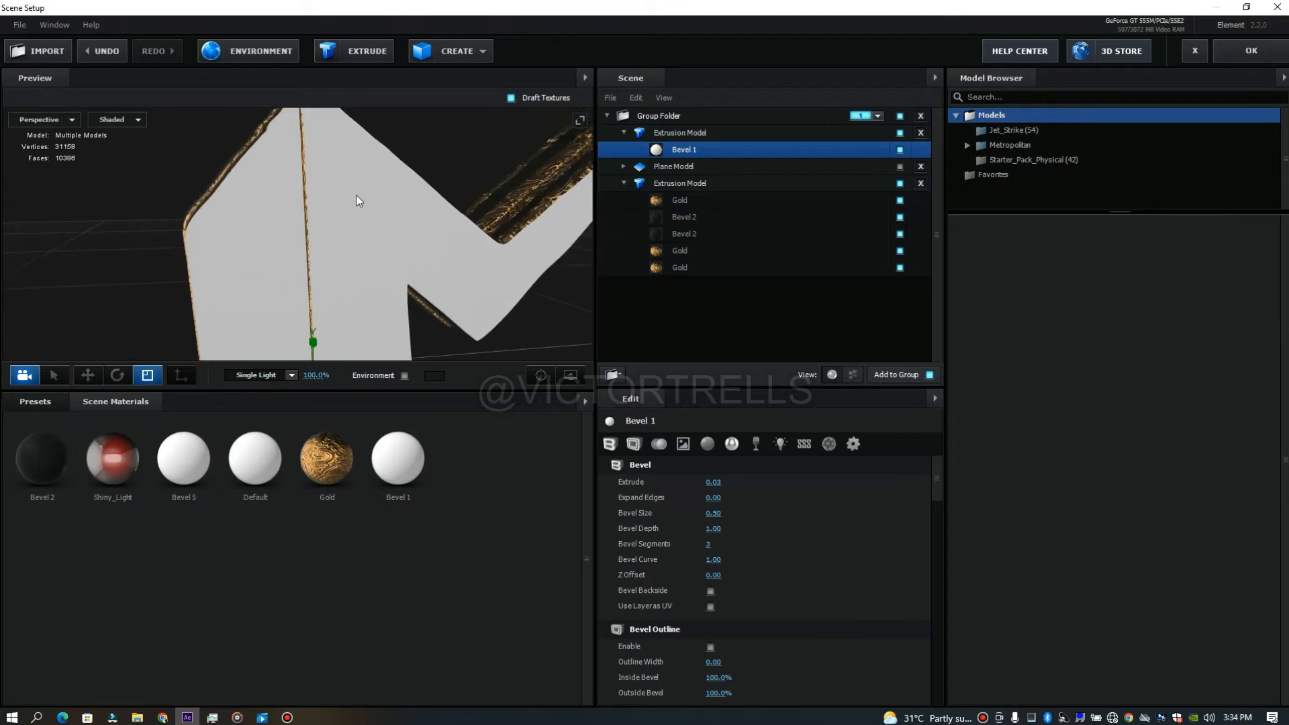
scroll(355, 195, "up", 3)
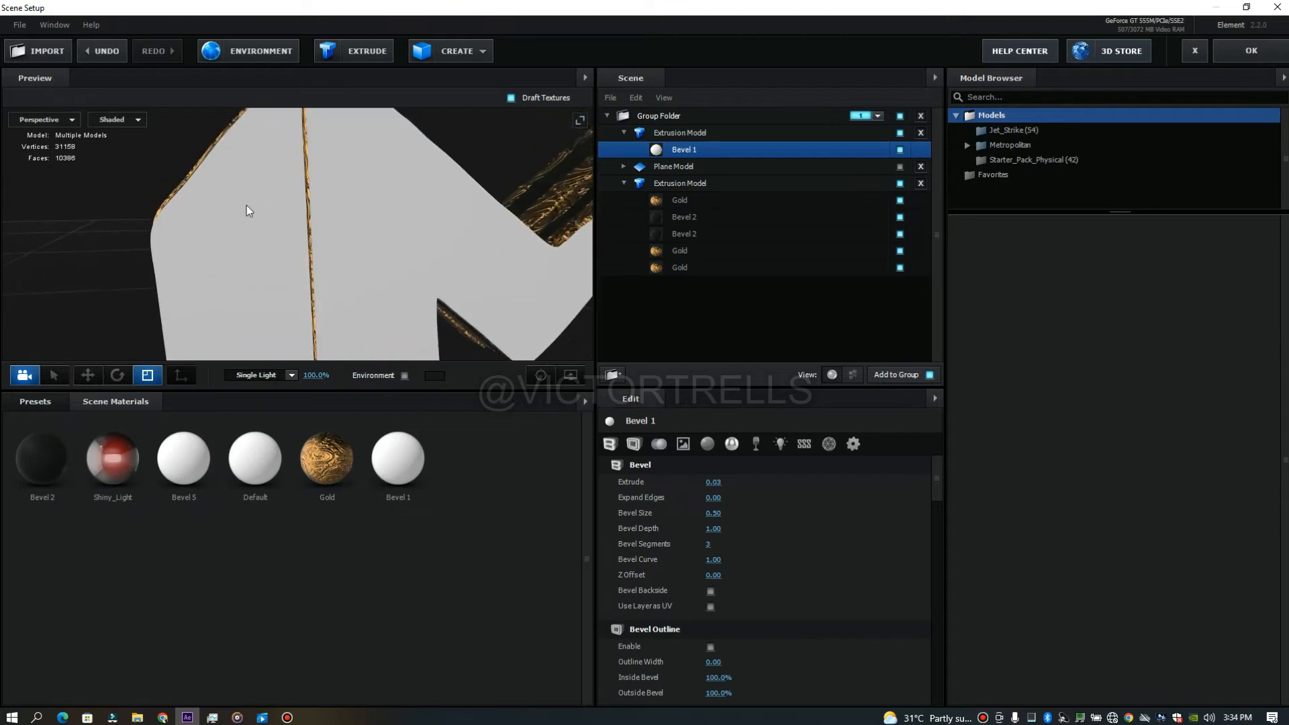
left_click_drag(248, 216, 287, 224)
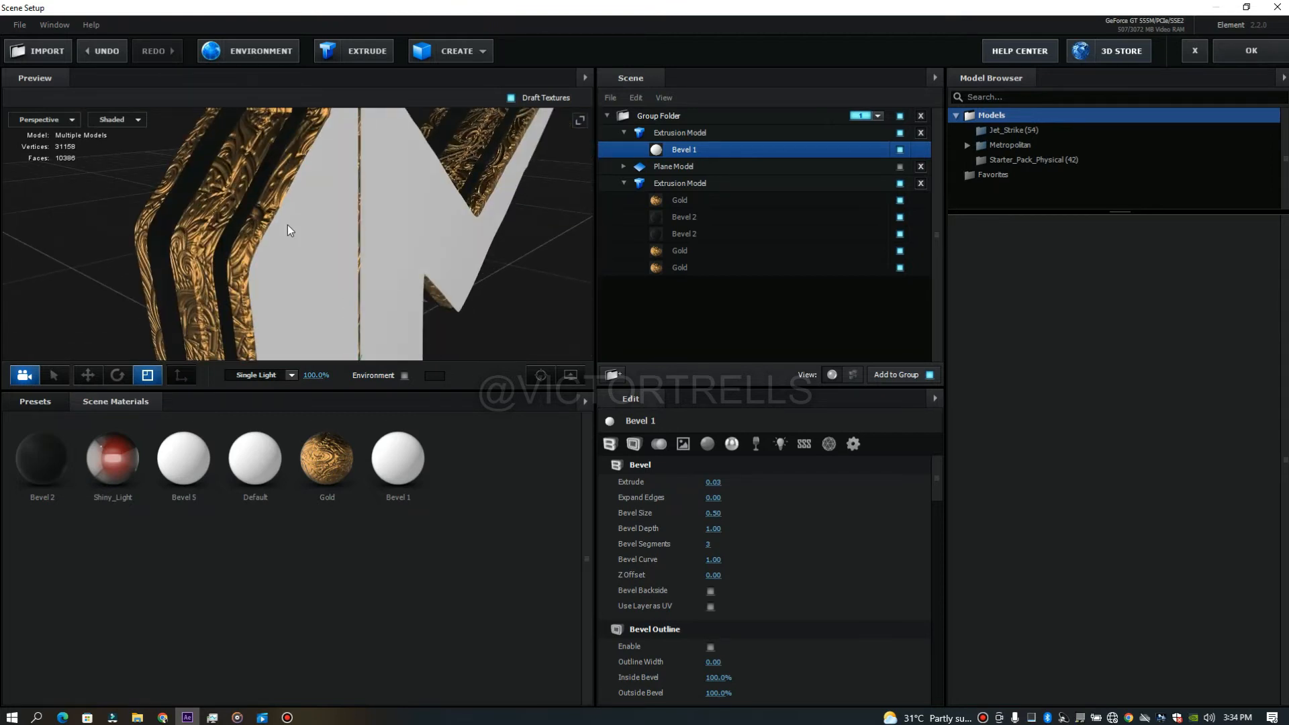
- Set Expand Edges of the front extrusion's Bevel 1 to -0.44 and check its fit on the logo's face
left_click_drag(711, 498, 687, 499)
left_click_drag(467, 328, 418, 272)
scroll(418, 271, "down", 3)
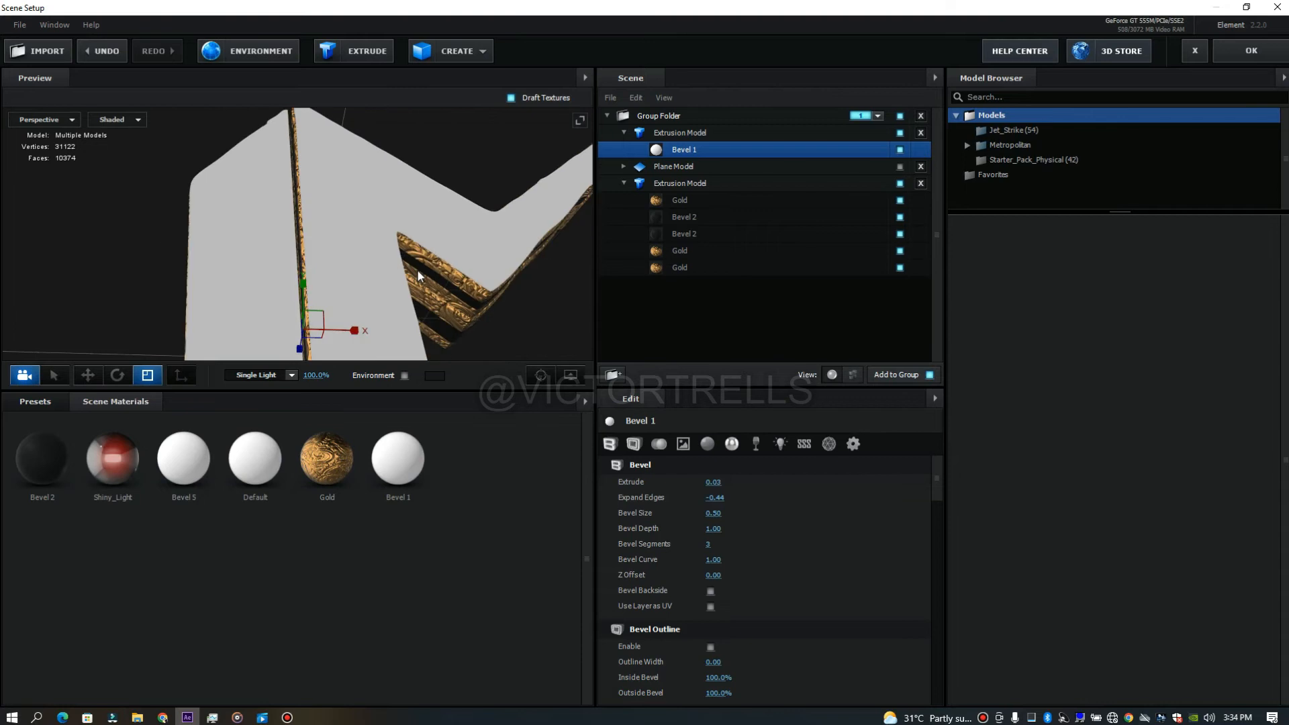
scroll(418, 271, "down", 2)
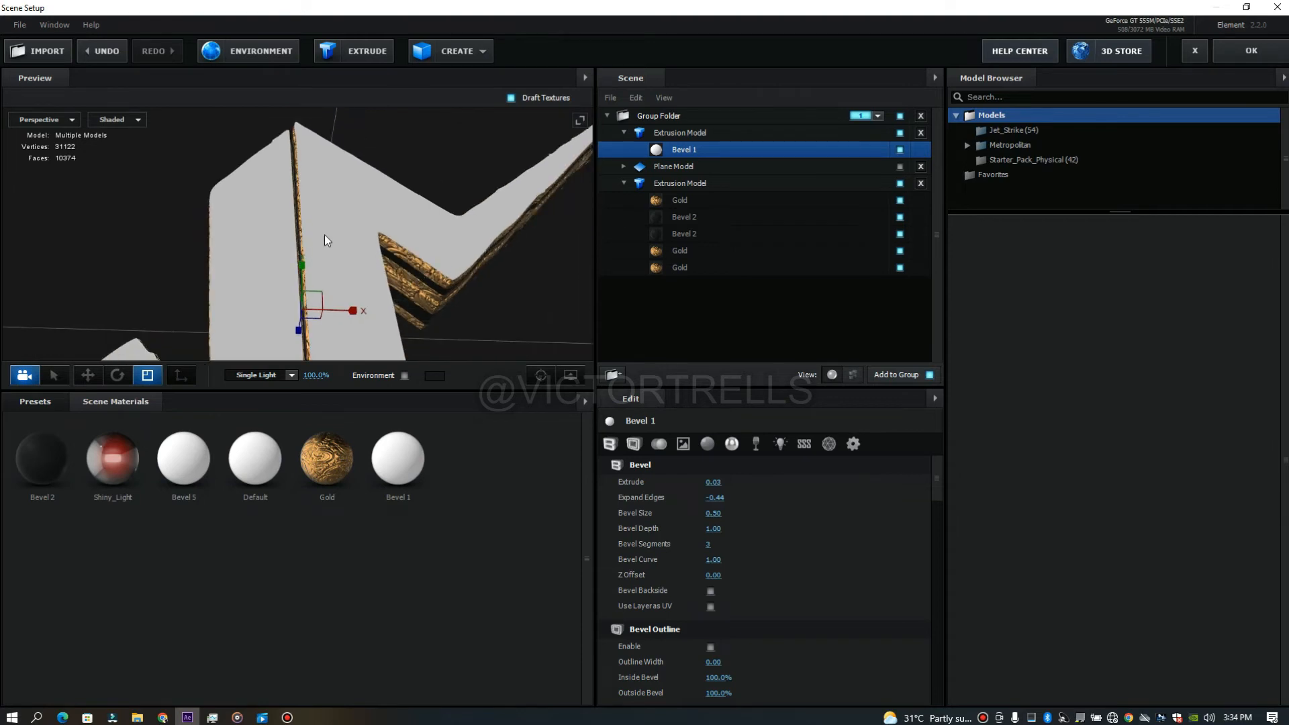
left_click_drag(325, 235, 430, 250)
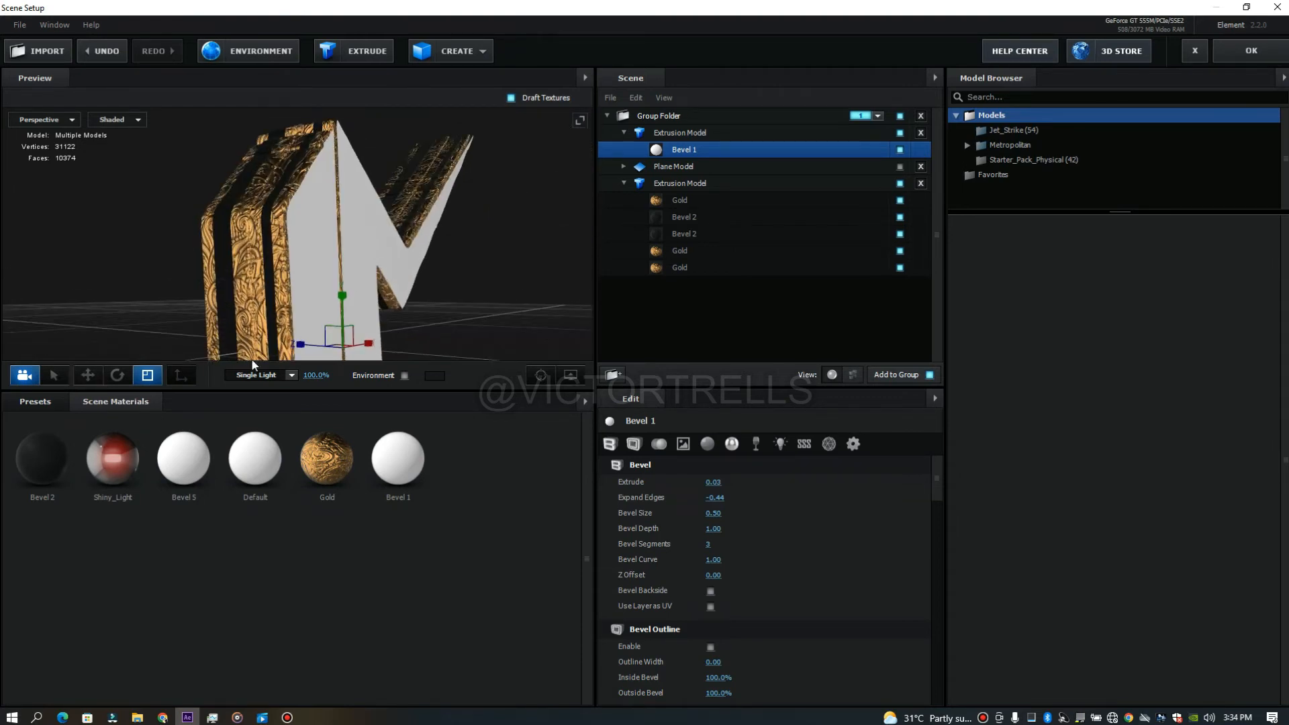
- Move the thin front extrusion slightly along Z toward the gold bevels and check the gap from the side
left_click(87, 374)
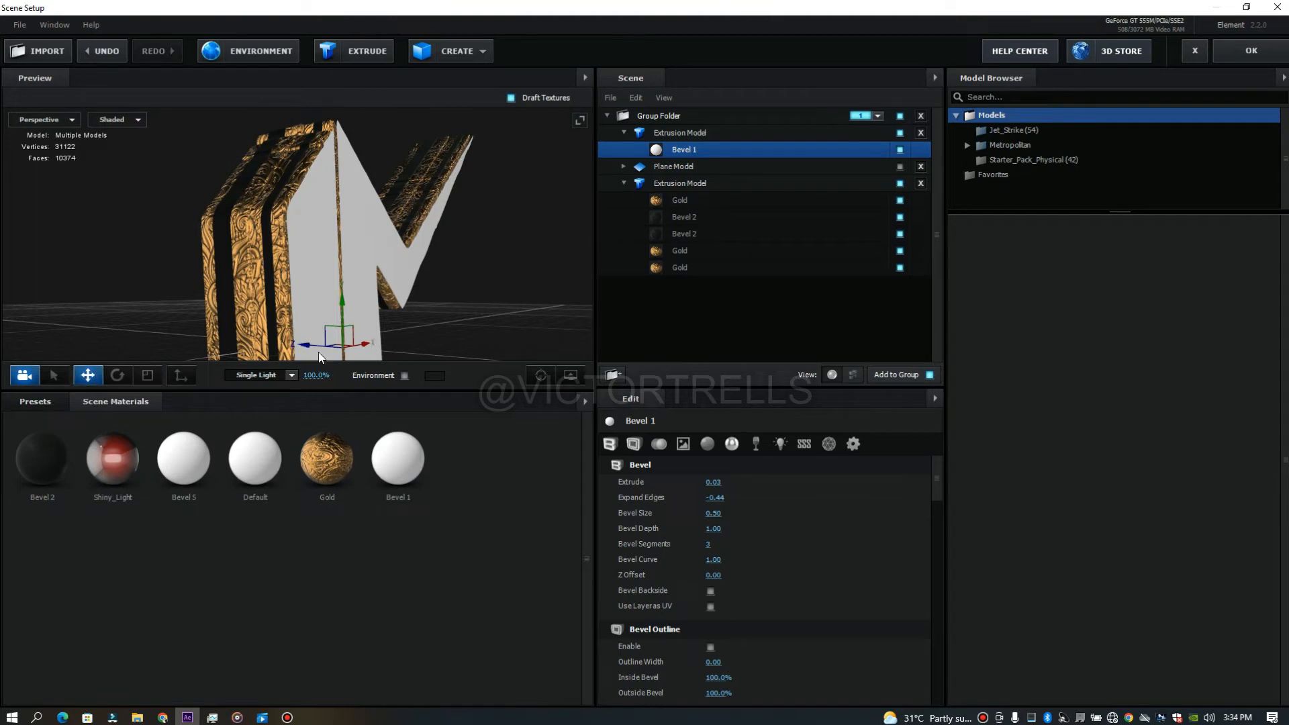
left_click_drag(305, 342, 301, 341)
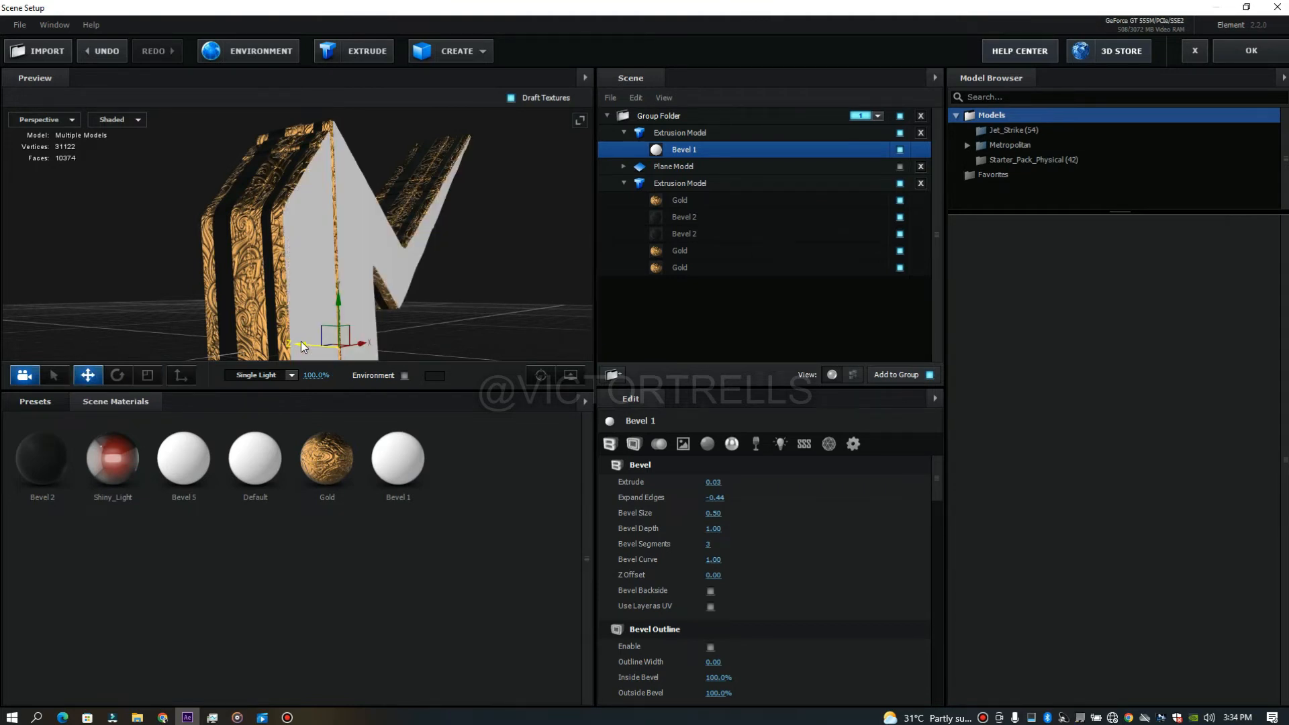
left_click_drag(461, 296, 495, 301)
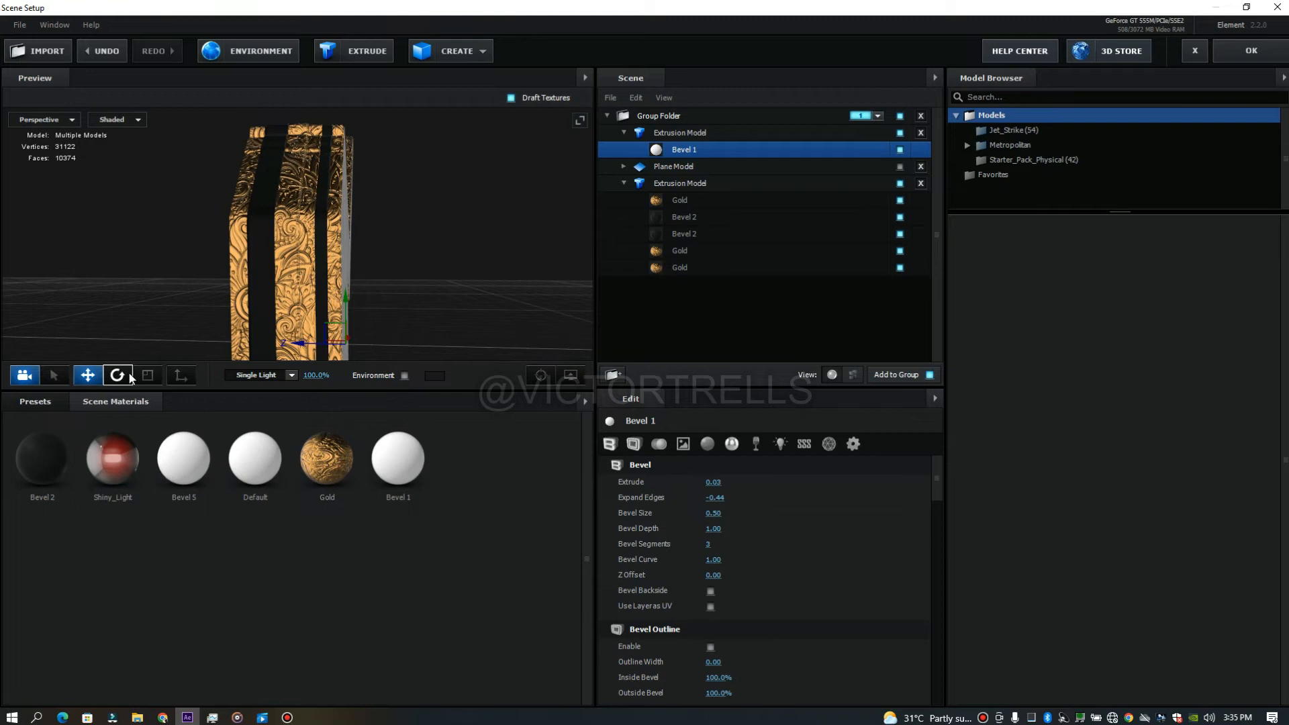
left_click(147, 374)
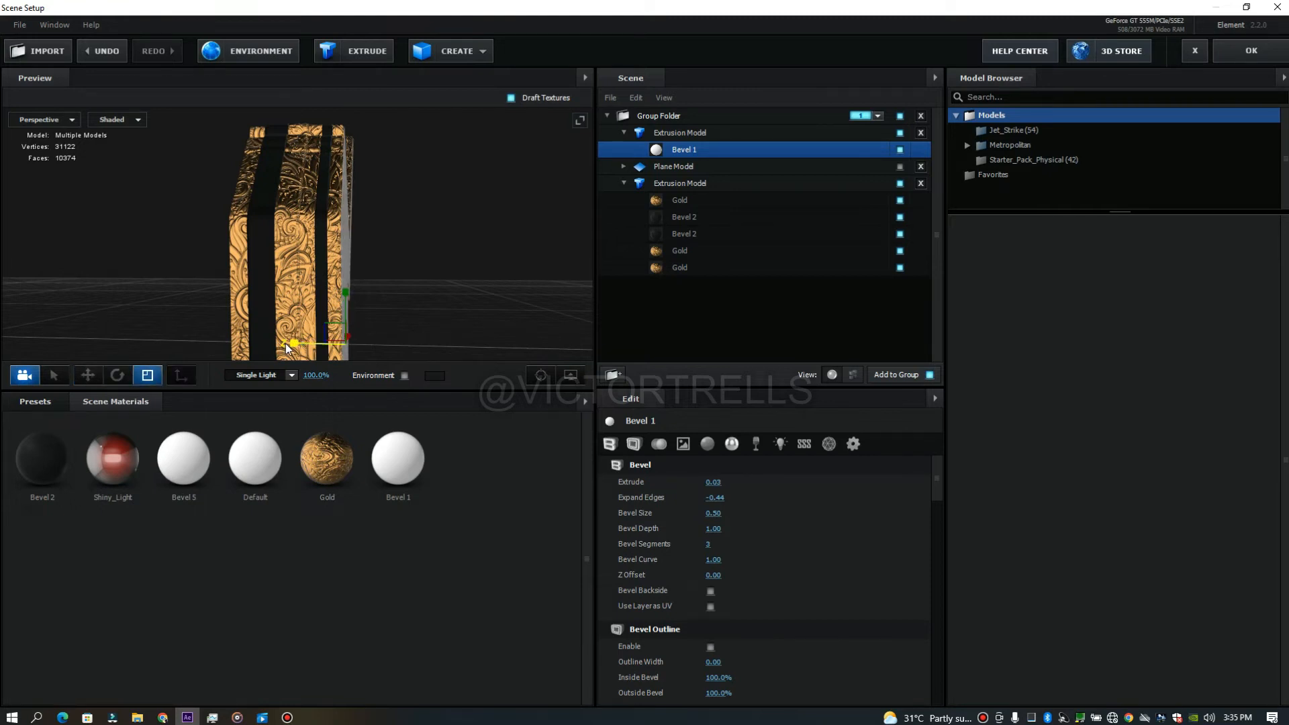
left_click_drag(436, 246, 384, 232)
- Apply the Black_Outline preset from the Physical materials to the front extrusion's Bevel 1 and inspect the logo's side
left_click(34, 400)
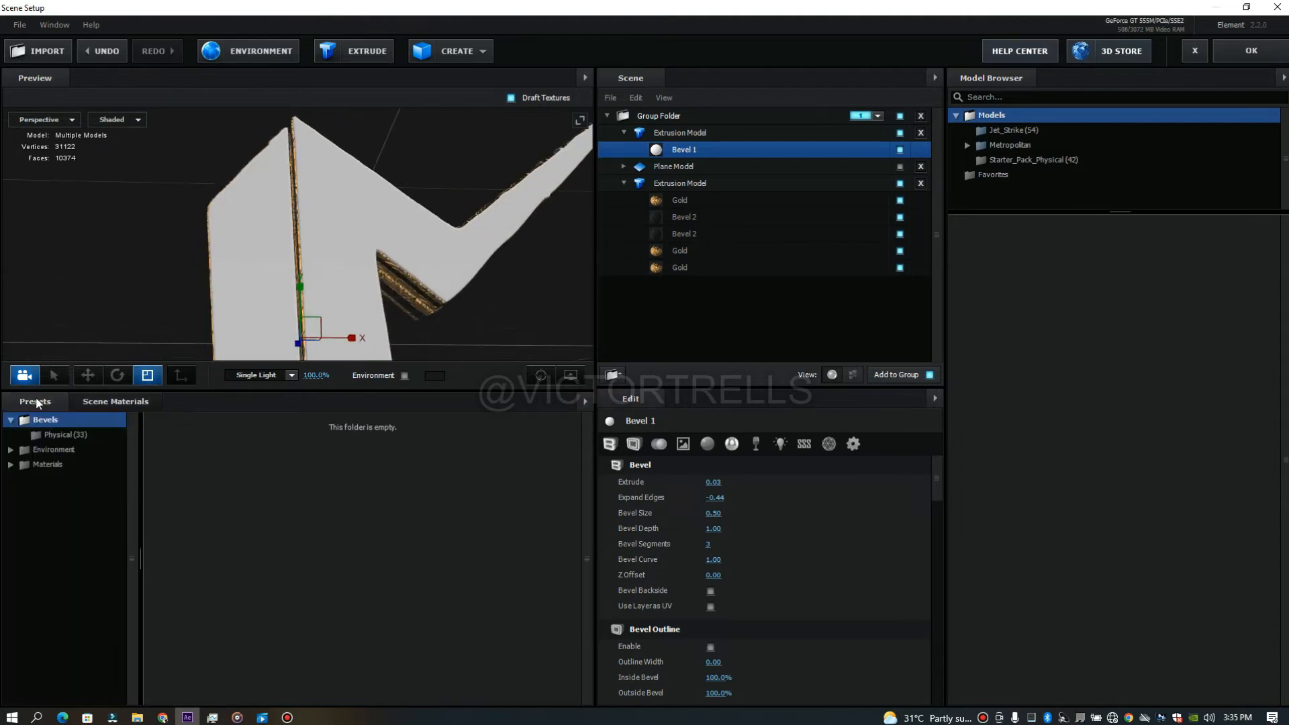
left_click(59, 461)
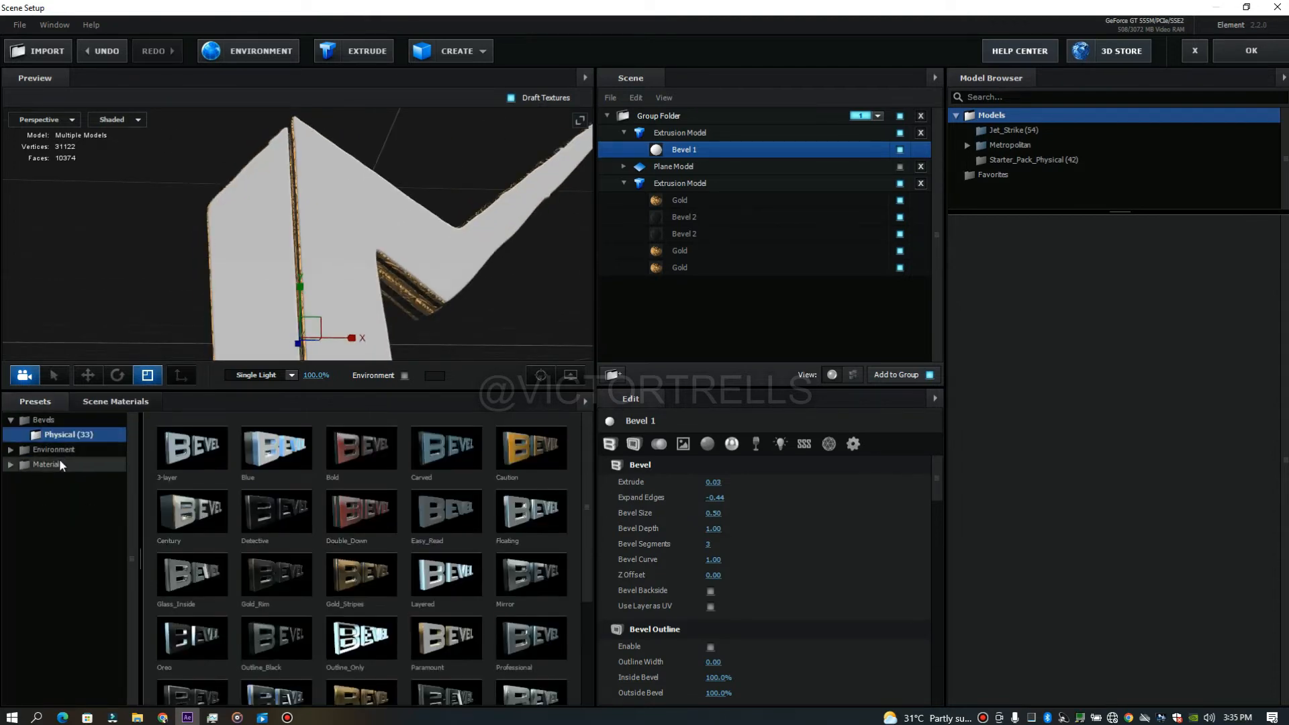
left_click(63, 479)
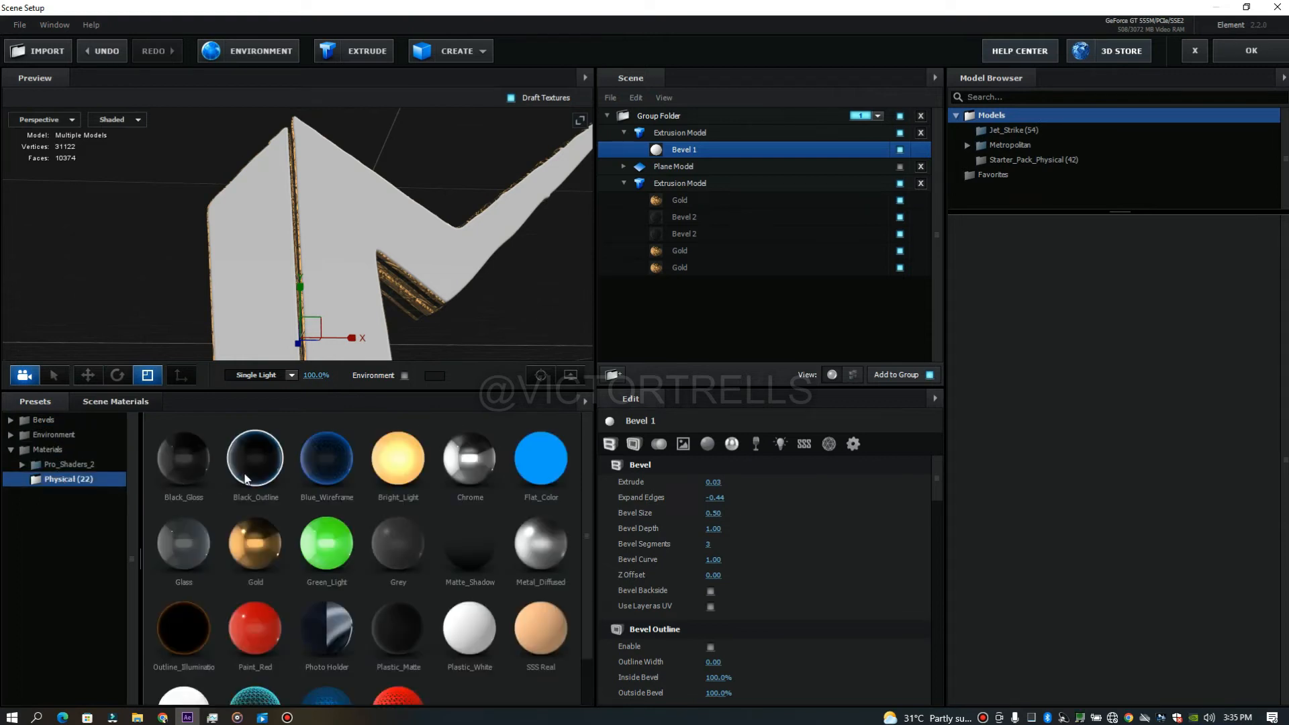
double_click(257, 458)
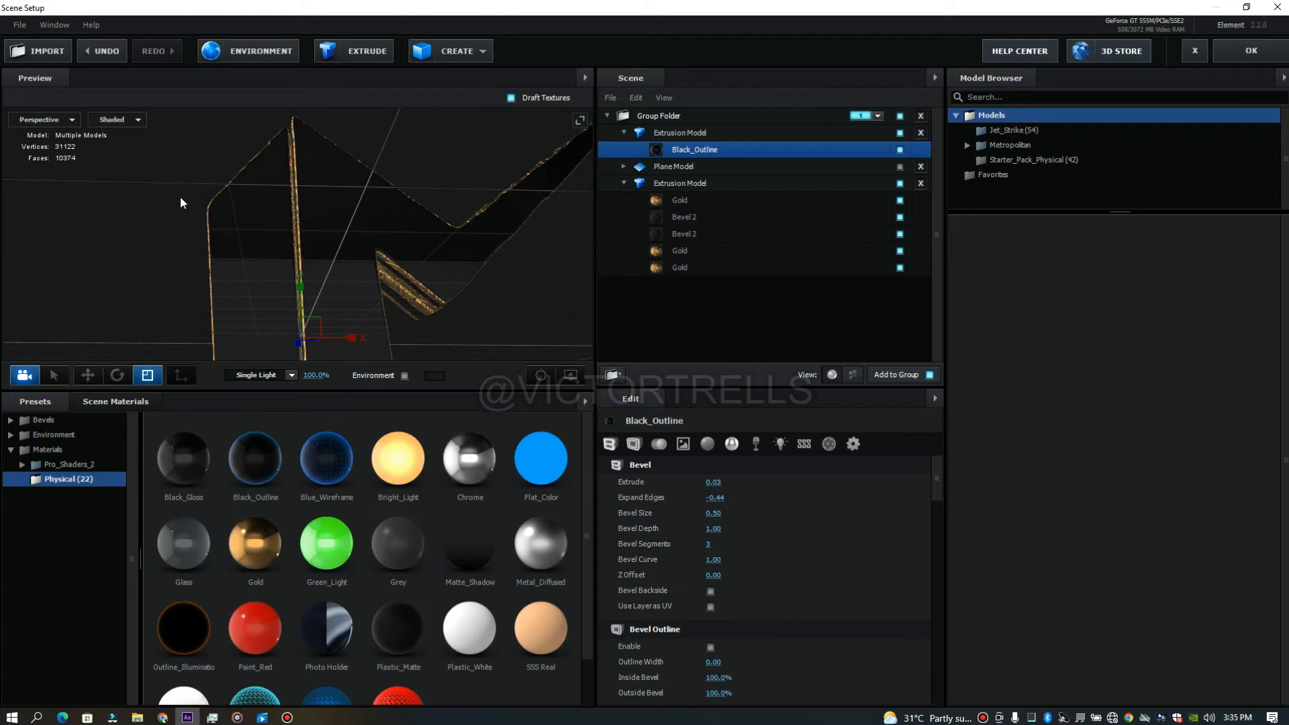
left_click_drag(189, 195, 279, 230)
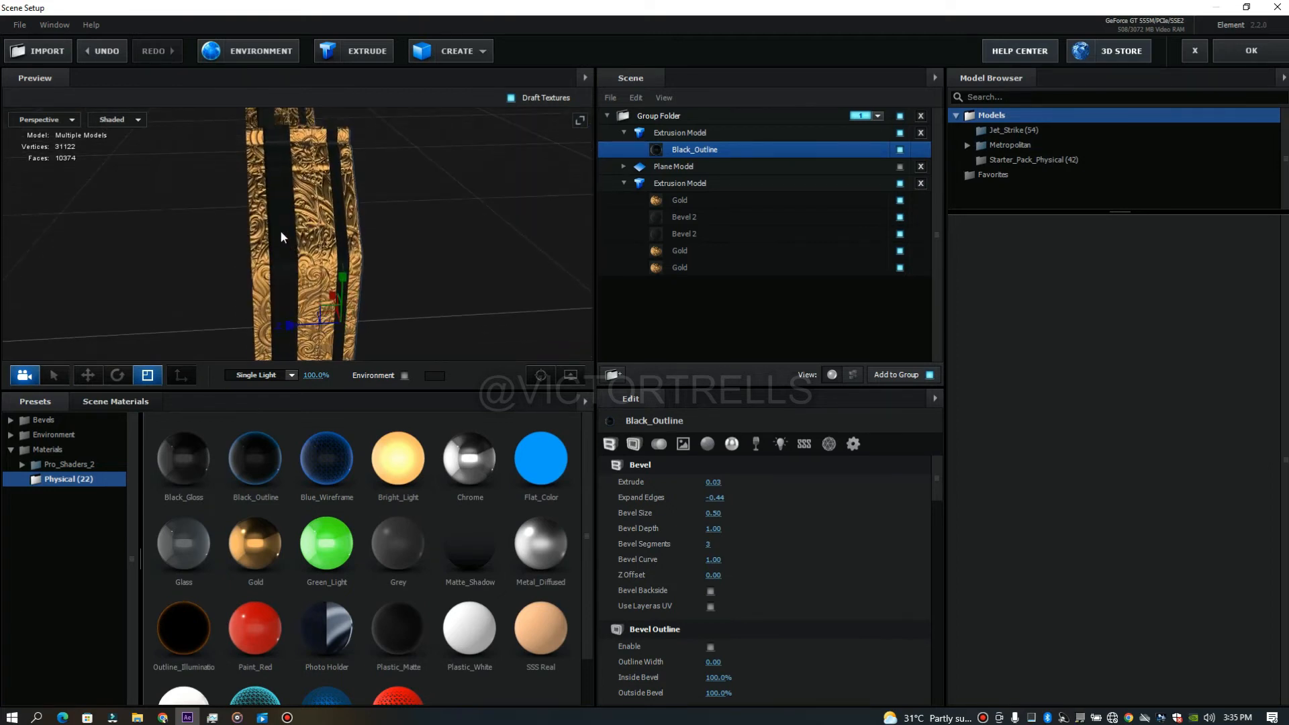
- Accept the scene setup and hide the abstratct.PNG layer in the composition
left_click(1246, 51)
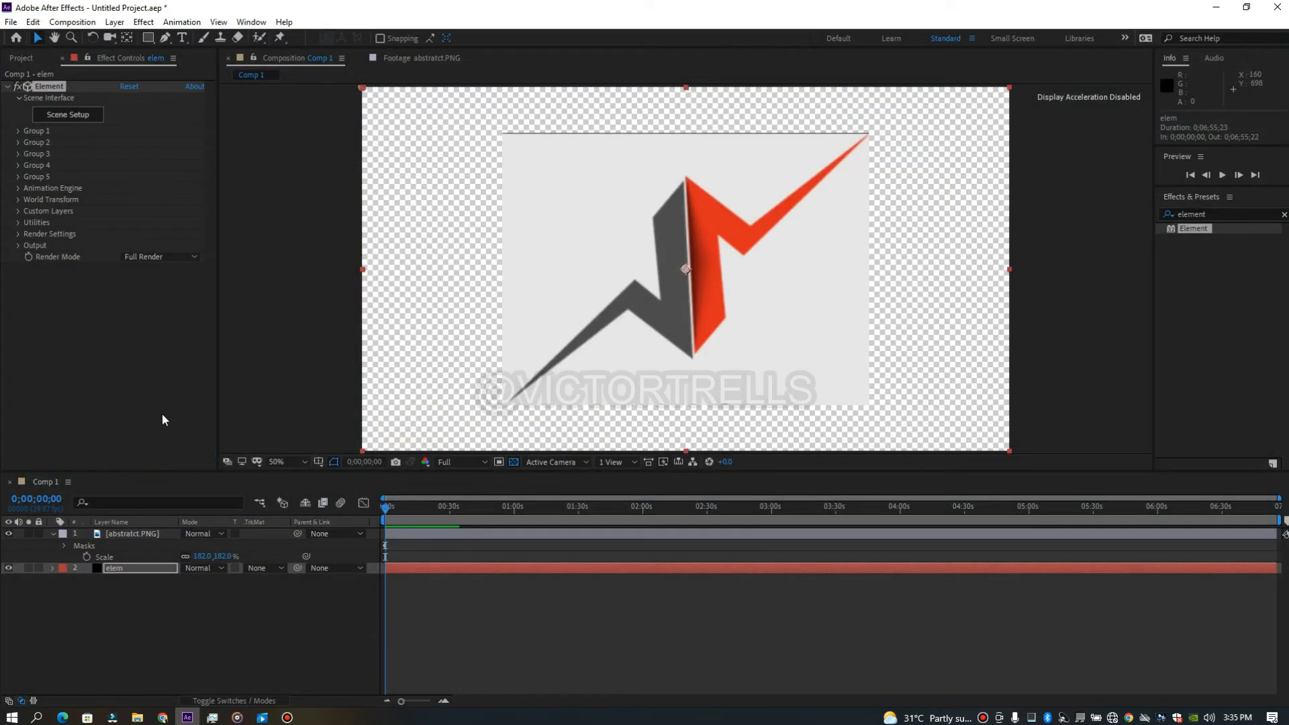
left_click(8, 532)
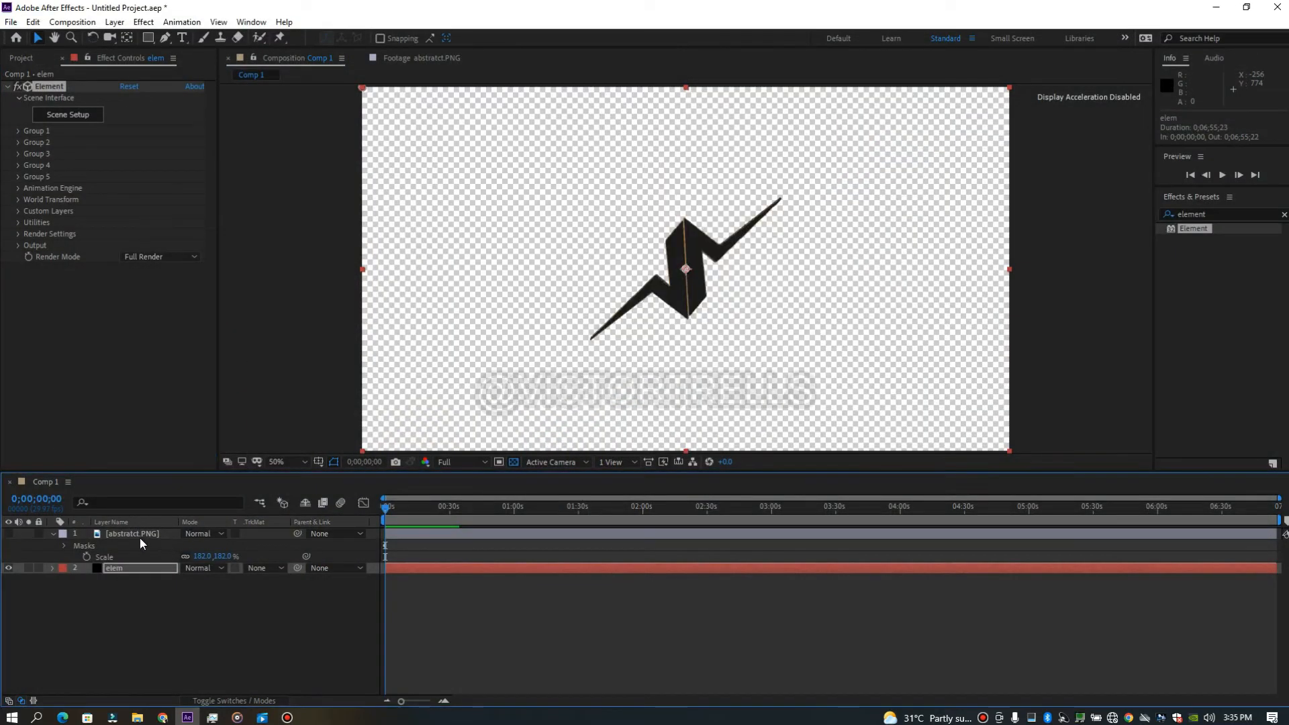
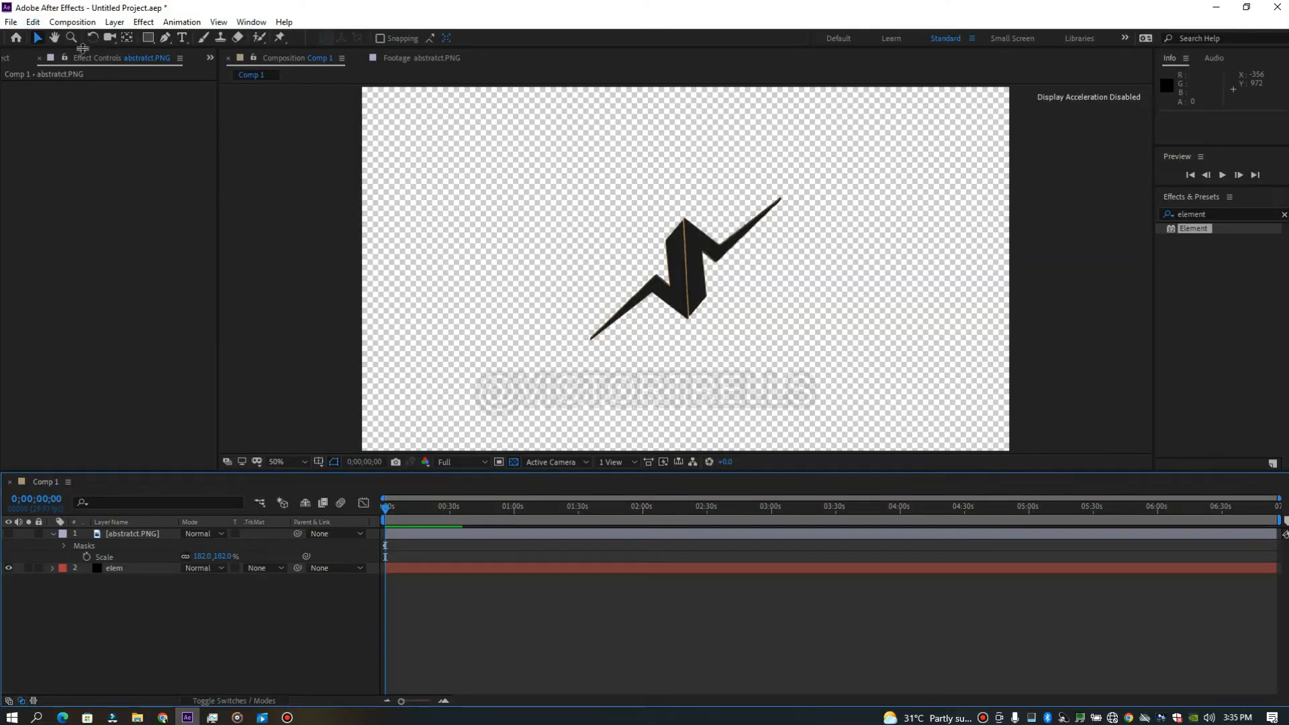
- Add Pexels Videos 2759485.mp4 to Comp 1 beneath the elem layer and preview it at 0;00;19;14
left_click(210, 58)
left_click(238, 75)
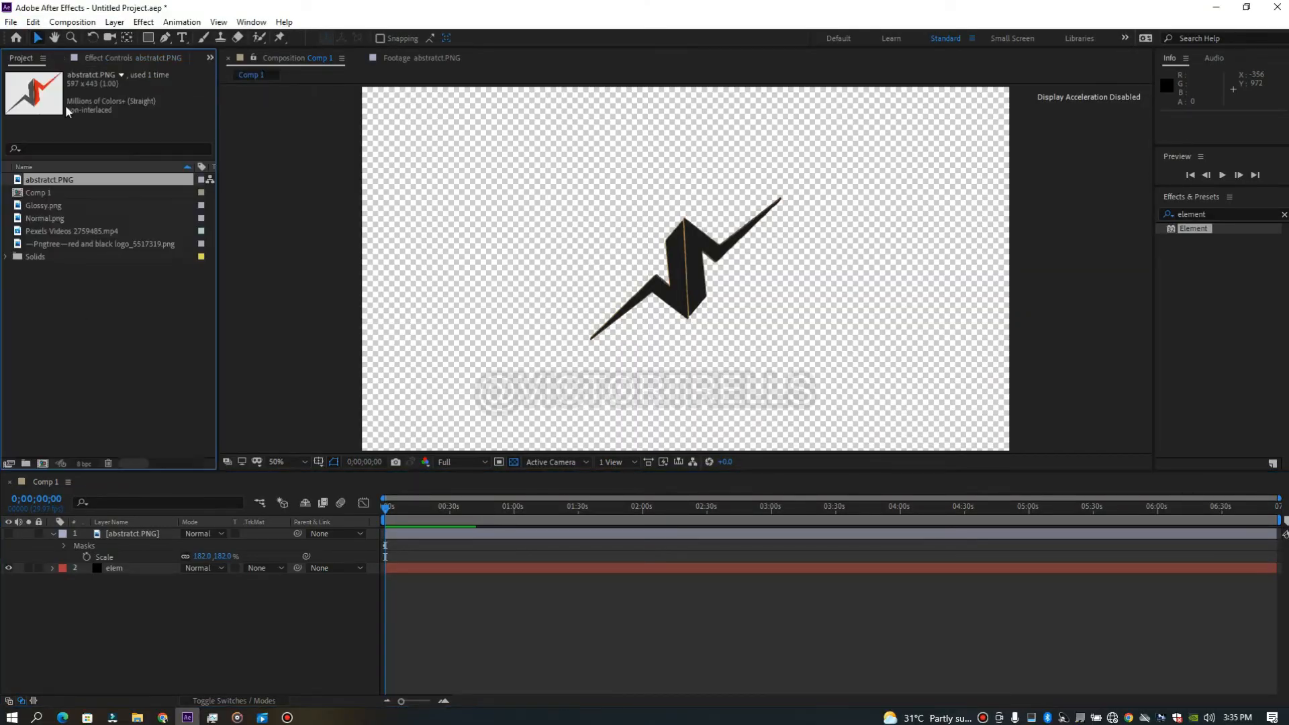
left_click(42, 240)
left_click(74, 231)
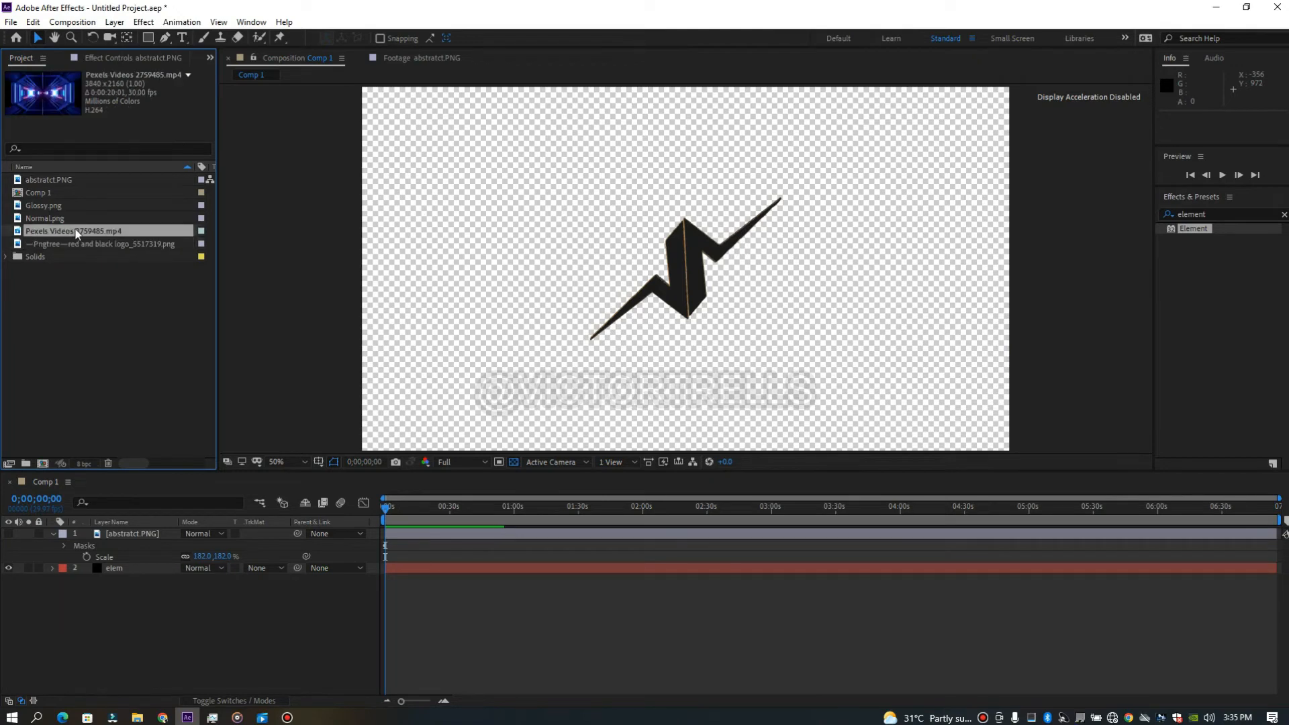
left_click_drag(76, 233, 191, 621)
left_click_drag(386, 506, 429, 514)
- Assign the Pexels video as Layer 1 of Element's Custom Texture Maps on the elem layer and hide the video layer
left_click(396, 568)
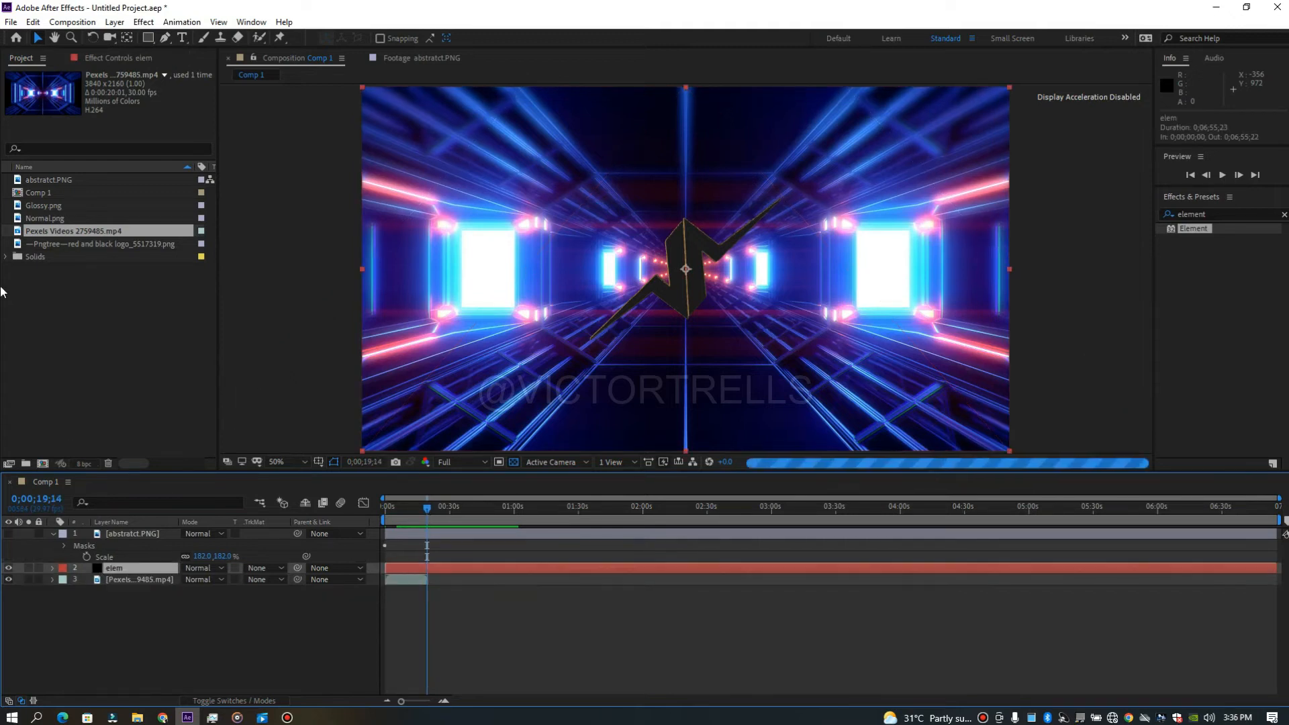
left_click(120, 59)
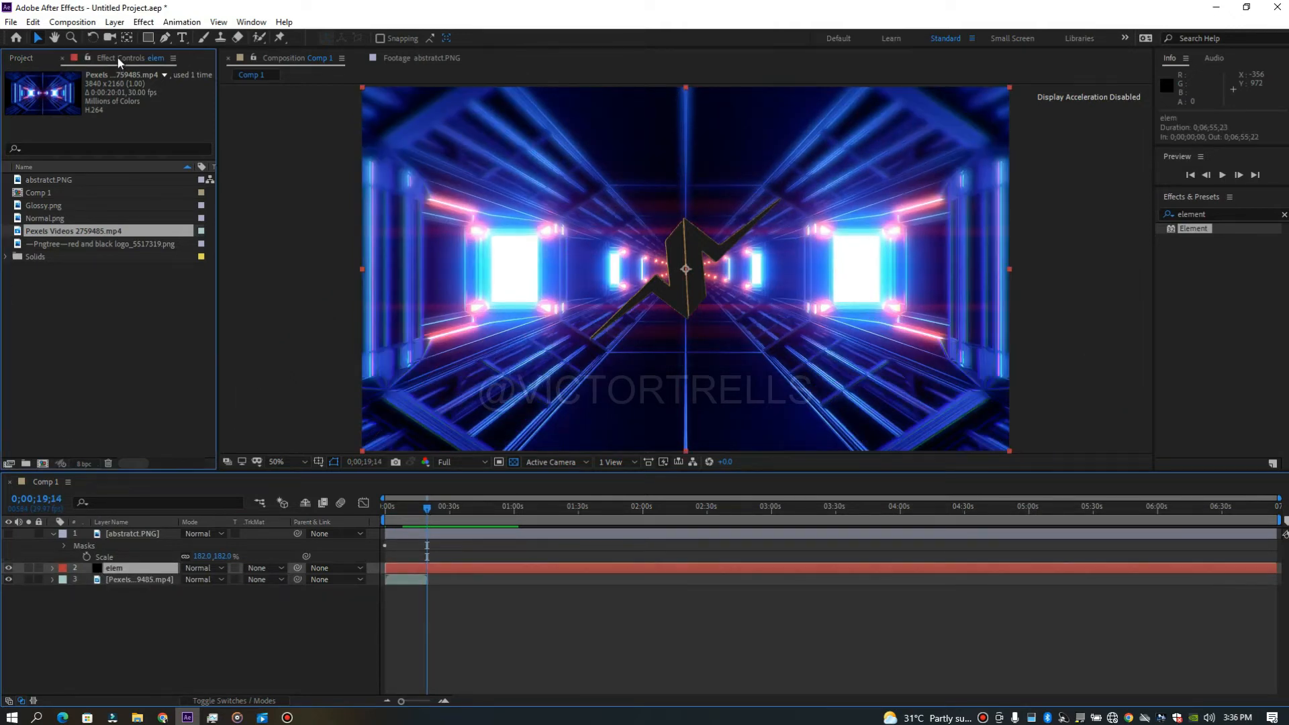
left_click(19, 211)
left_click(29, 223)
left_click(29, 233)
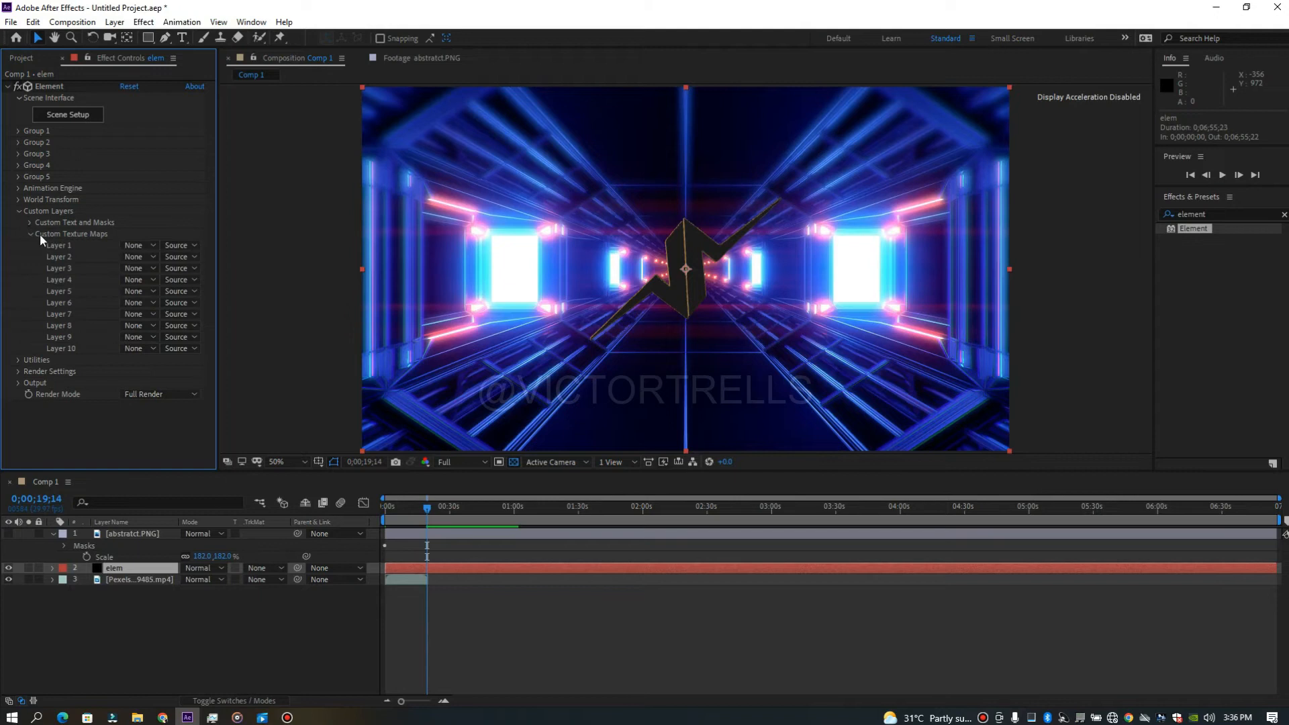
left_click(139, 244)
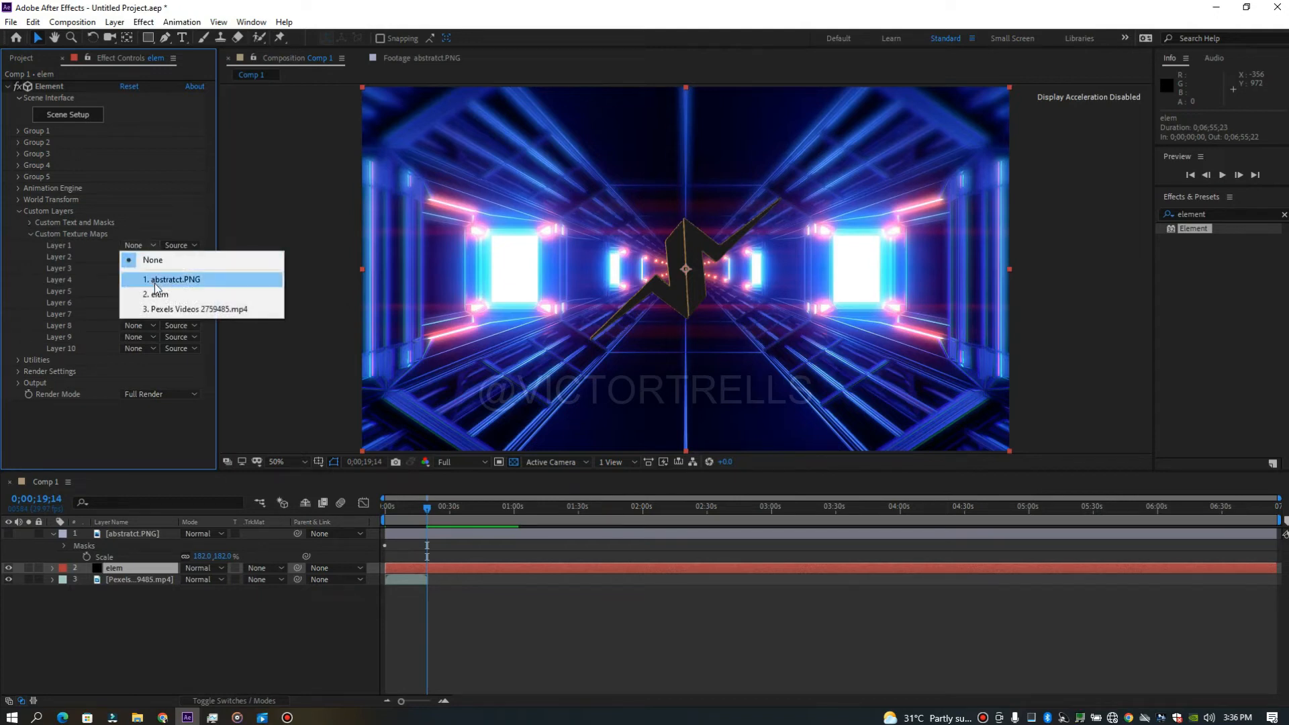
left_click(167, 310)
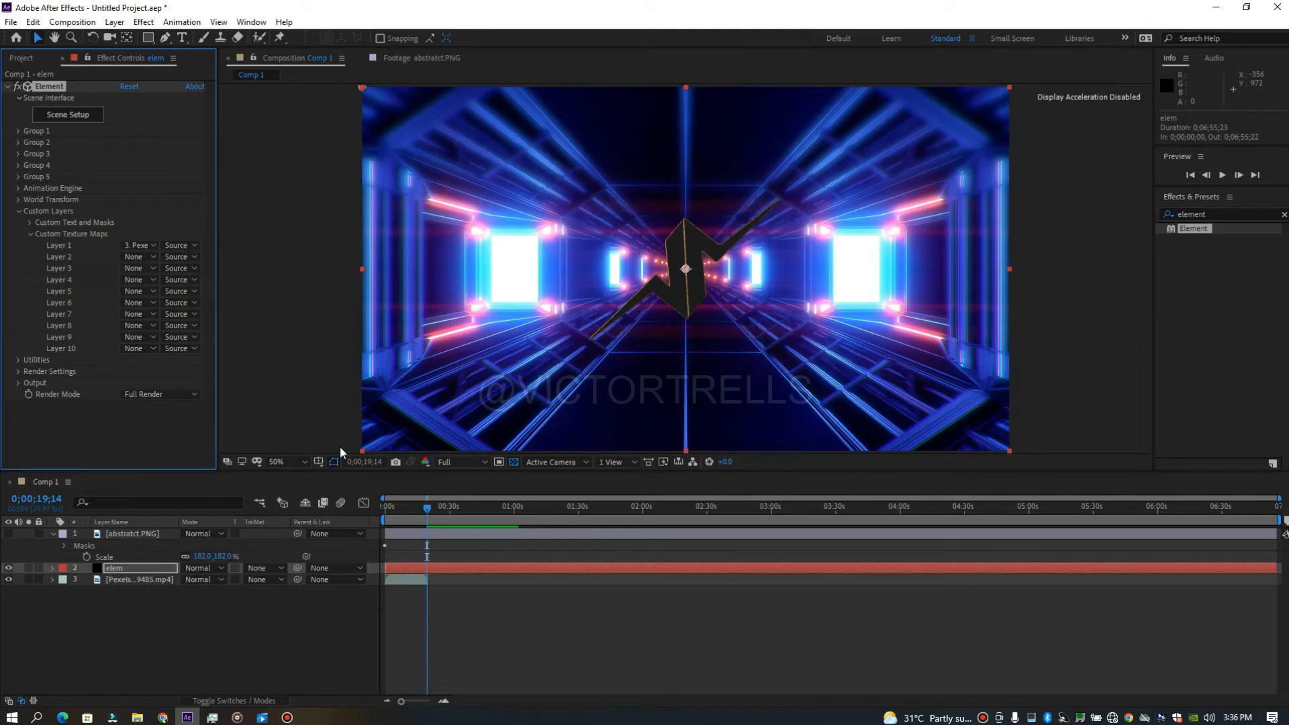
left_click(8, 579)
- Reopen Scene Setup, reset the Bevel 2 material in the original extrusion model, and inspect the logo's side
left_click(88, 119)
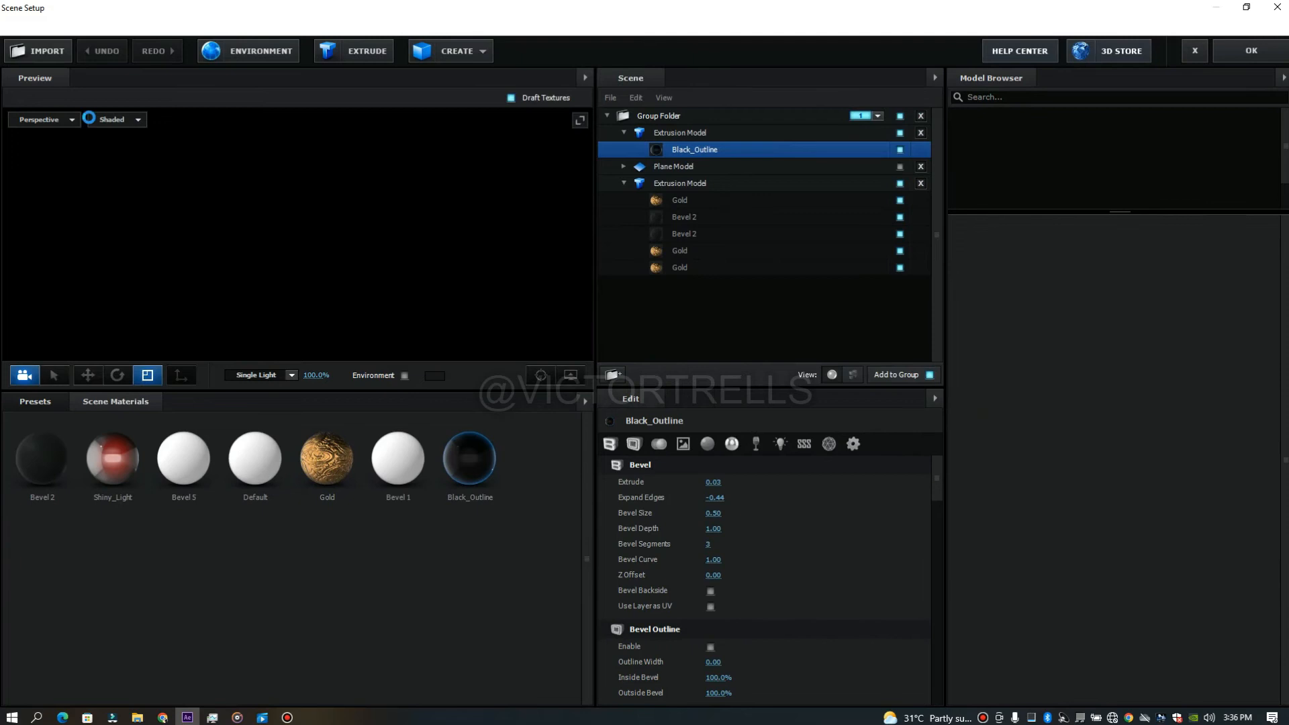
left_click(91, 119)
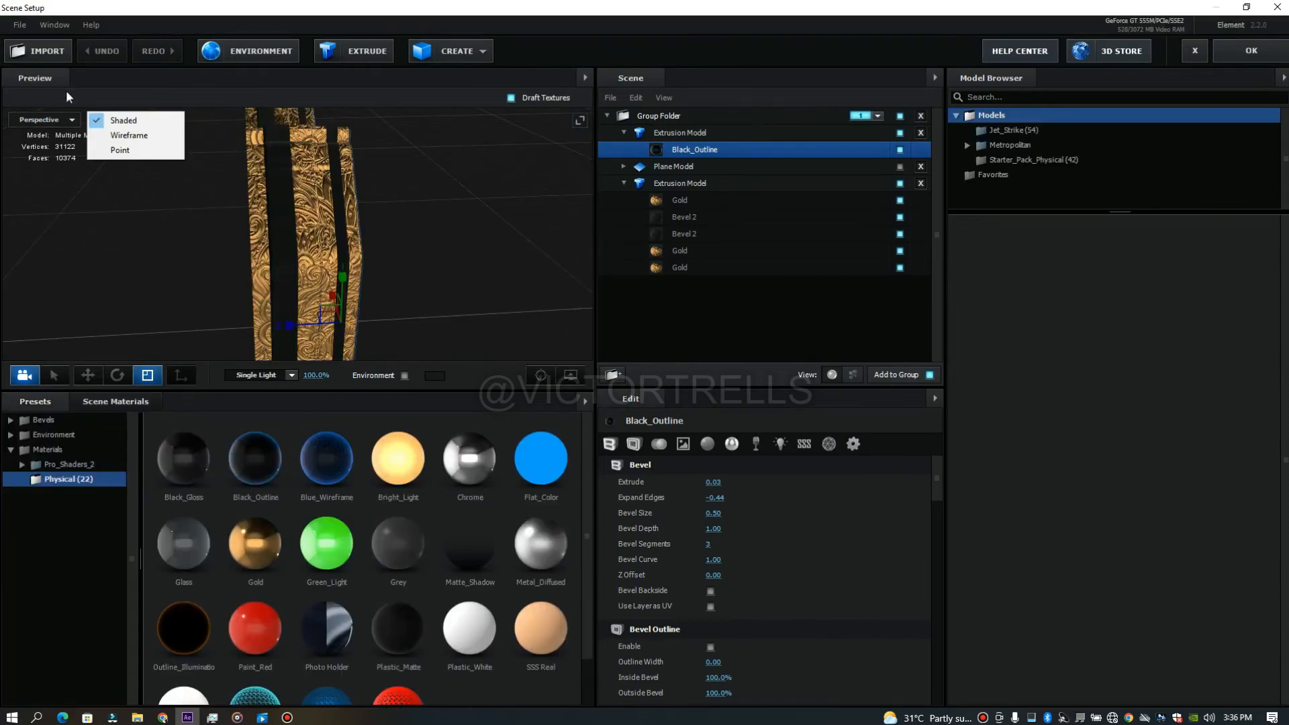
left_click(619, 132)
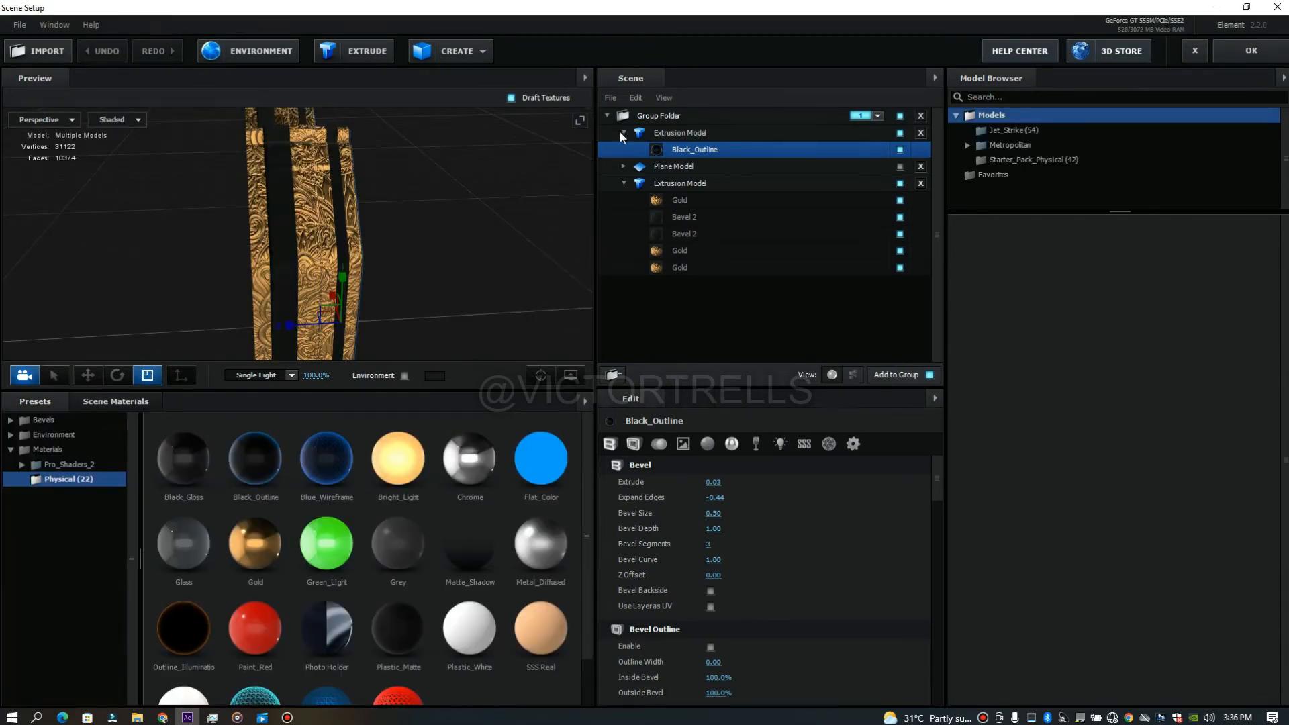
left_click(619, 131)
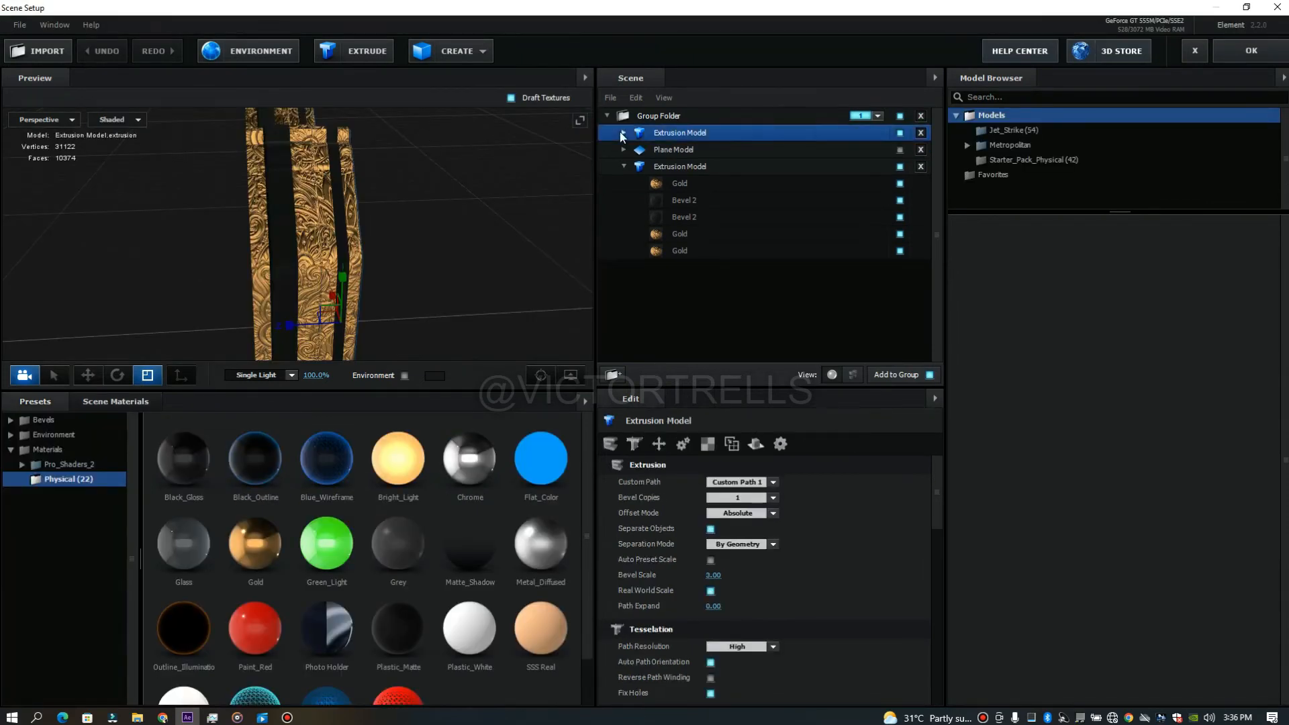
left_click(686, 203)
right_click(689, 201)
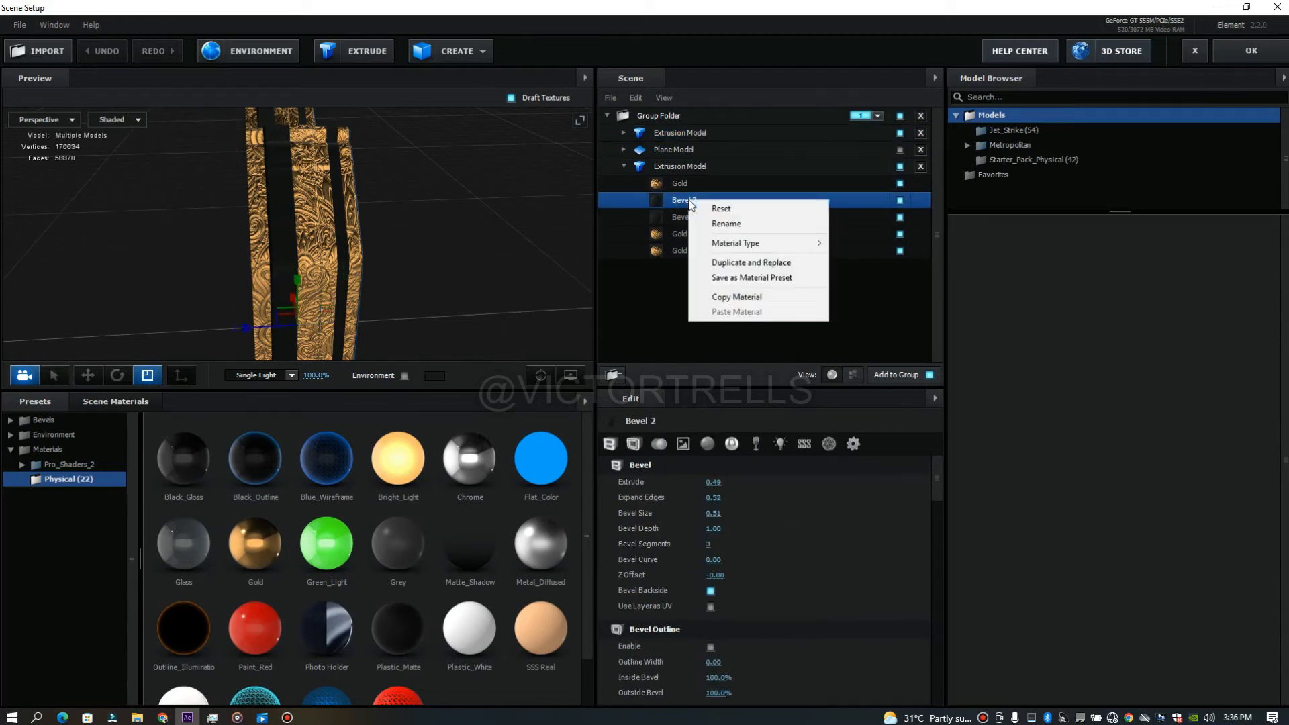
left_click(736, 211)
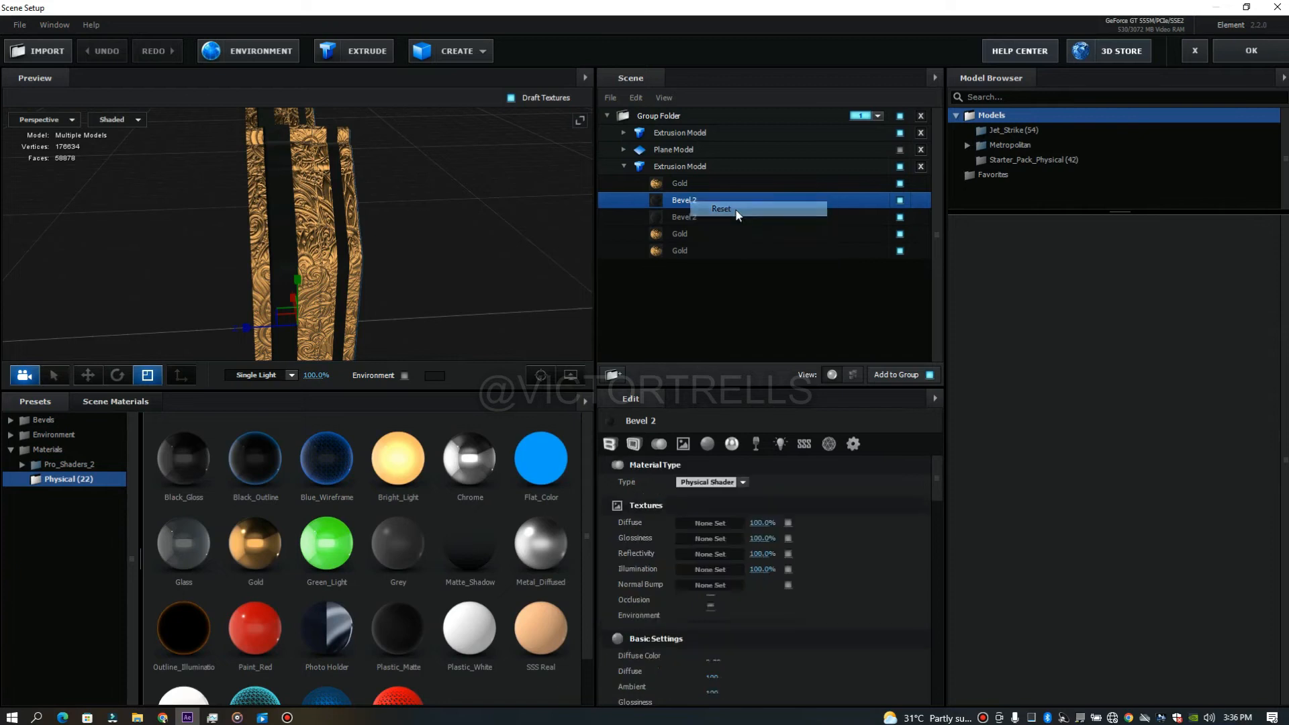
left_click(679, 220)
right_click(679, 220)
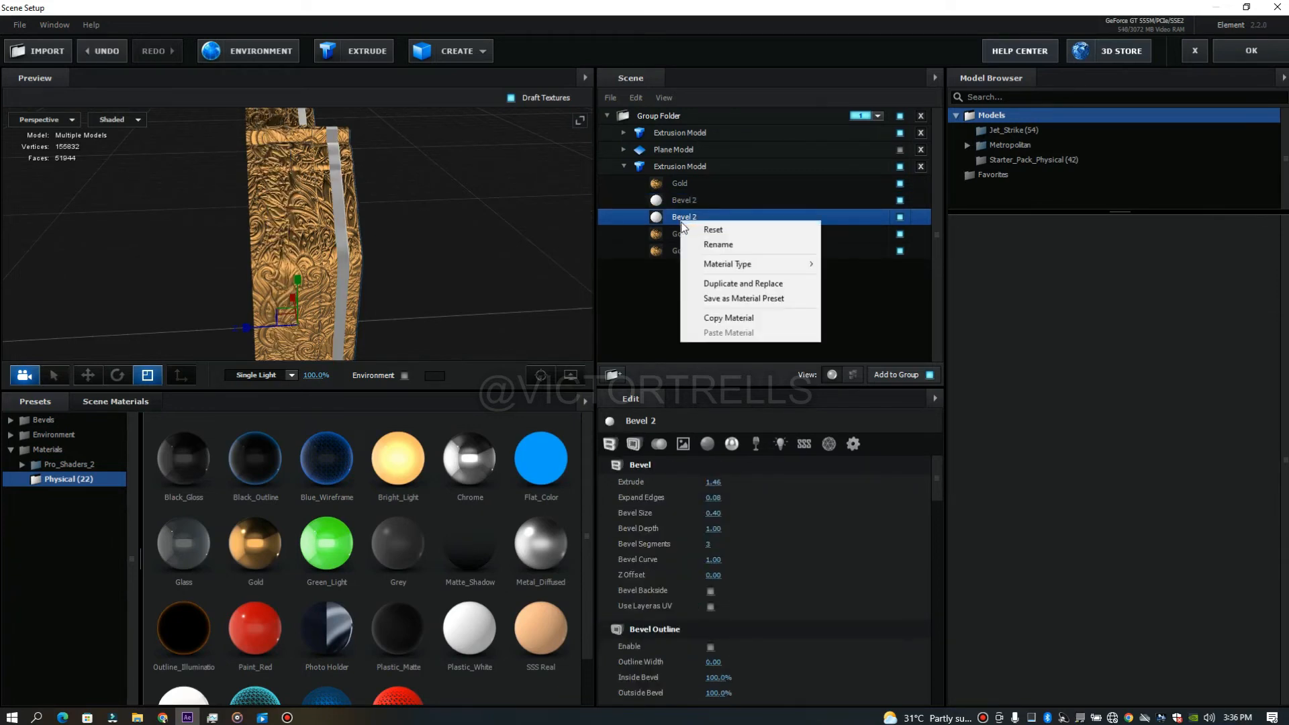
left_click(448, 216)
left_click_drag(449, 216, 605, 174)
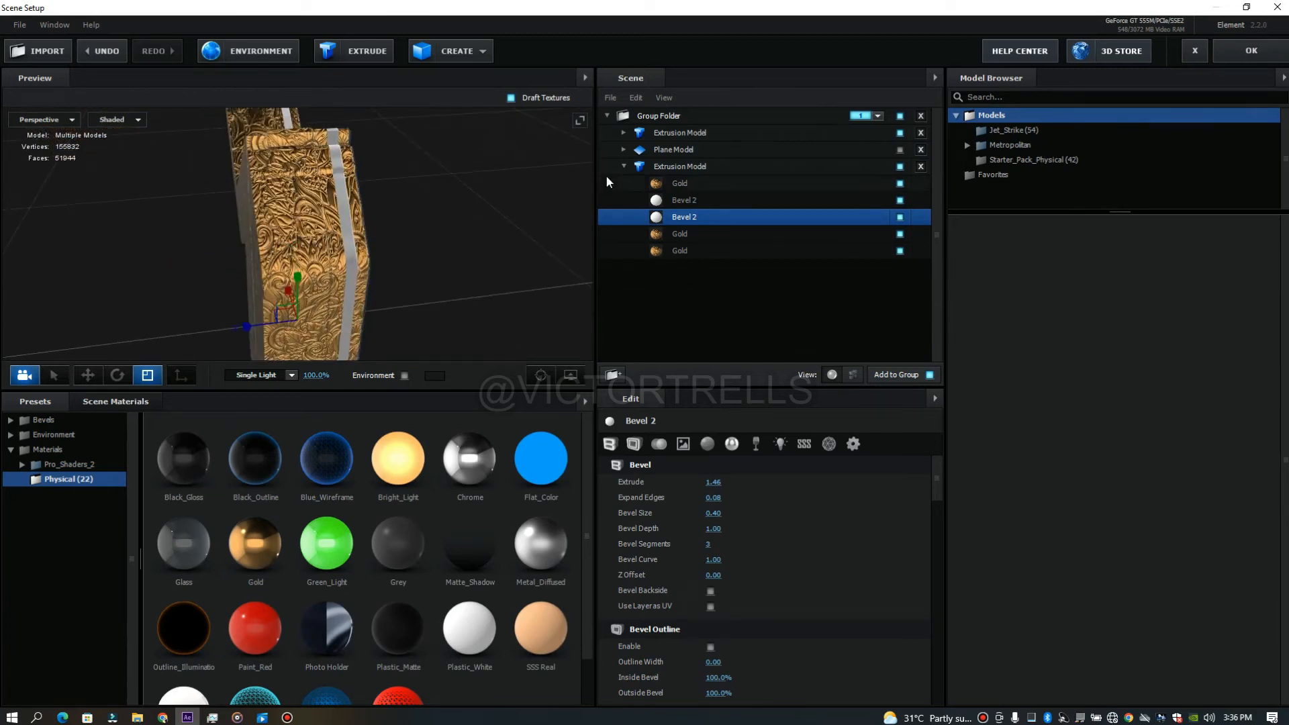
- Isolate the gold bevels of the original extrusion model by toggling their visibility, and set the last Gold bevel's Extrude to 0.27
left_click(682, 235)
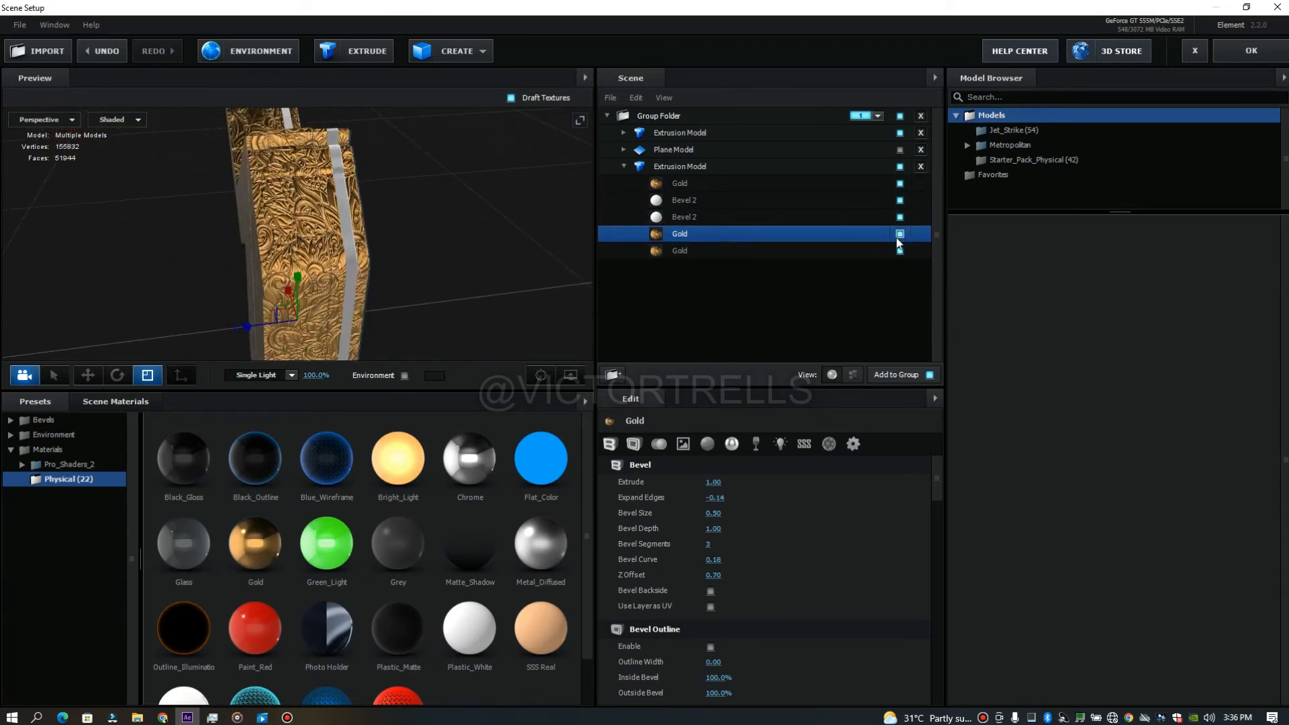
left_click(900, 234)
left_click(899, 234)
left_click(899, 183)
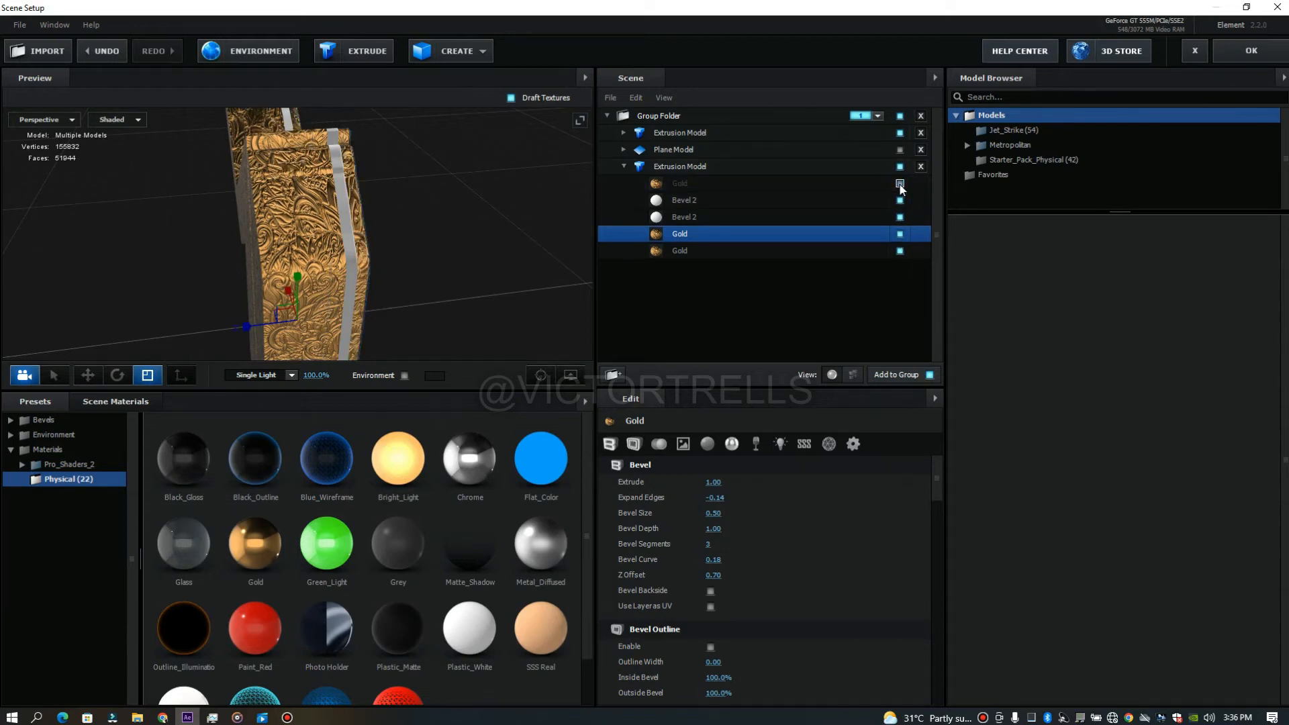
left_click(899, 184)
left_click(900, 184)
left_click(899, 184)
left_click(900, 251)
left_click(900, 251)
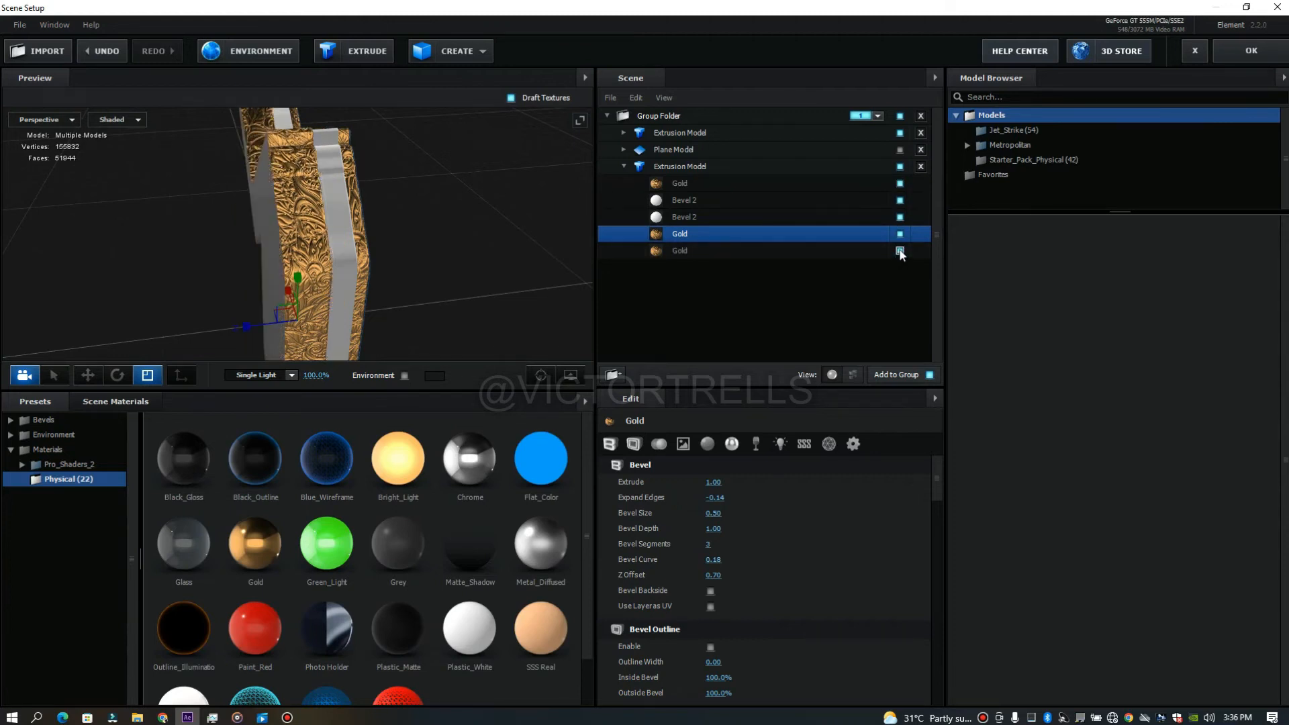
left_click(864, 252)
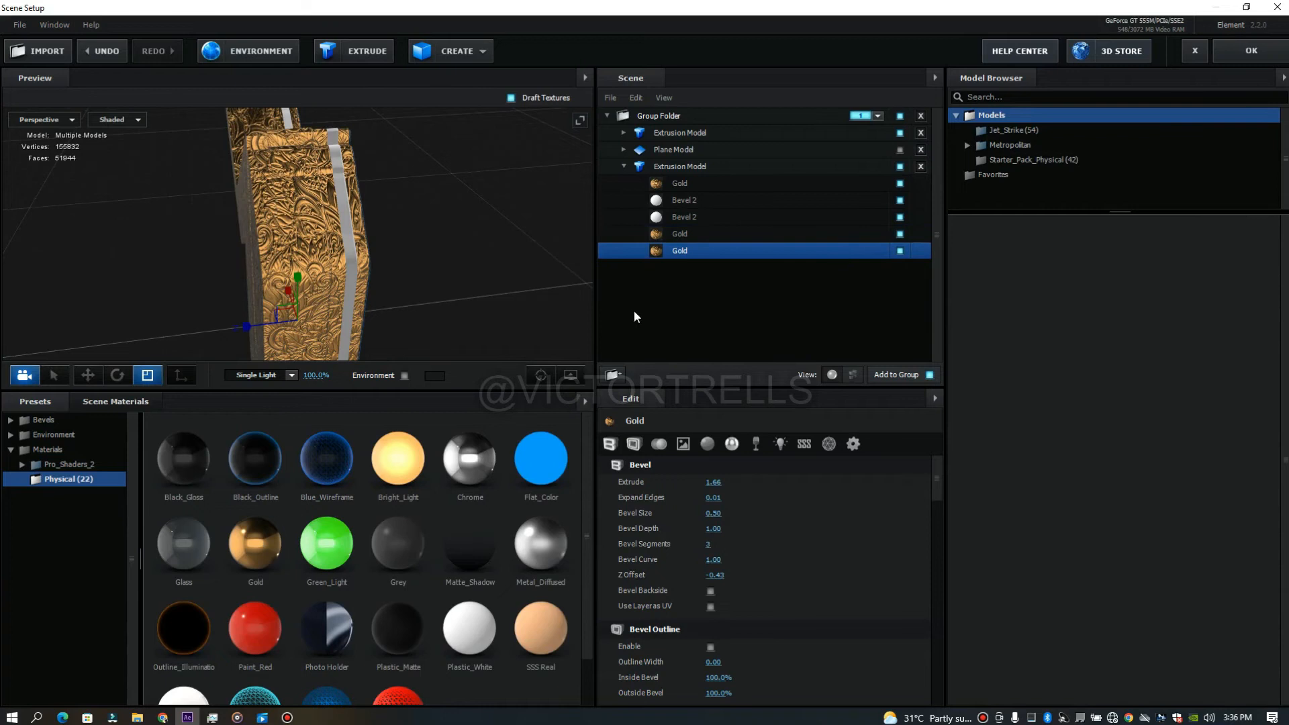
left_click_drag(702, 485, 615, 480)
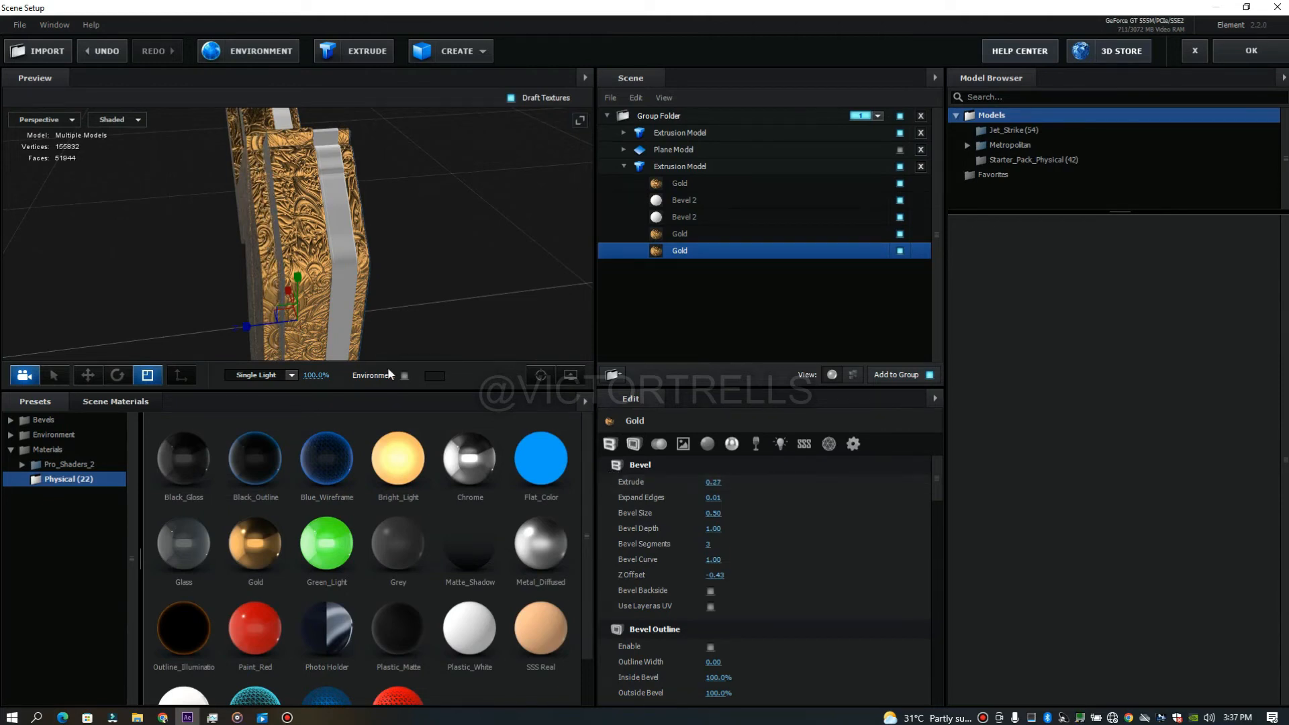
- Set the Bevel Size of the fourth bevel, the Gold one directly below the two Bevel 2 entries, to 0.57
left_click(692, 231)
left_click_drag(708, 574, 780, 562)
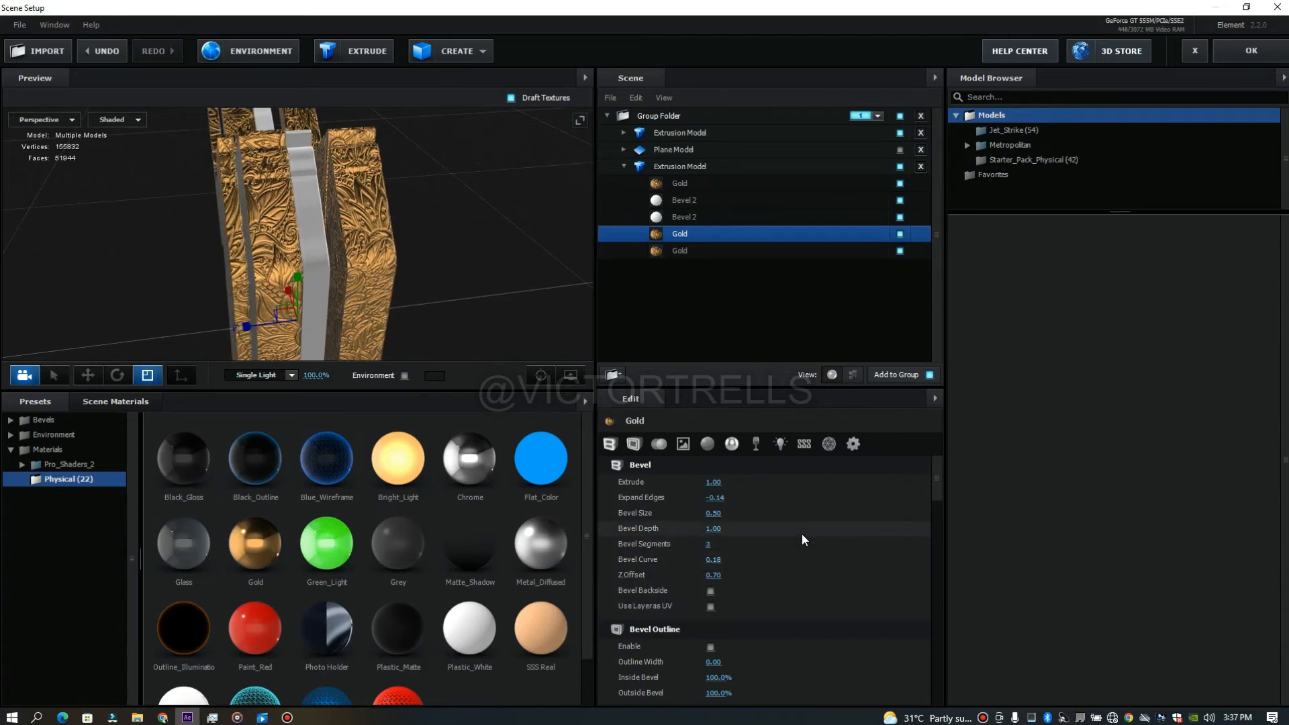
key("ctrl+z")
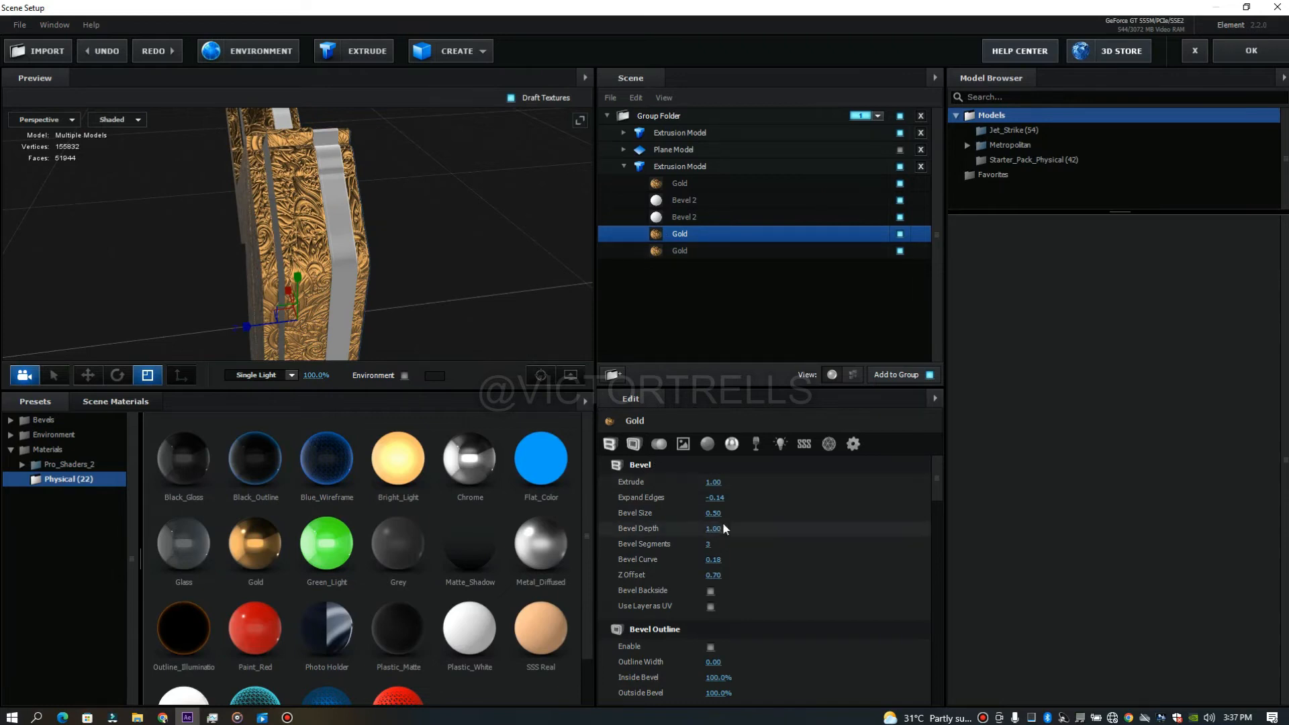
left_click_drag(713, 513, 734, 512)
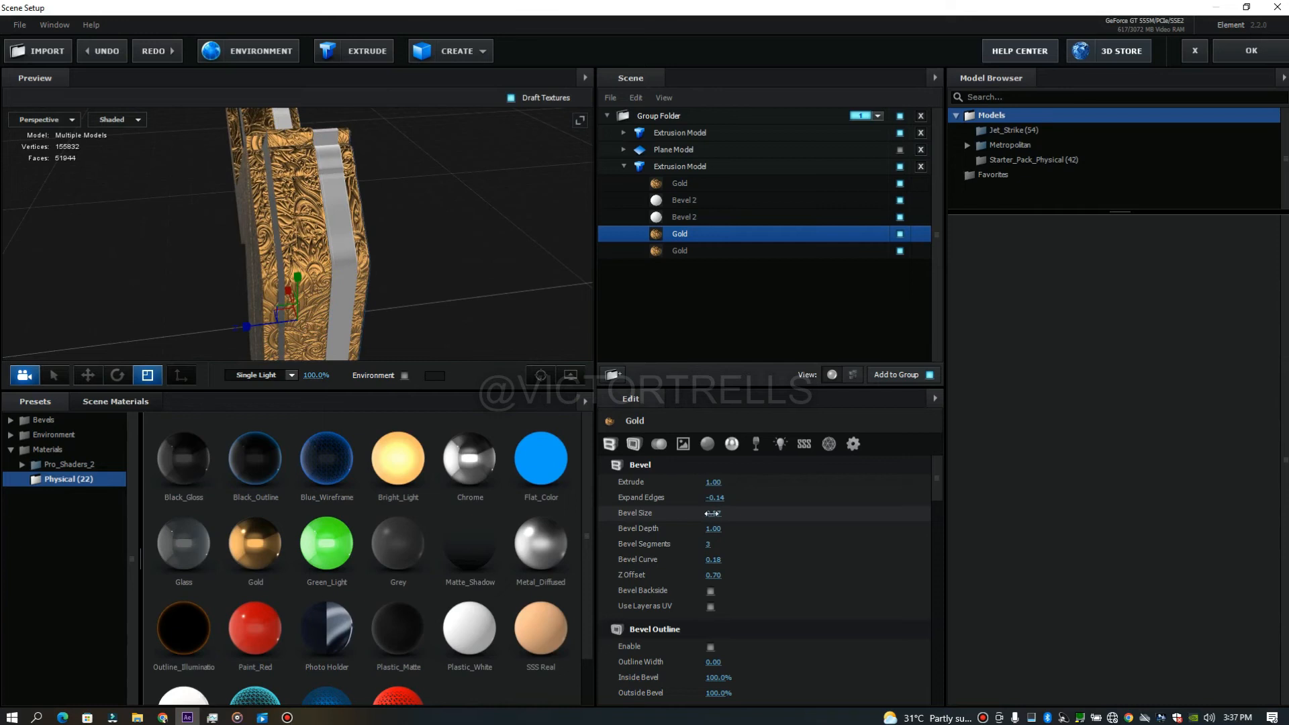
mouse_move(466, 297)
left_mouse_down()
mouse_move(433, 292)
mouse_move(449, 296)
left_mouse_up()
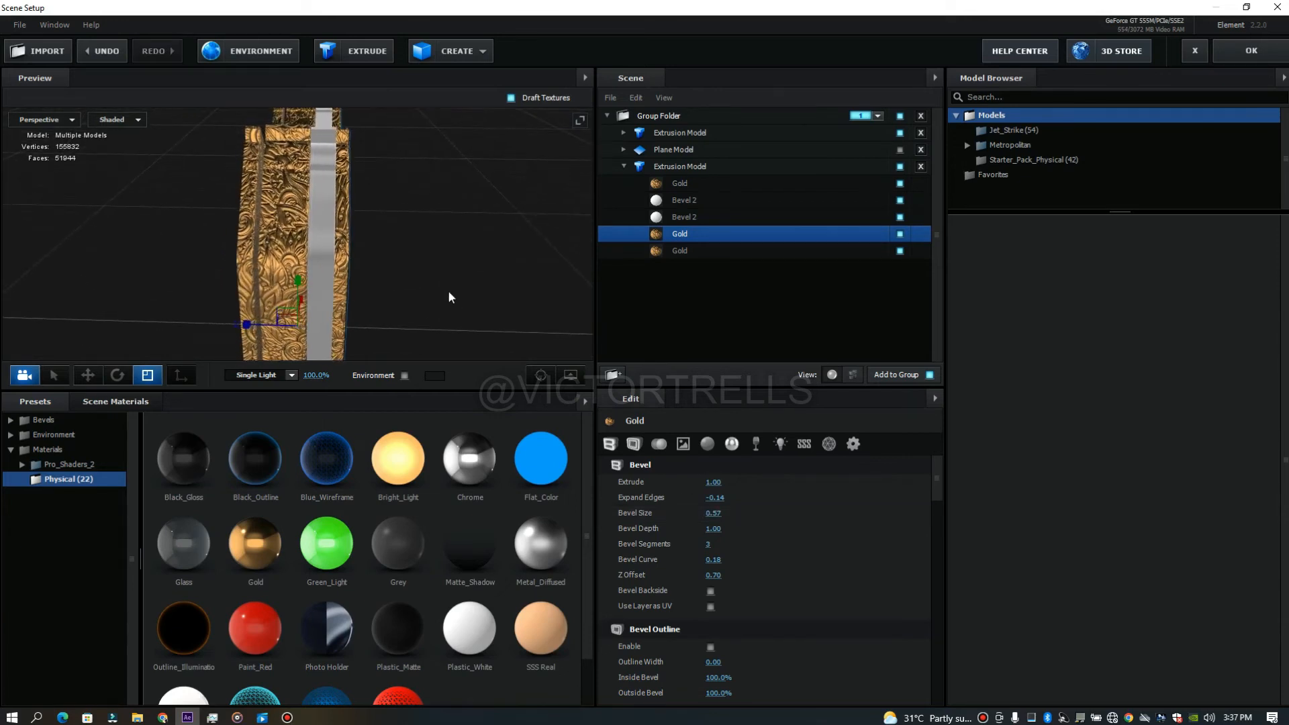
- Check which stripe each Bevel 2 entry controls and set the first Bevel 2's Z Offset to -0.40
left_click(678, 214)
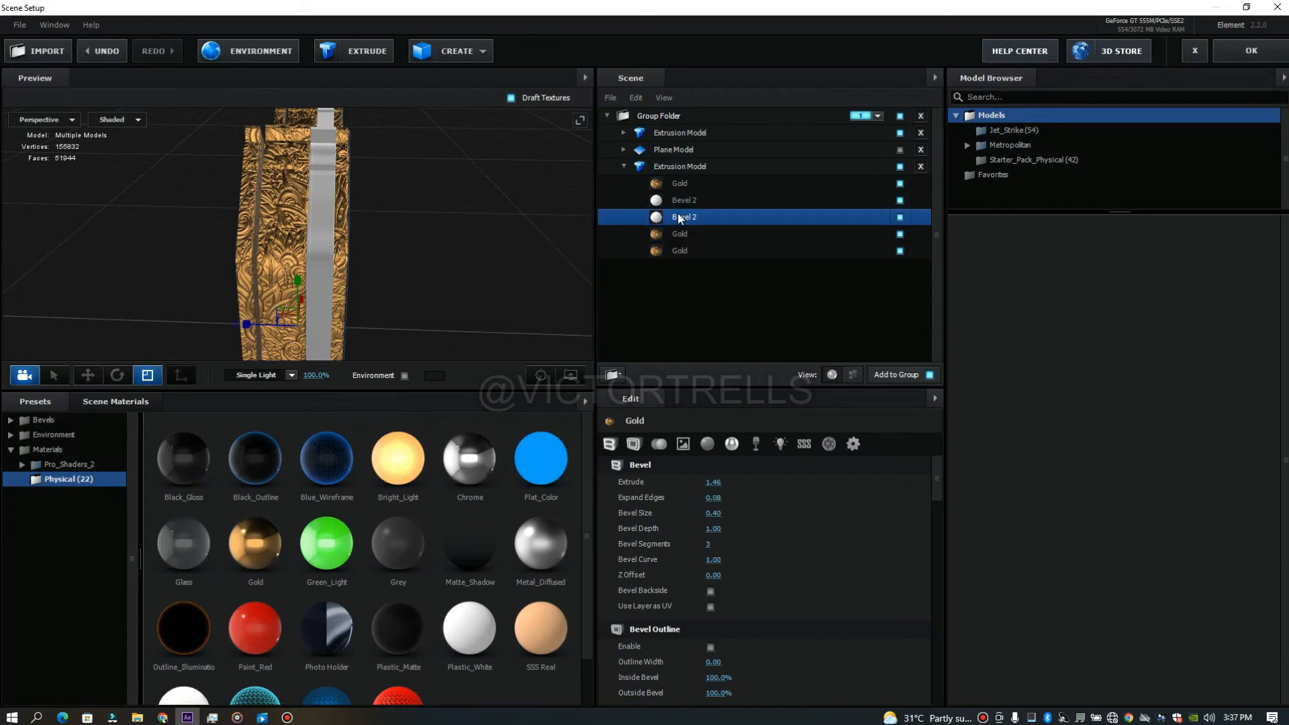
left_click(899, 218)
left_click(900, 217)
left_click(900, 200)
left_click(900, 200)
left_click(692, 200)
left_click_drag(714, 575, 684, 568)
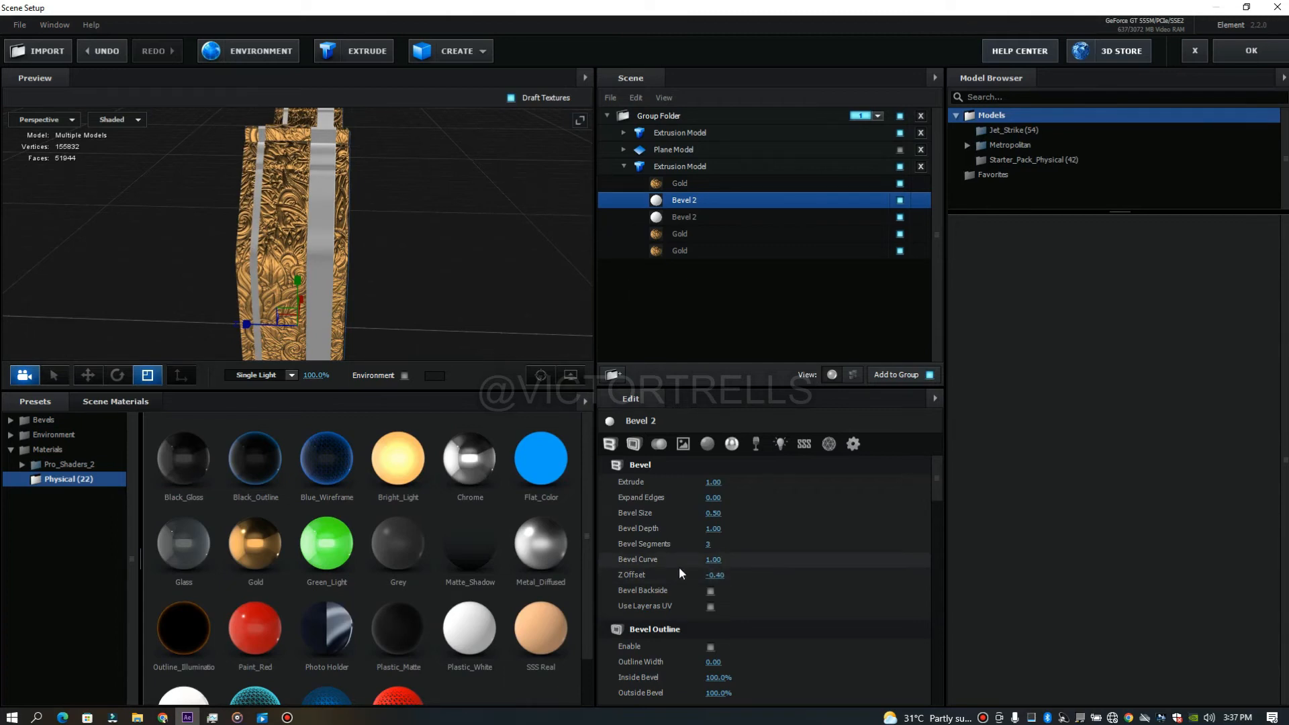
- Check the gold bevels' visibility one by one, and set the first Gold bevel's Extrude to 0.74 and Z Offset to 0.17
left_click(687, 233)
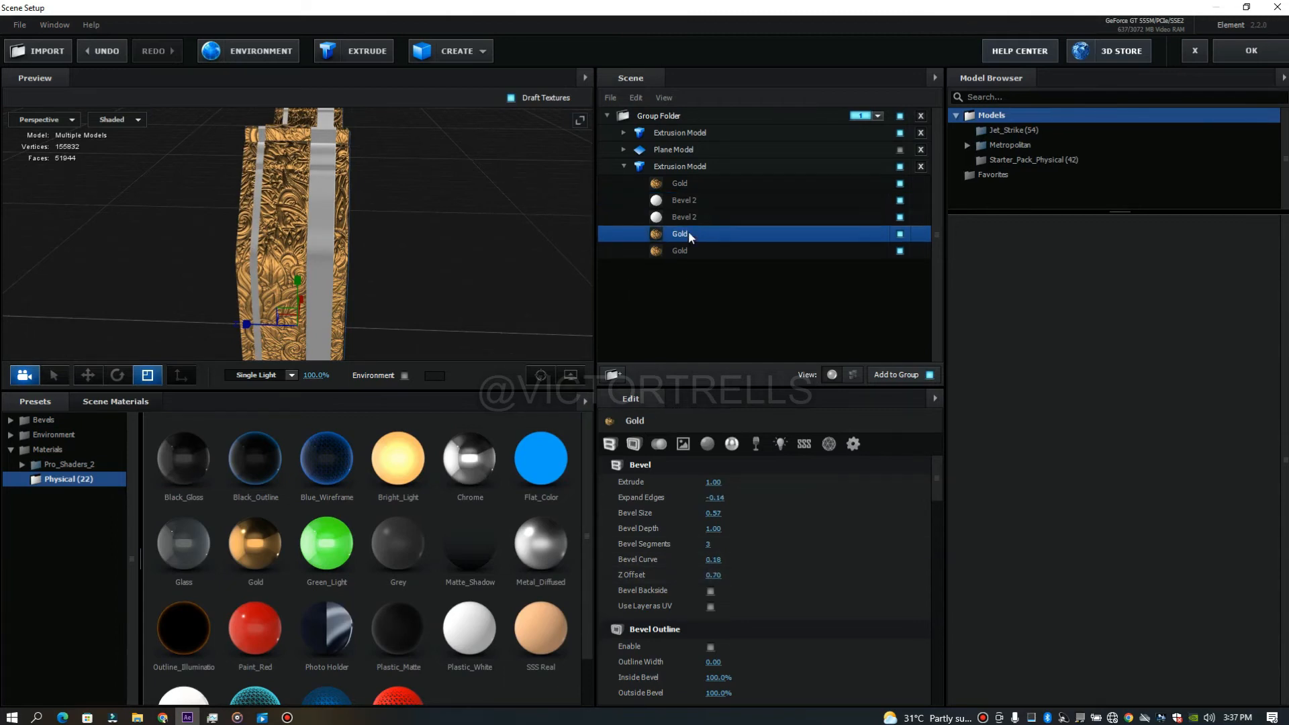
left_click(899, 234)
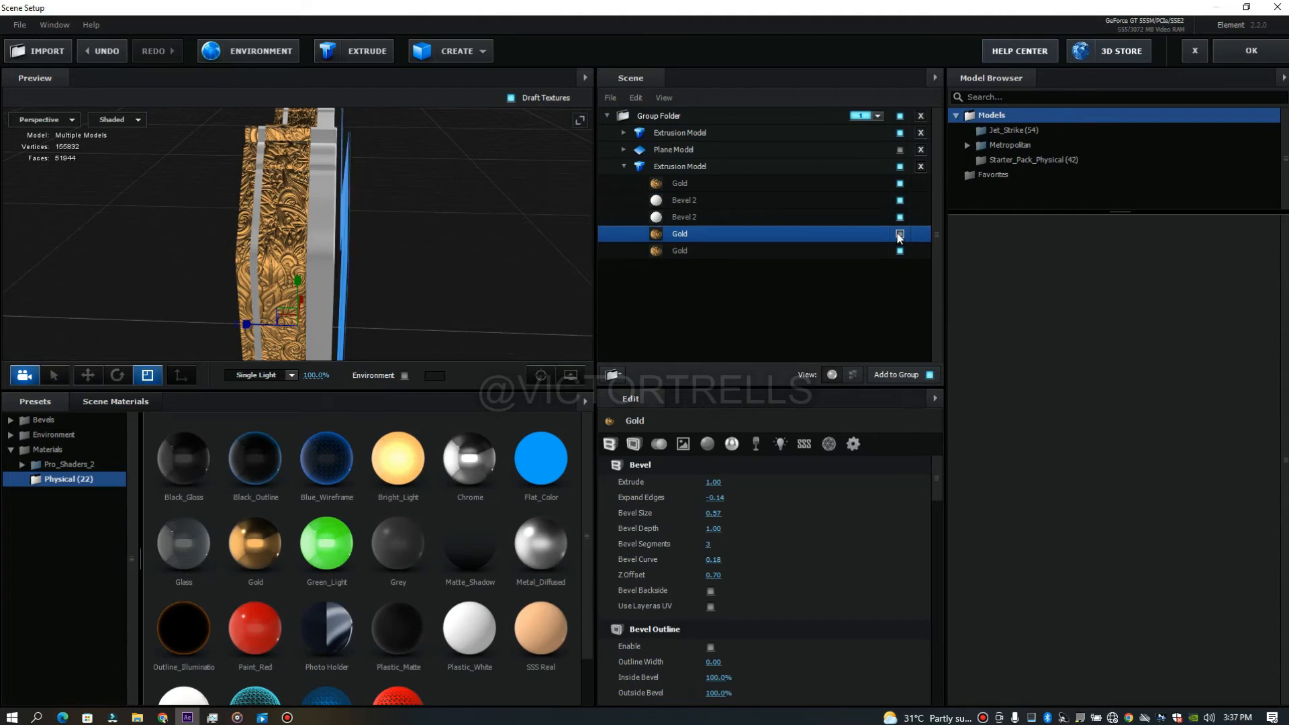
left_click(900, 234)
left_click(900, 251)
left_click(899, 251)
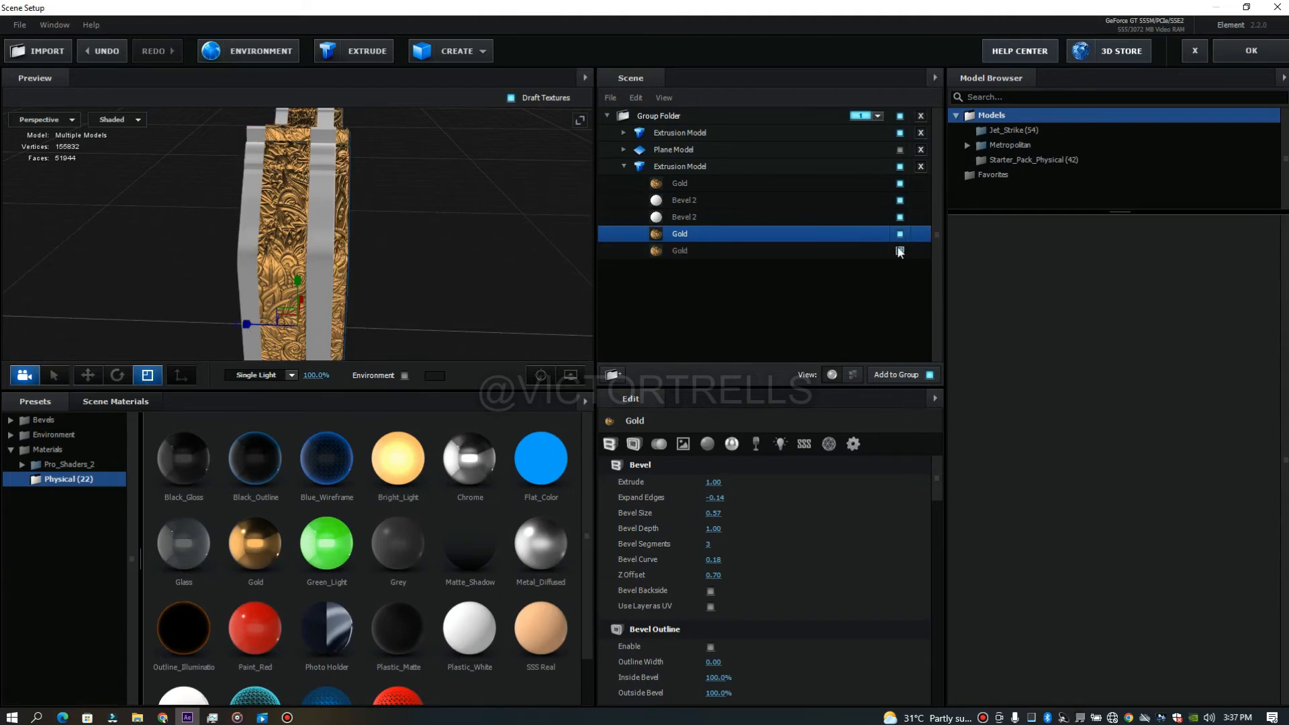
left_click(899, 184)
left_click(899, 183)
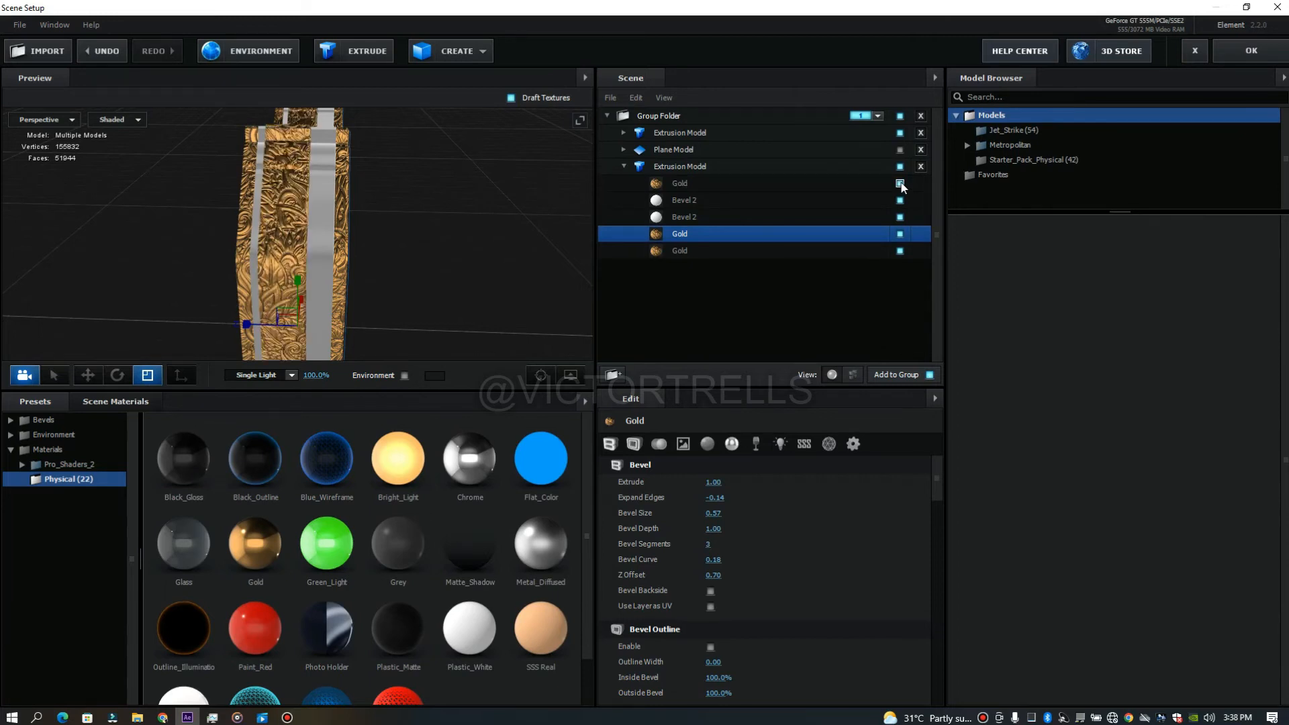
left_click(859, 179)
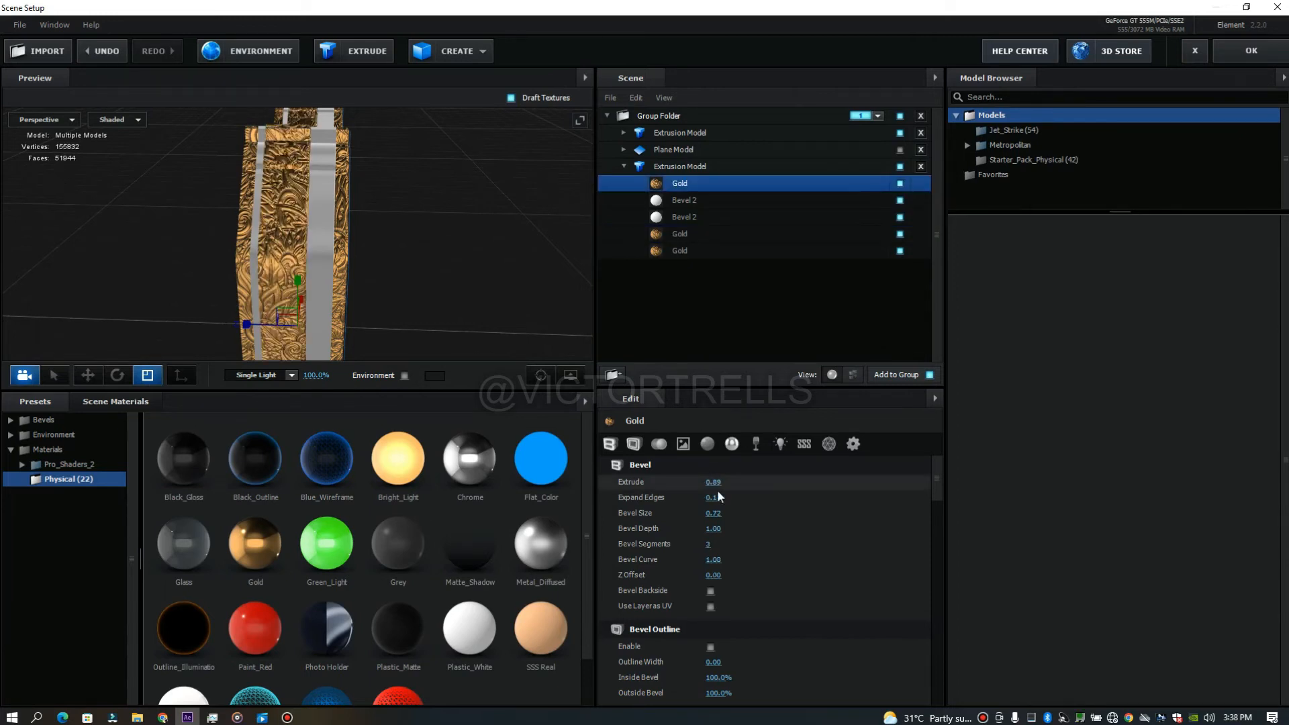
left_click_drag(714, 484, 702, 484)
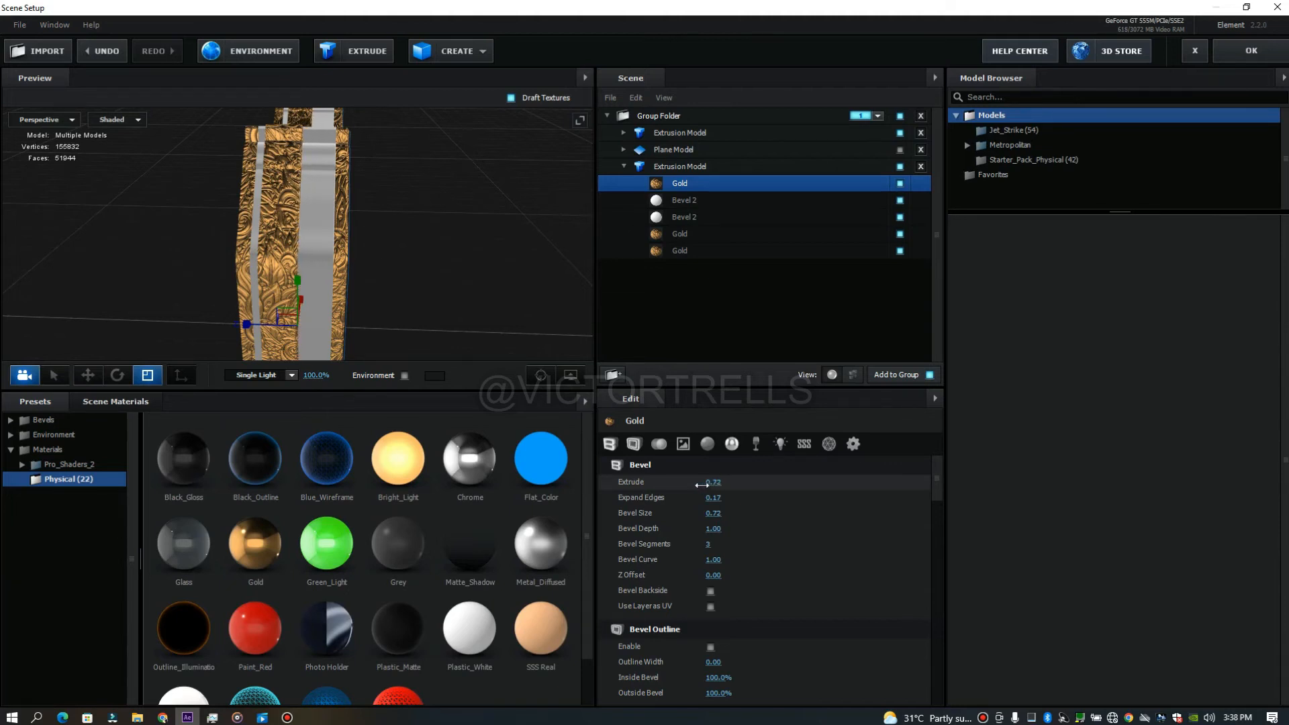
left_click_drag(711, 575, 723, 575)
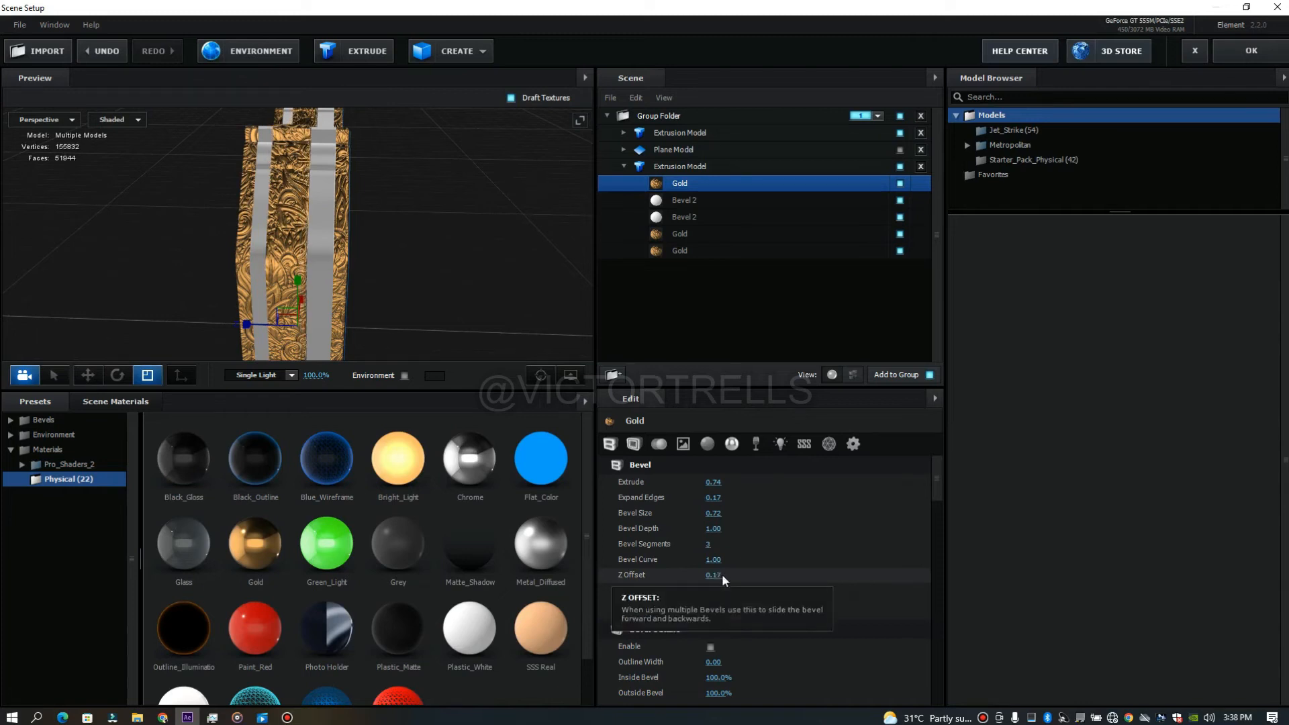
left_click_drag(403, 276, 525, 181)
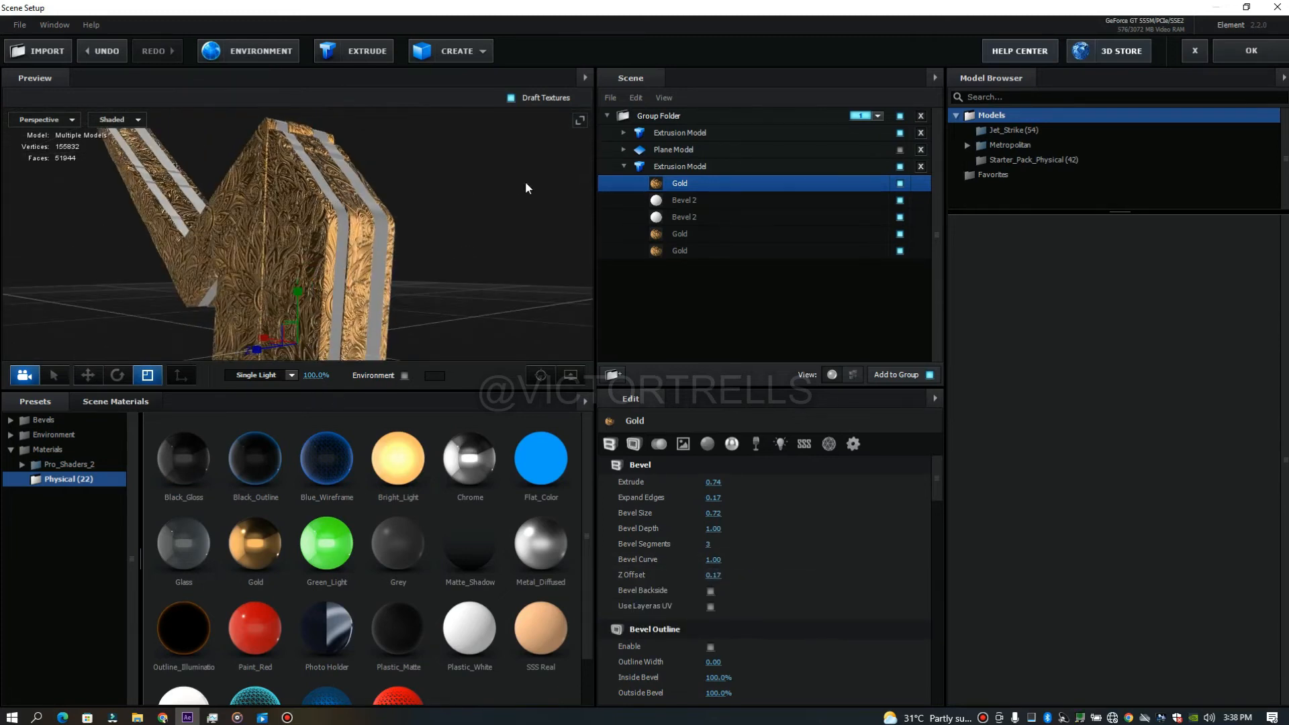
- Raise the first Bevel 2 material's Illumination Intensity to 572% and enable Use Diffuse Color
left_click(702, 198)
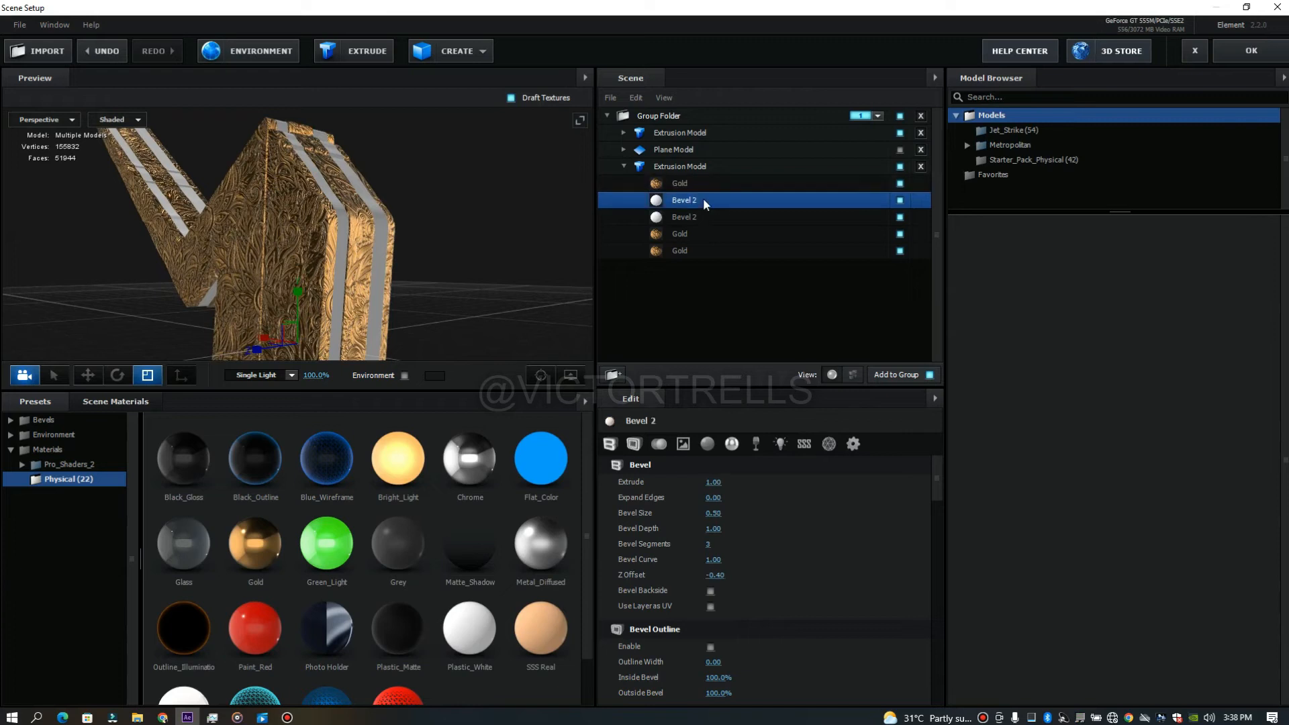
left_click(900, 202)
left_click(900, 202)
left_click(900, 217)
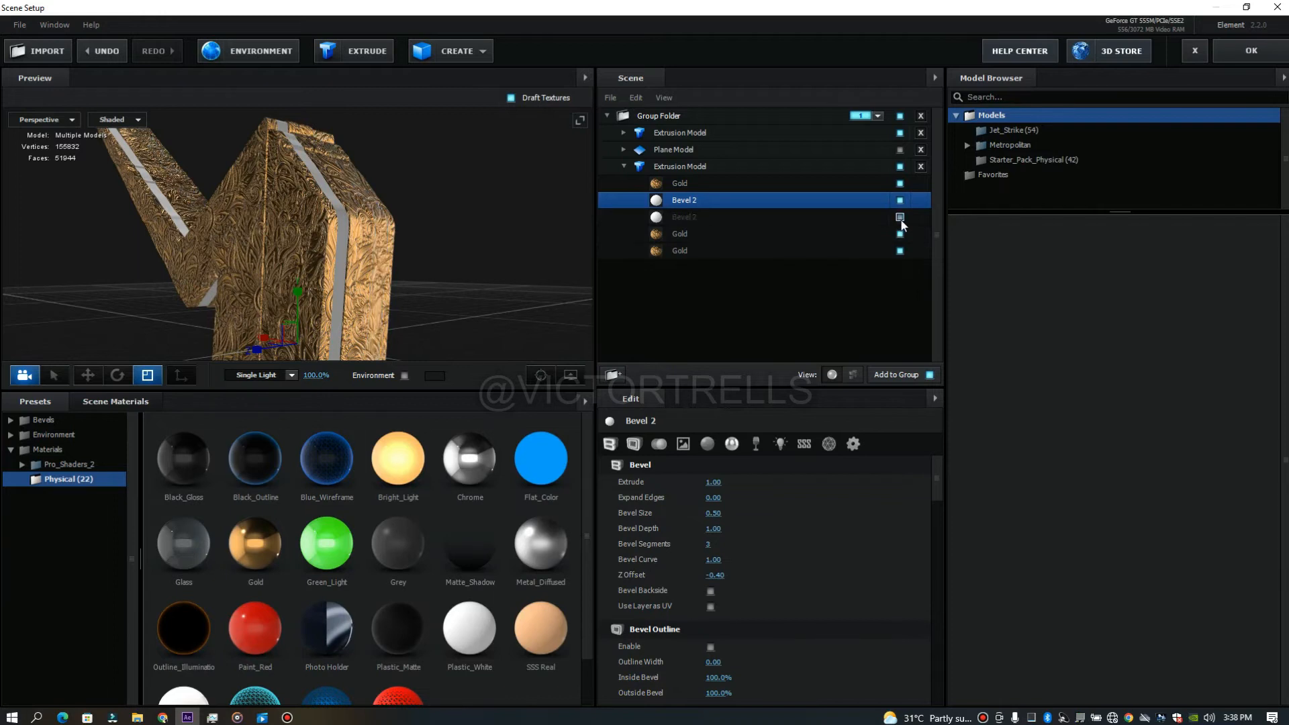
left_click(900, 217)
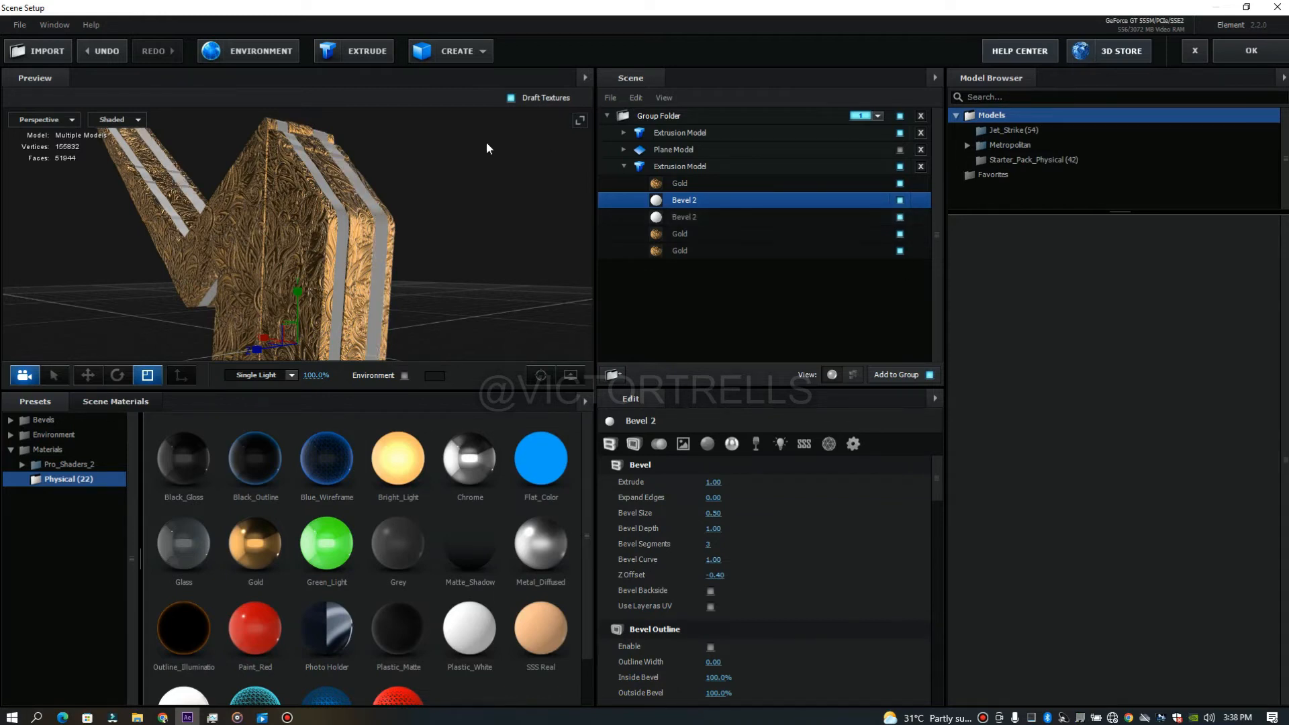
left_click_drag(460, 165, 388, 175)
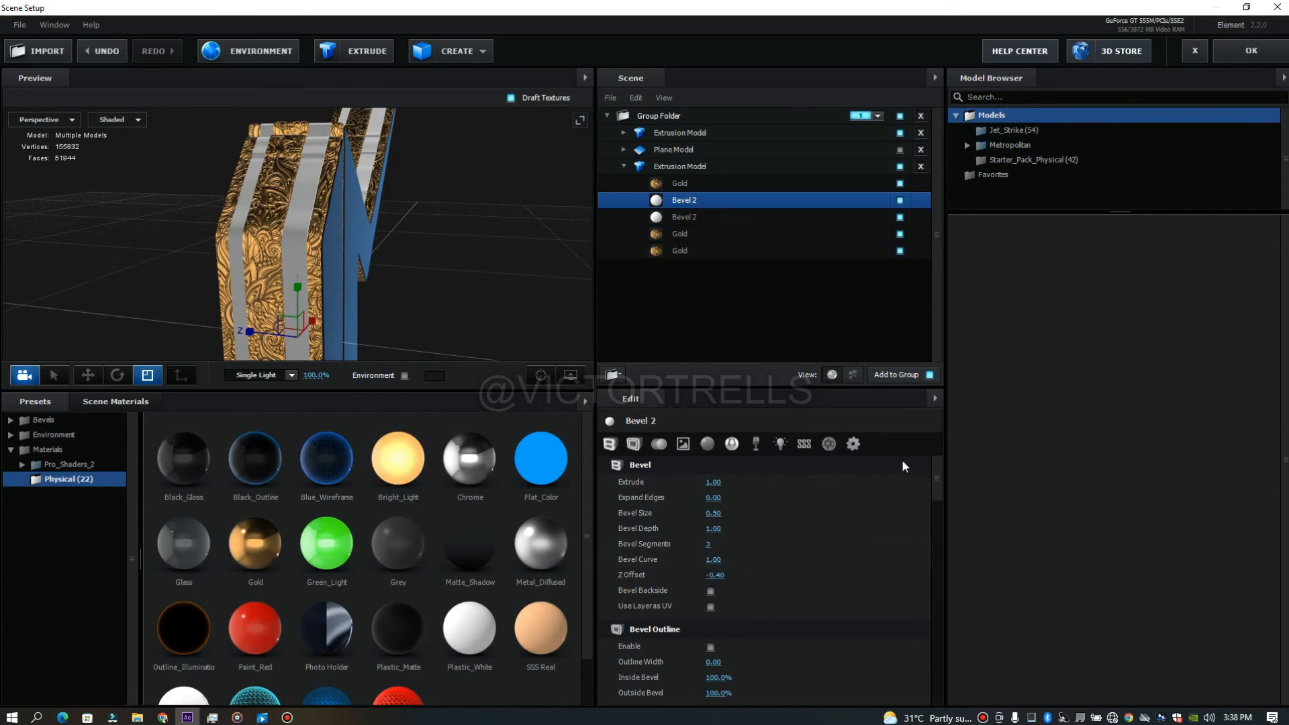
left_click_drag(937, 478, 941, 584)
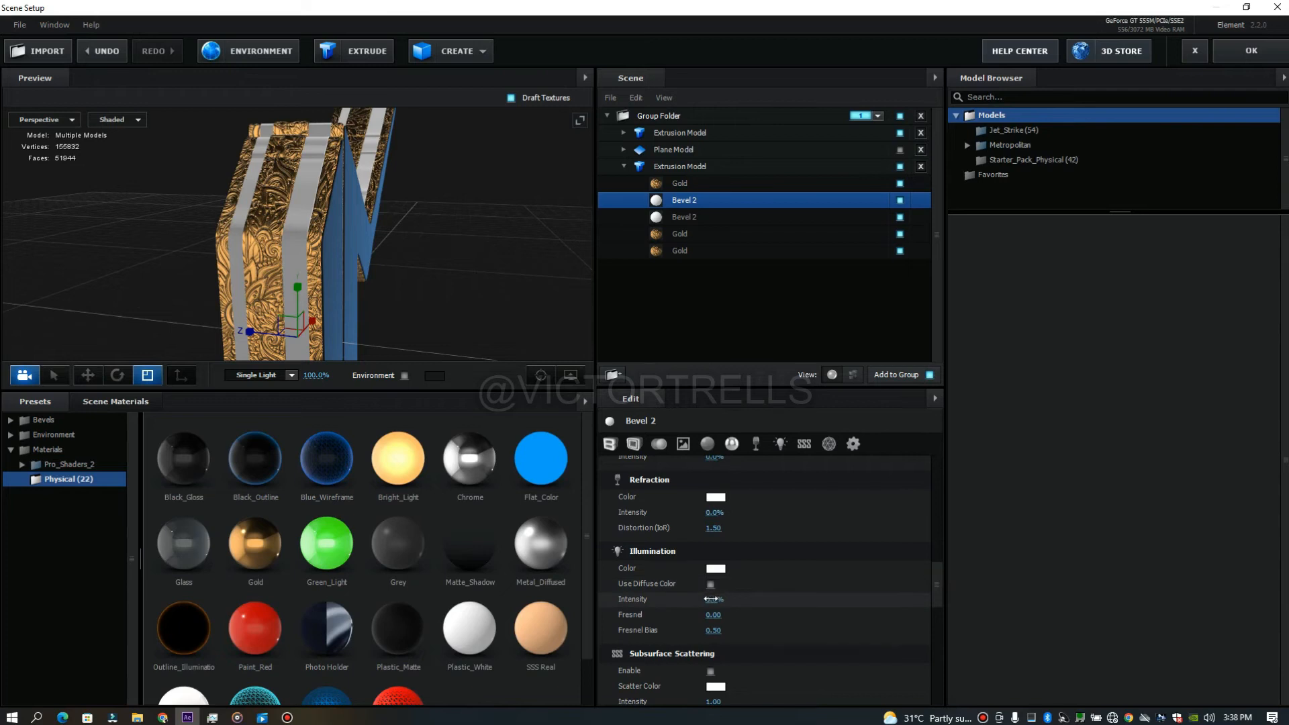
left_click_drag(712, 599, 949, 588)
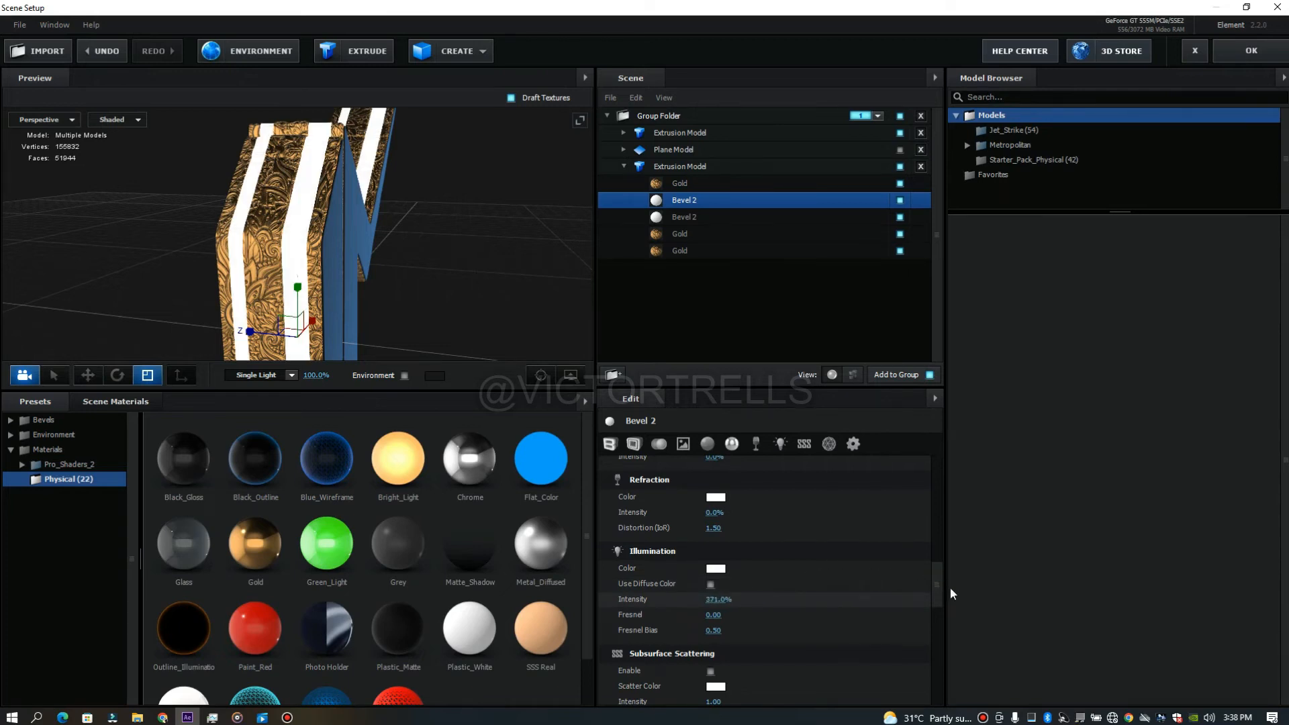
left_click_drag(713, 599, 822, 585)
left_click(711, 584)
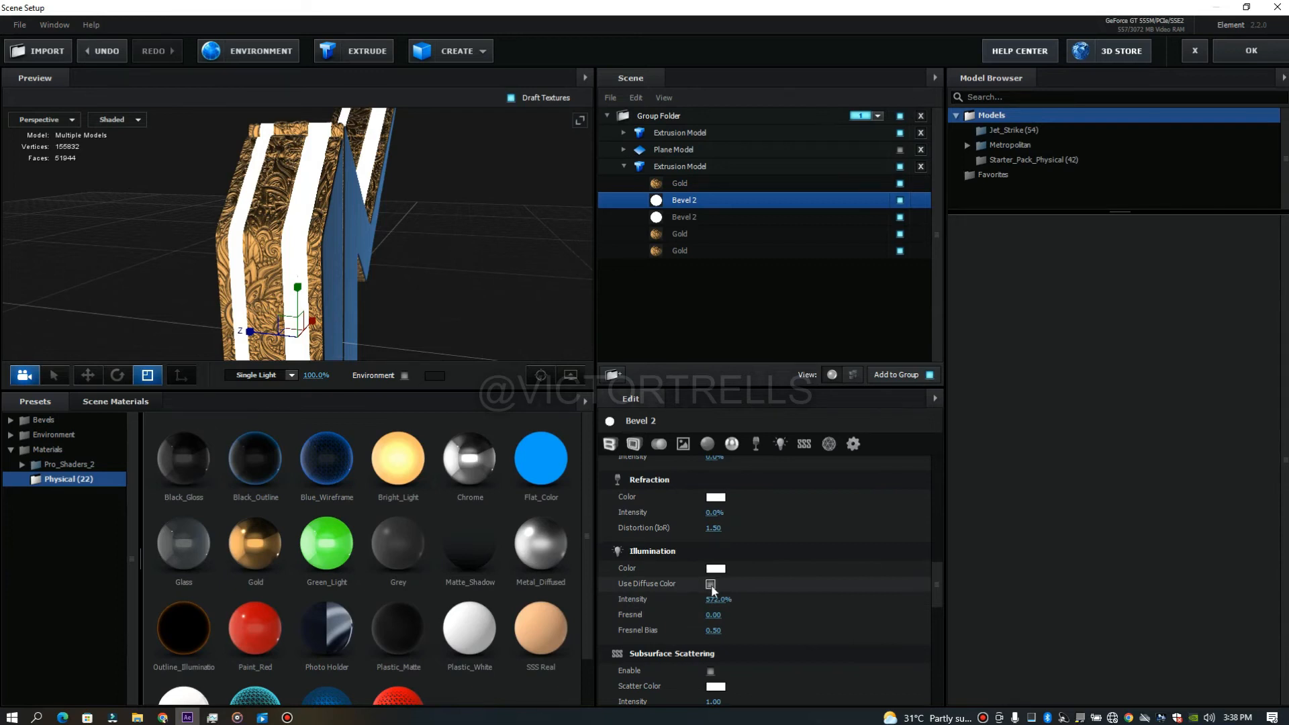
double_click(47, 420)
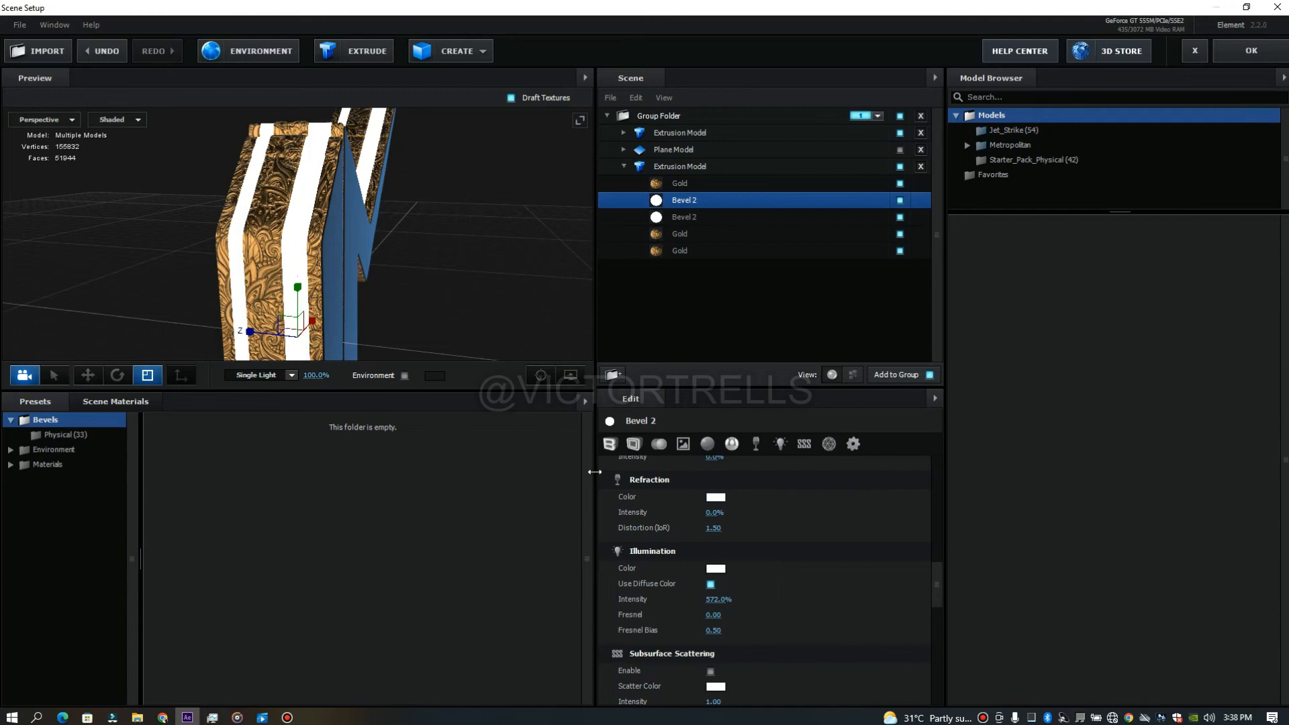
- Assign Custom Layer 1 (Pexels Videos 2759485.mp4) as the Bevel 2 Diffuse texture with Brightness 50%
left_click(683, 445)
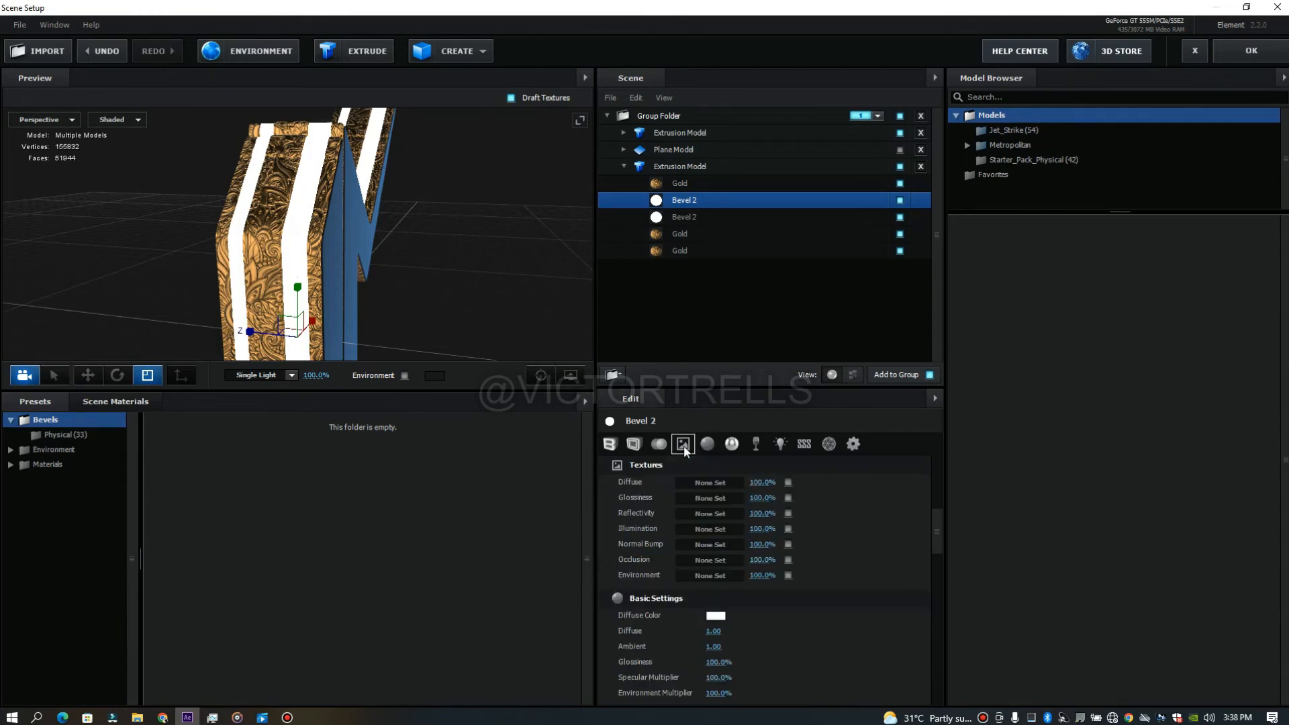
left_click(693, 483)
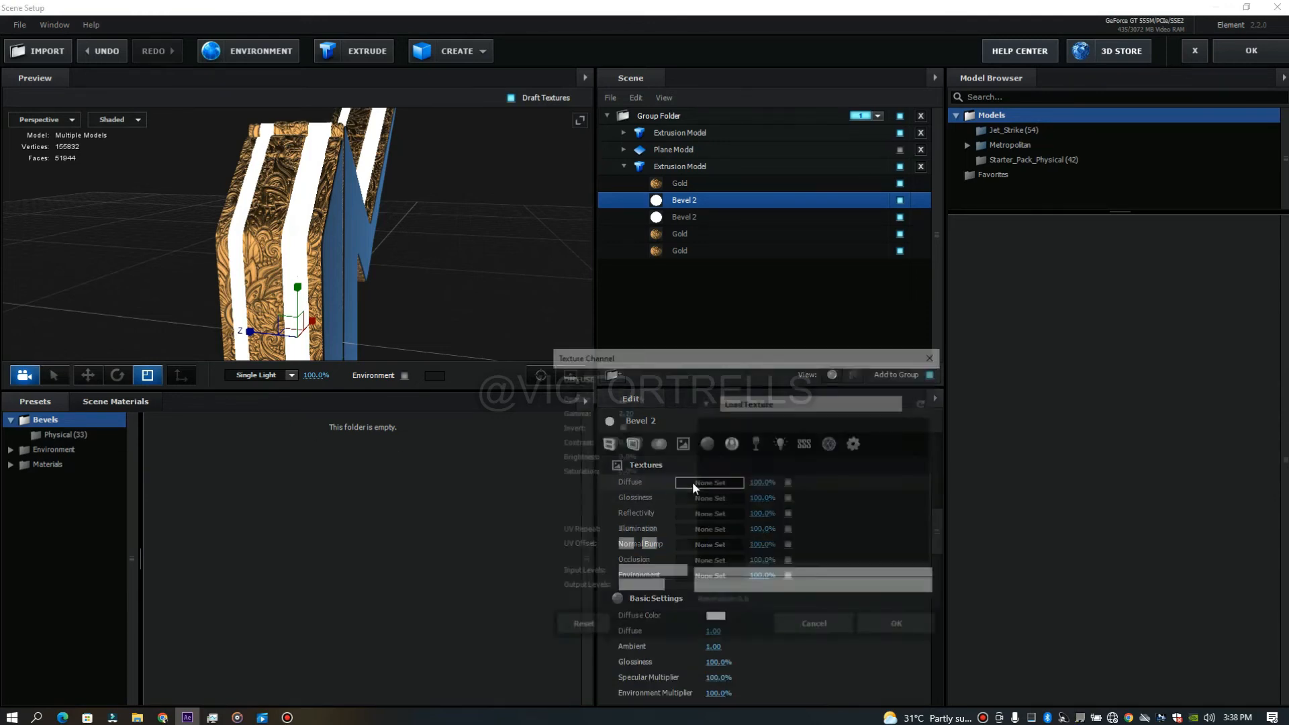
left_click(706, 403)
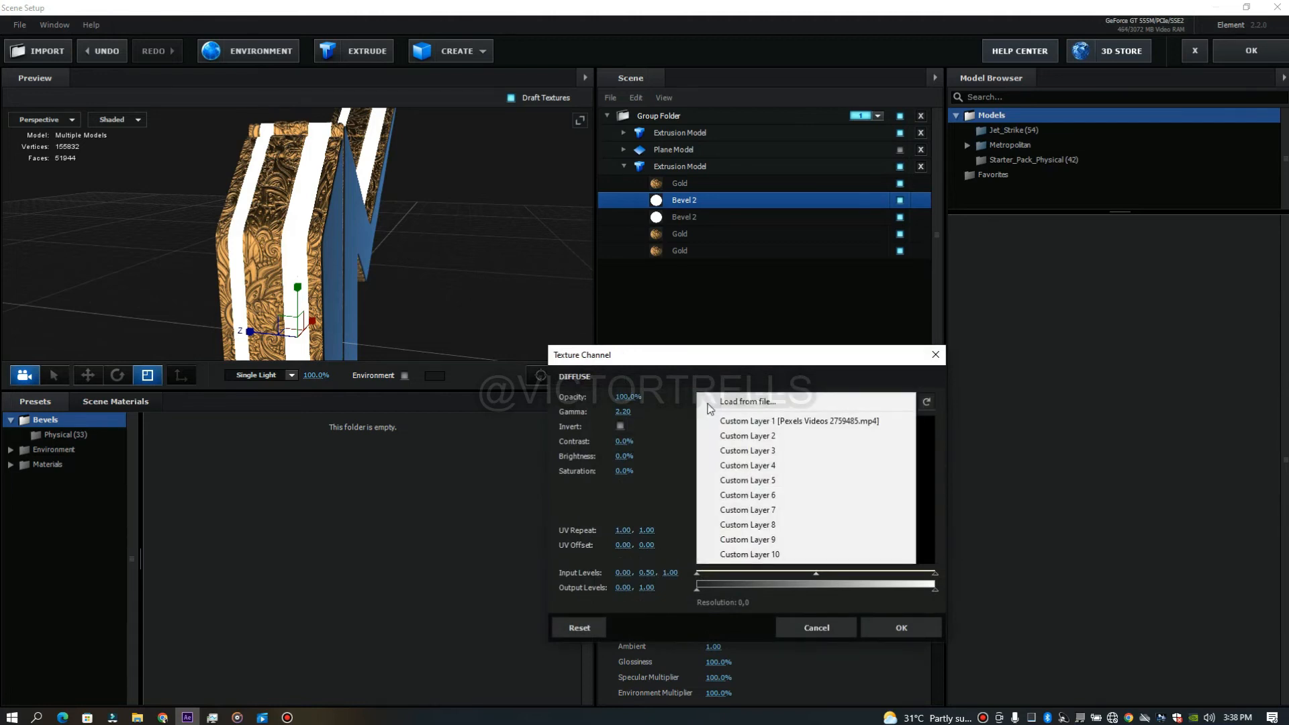
left_click(774, 422)
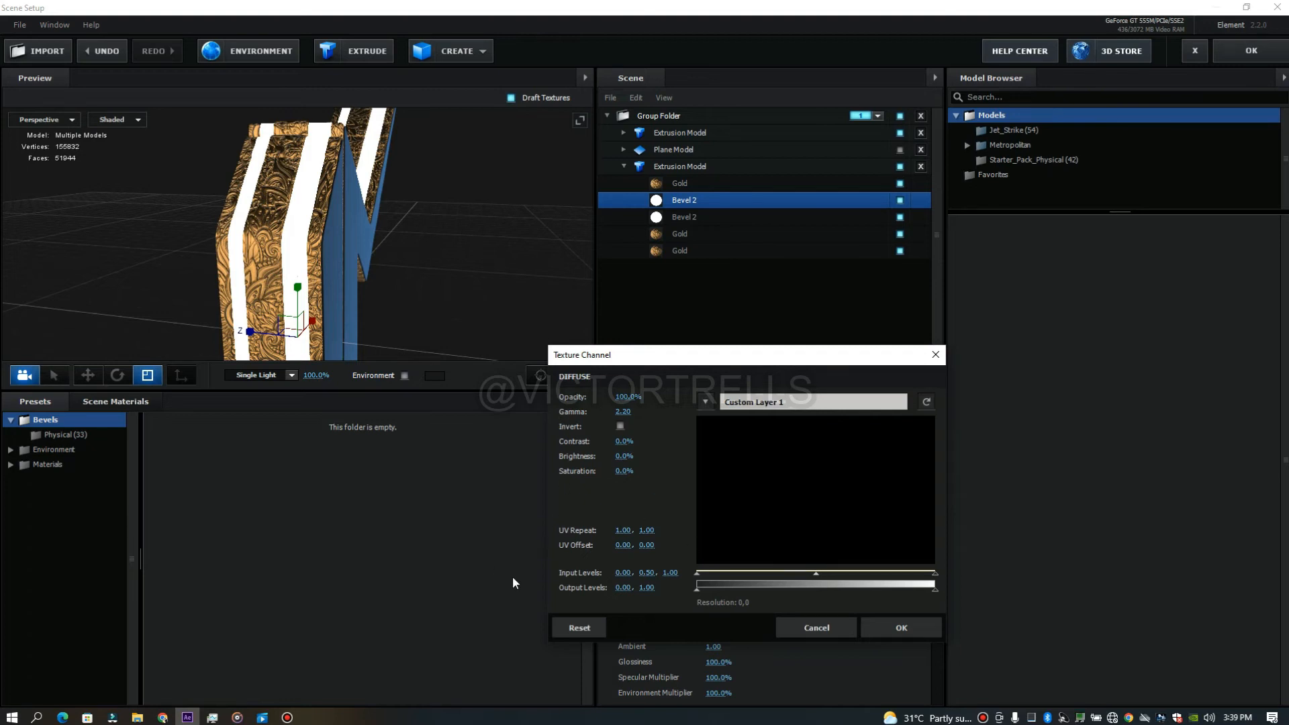
left_click_drag(621, 456, 625, 457)
left_click(625, 457)
type("50")
left_click(903, 626)
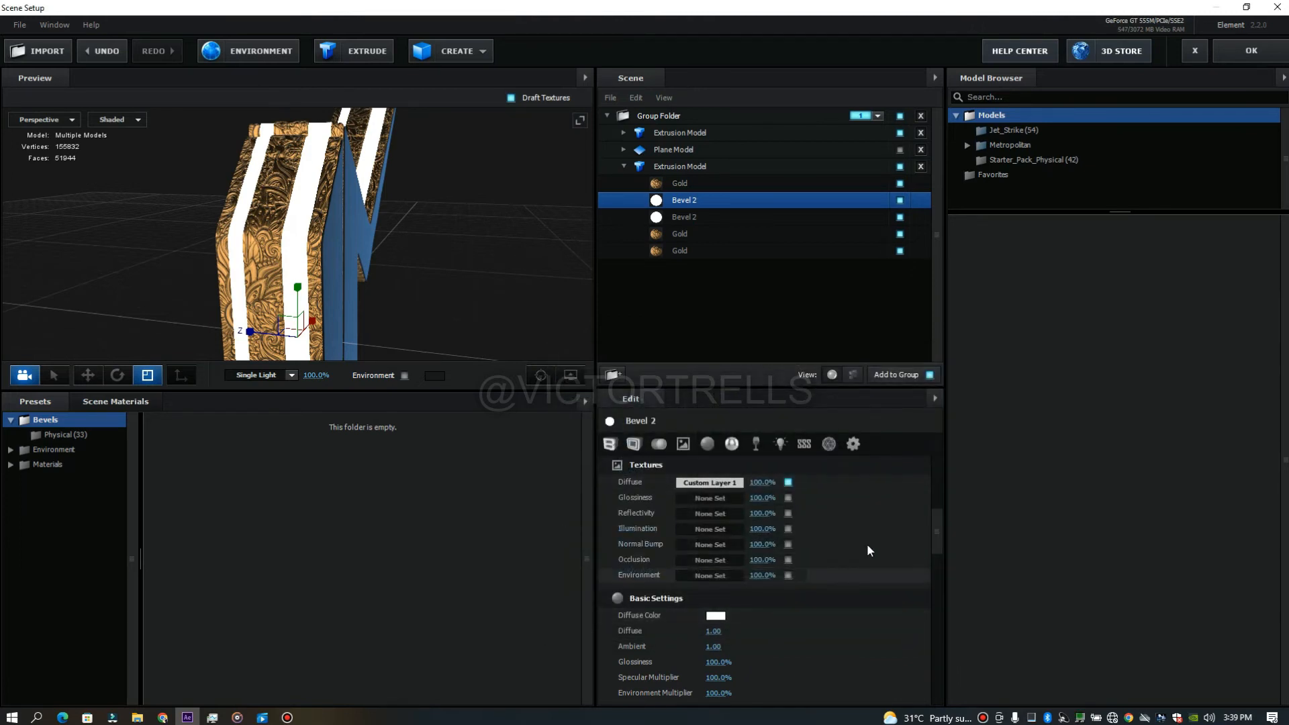
- Assign Custom Layer 1 (Pexels Videos 2759485.mp4) as the Bevel 2 Illumination texture with Brightness 40%, and check the other Bevel 2's textures
left_click(694, 530)
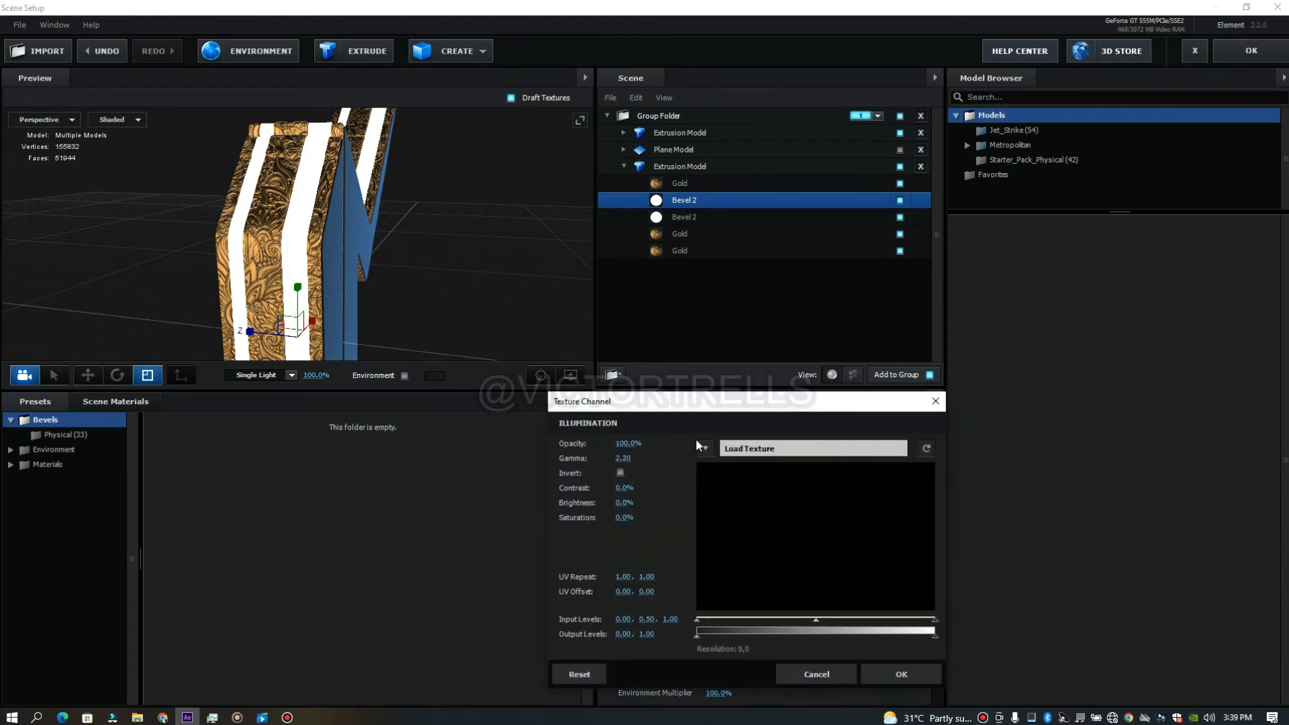
left_click(700, 447)
left_click(748, 468)
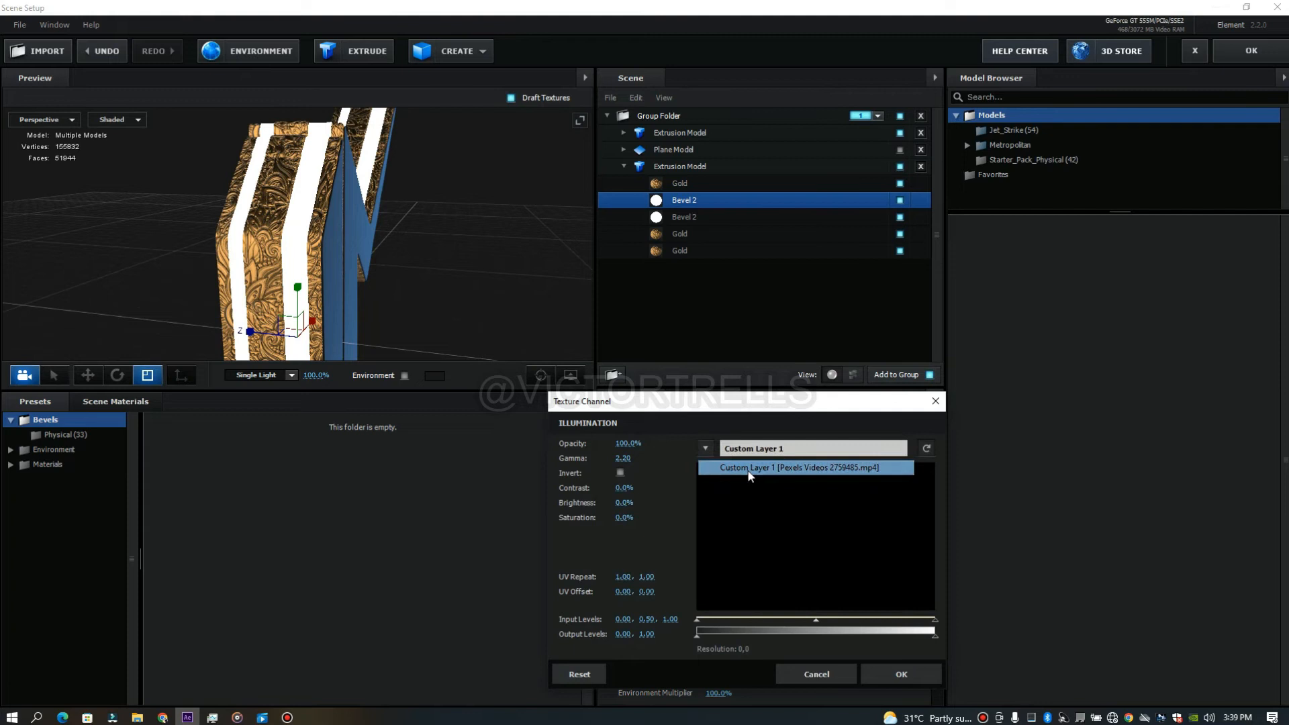
left_click(623, 507)
type("40")
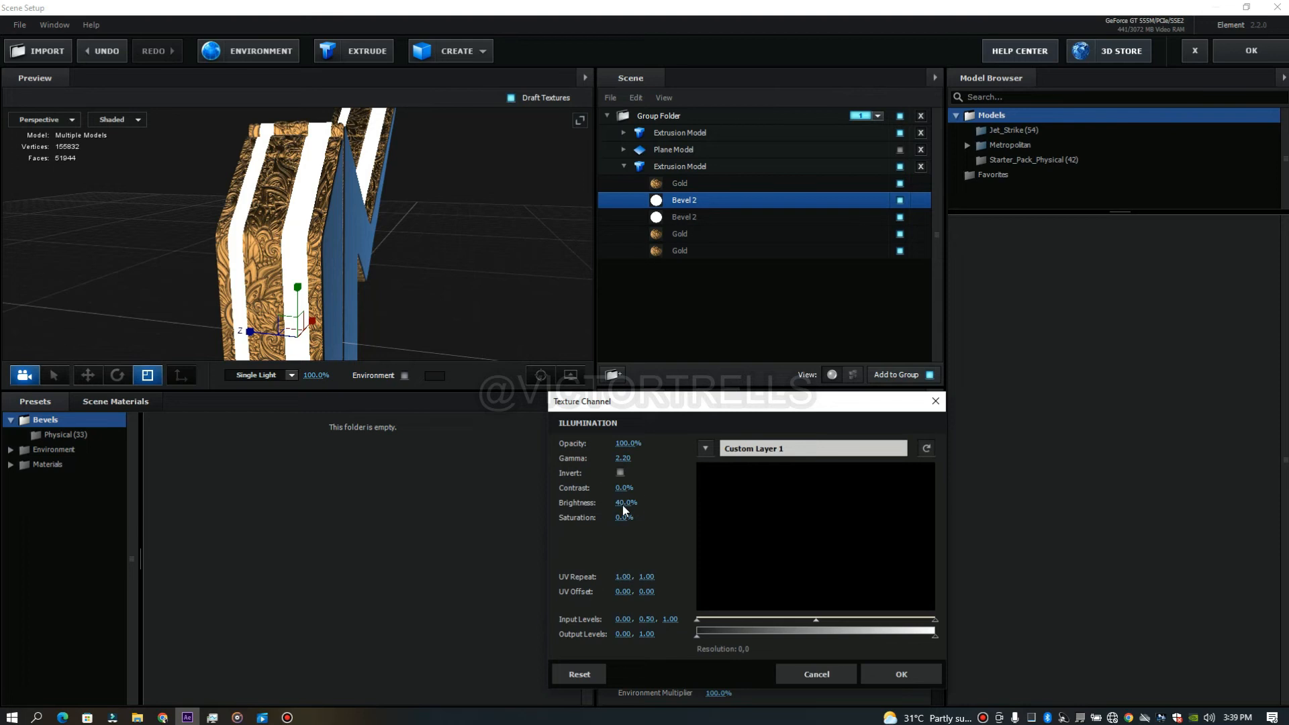
left_click(898, 674)
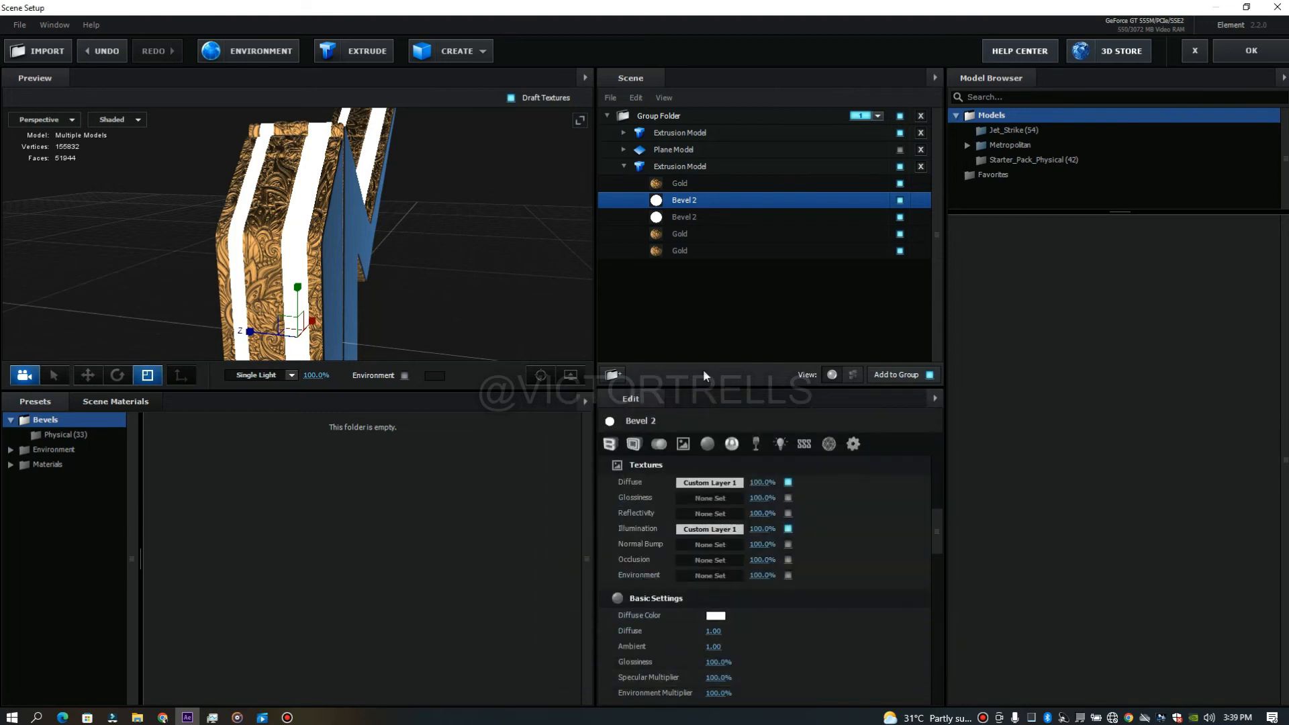
left_click(690, 218)
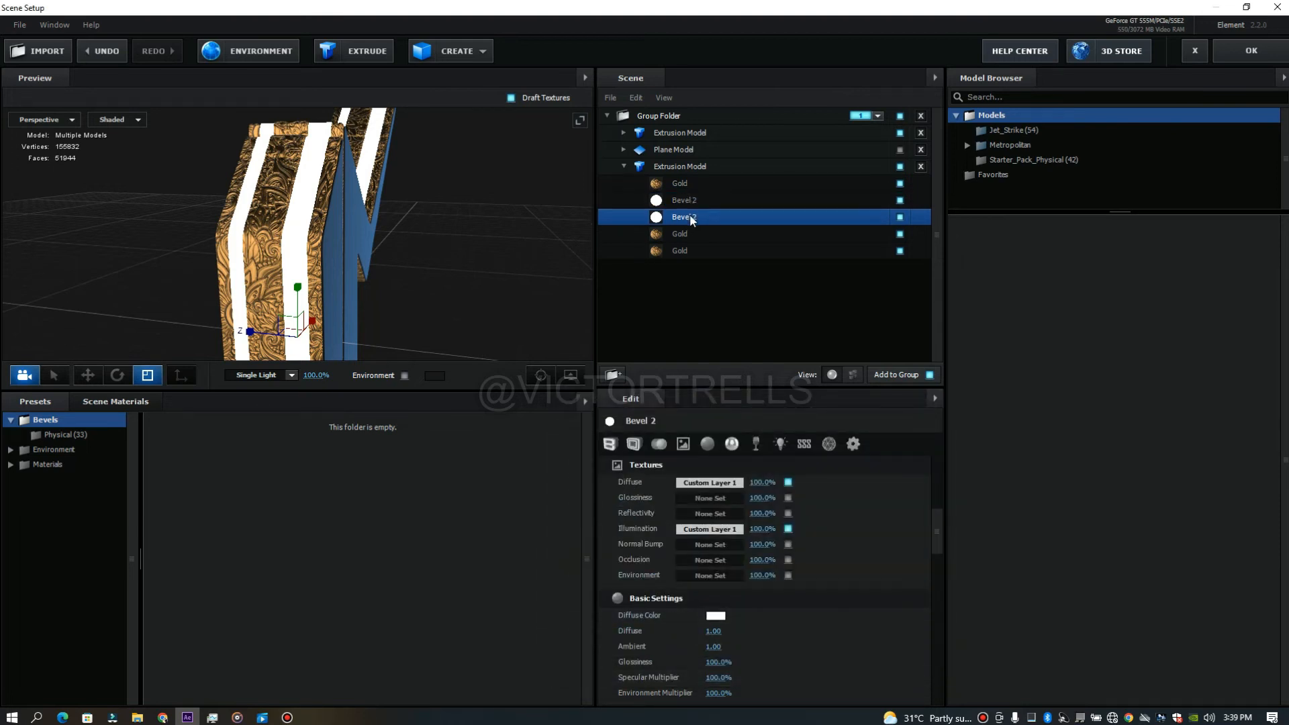
left_click(690, 202)
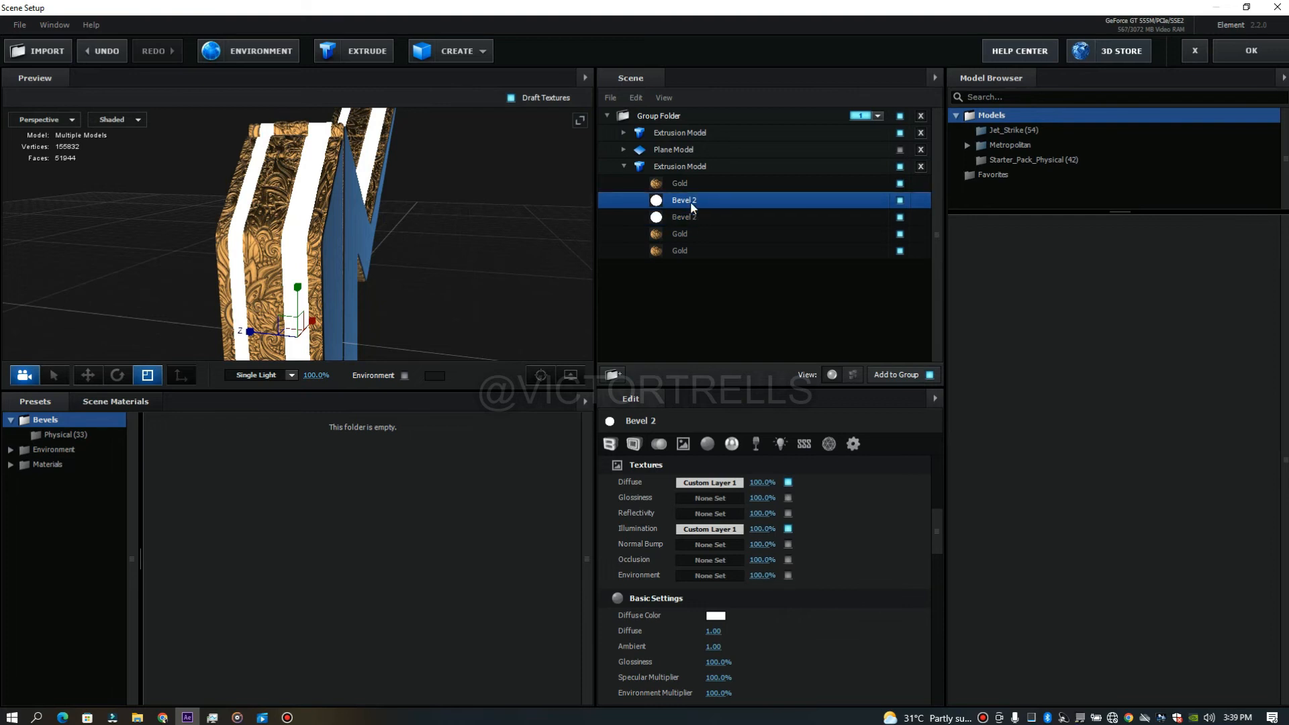
left_click(692, 218)
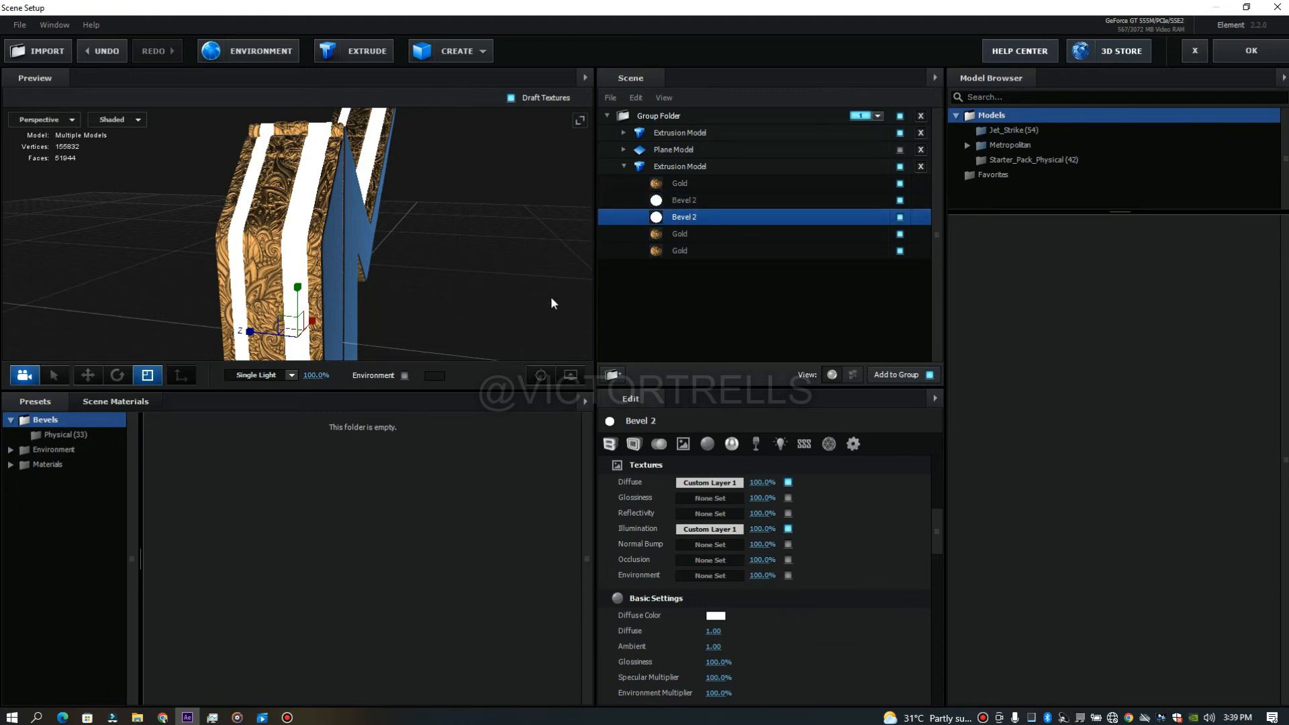
left_click_drag(508, 261, 588, 251)
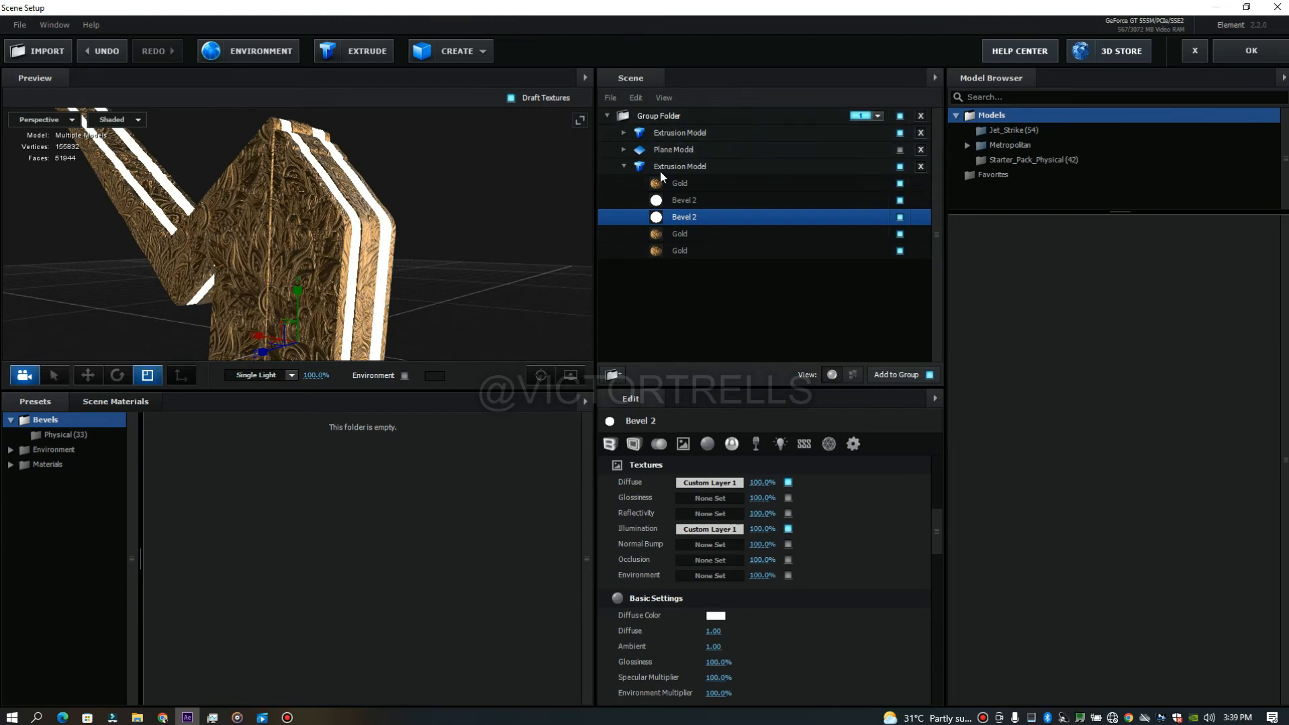
- Collapse the expanded Extrusion Model and turn on the Plane Model's visibility behind the logo
left_click(623, 167)
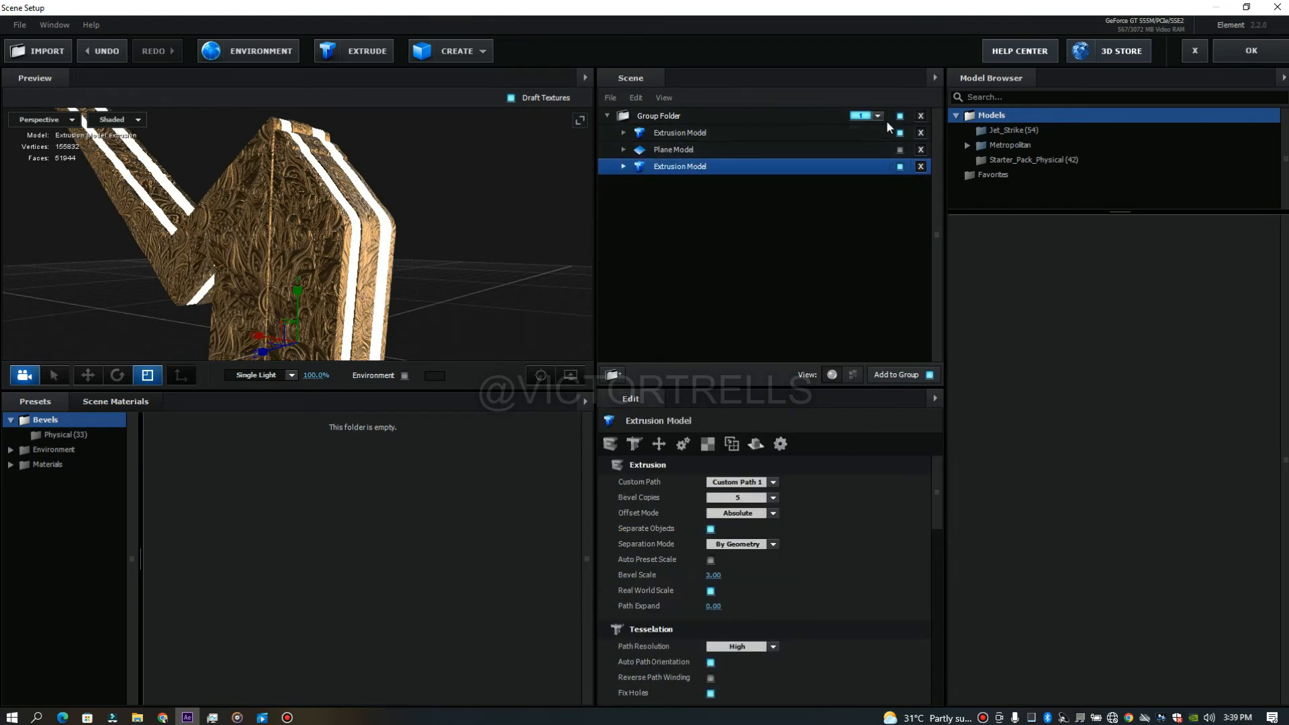
left_click(900, 150)
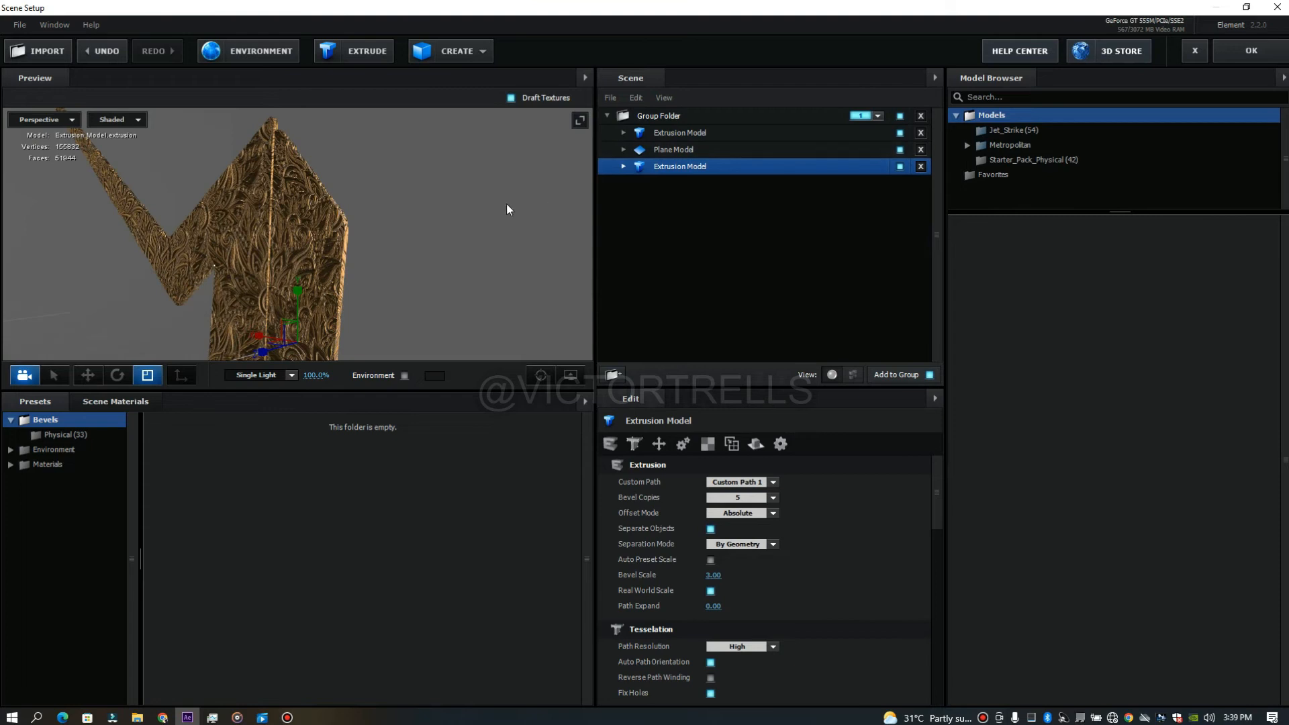
left_click_drag(463, 244, 333, 242)
scroll(123, 223, "down", 3)
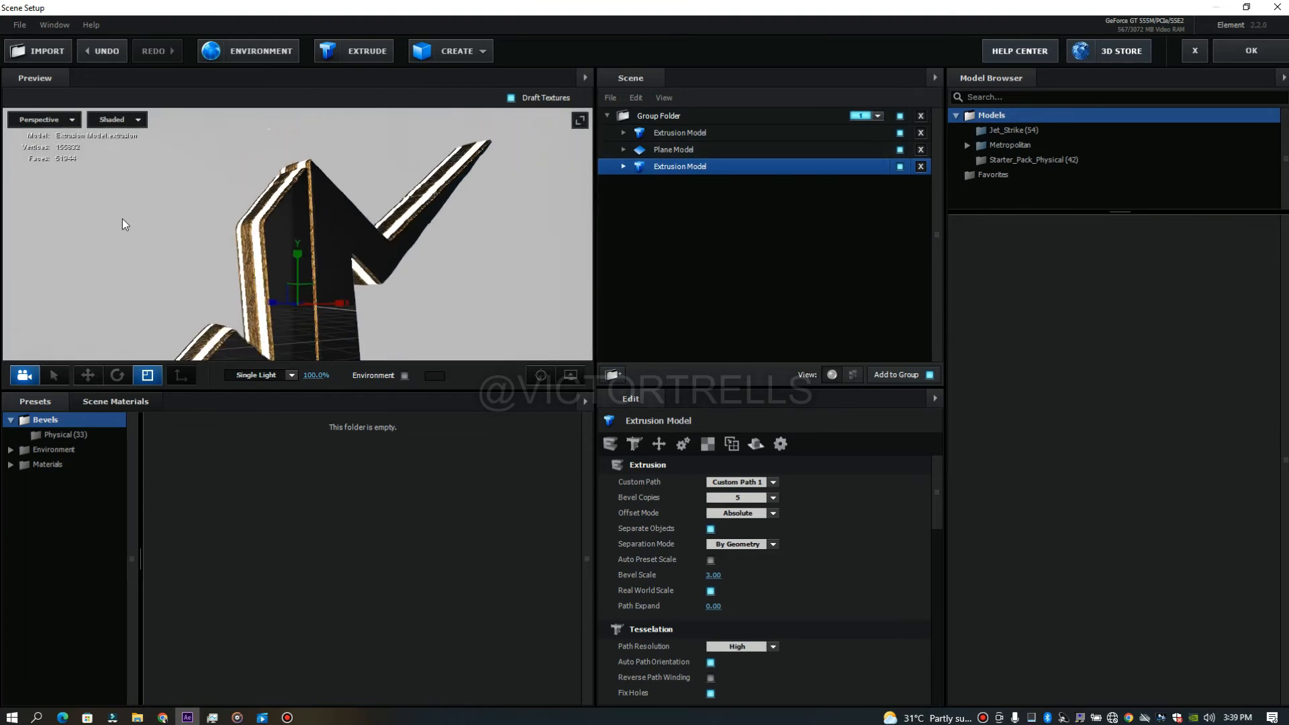
mouse_move(151, 226)
left_mouse_down()
mouse_move(213, 236)
mouse_move(161, 239)
left_mouse_up()
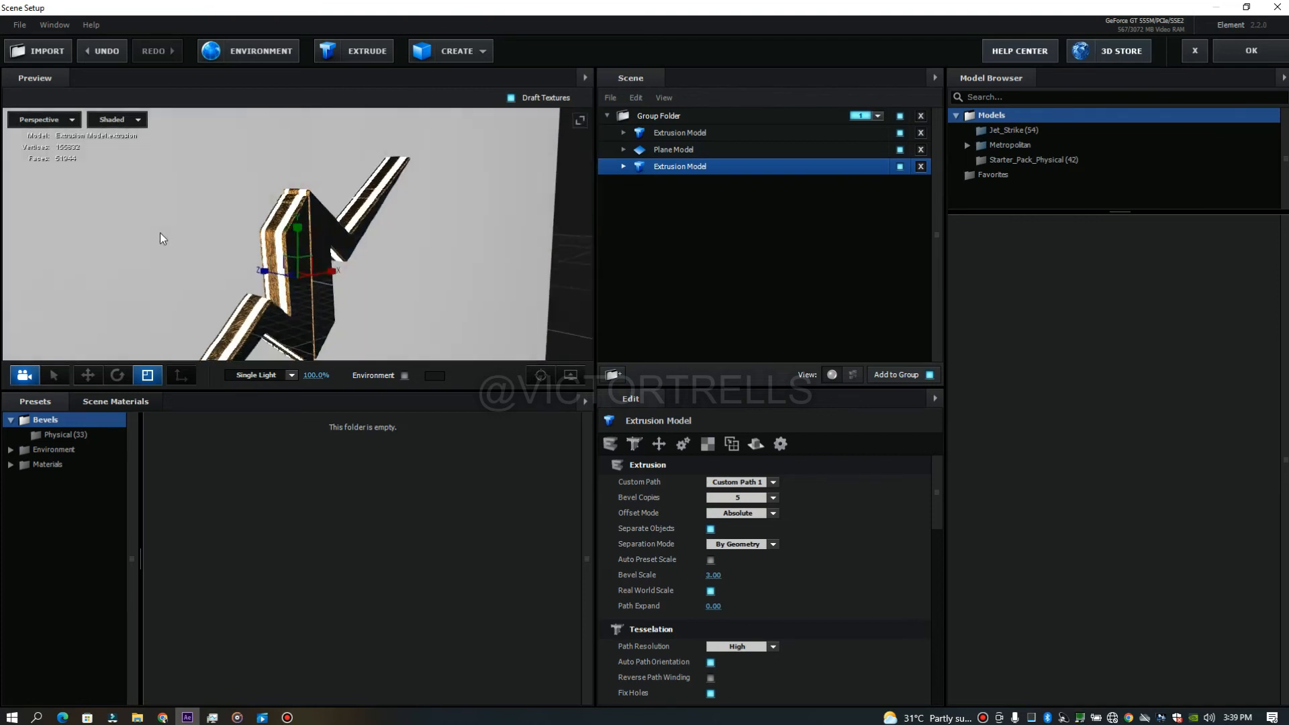
- Apply the metal_black material from the Pro_Shaders_2 Metal presets to the Plane Model
left_click(51, 463)
left_click(64, 480)
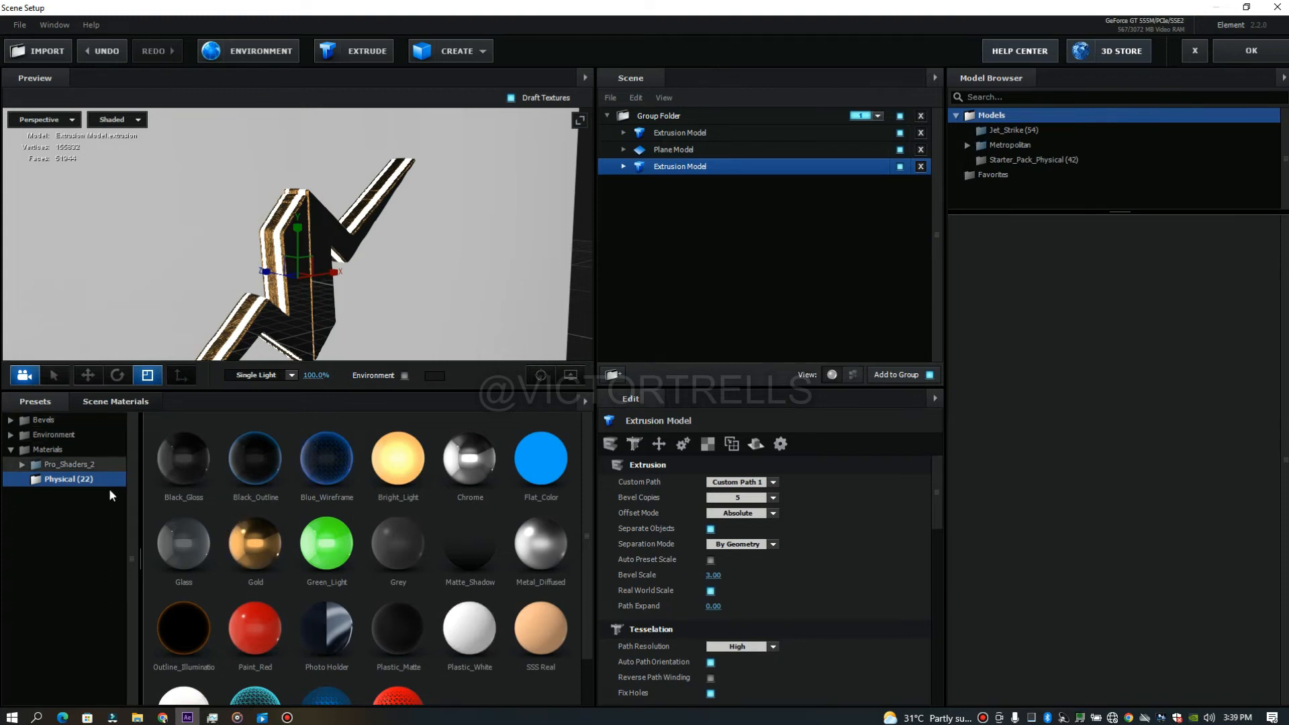
left_click(78, 468)
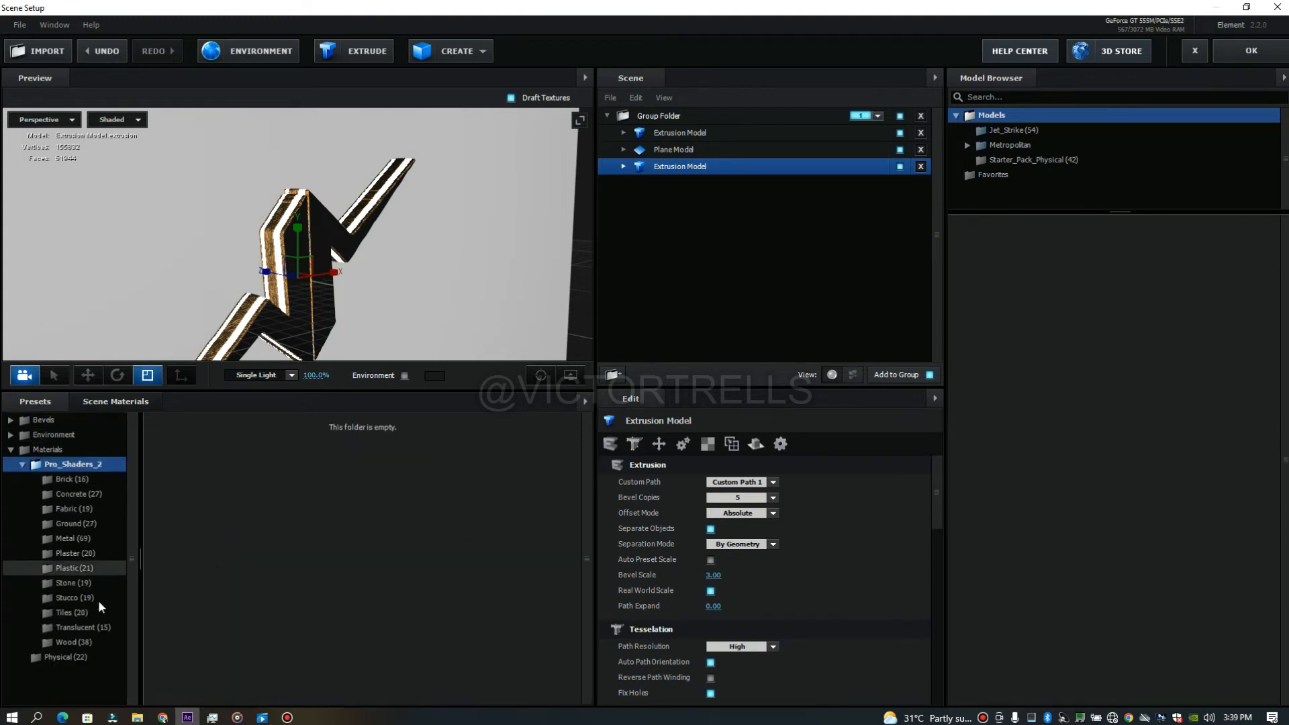
left_click(81, 541)
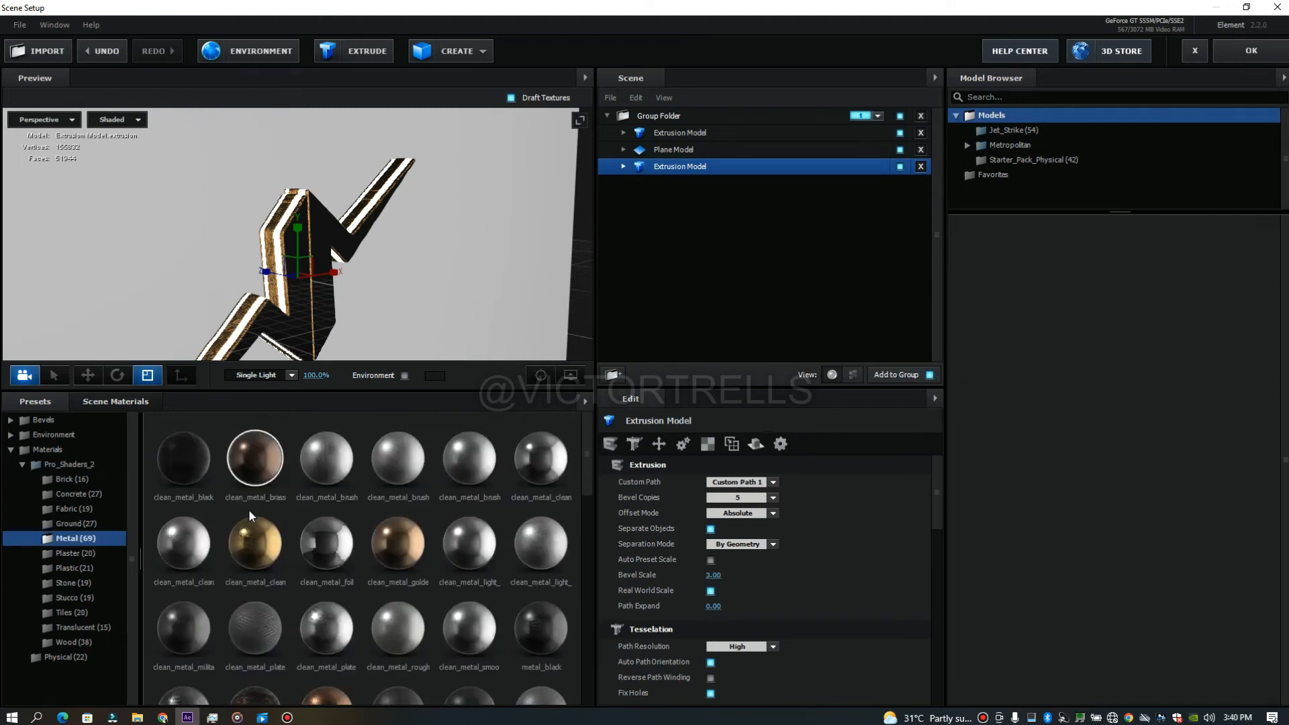
left_click(531, 630)
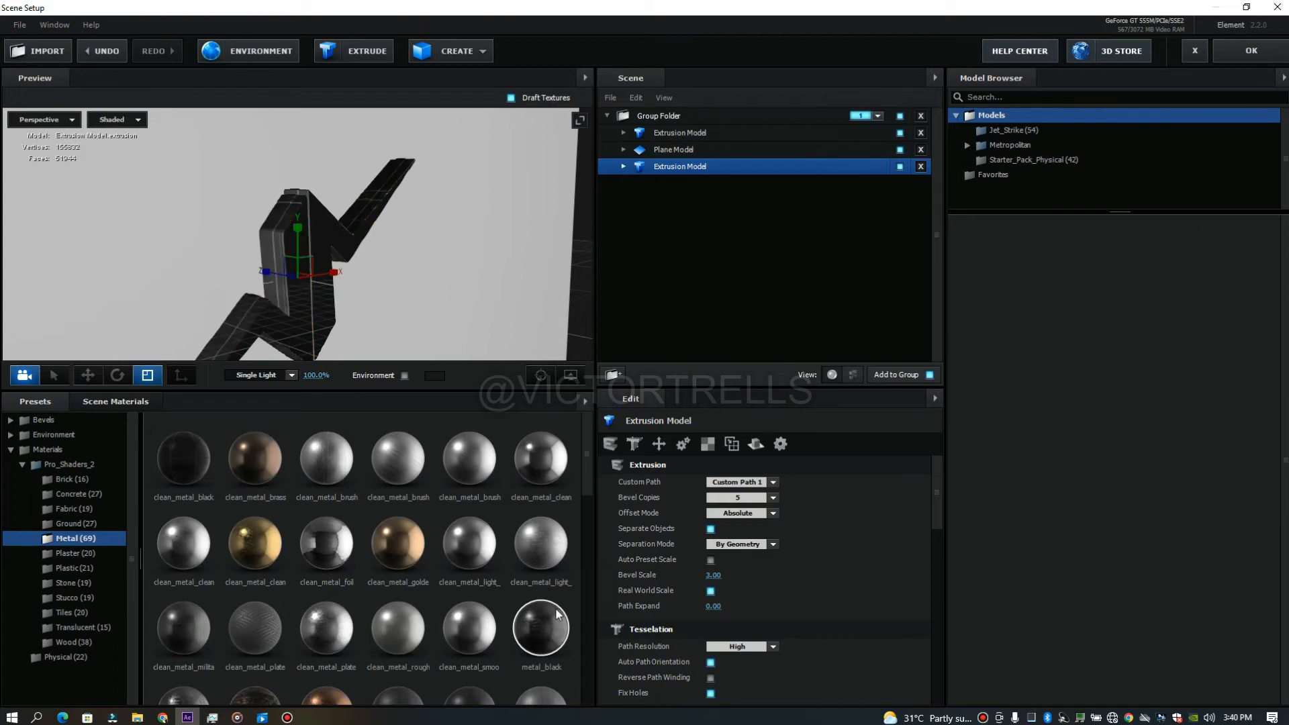
key("ctrl+z")
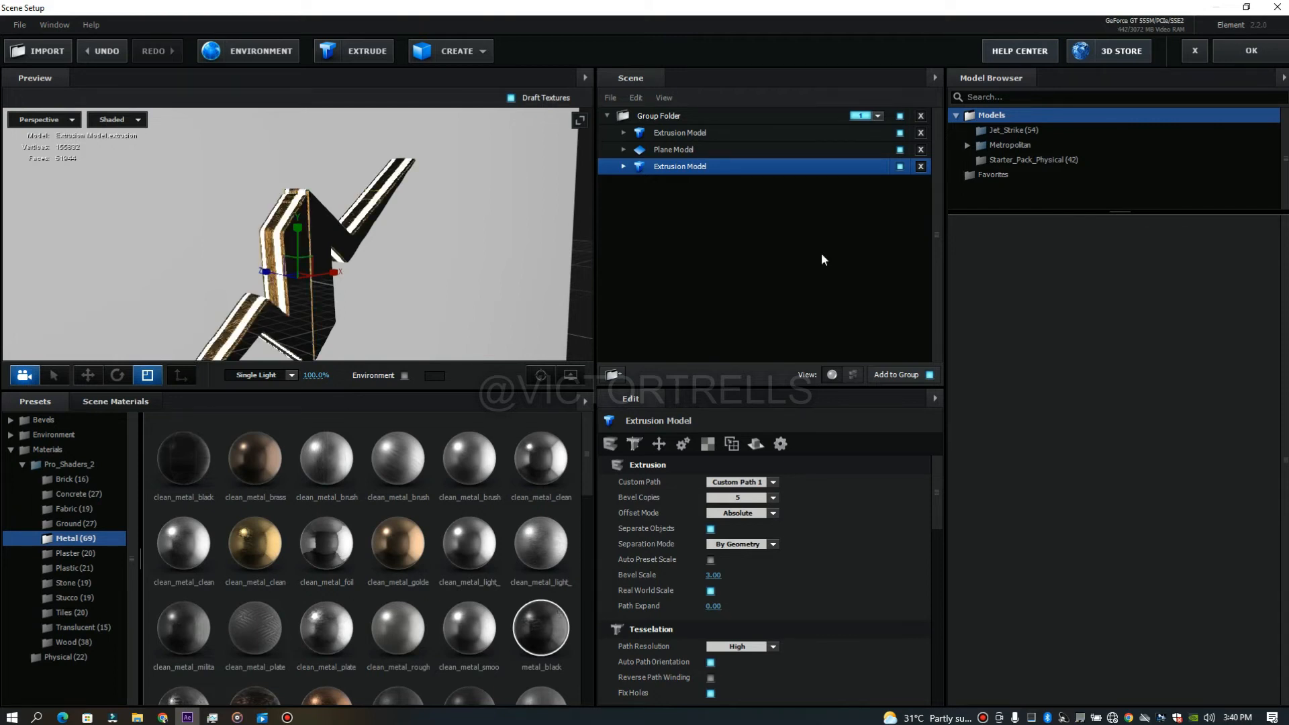
left_click(695, 150)
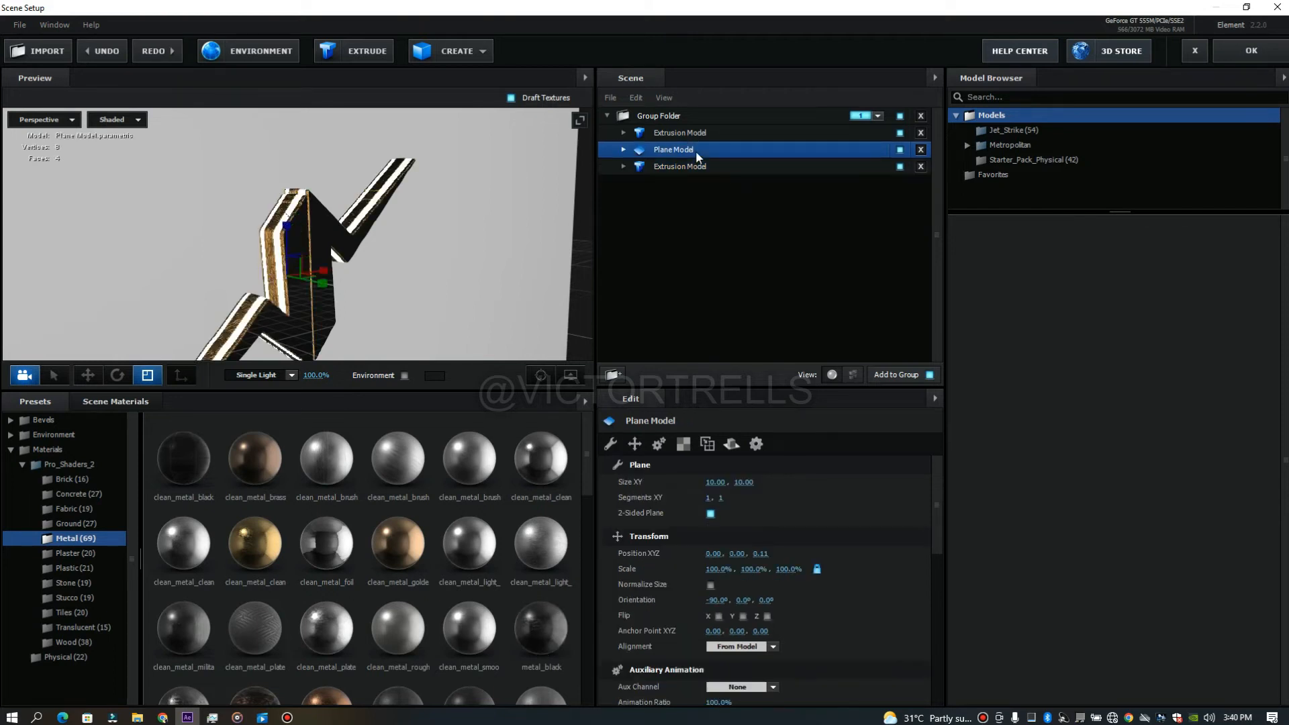
left_click(541, 634)
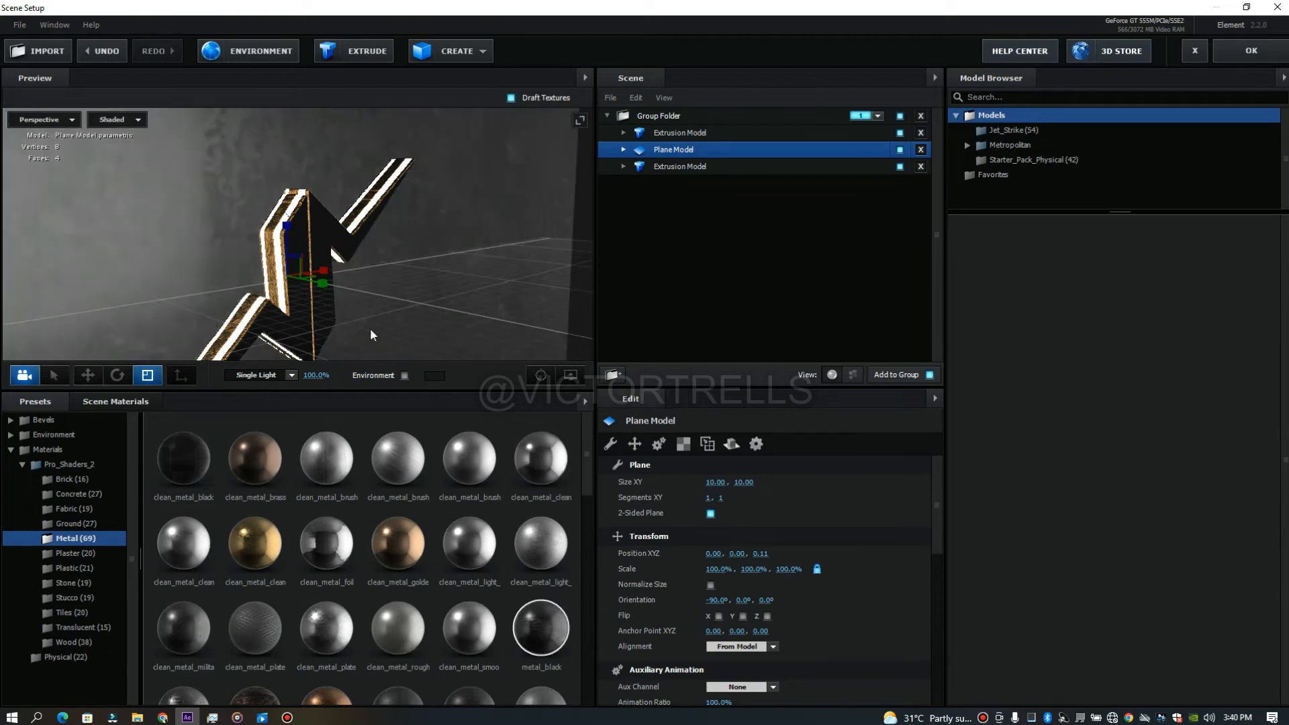
- Set the Plane Model's UV Repeat to 10.00 in both directions
left_click_drag(480, 209, 433, 205)
left_click(682, 444)
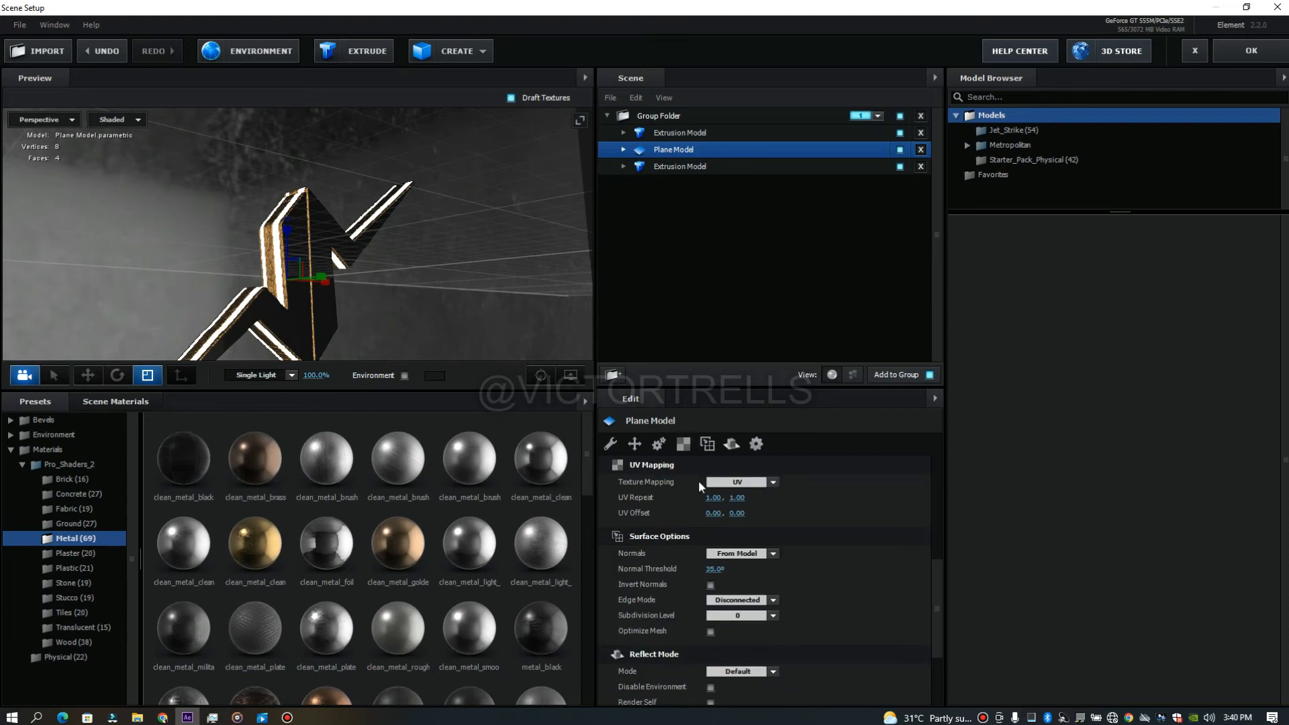
left_click(714, 498)
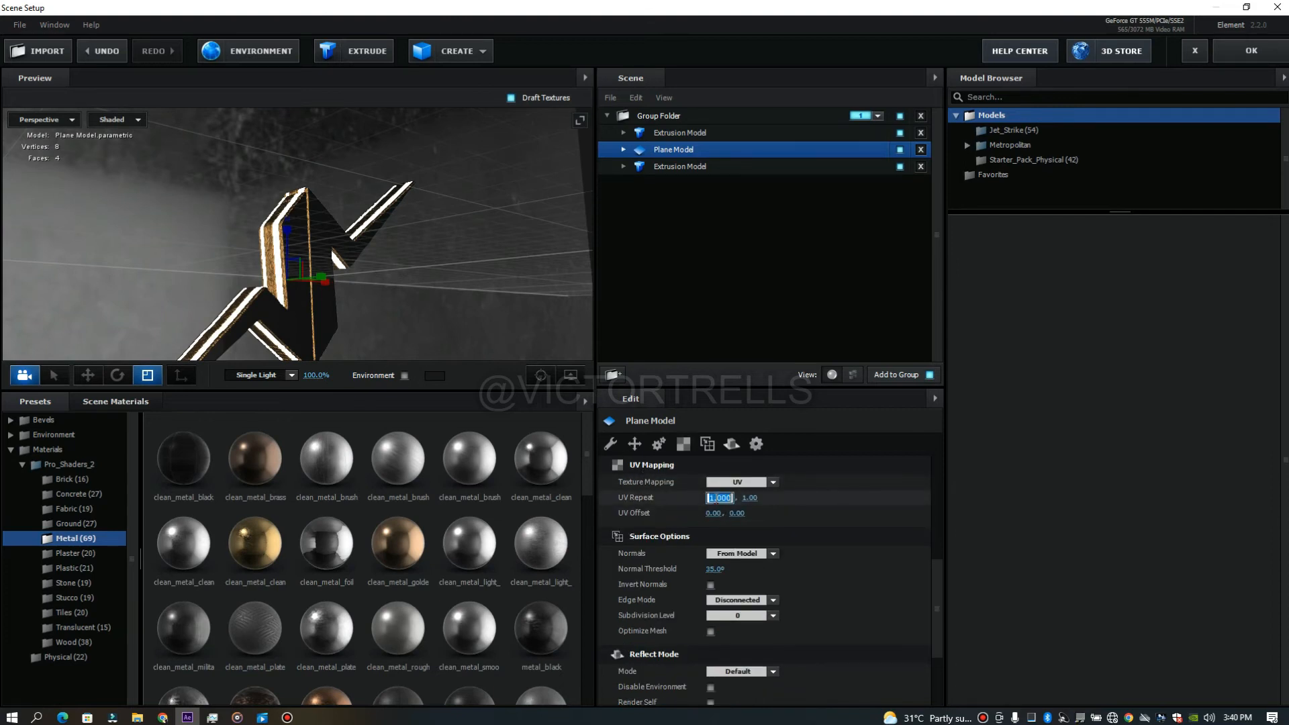
type("10")
left_click(749, 497)
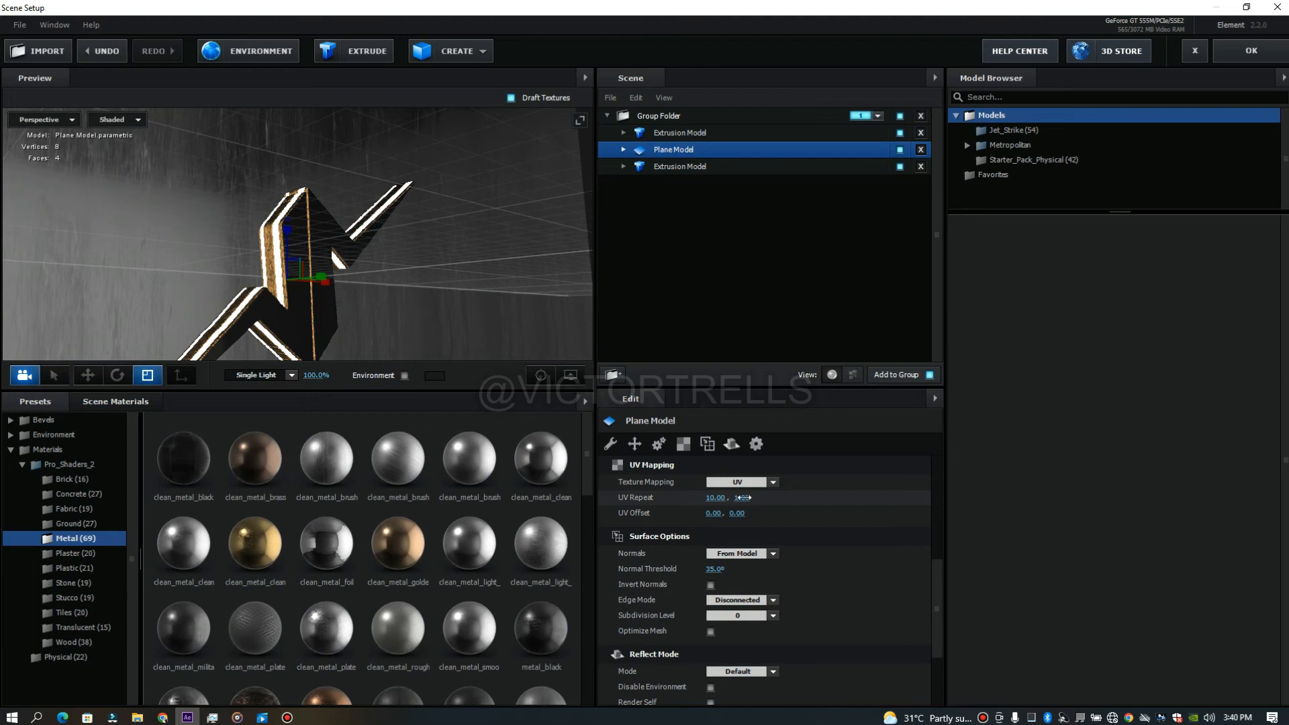
type("10")
key("Return")
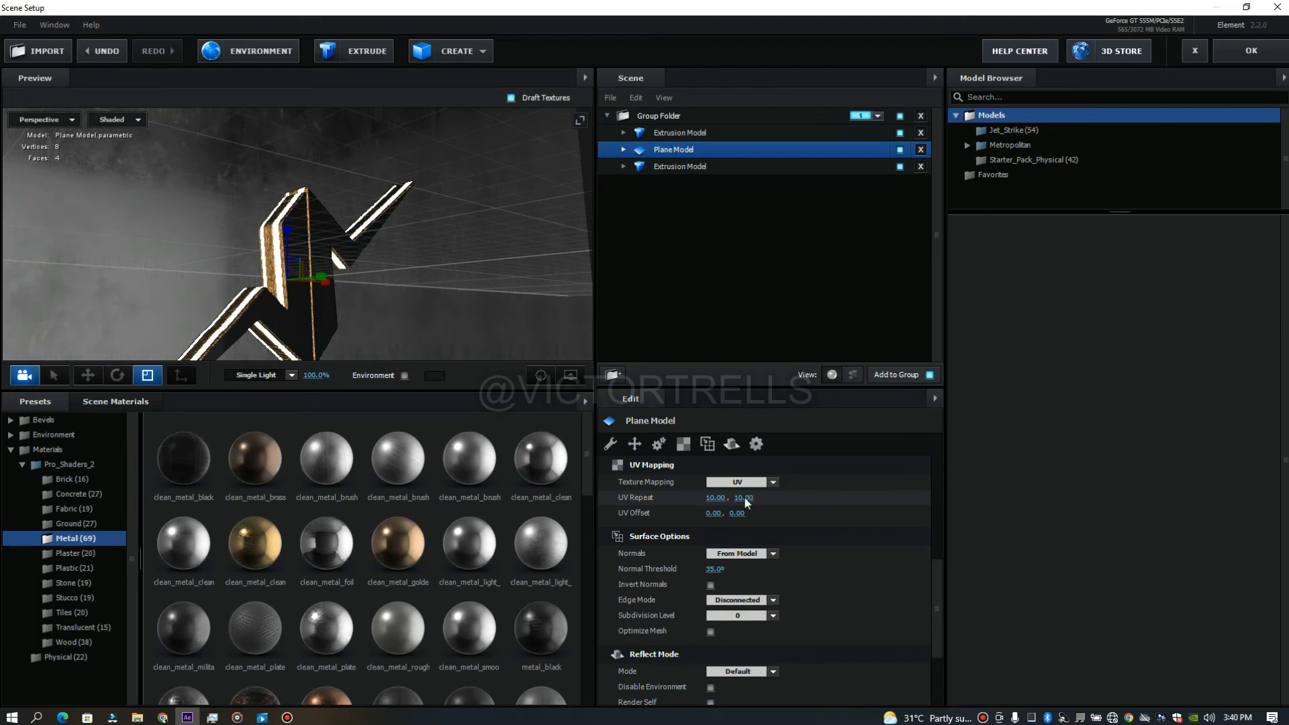
left_click_drag(556, 308, 624, 240)
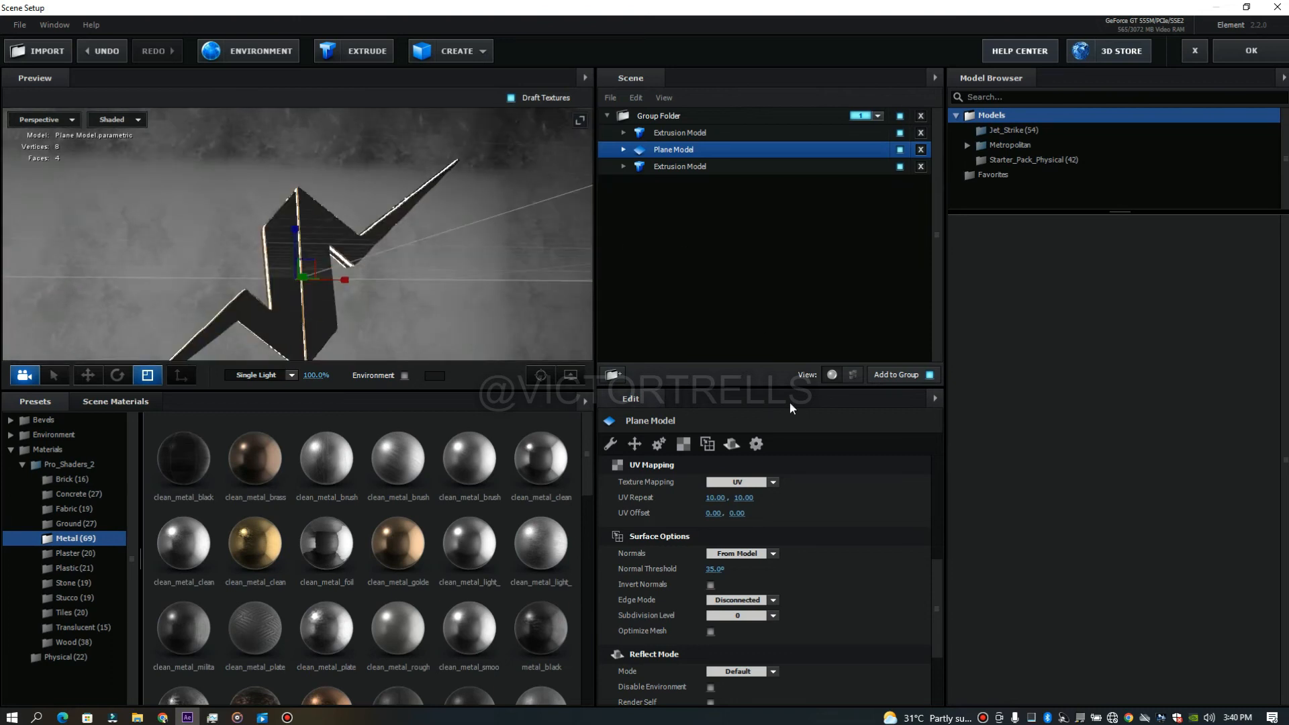
- Set the Plane Model's Reflect Mode to Mirror Surface and apply the scene setup to the composition
right_click(681, 153)
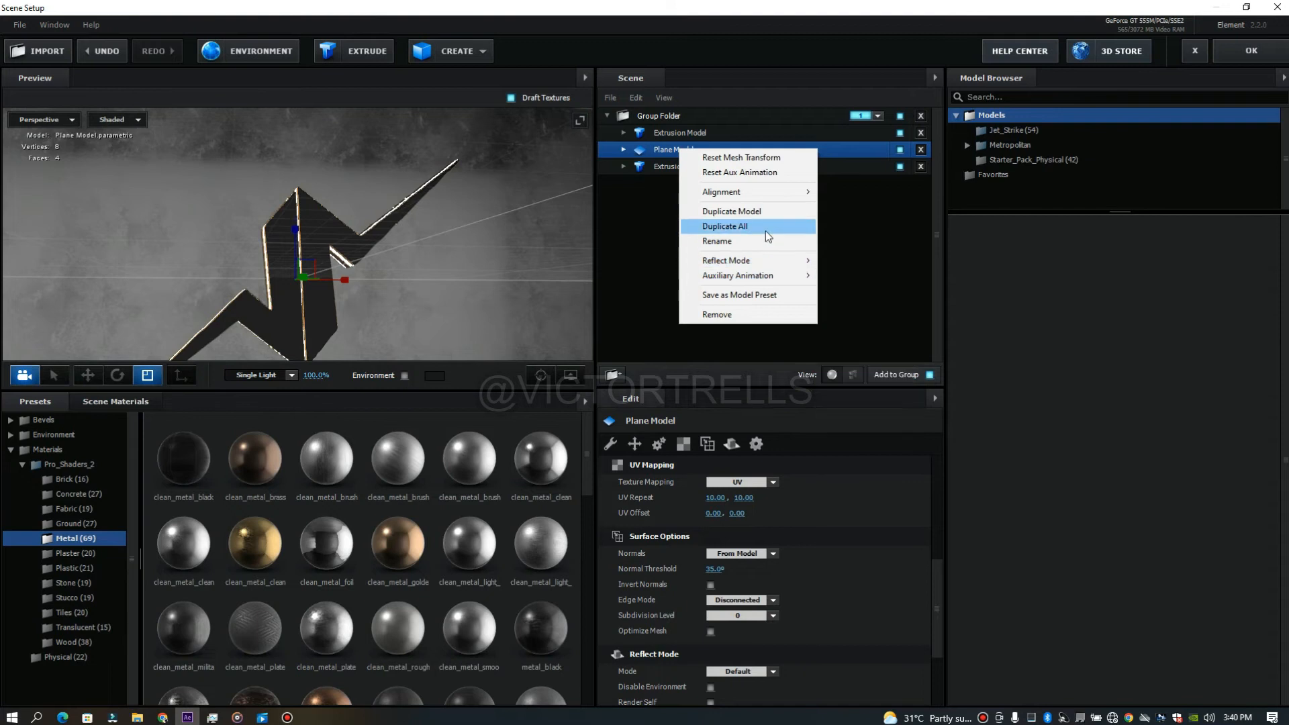
mouse_move(798, 260)
left_click(849, 287)
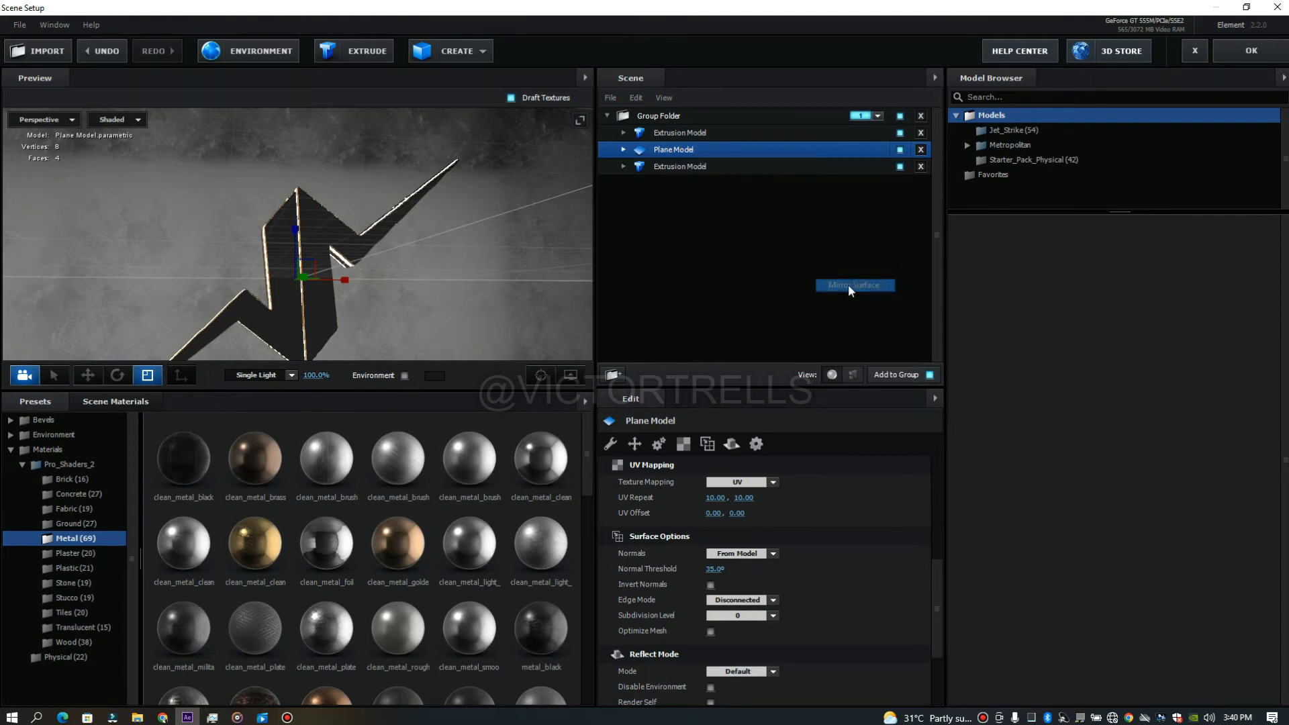
left_click_drag(479, 241, 207, 243)
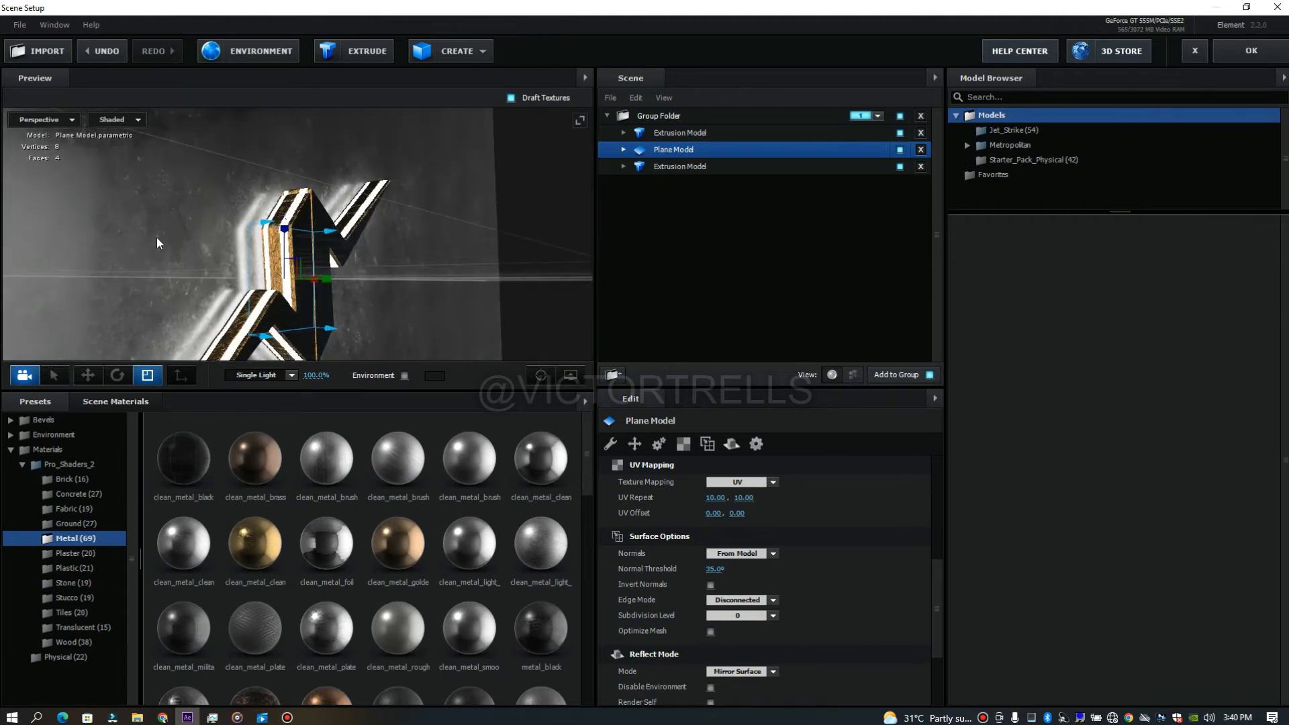
scroll(157, 238, "up", 2)
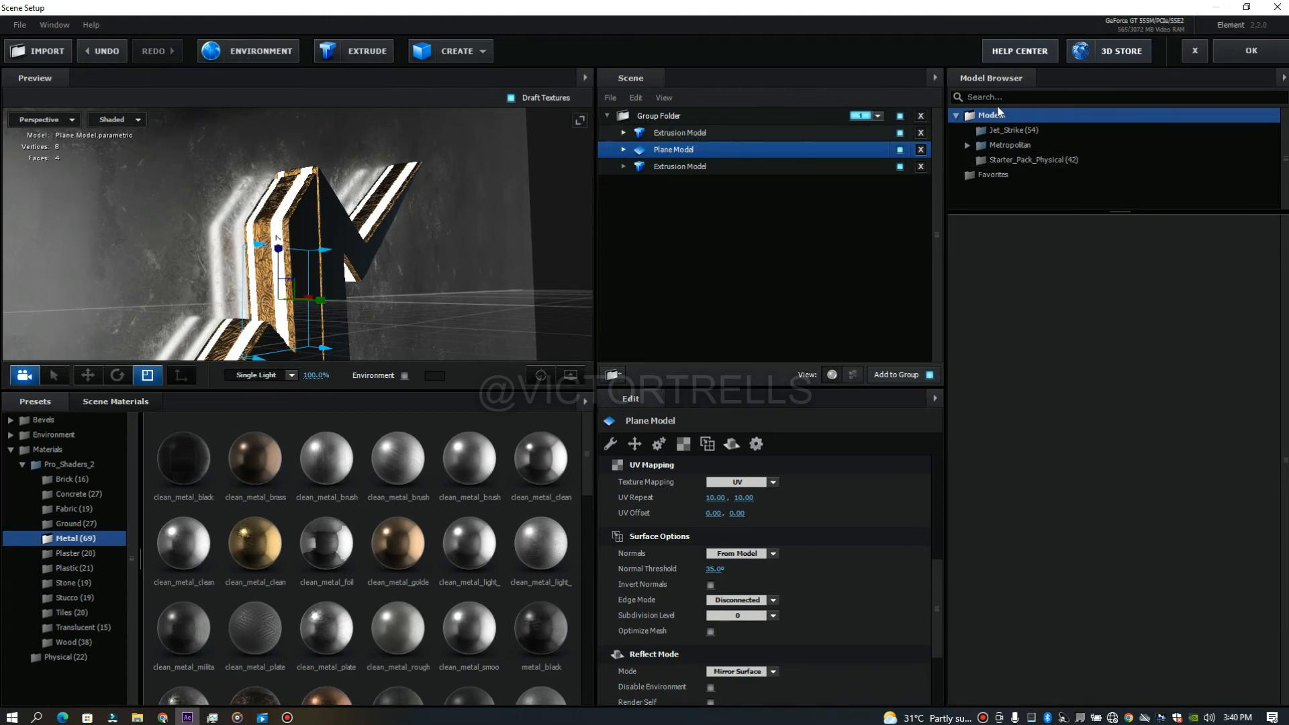
left_click(1231, 58)
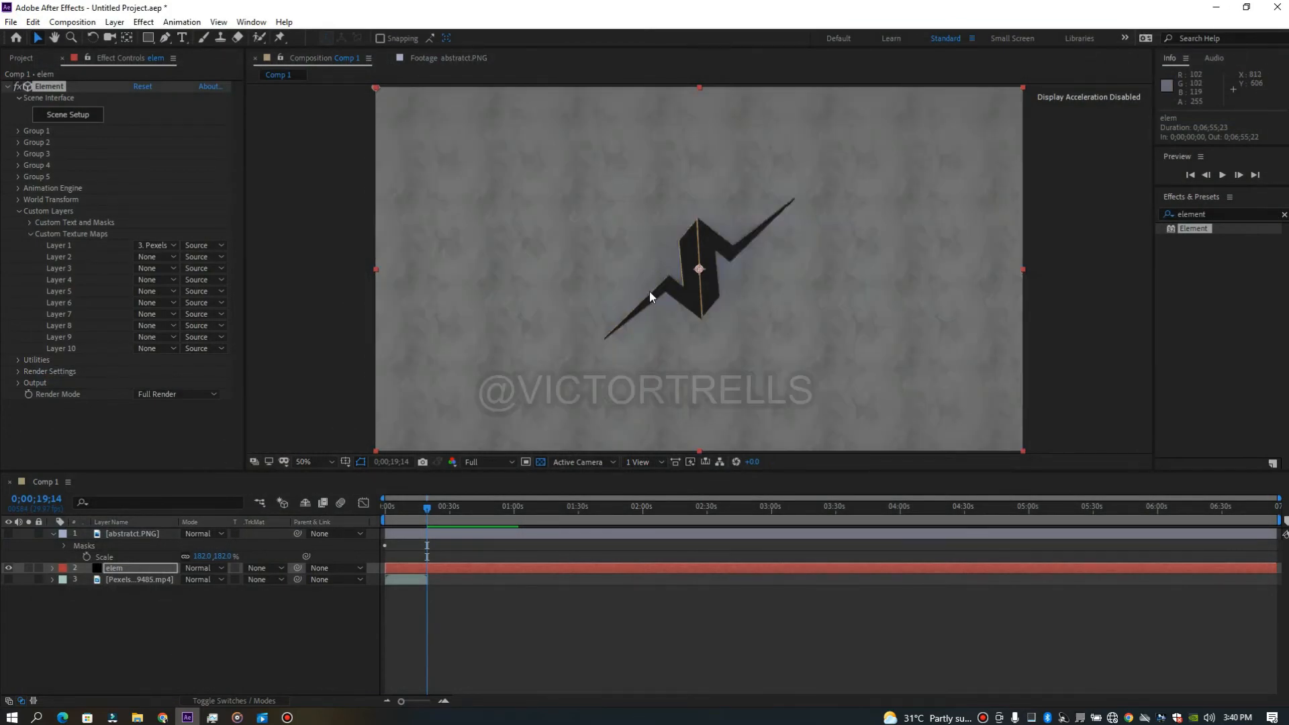
- Go to 0;00;06;27 in the timeline and add a two-node 50mm camera named Camera 1
left_click(400, 517)
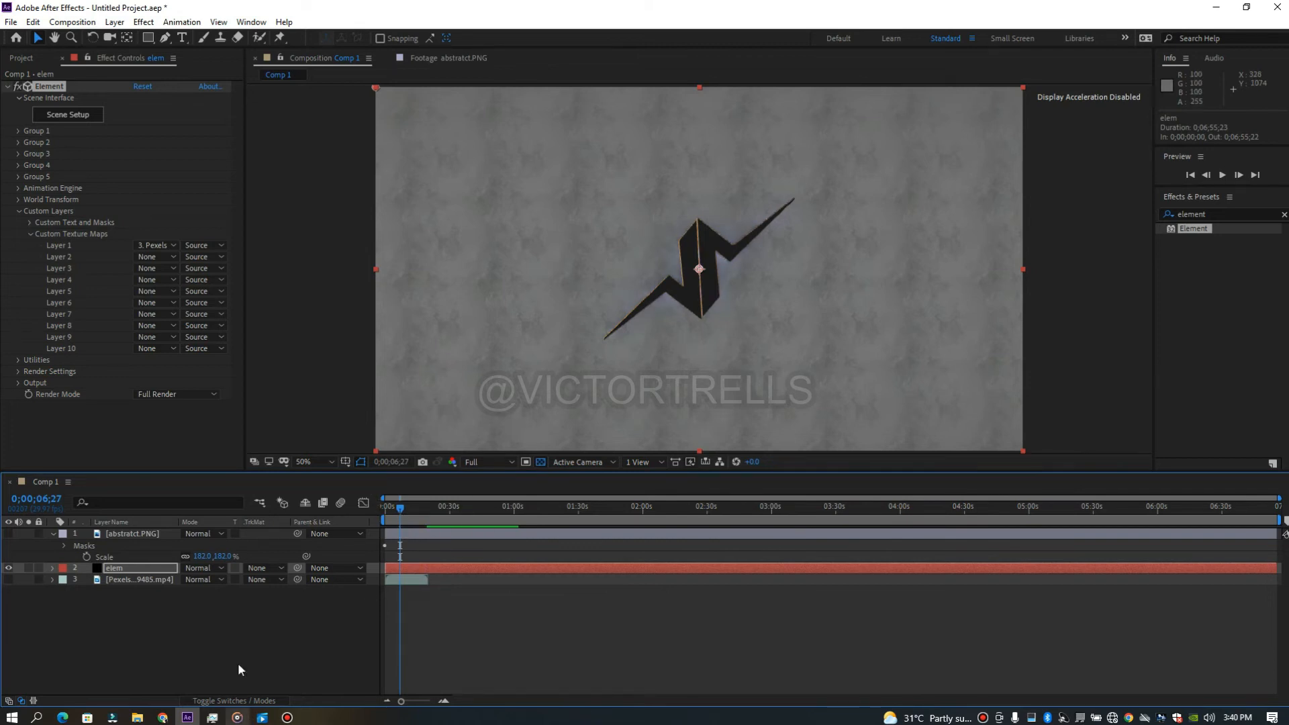
right_click(223, 608)
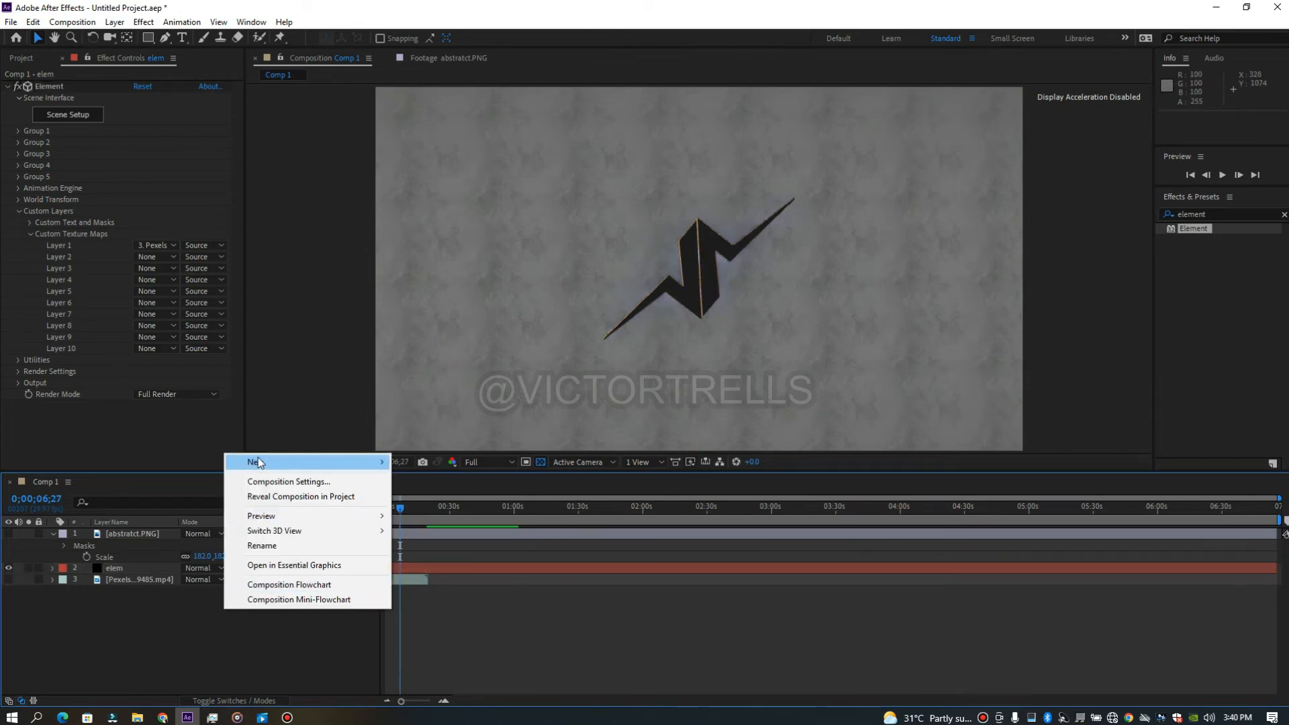
mouse_move(258, 462)
left_click(436, 530)
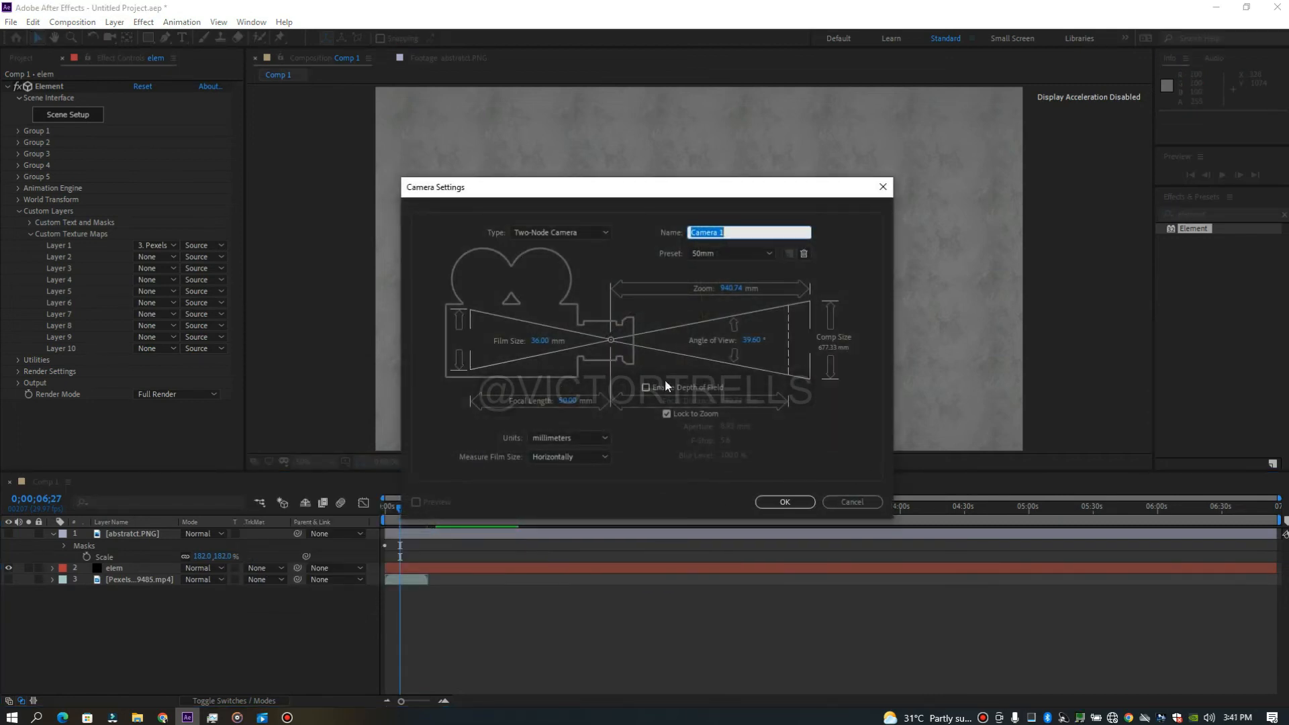
left_click(784, 503)
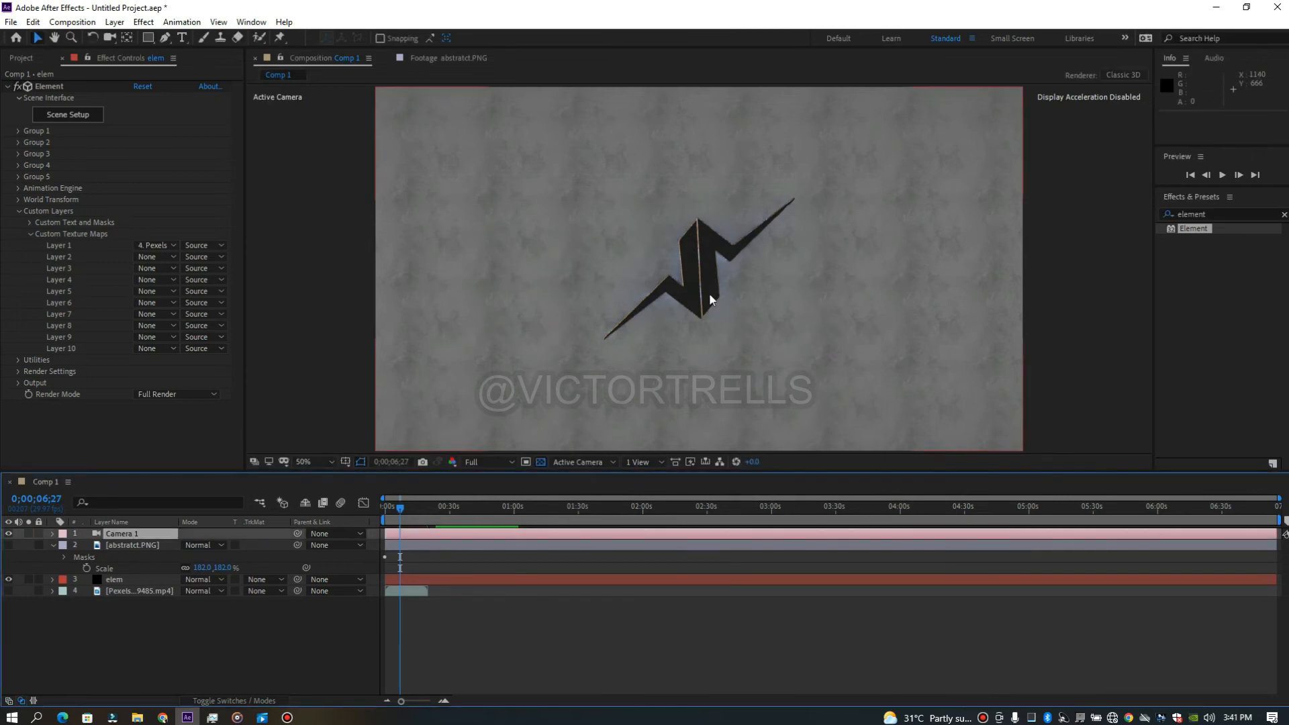
- Orbit, pan and dolly Camera 1 to an angled close-up of the logo's gold and blue side bevels
left_click_drag(736, 133, 670, 283)
left_click_drag(694, 141, 665, 236)
key("c")
left_click_drag(673, 307, 707, 296)
key("c")
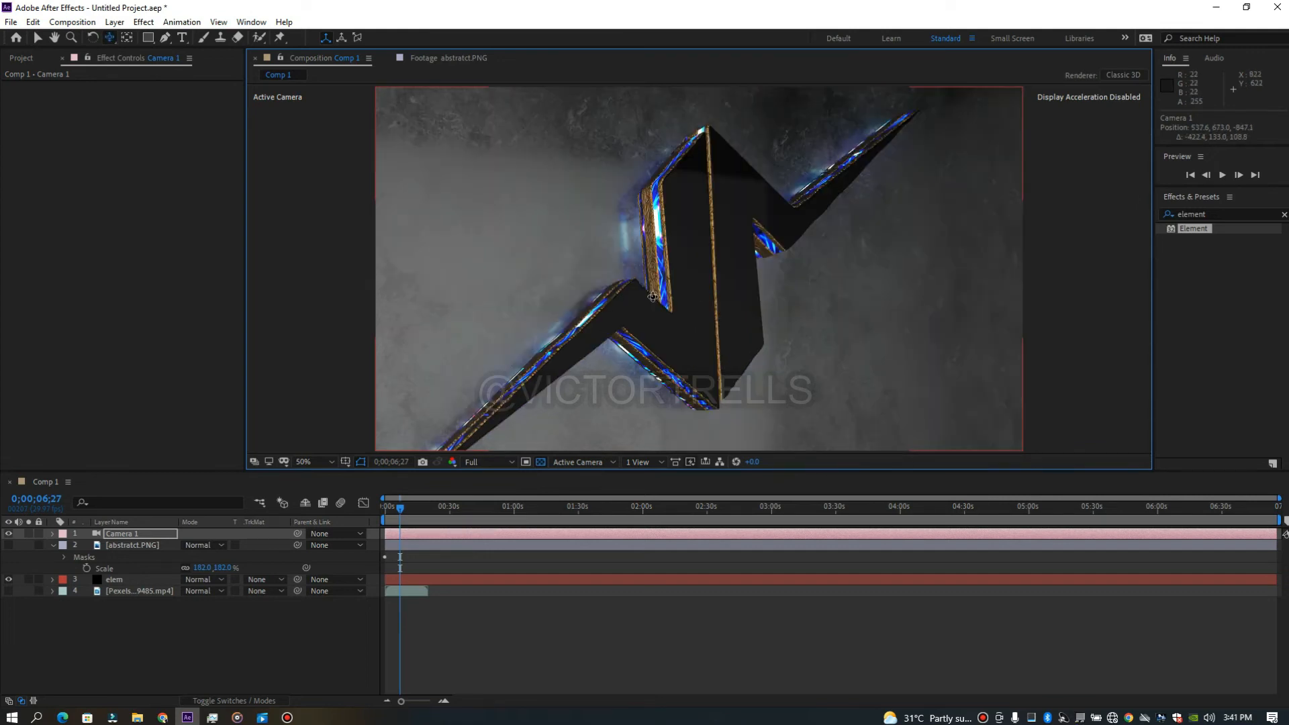
left_click_drag(652, 296, 639, 68)
key("c")
left_click_drag(572, 256, 659, 248)
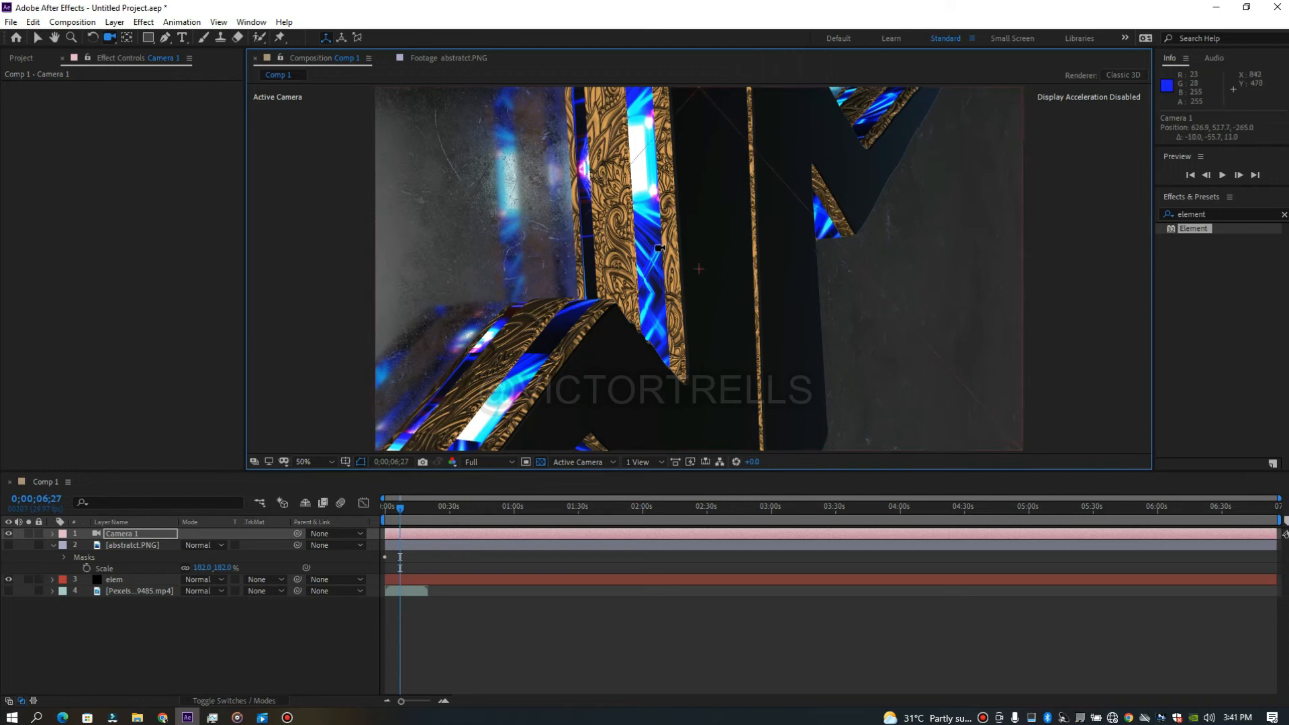
- Adjust Camera 1's close-up of the gold and blue bevels, preview from the timeline start, and go to 0;00;02;15
mouse_move(651, 180)
left_mouse_down()
mouse_move(650, 195)
mouse_move(651, 184)
left_mouse_up()
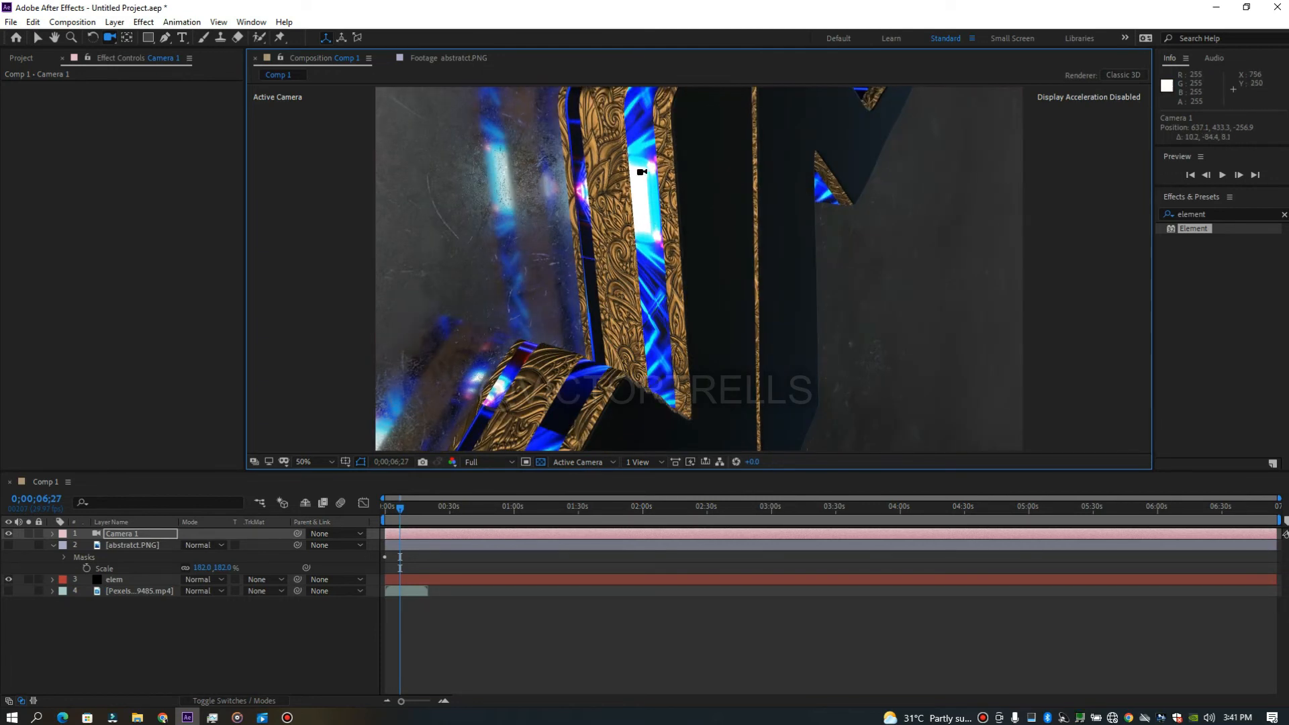
left_click_drag(402, 514, 324, 513)
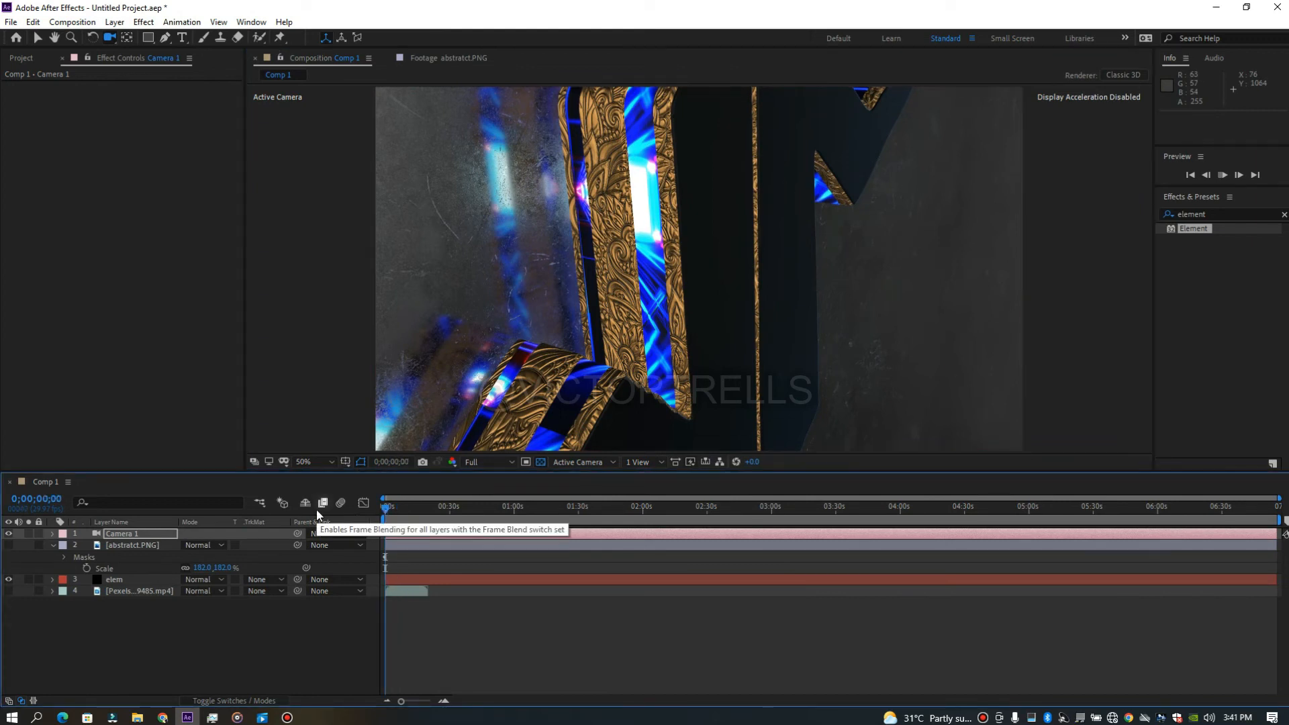
key("space")
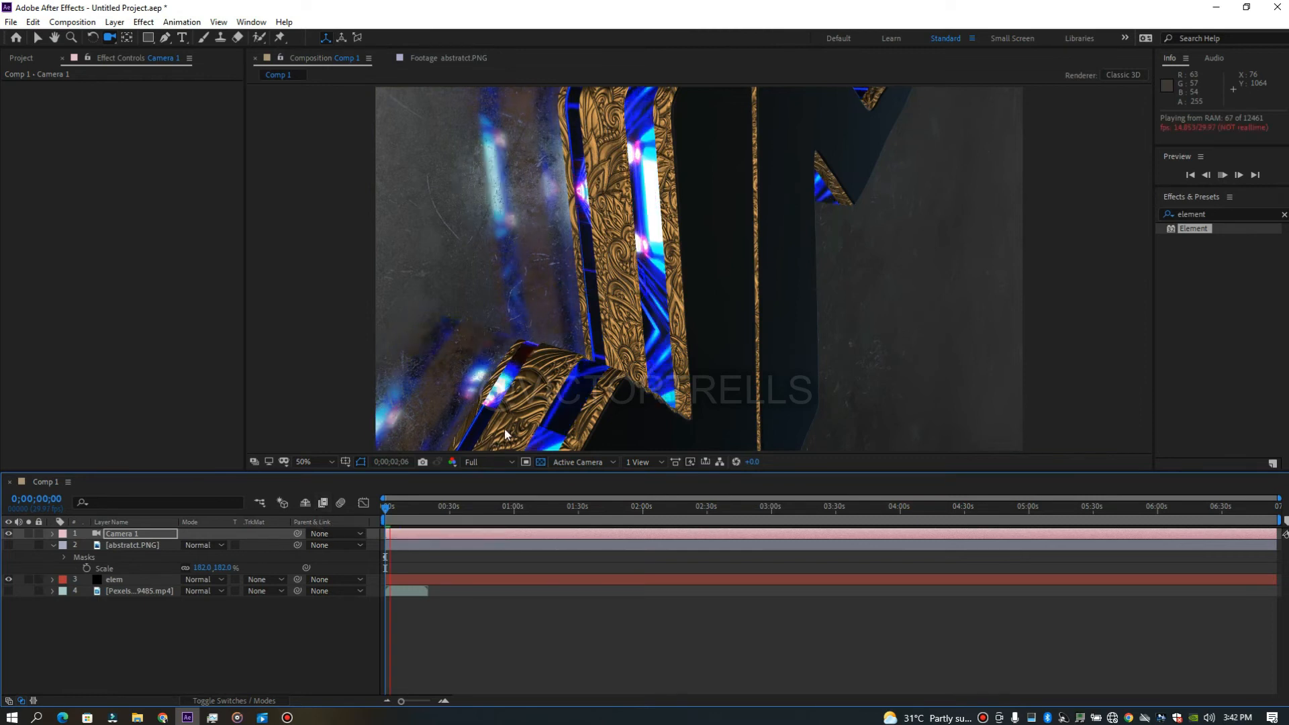
left_click(392, 508)
left_click_drag(392, 508, 391, 509)
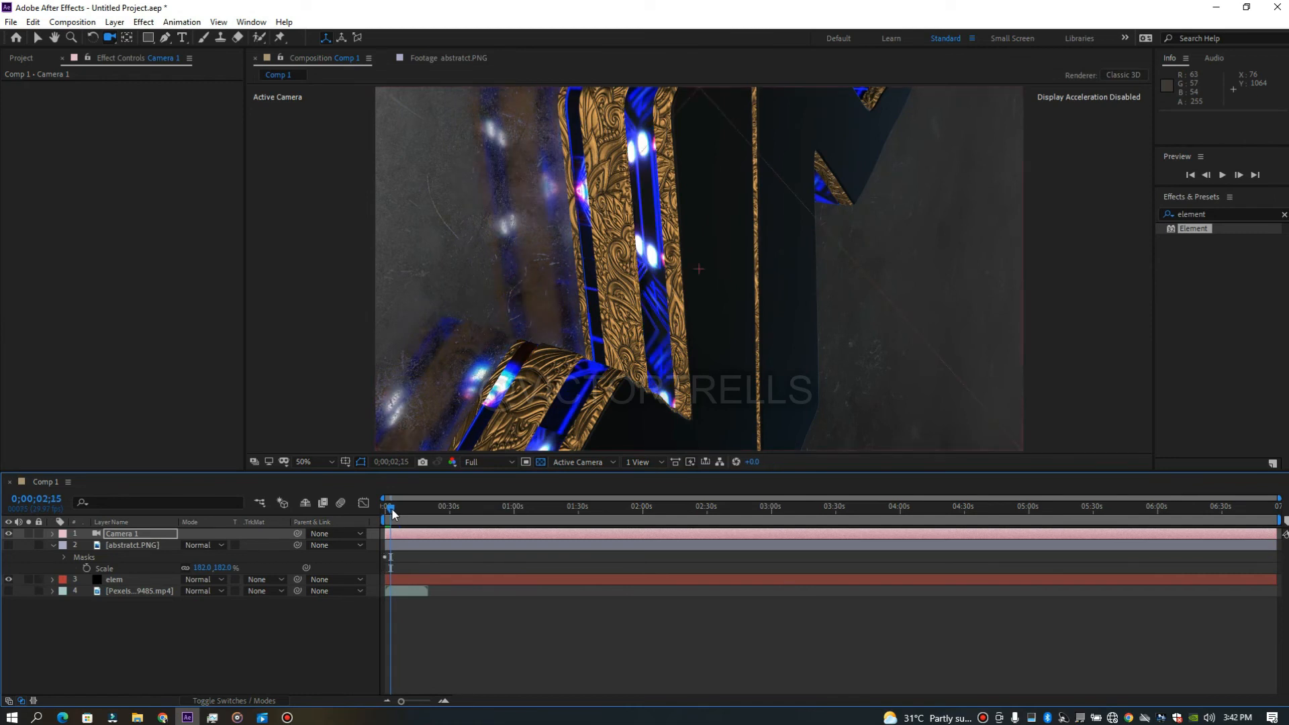
- In the elem layer's Element scene setup, set the first Extrusion Model's Path Resolution to Extreme
left_click(127, 582)
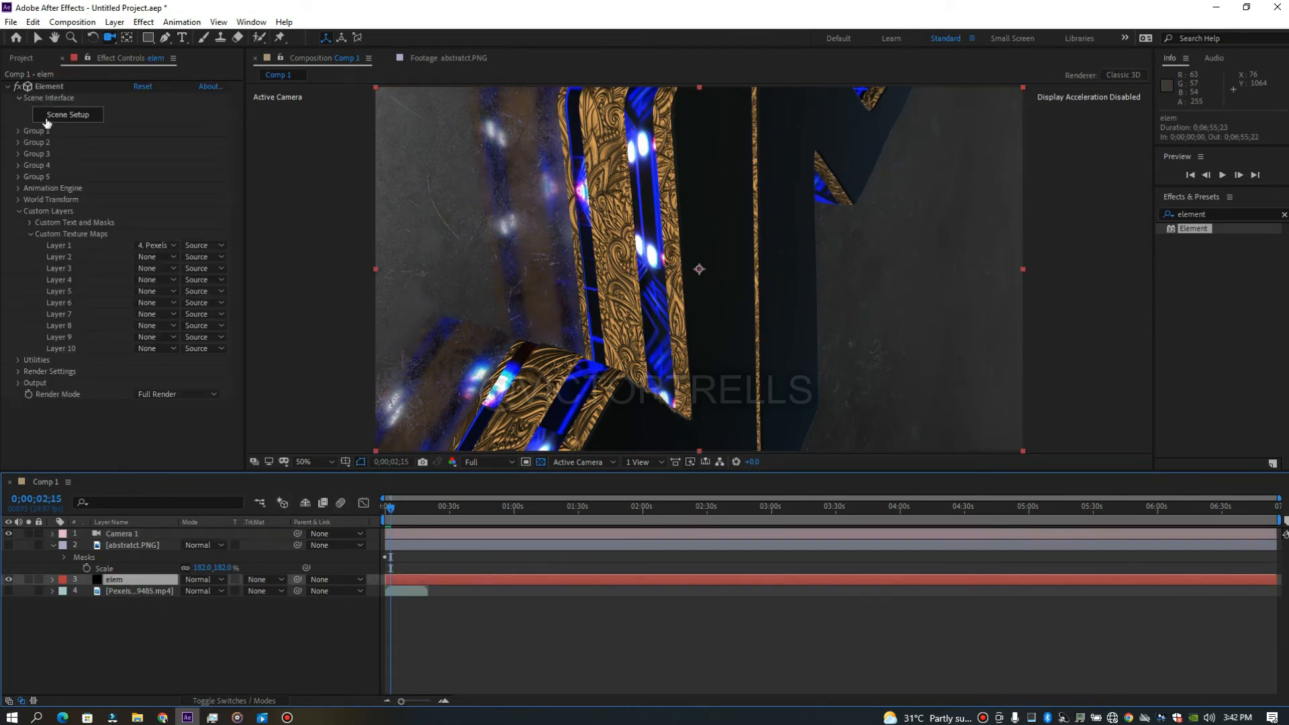
left_click(66, 116)
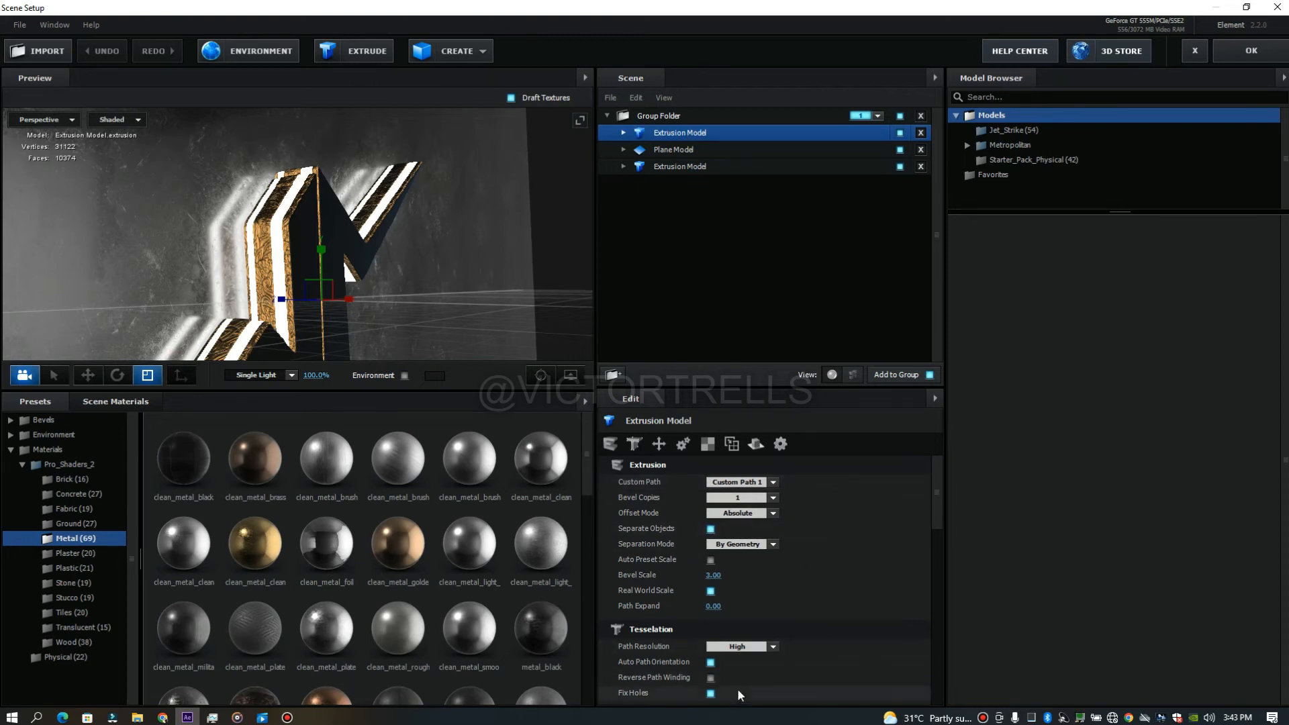
left_click(772, 646)
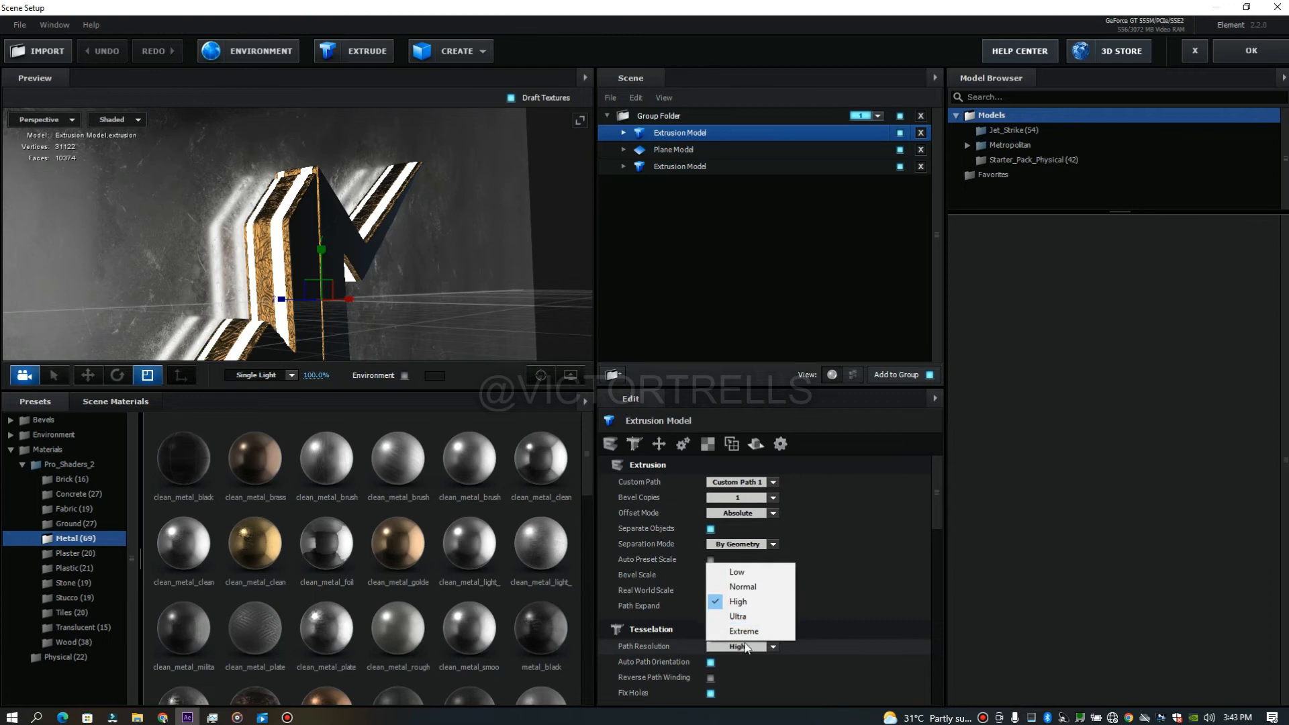
left_click(746, 633)
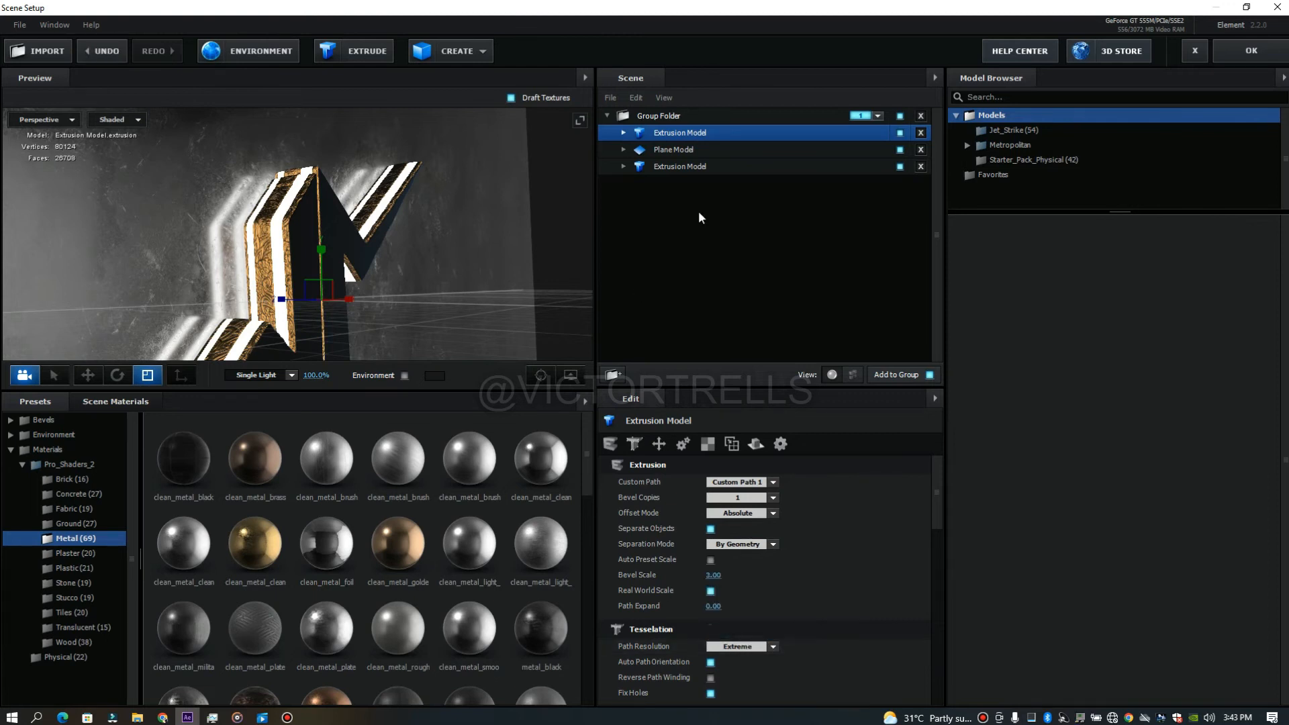
- Set the second Extrusion Model's Path Resolution to Extreme and apply the scene setup to the composition
left_click(682, 148)
left_click(687, 165)
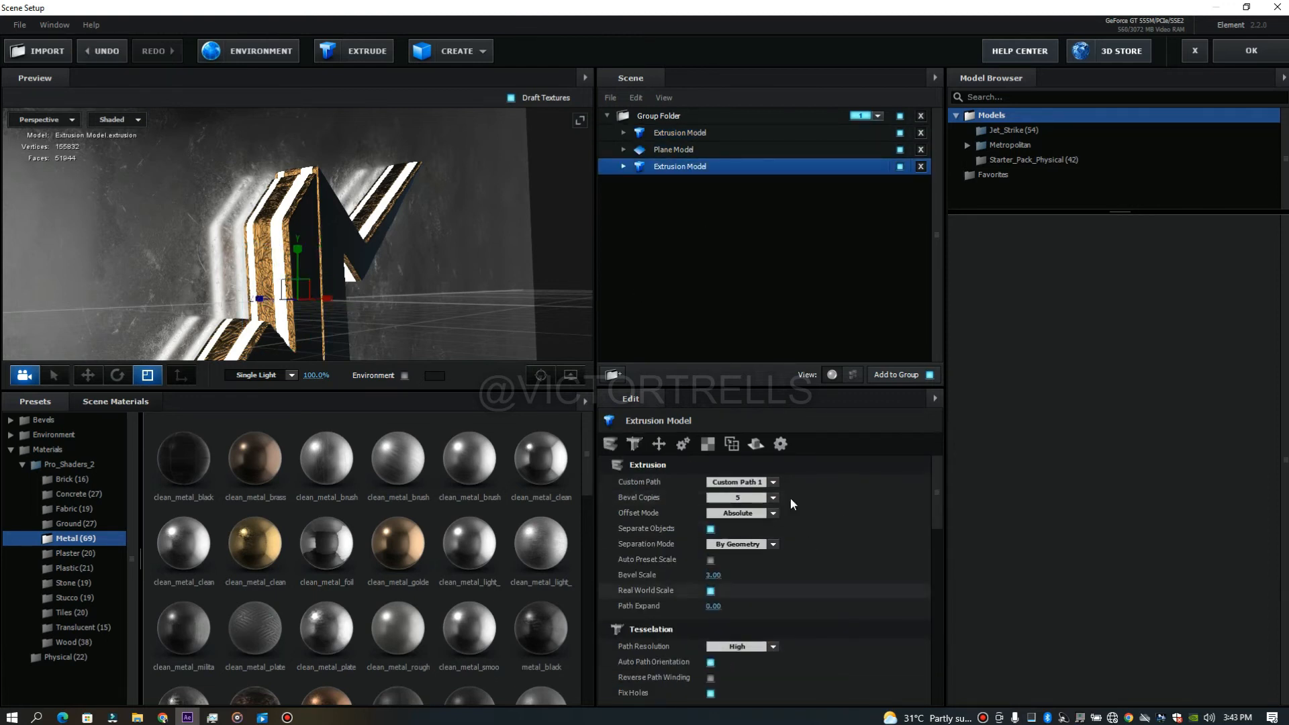
left_click(772, 647)
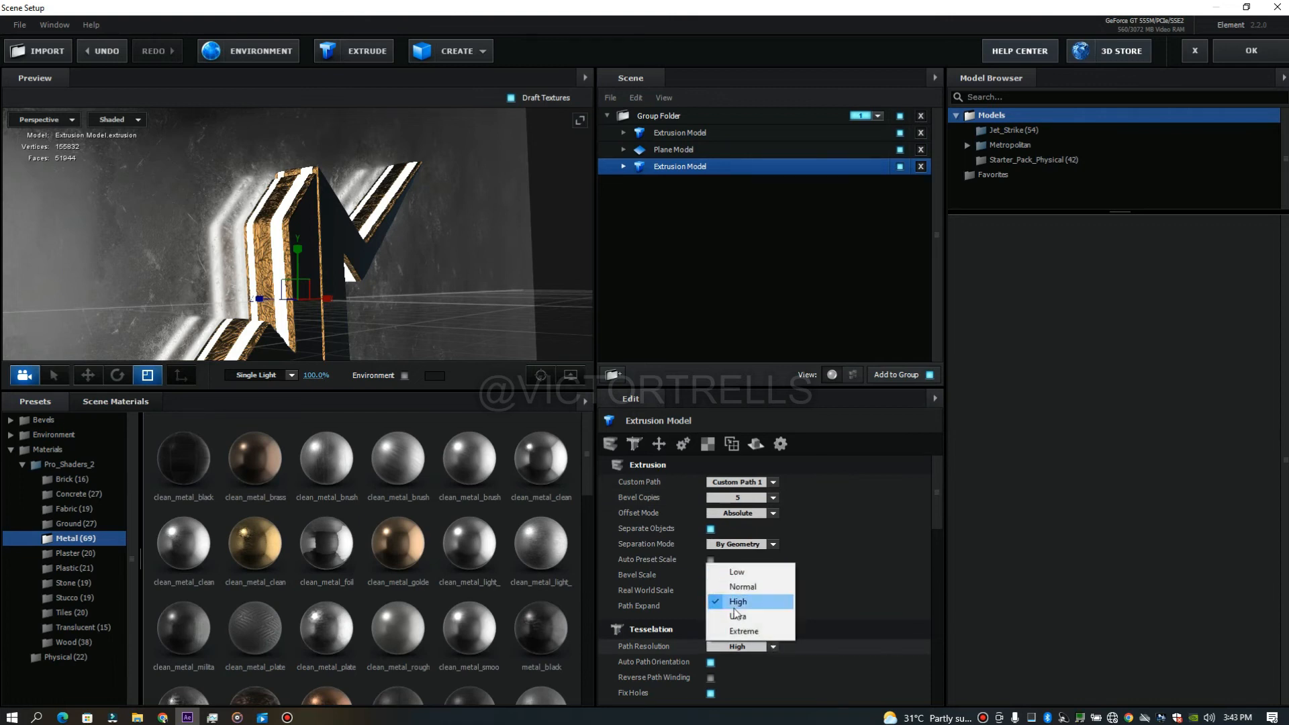
left_click(744, 633)
left_click_drag(545, 305, 500, 295)
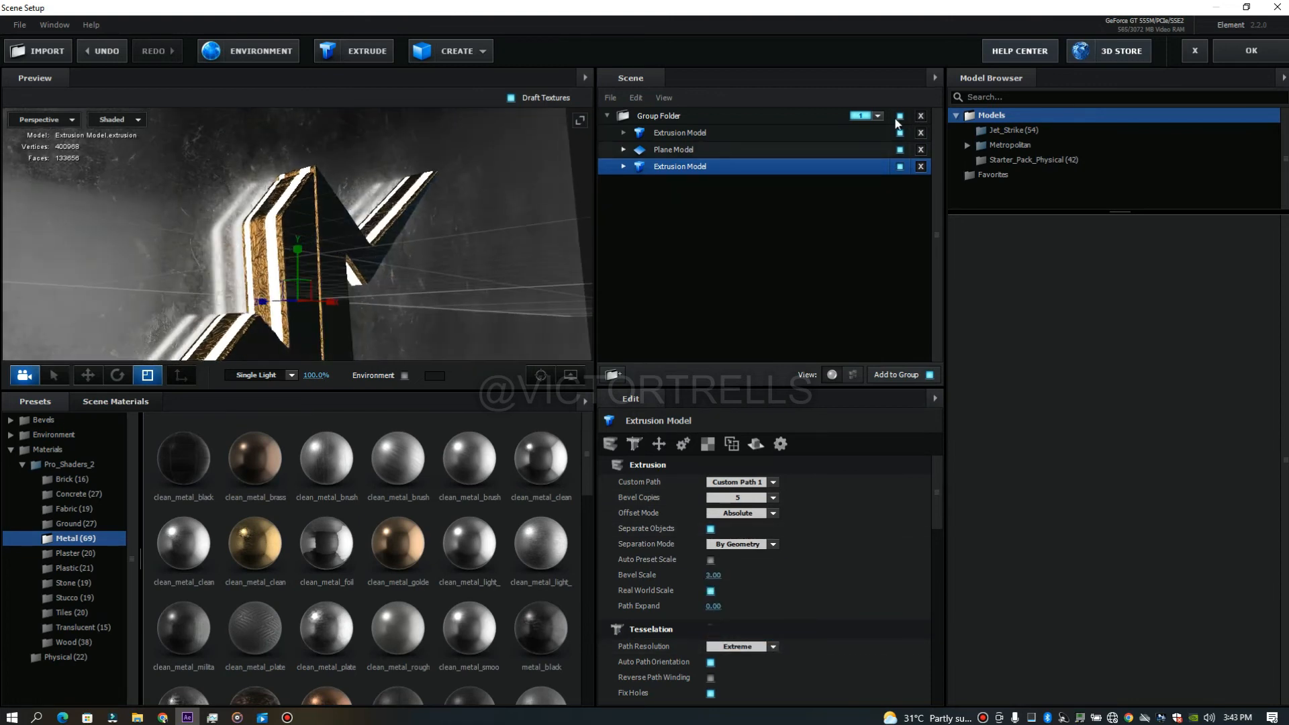
left_click(1227, 46)
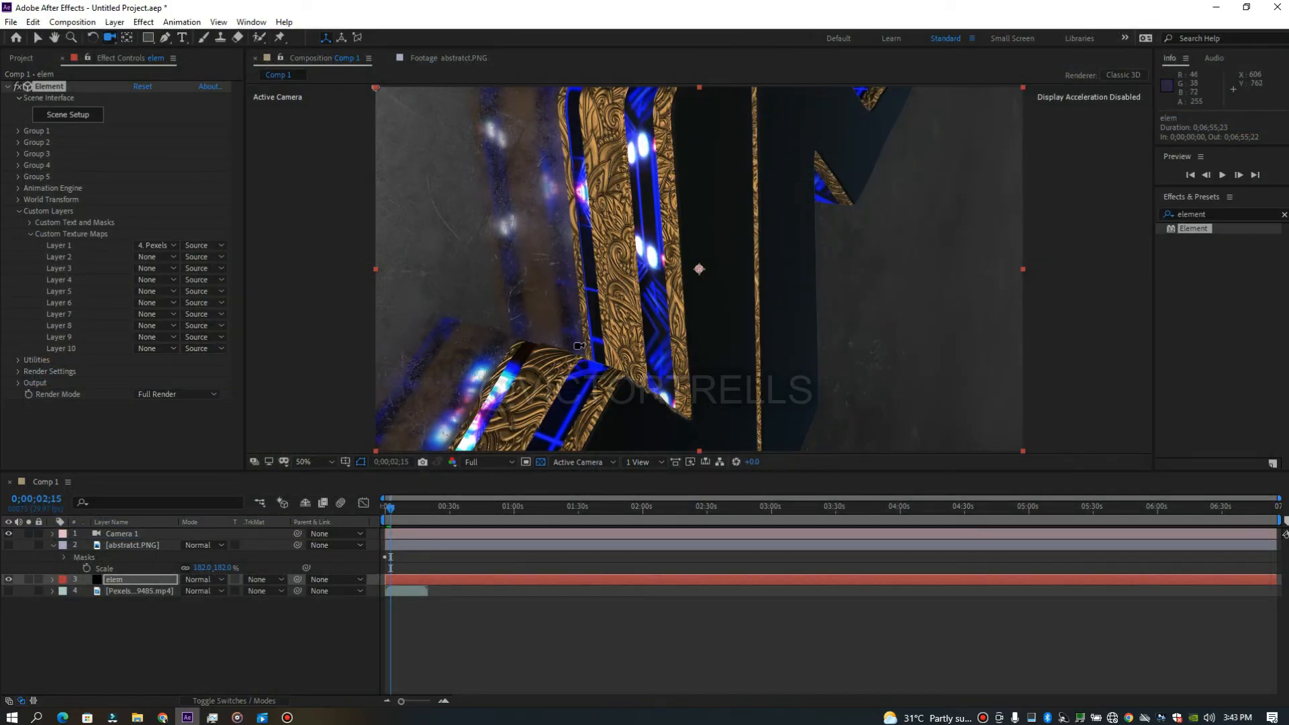
- Return to 0;00;00;00 in the timeline and bring up the Environment presets in the Element scene setup
left_click(385, 508)
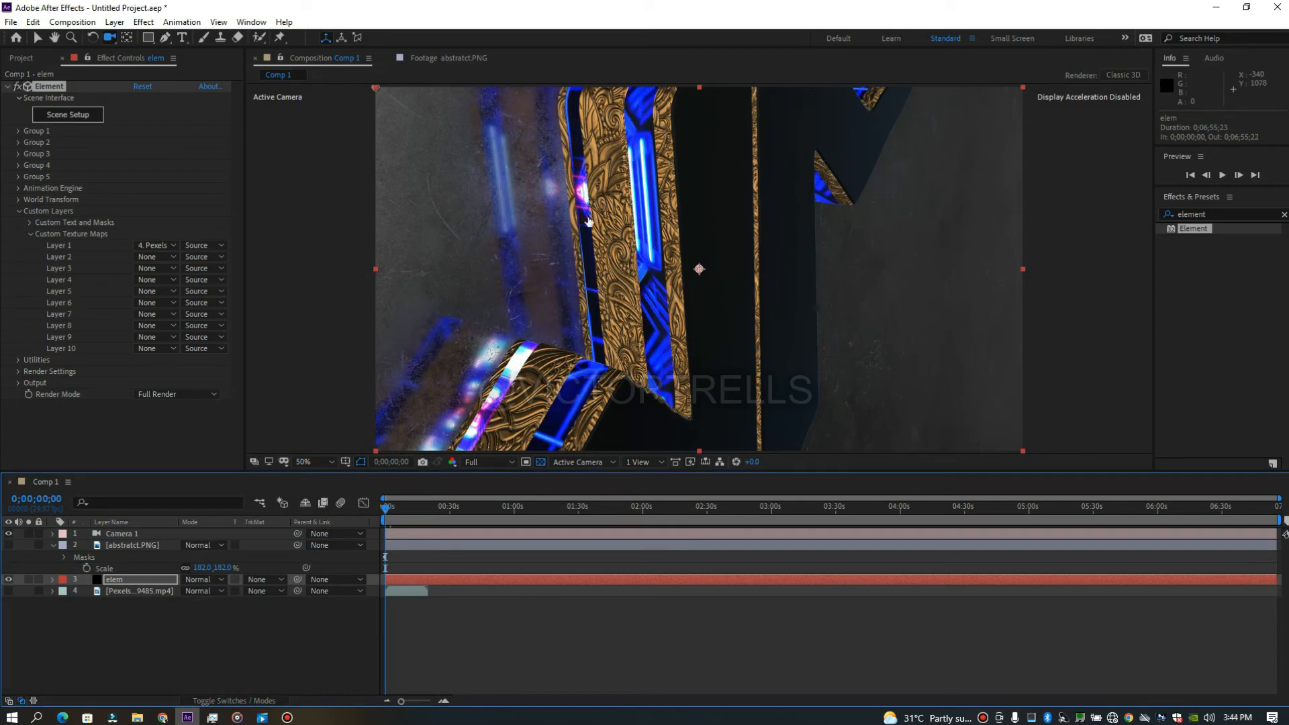
left_click(83, 118)
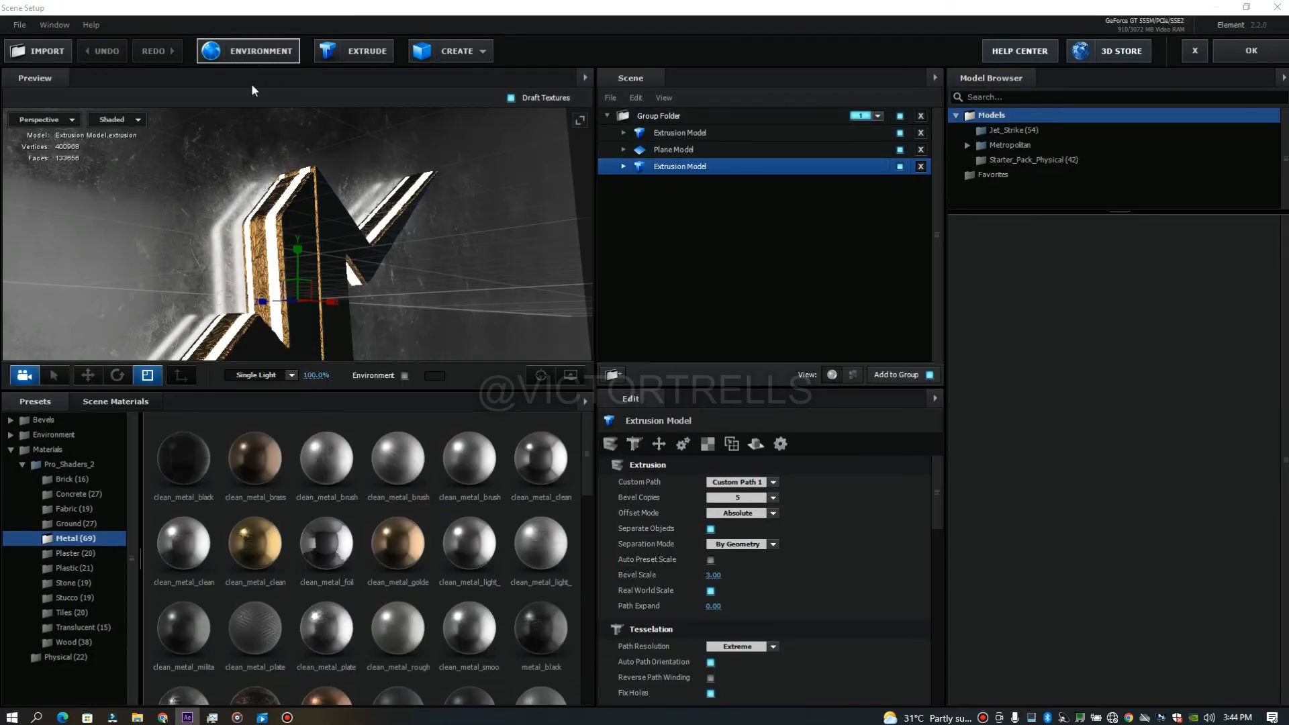
left_click(55, 432)
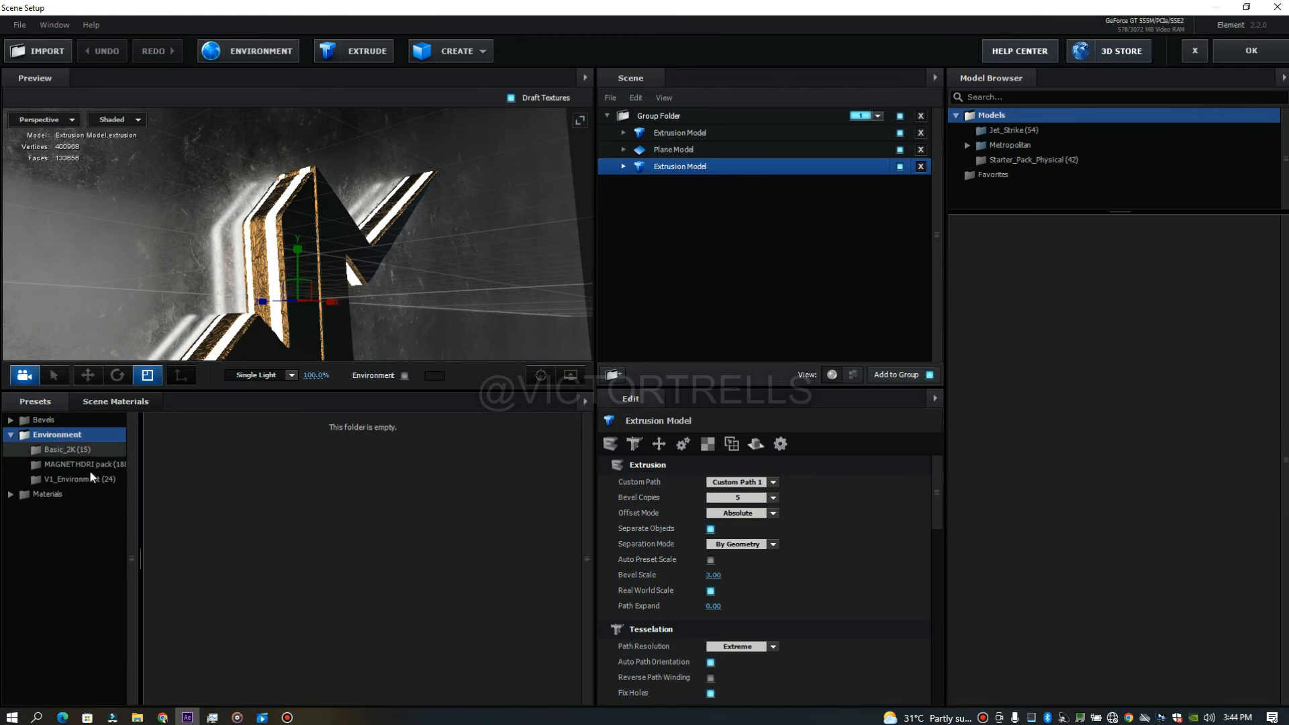
- Try the Basic_2K_05 environment on the scene and inspect the logo's reflections
left_click(58, 447)
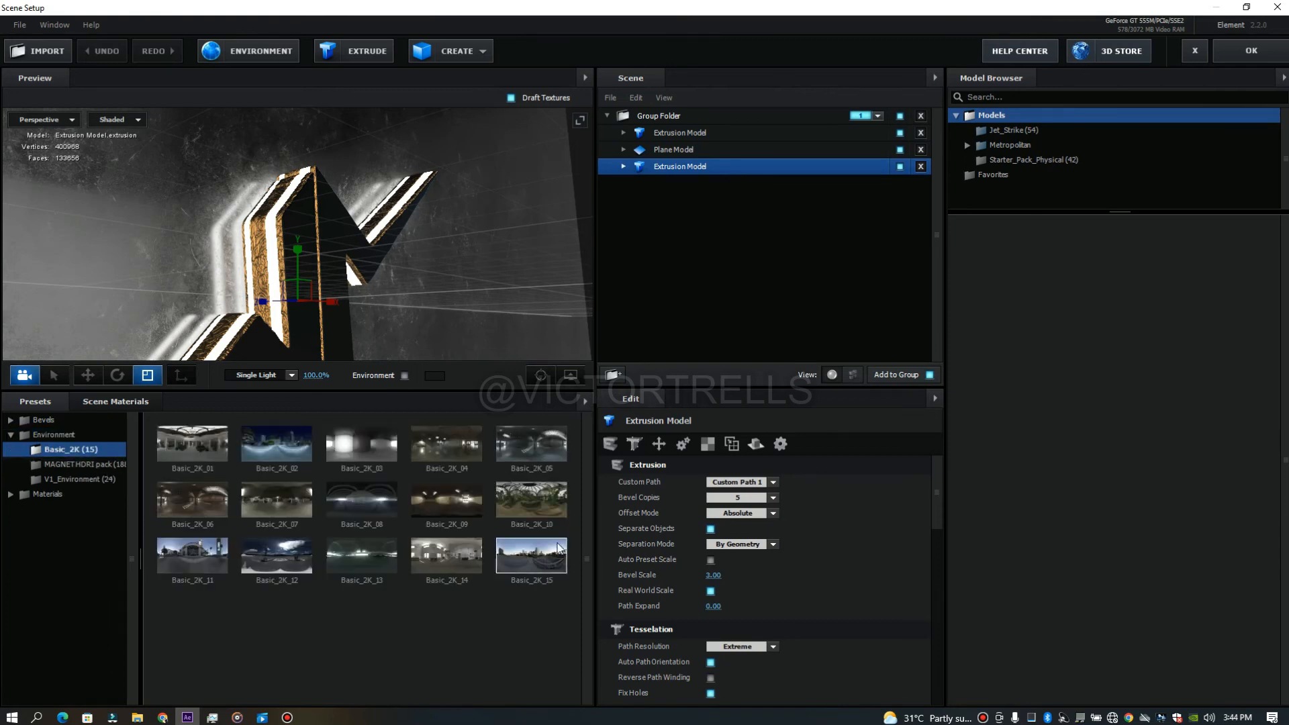
left_click(540, 446)
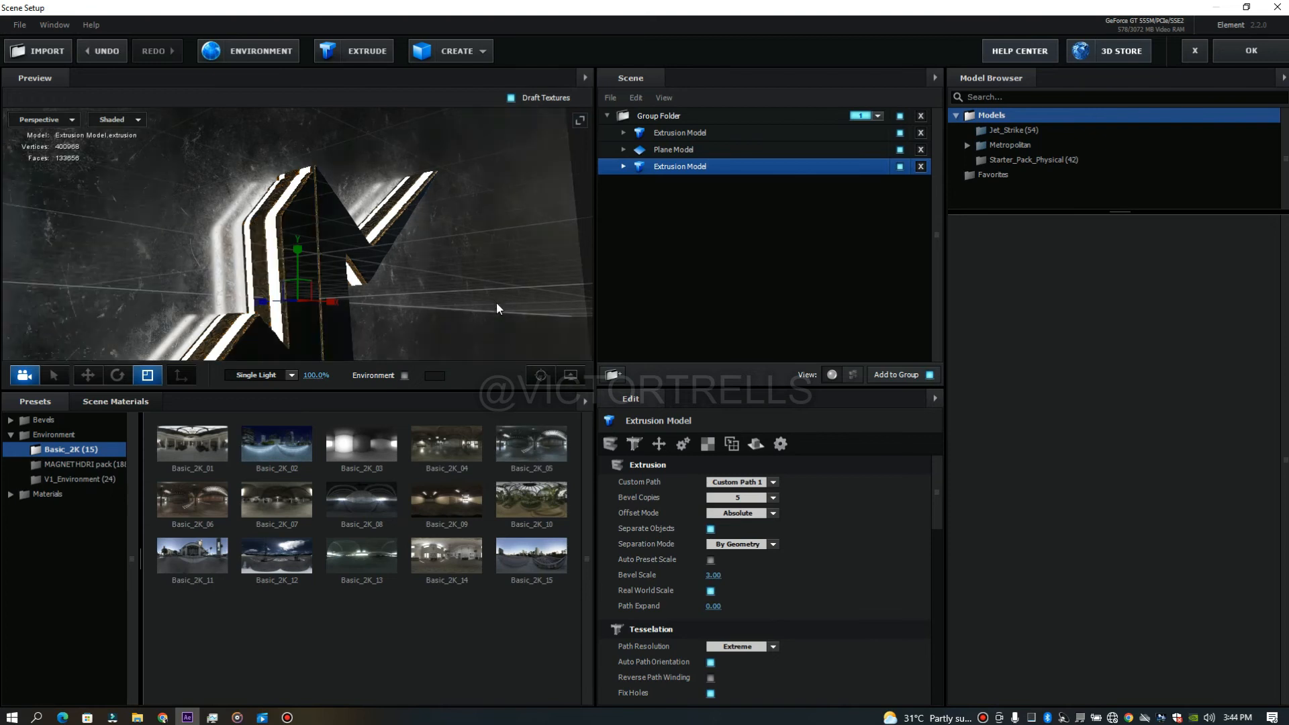
left_click_drag(493, 291, 451, 308)
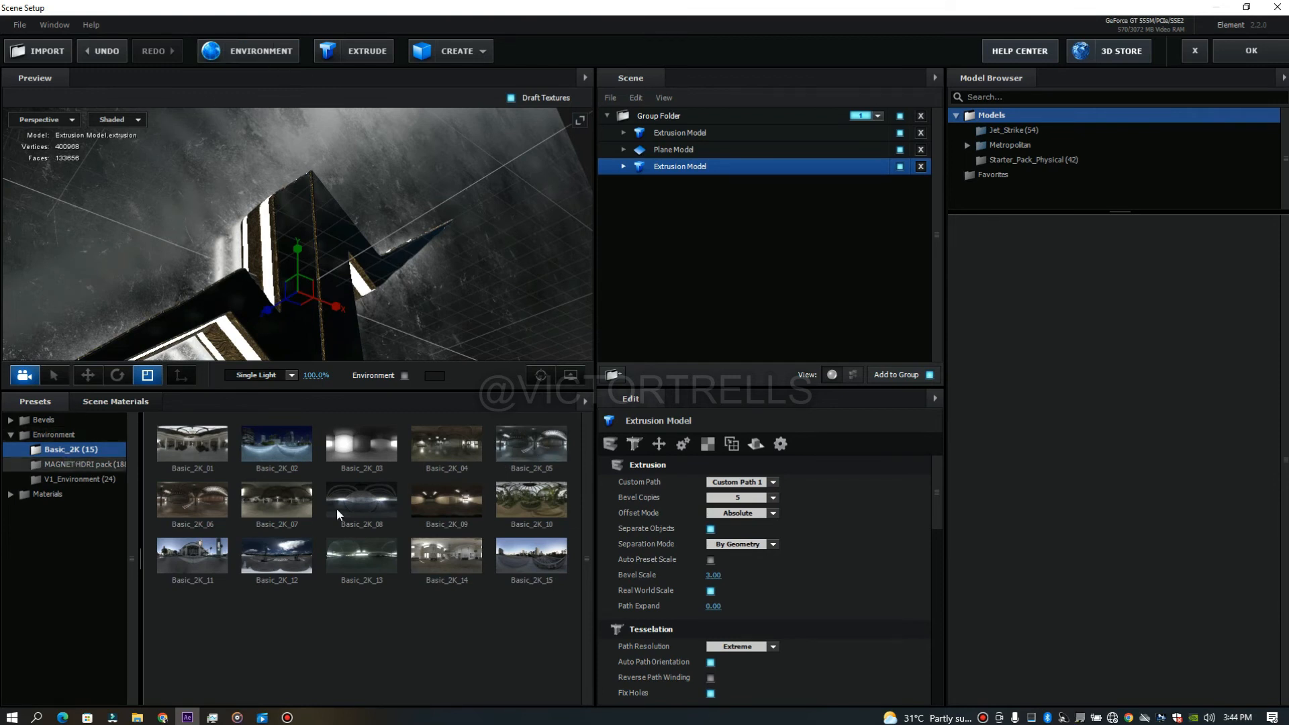
- Apply the aft_lounge_2k environment from the MAGNET HDRI pack and inspect the reflections on the logo close up
left_click(67, 463)
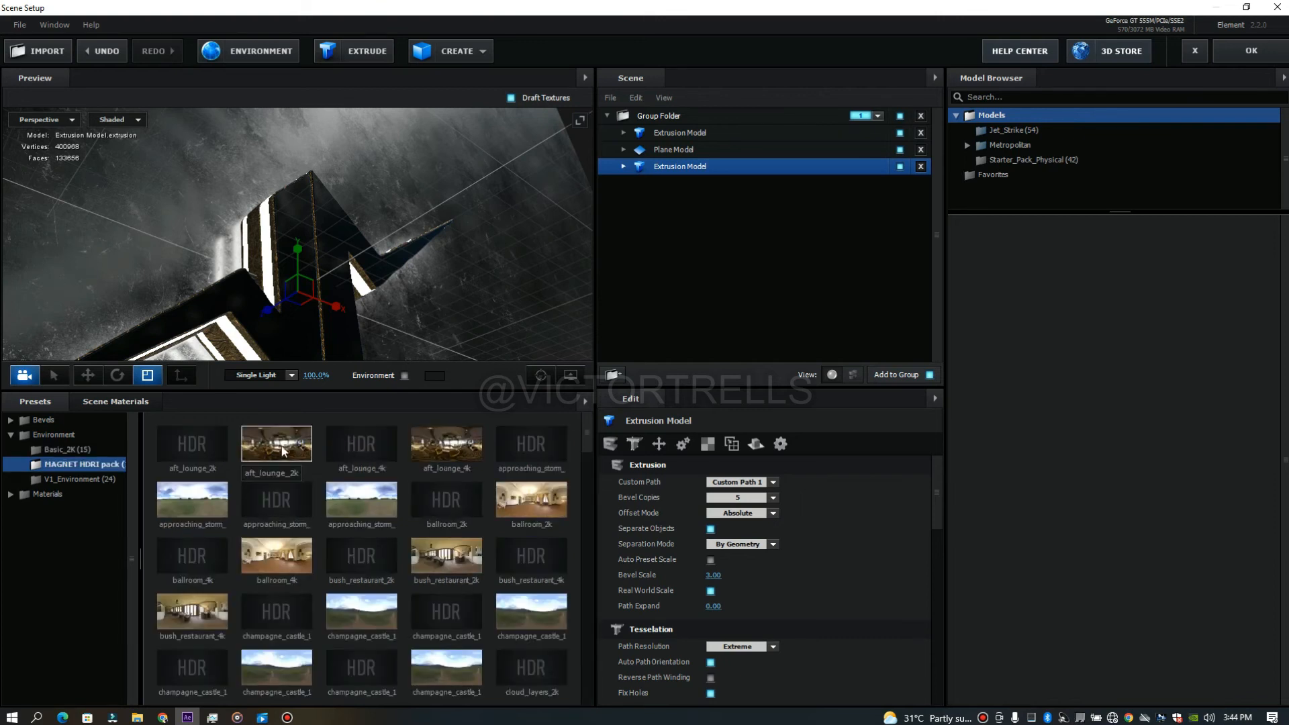
left_click_drag(290, 447, 233, 326)
left_click_drag(212, 250, 230, 264)
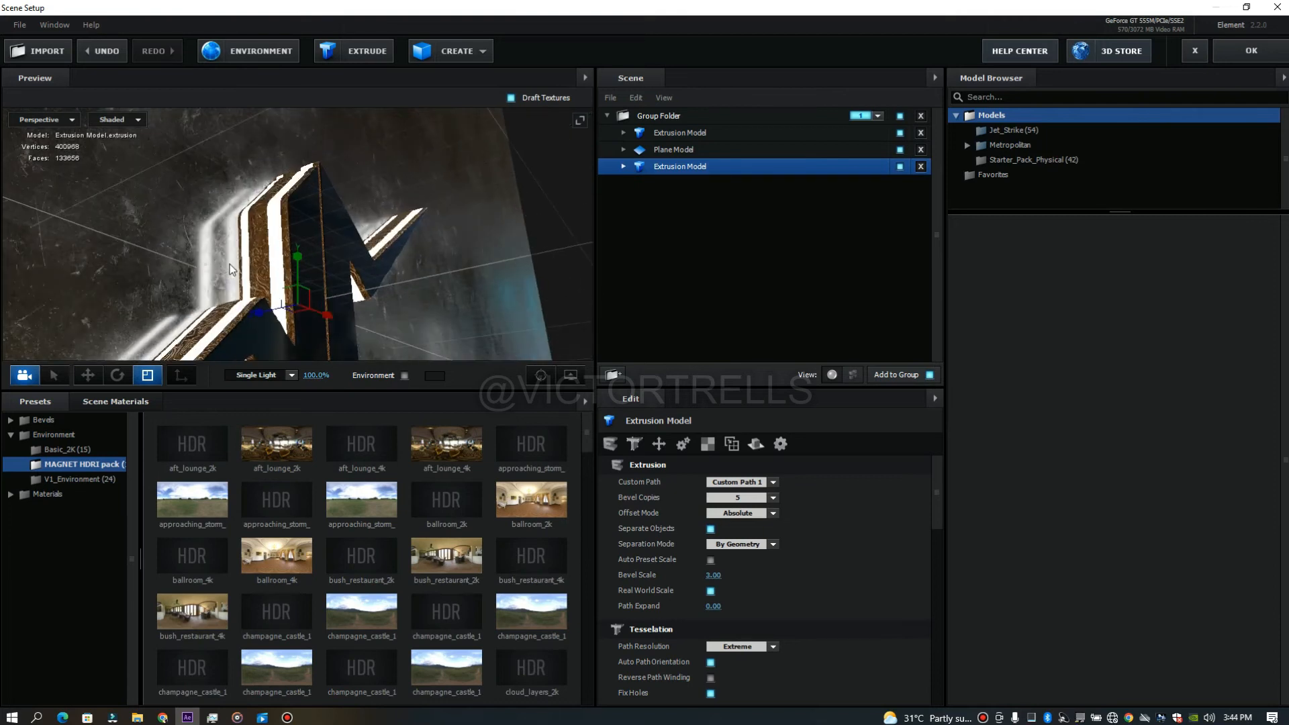
scroll(229, 263, "up", 4)
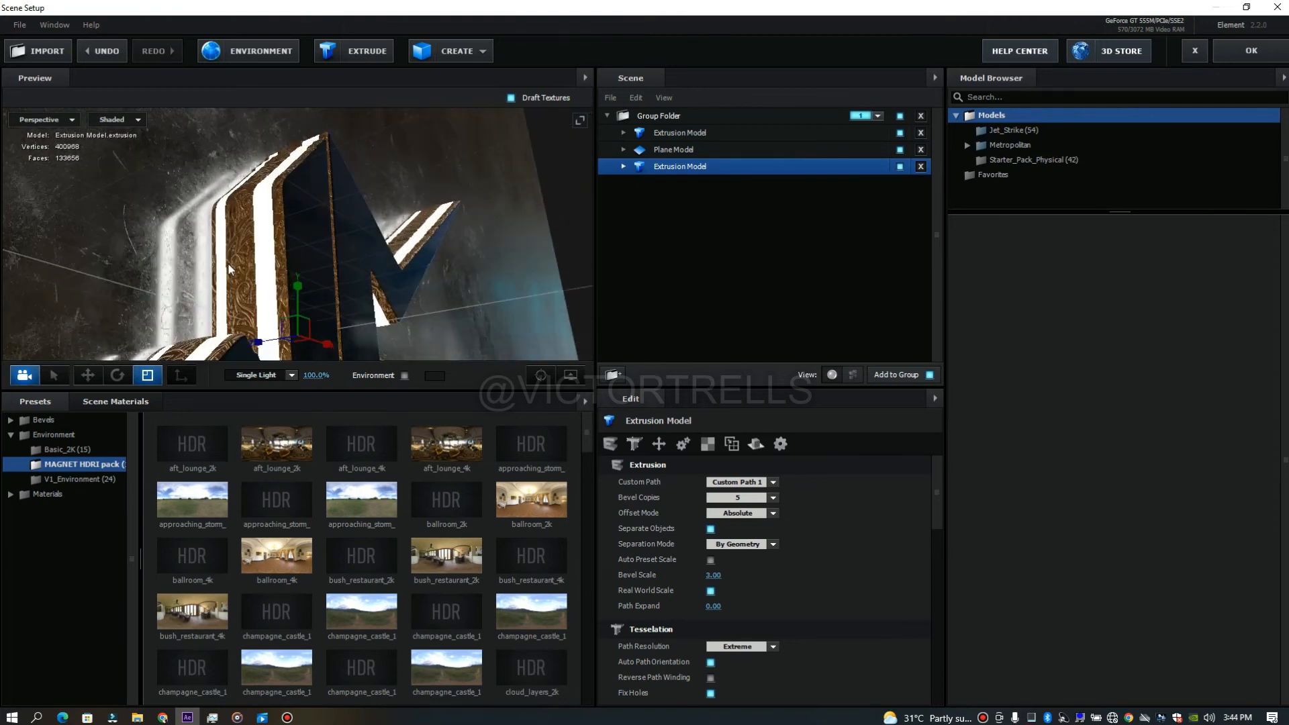
left_click_drag(229, 269, 183, 197)
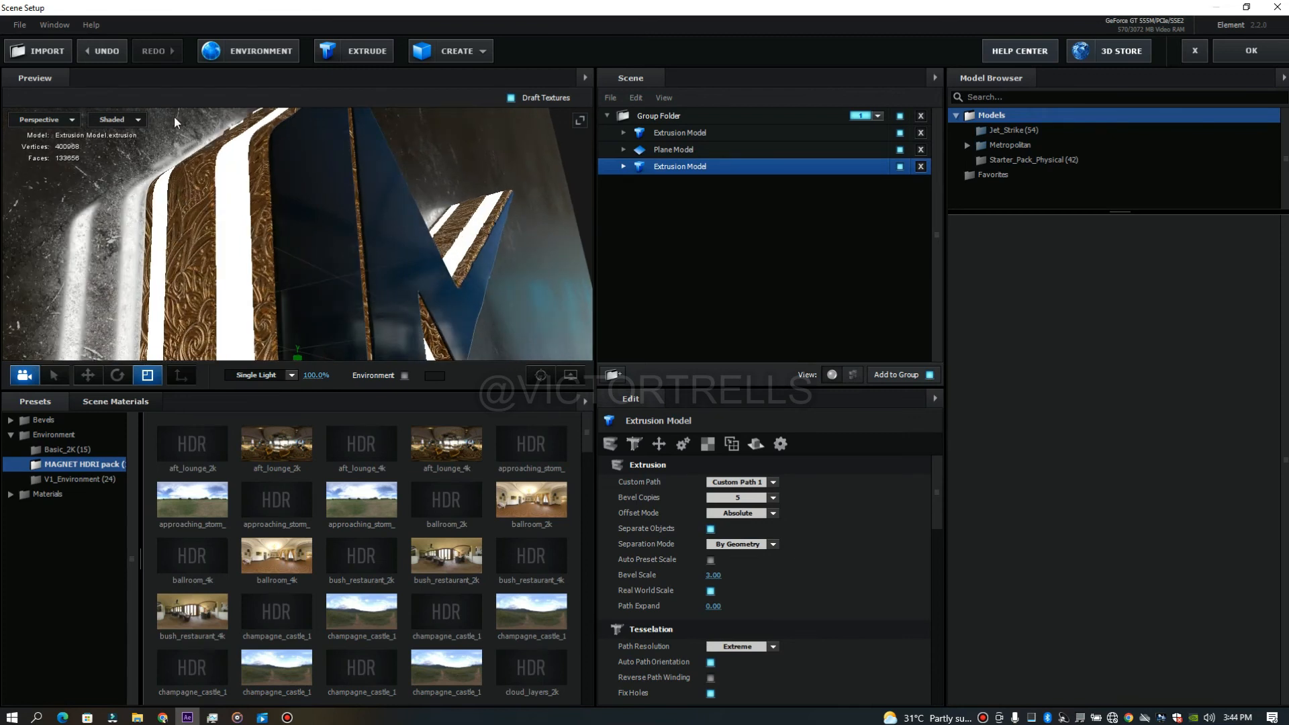
- Set the environment texture's Brightness to 19%, fine-tune its Saturation, and apply the scene setup to the composition
left_click(249, 51)
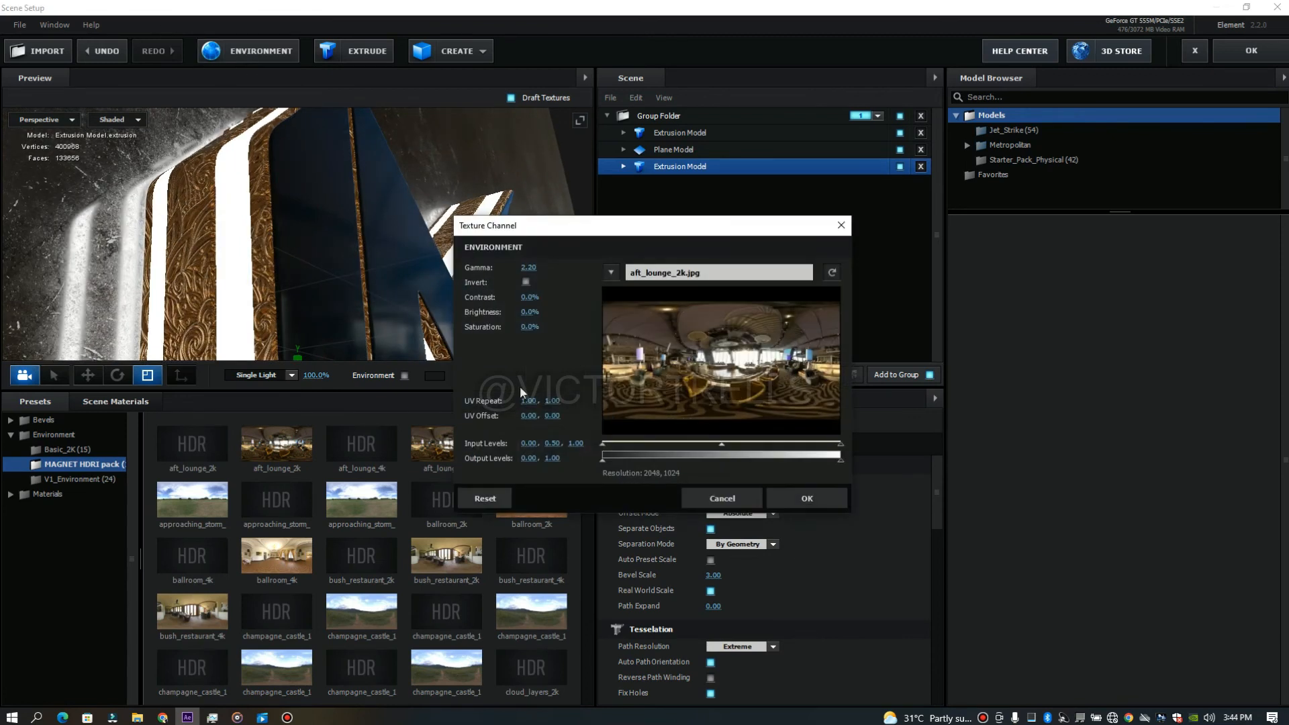
left_click_drag(525, 314, 541, 312)
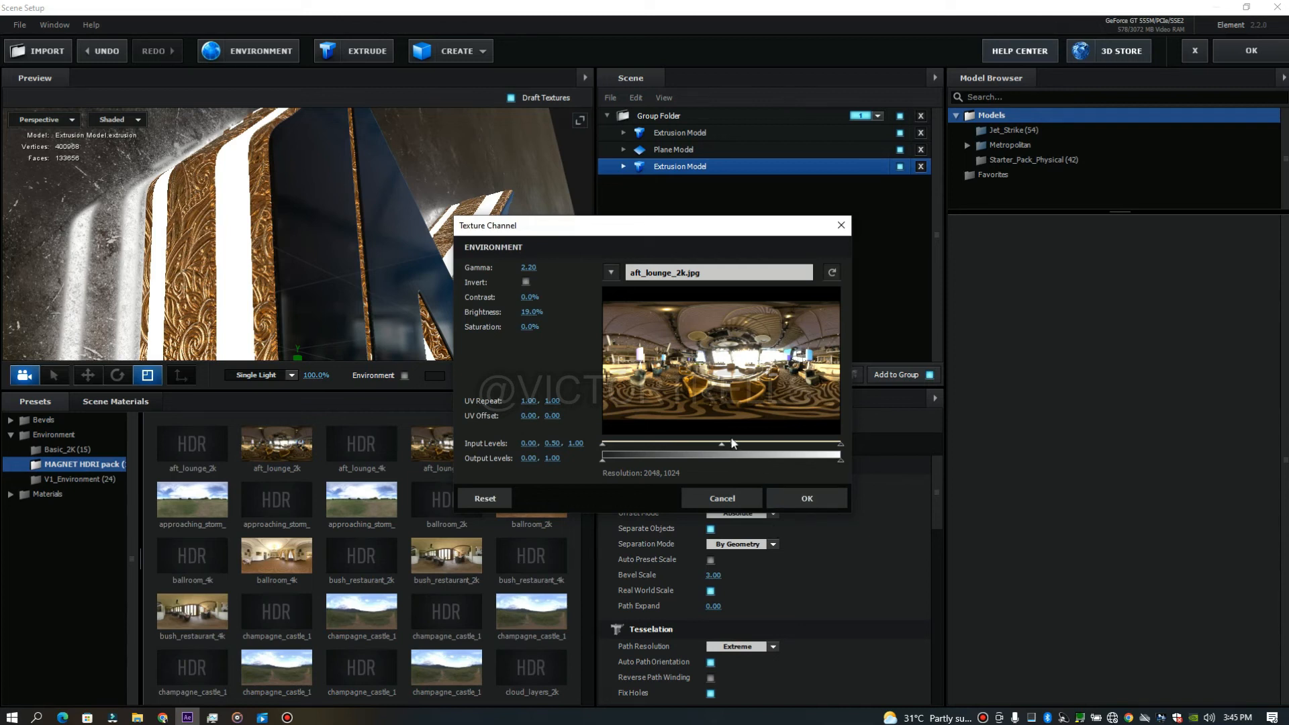
left_click_drag(525, 329, 511, 329)
left_click_drag(518, 331, 525, 330)
left_click(824, 498)
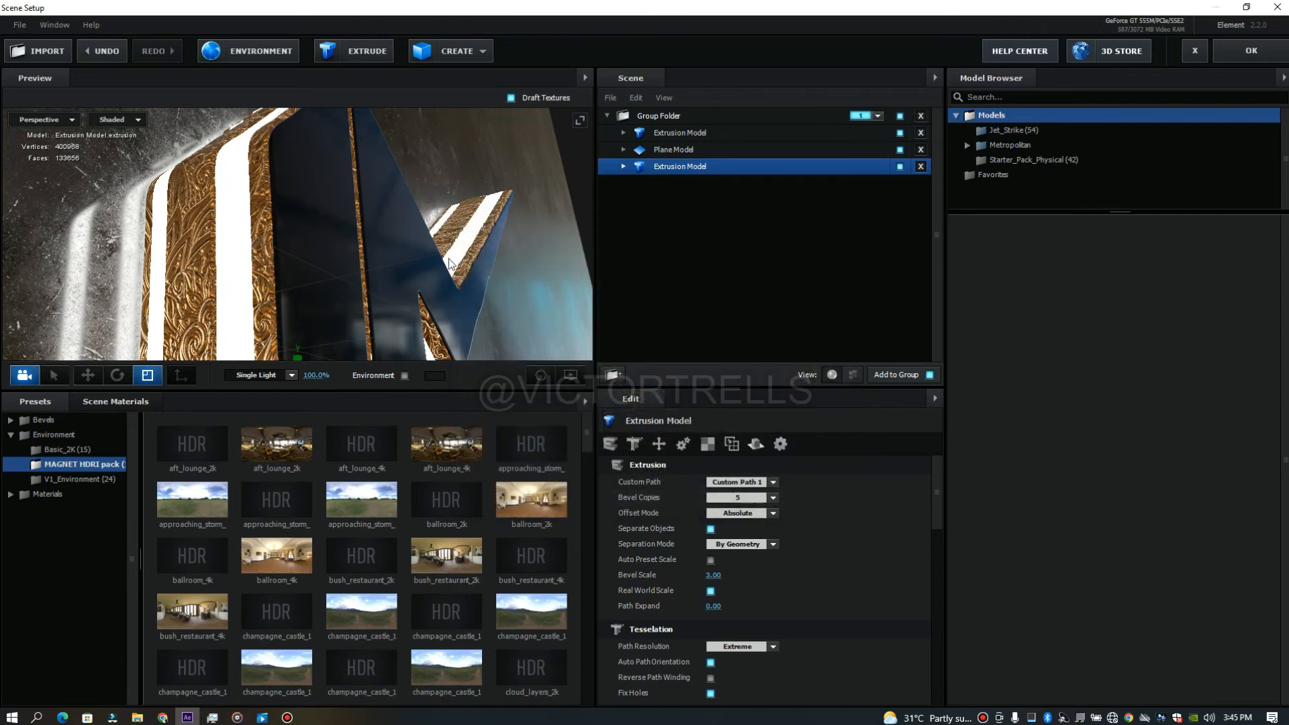
left_click(1278, 50)
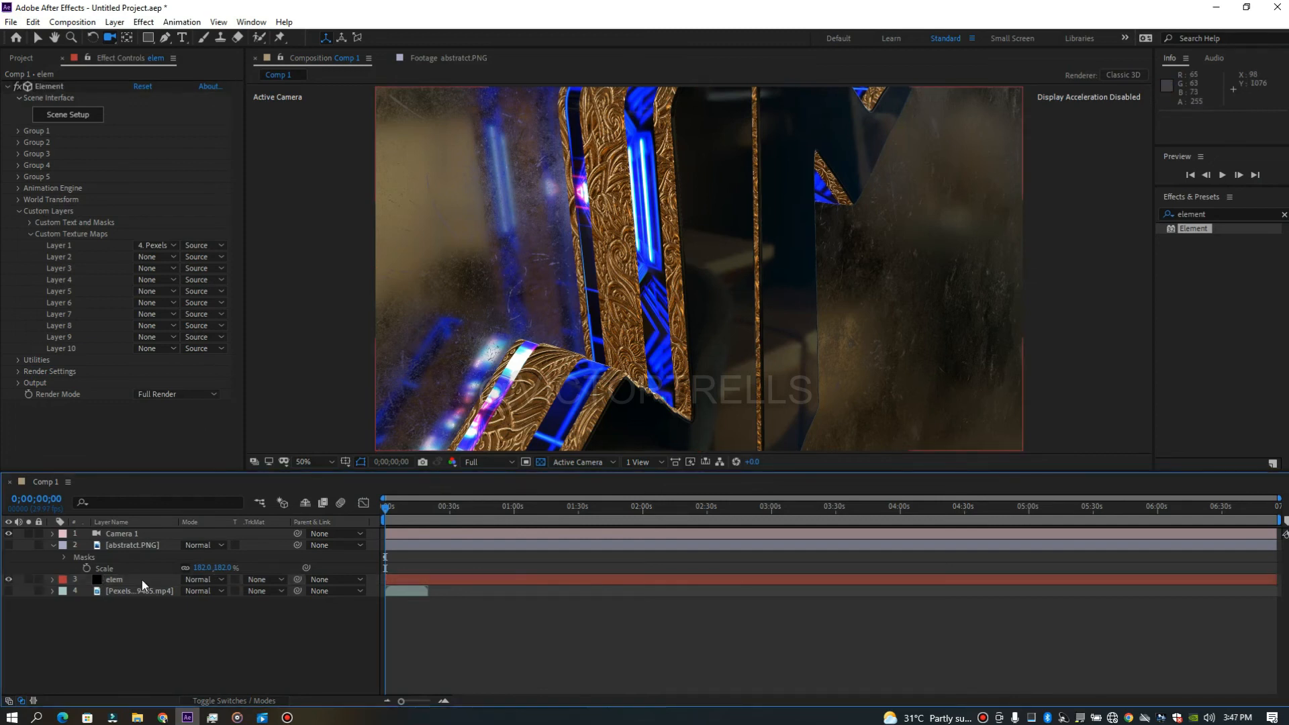
- Set the Physical Environment Exposure to 1.20 in the elem layer's Element render settings
left_click(143, 579)
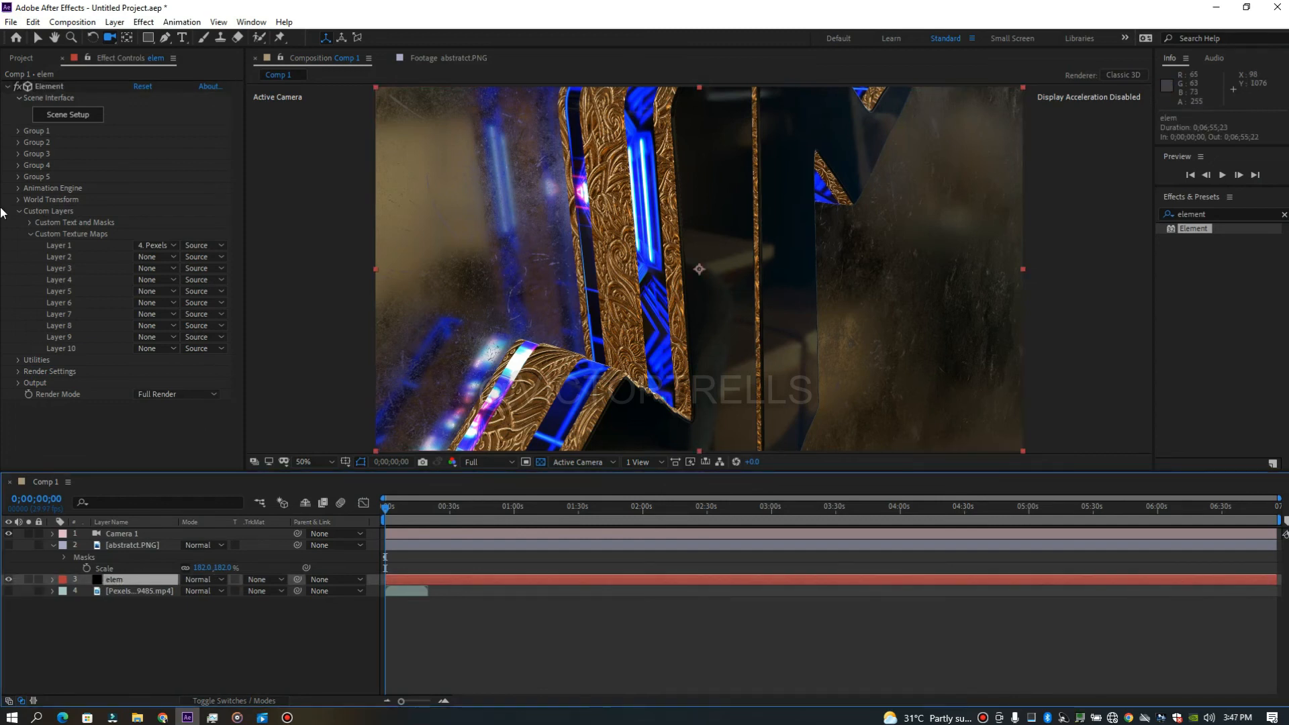
left_click(18, 210)
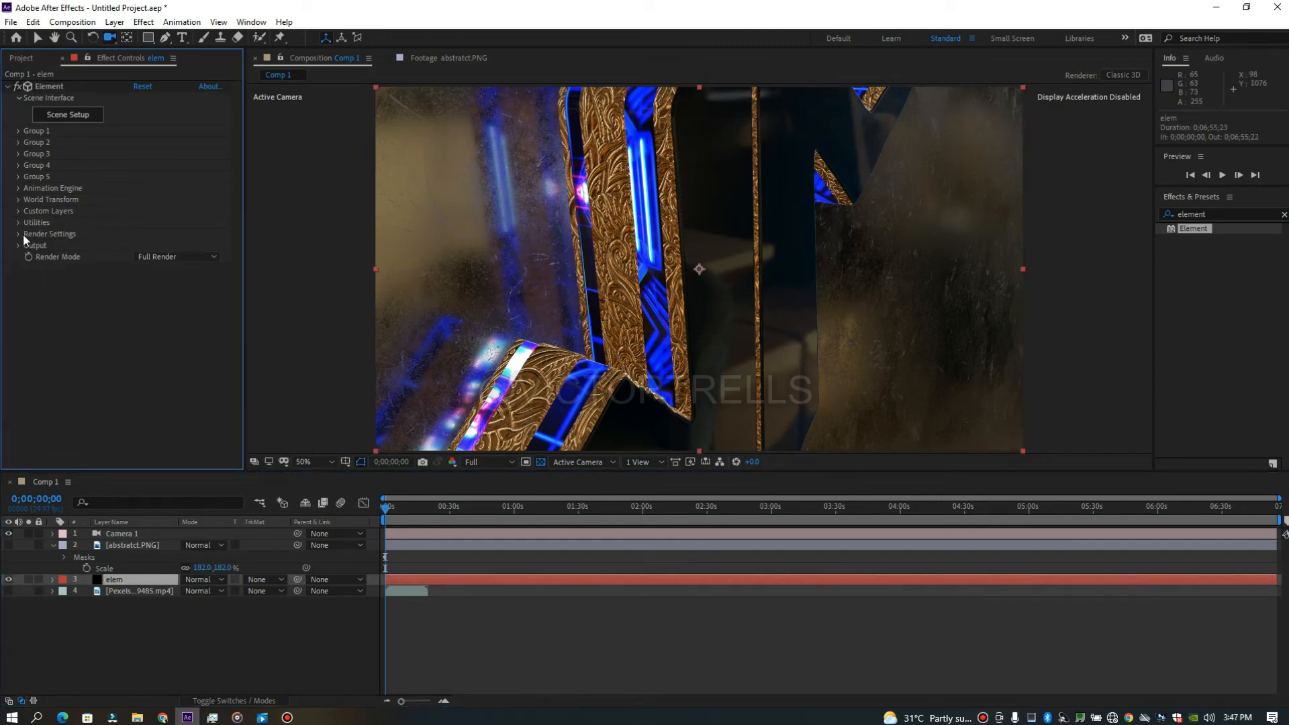
left_click(18, 235)
left_click(29, 246)
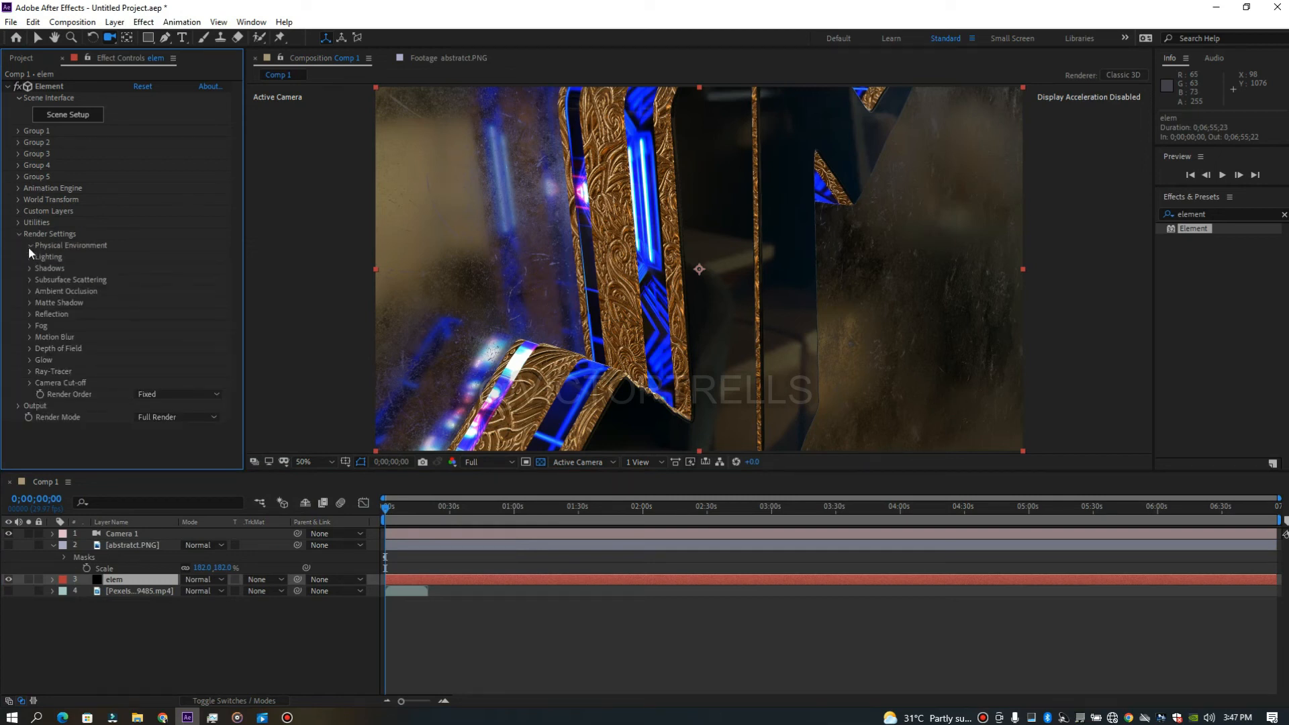
left_click(142, 257)
type("1")
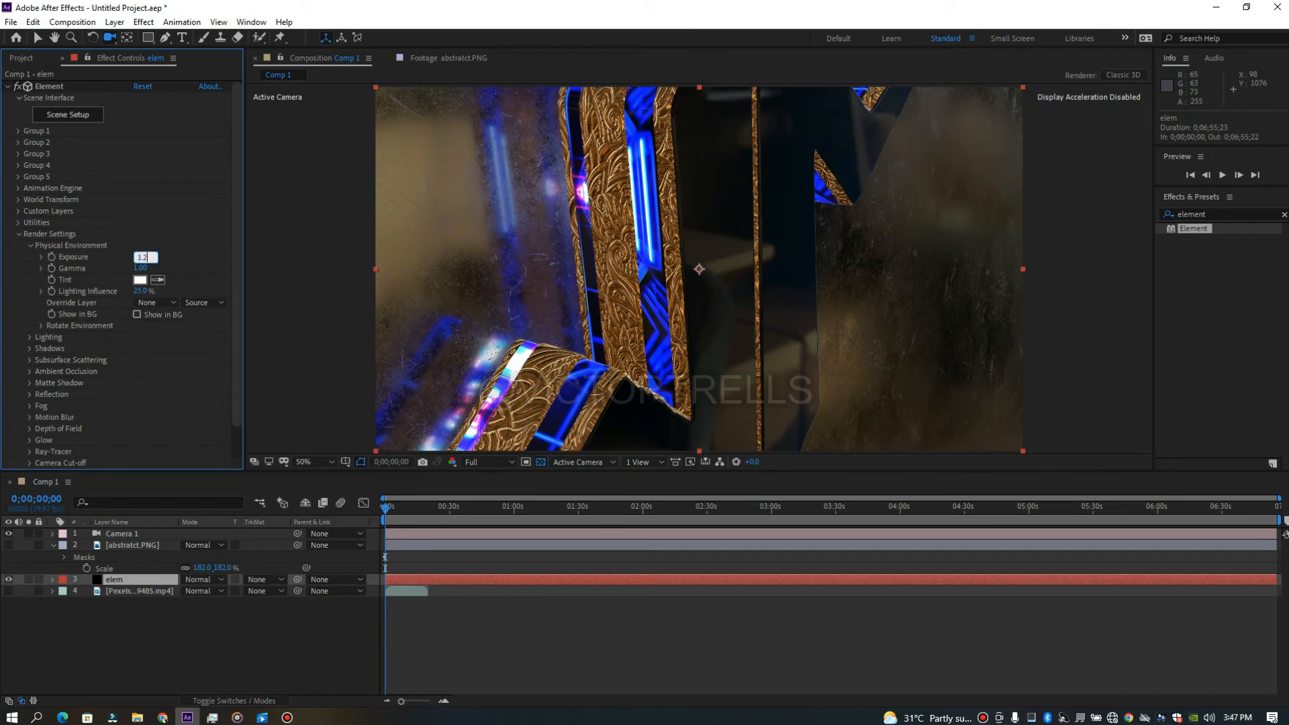
type(".2")
key("Return")
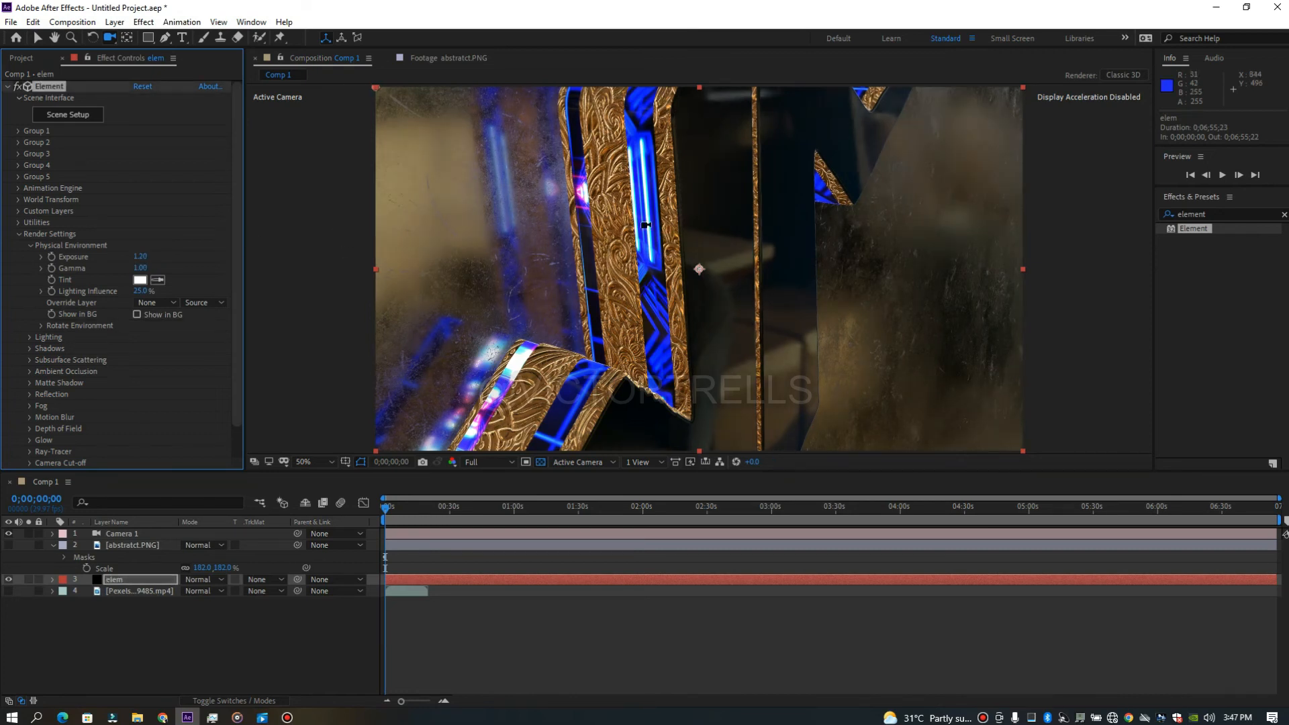
left_click(29, 245)
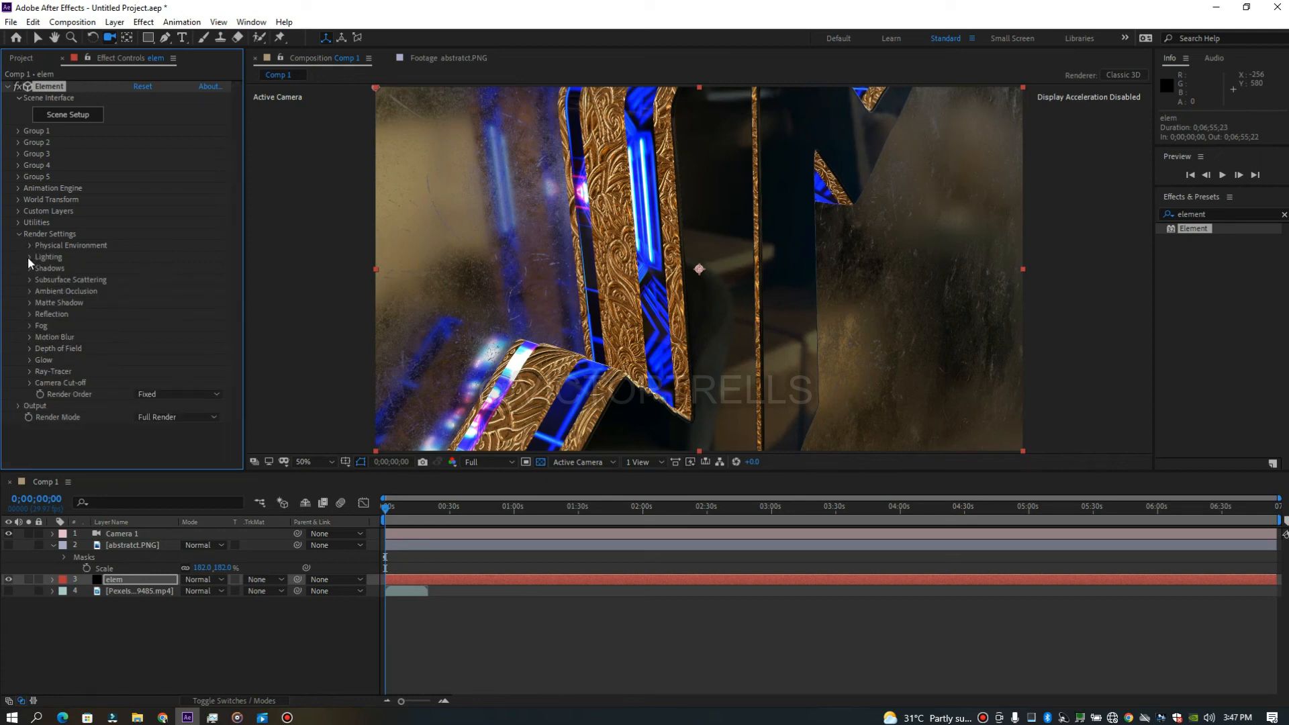
- Set Add Lighting to Cinema in Element's Lighting render settings
left_click(29, 257)
left_click(182, 291)
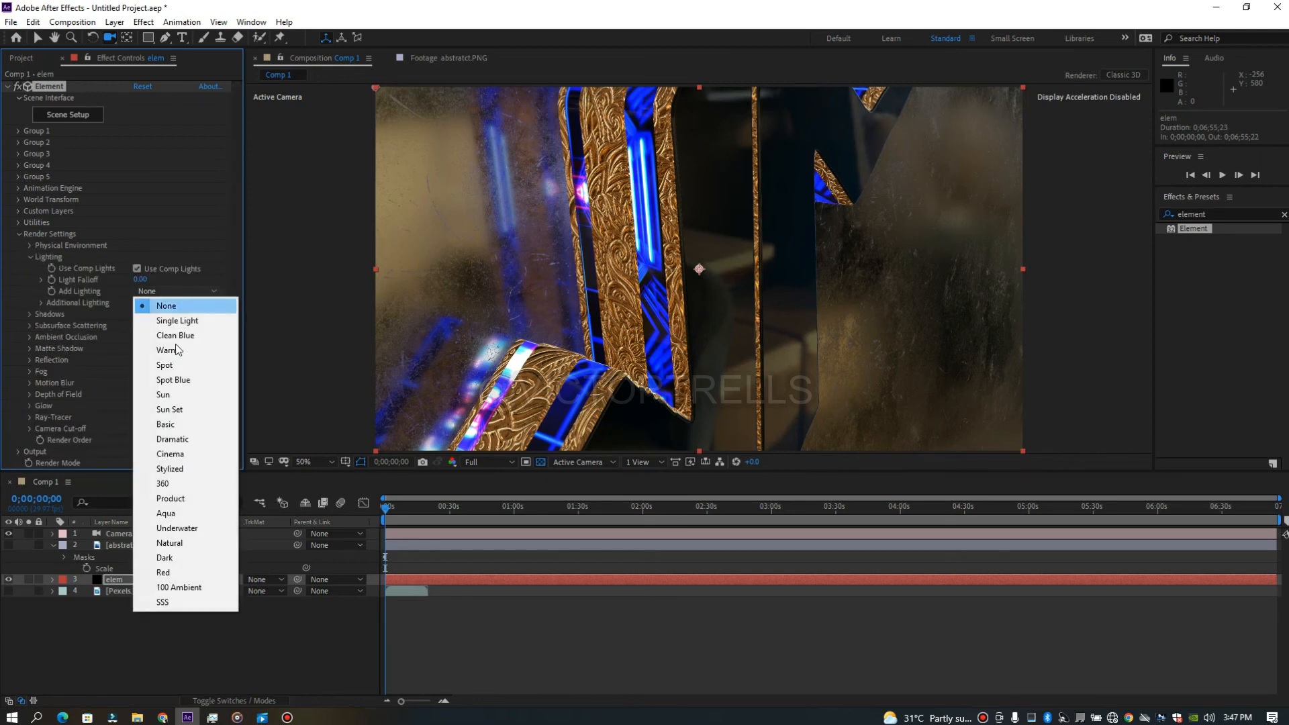
left_click(176, 454)
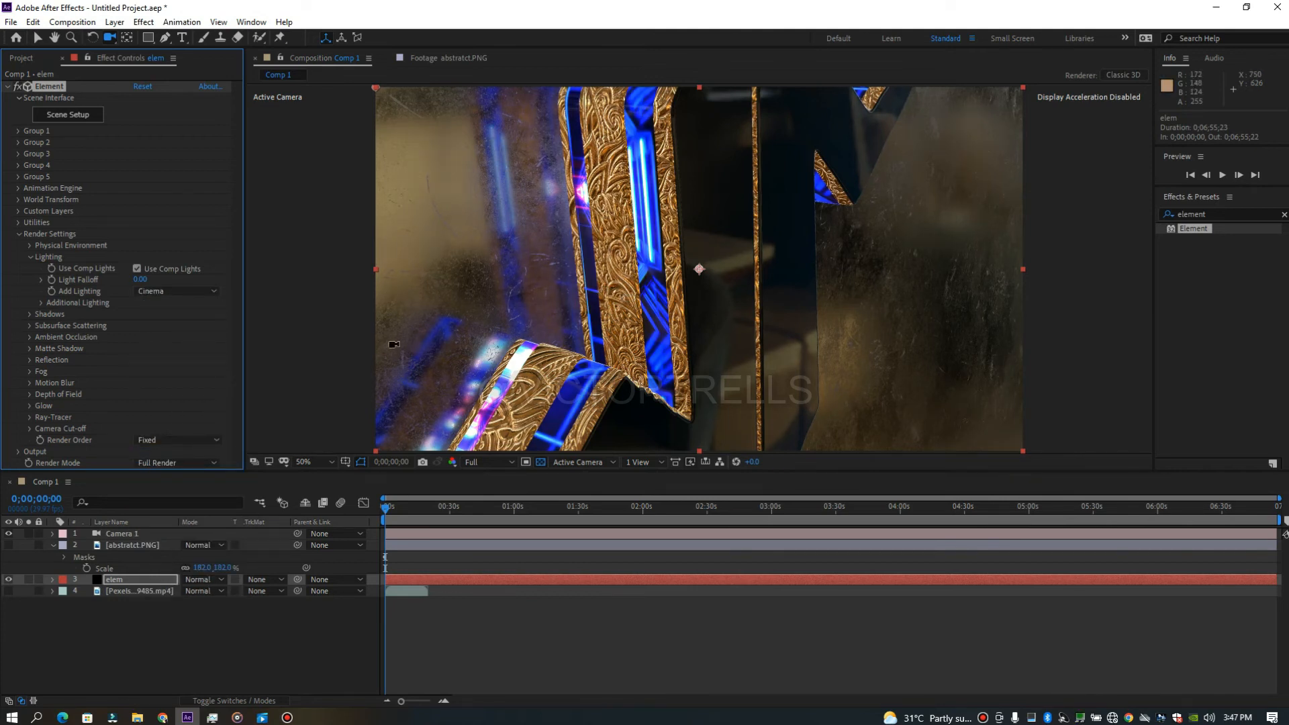
left_click(29, 258)
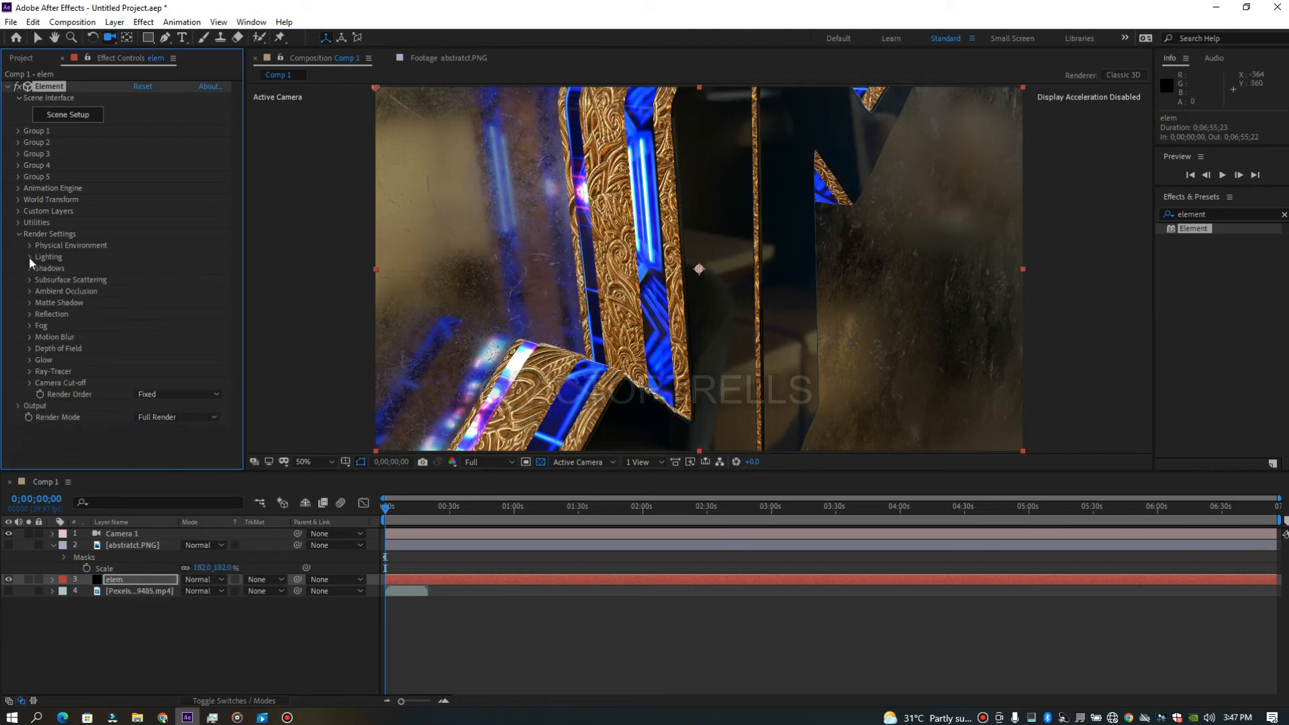
- Try Ambient Occlusion and Shadows in the elem layer's Element render settings, leaving both disabled
left_click(29, 291)
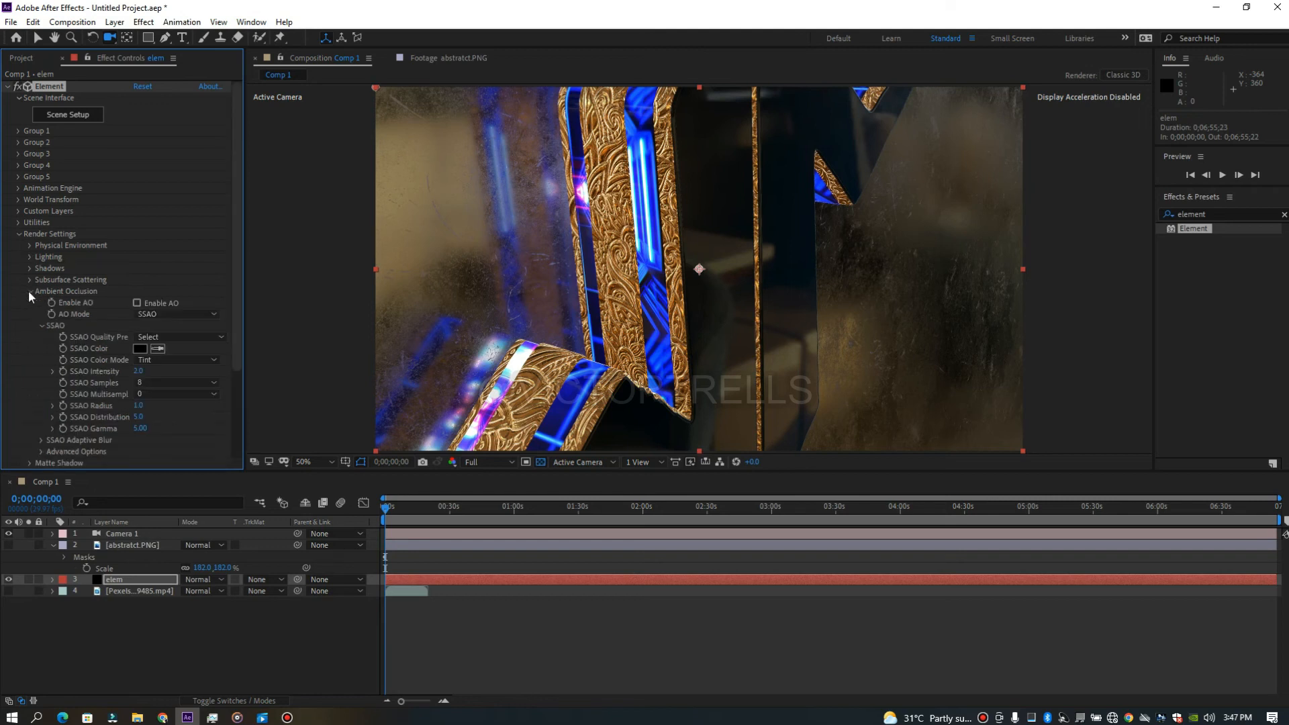
left_click(137, 304)
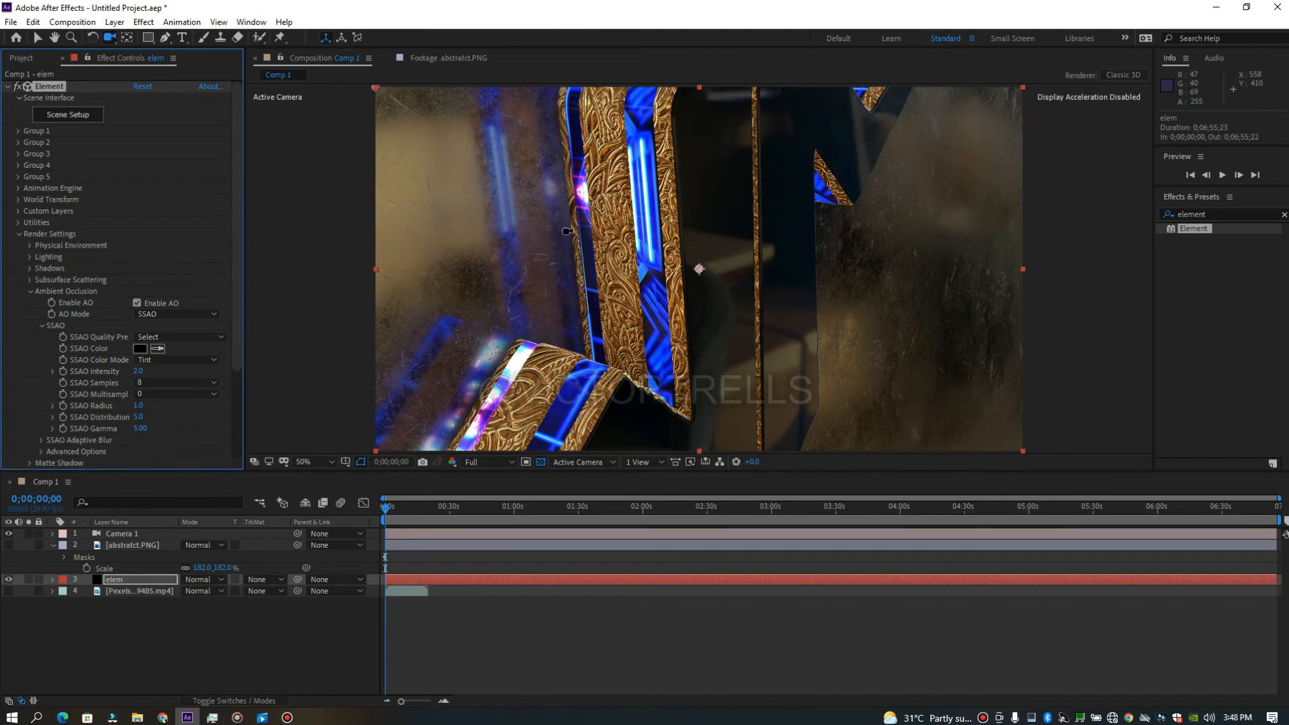
left_click(26, 267)
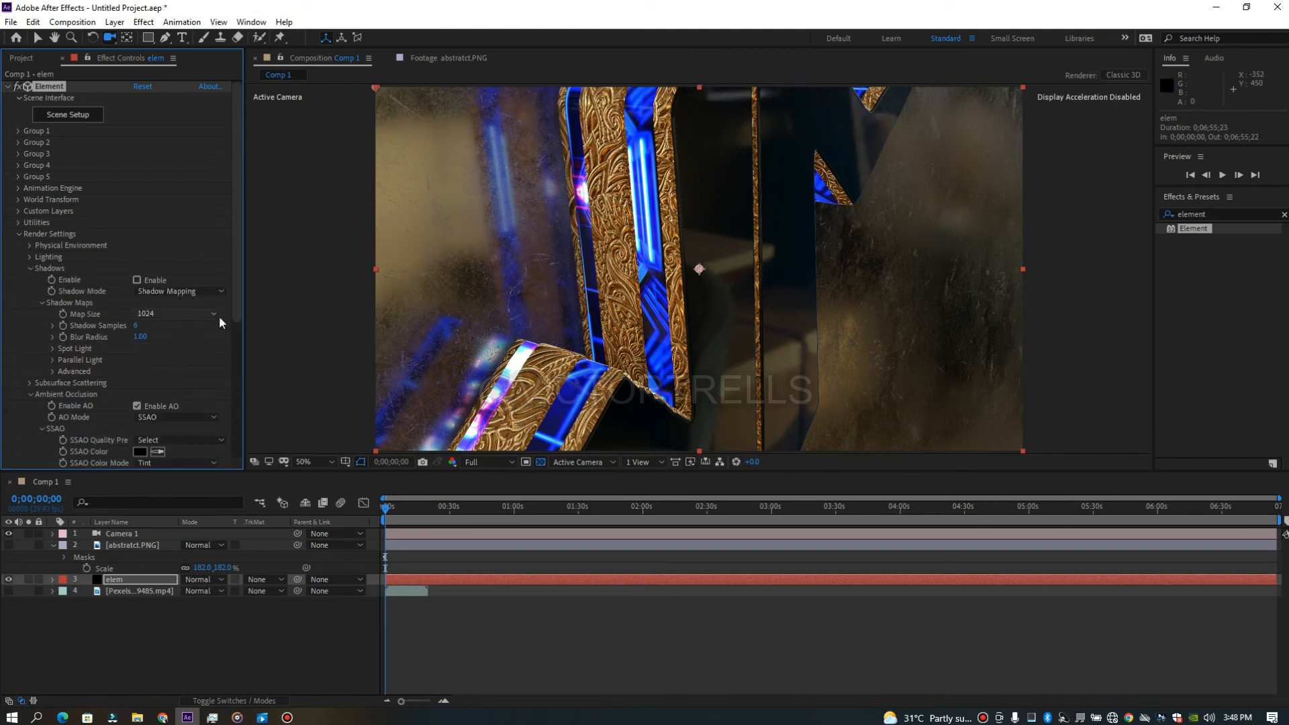
left_click(136, 280)
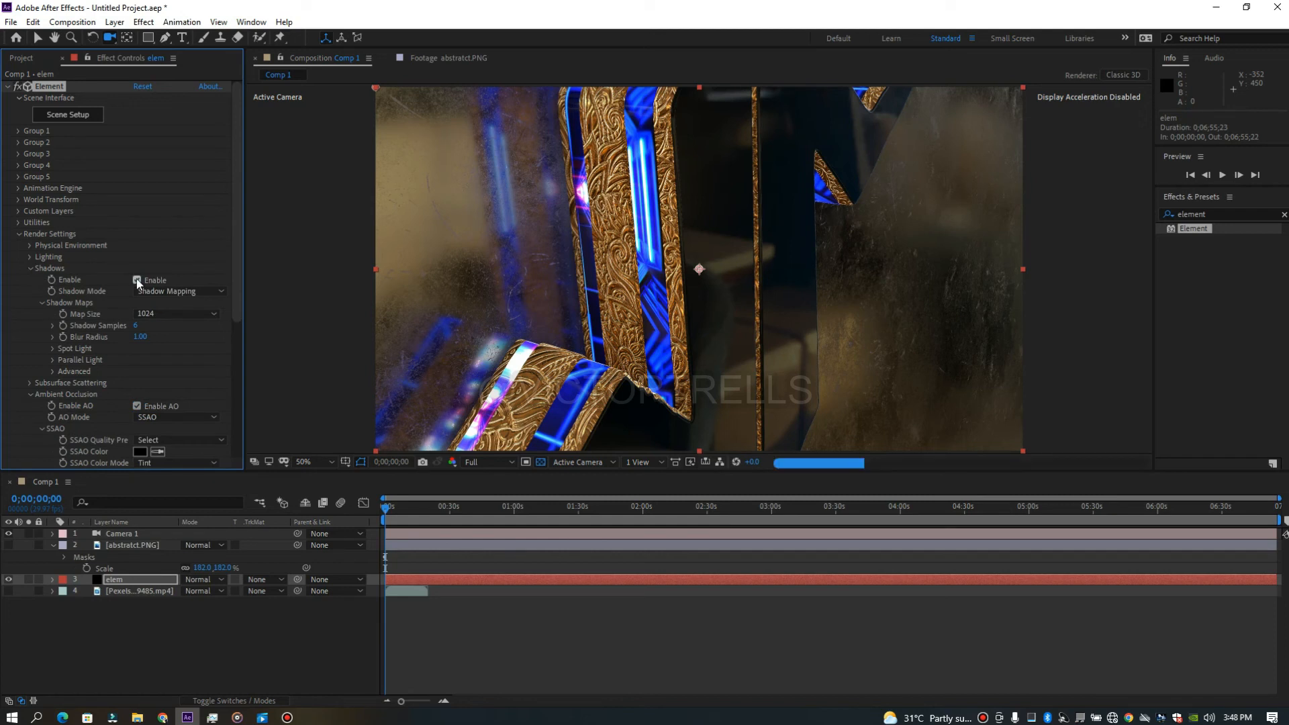
left_click(137, 280)
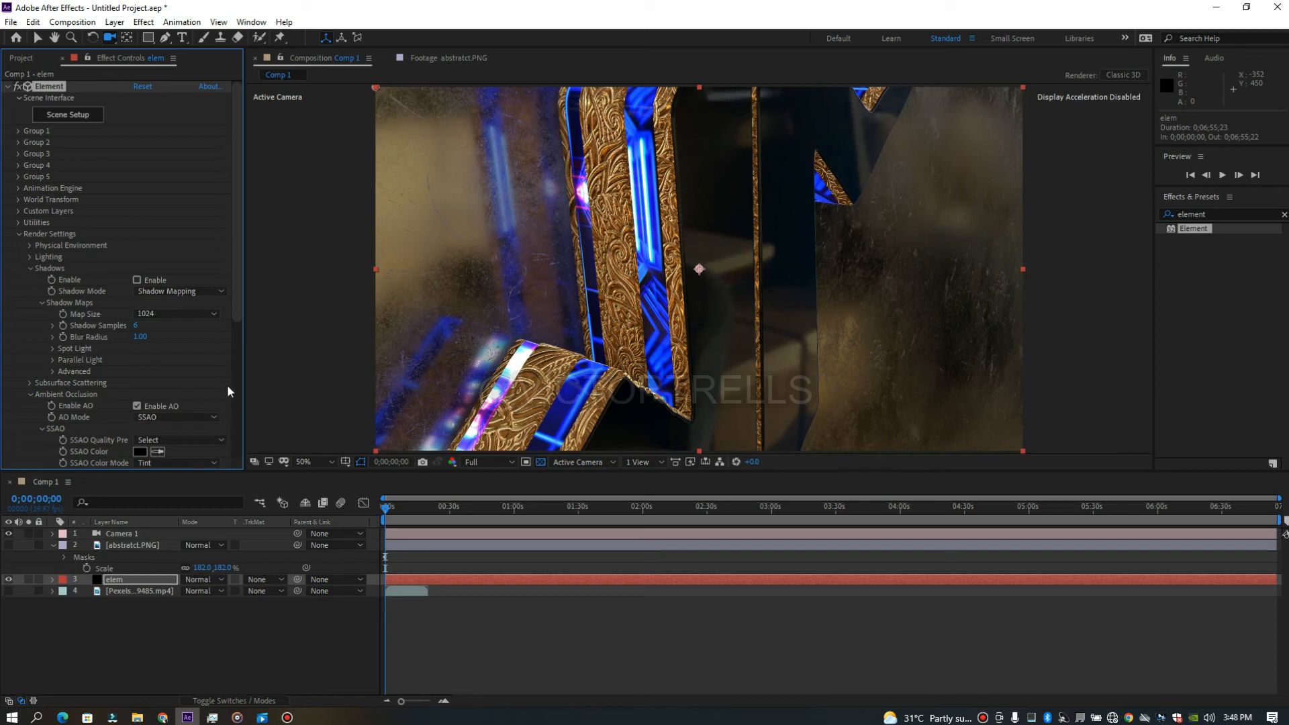
left_click(138, 407)
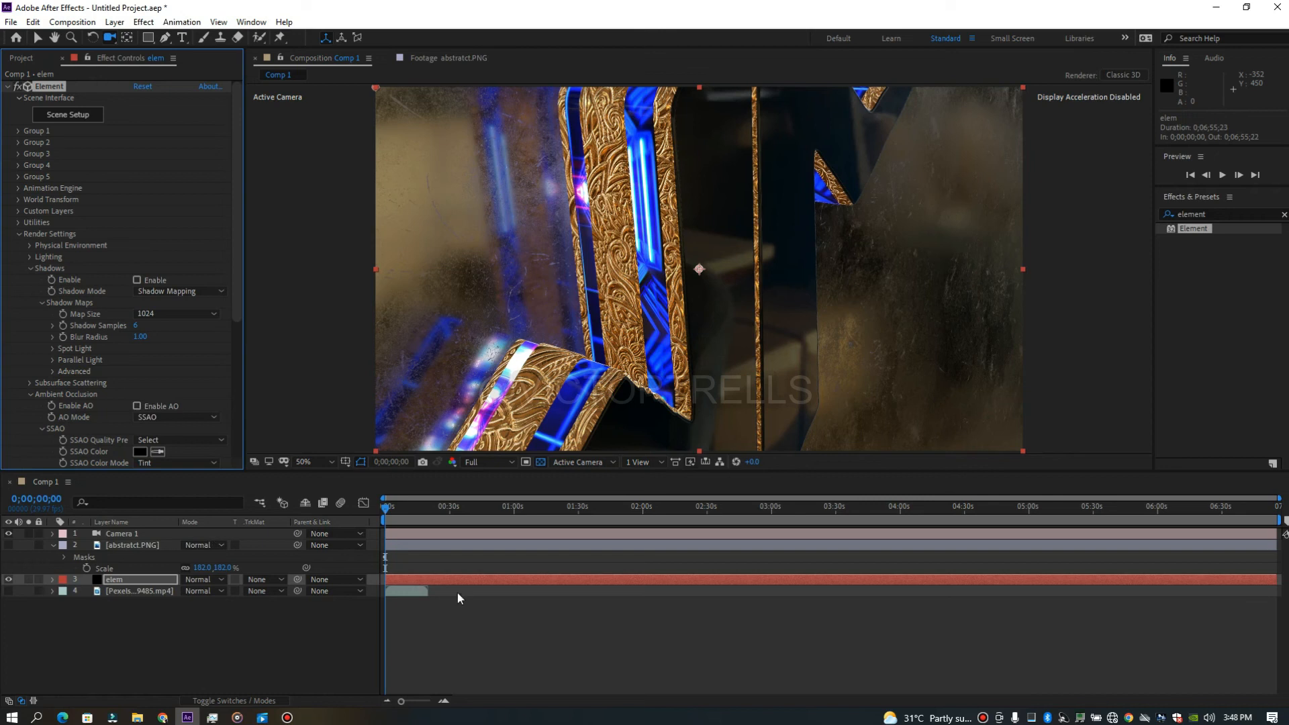
- Duplicate the elem layer and rename the copy "elem glow"
left_click(423, 584)
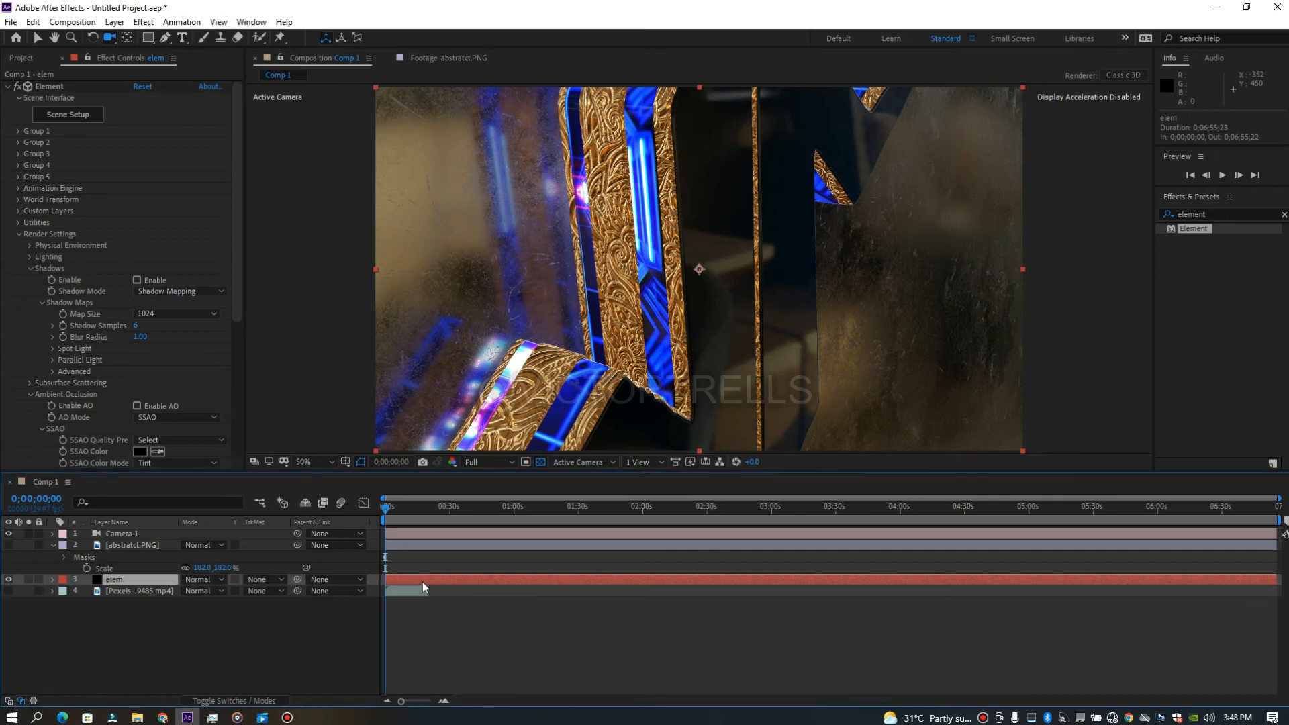
key("ctrl+d")
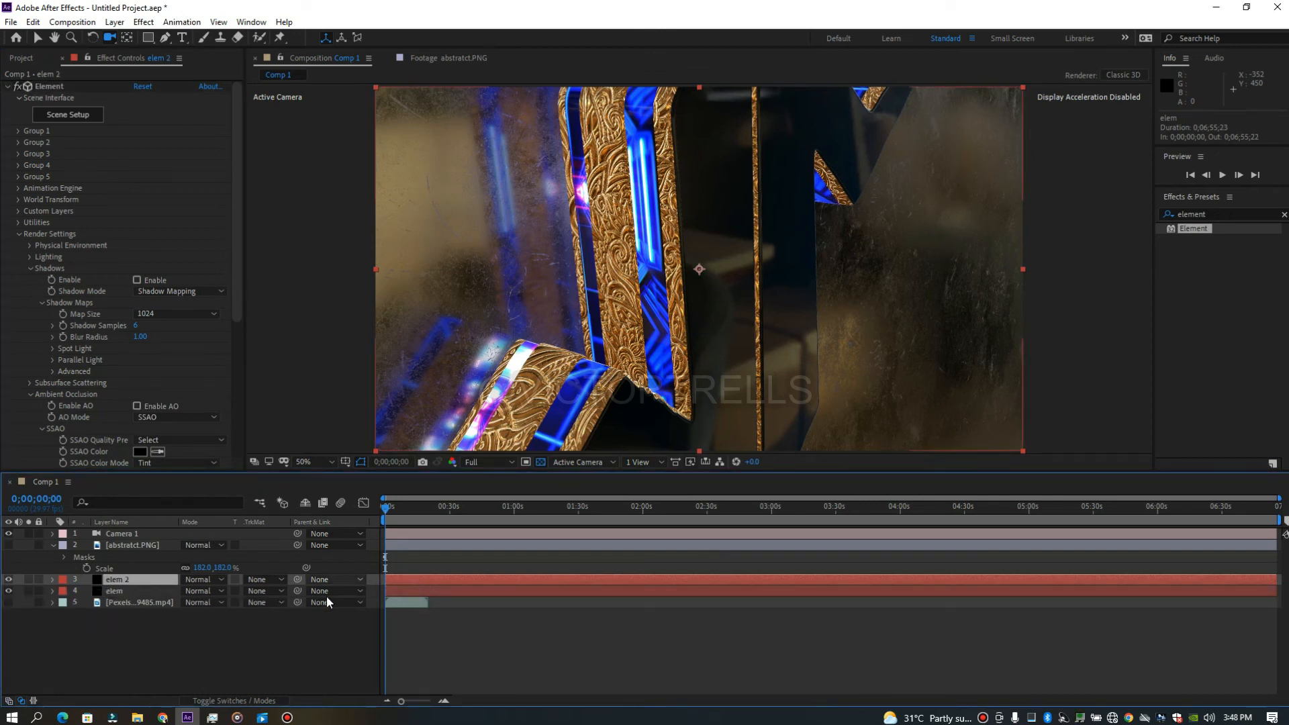
right_click(145, 580)
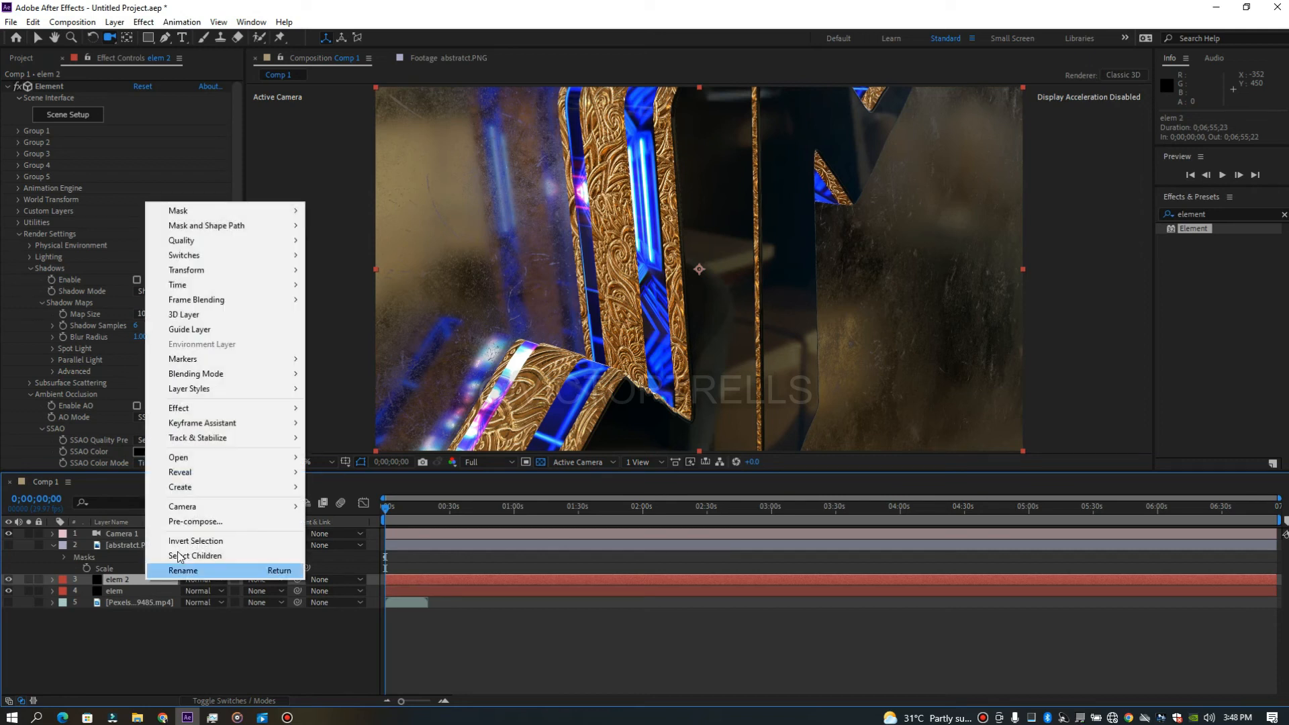
left_click(182, 570)
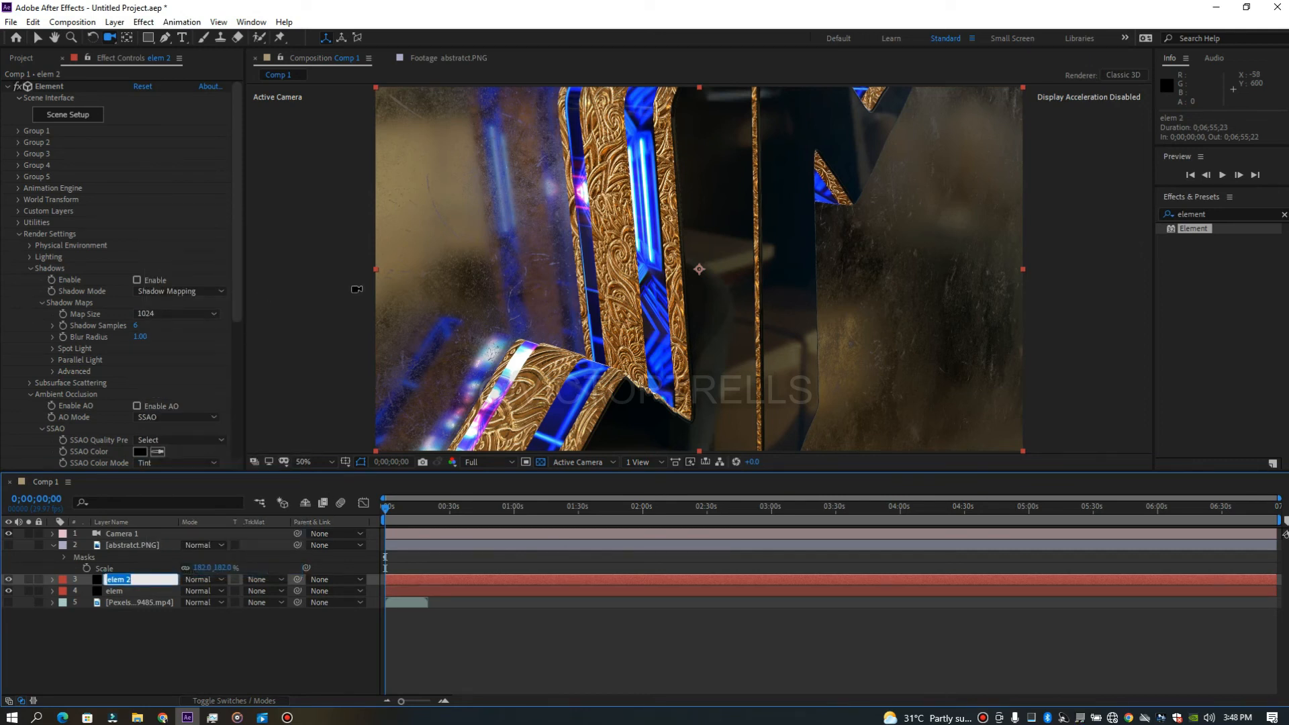
key("Right")
type("glow")
left_click(210, 611)
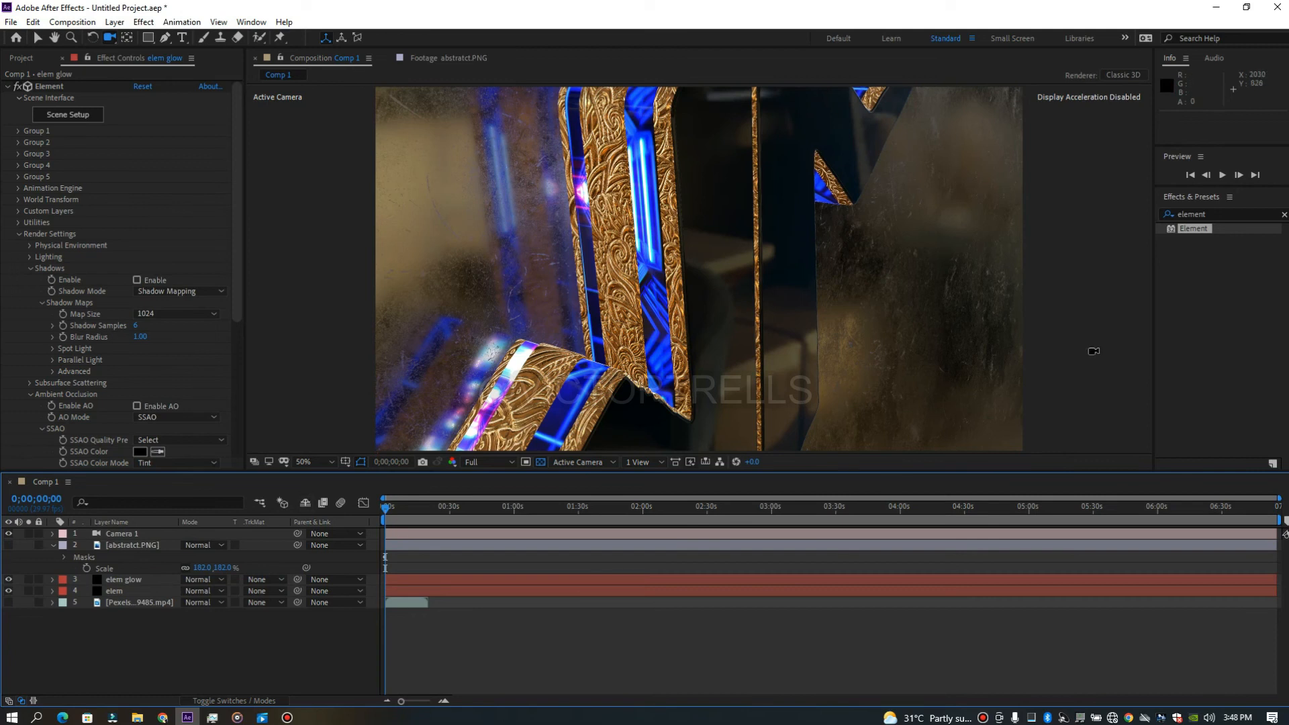
left_click(30, 256)
left_click(177, 292)
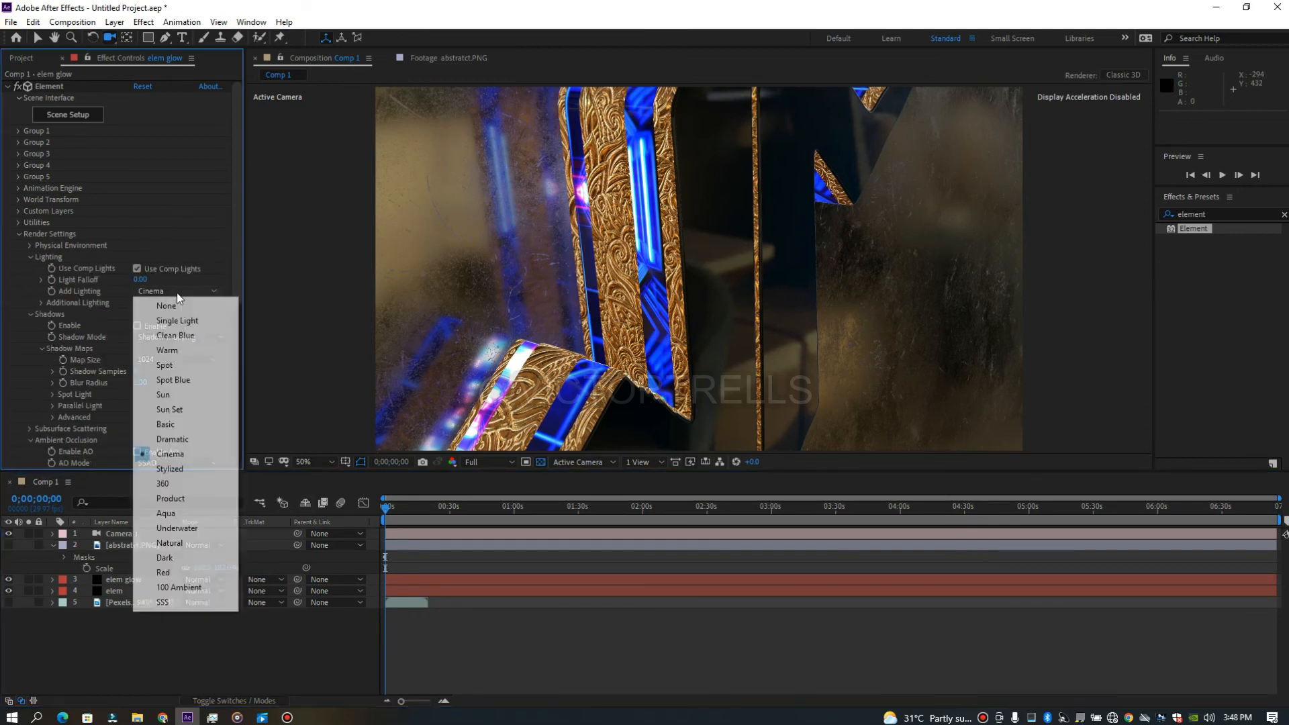
left_click(28, 260)
left_click(28, 260)
left_click(28, 271)
left_click(29, 291)
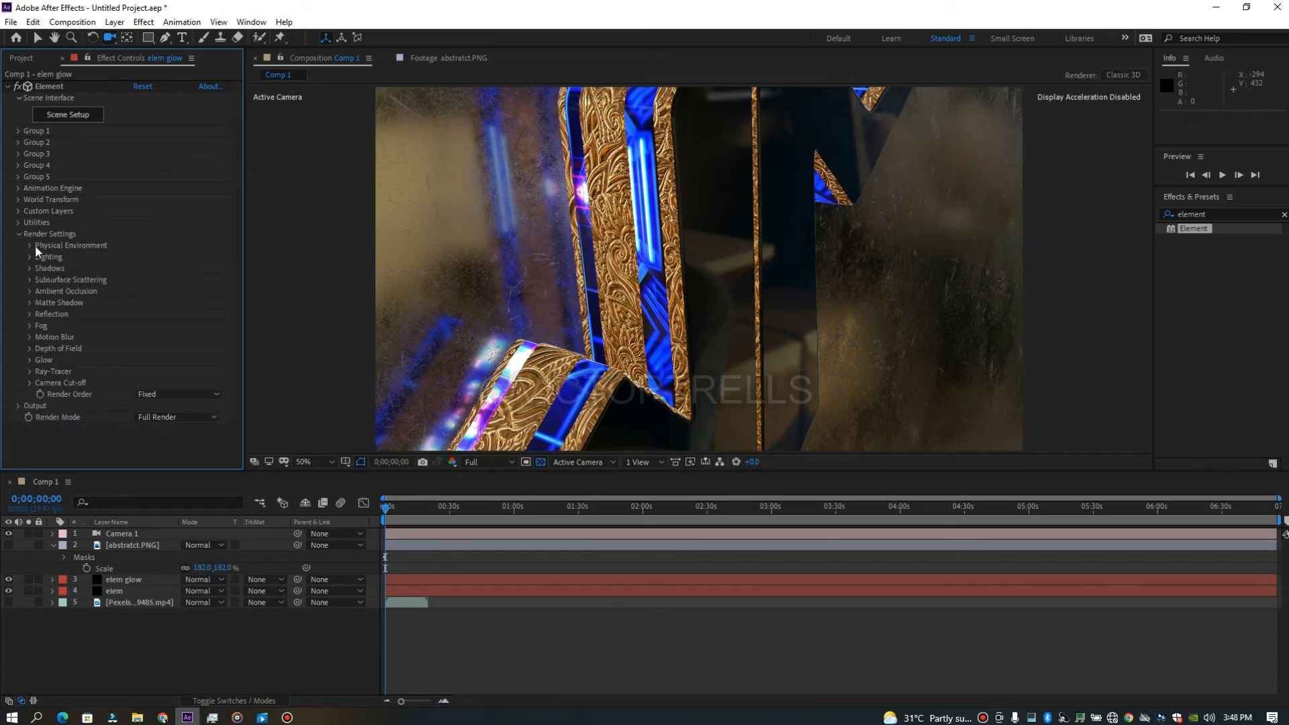
- Set the elem glow layer's Element output to show Illumination and its blending mode to Screen
left_click(18, 406)
scroll(30, 401, "down", 4)
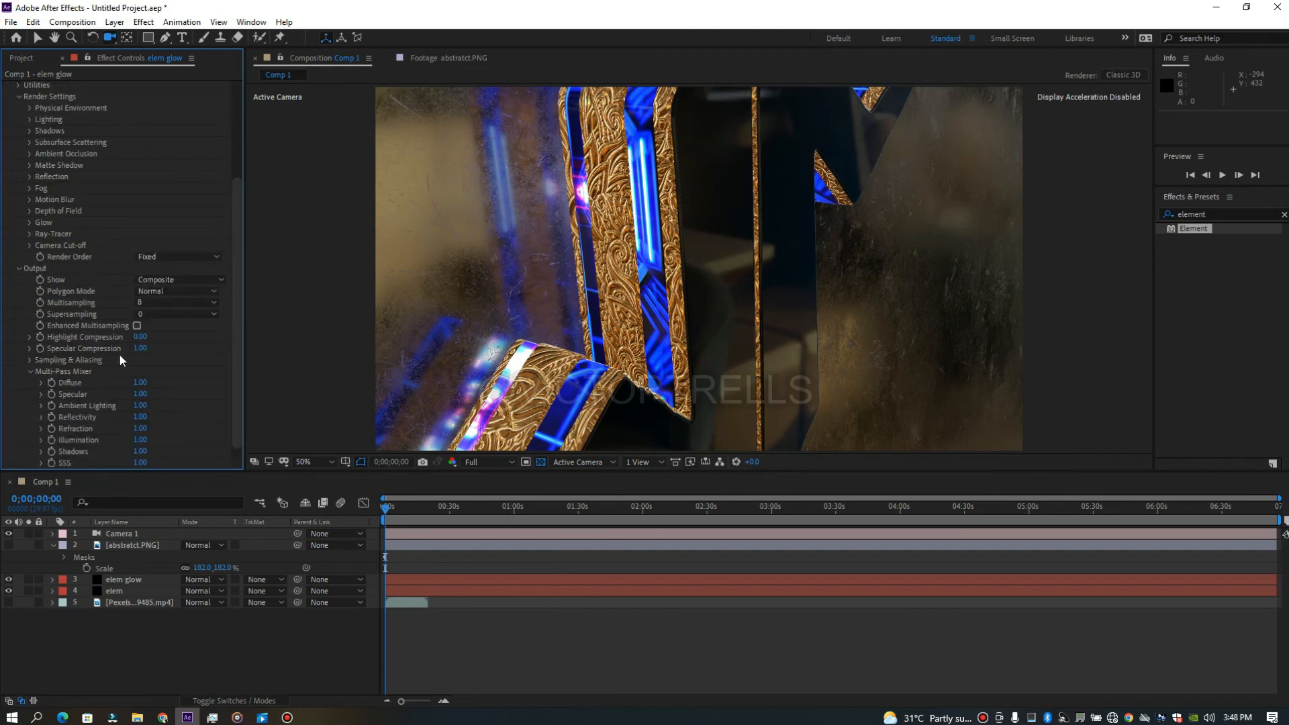
left_click(160, 279)
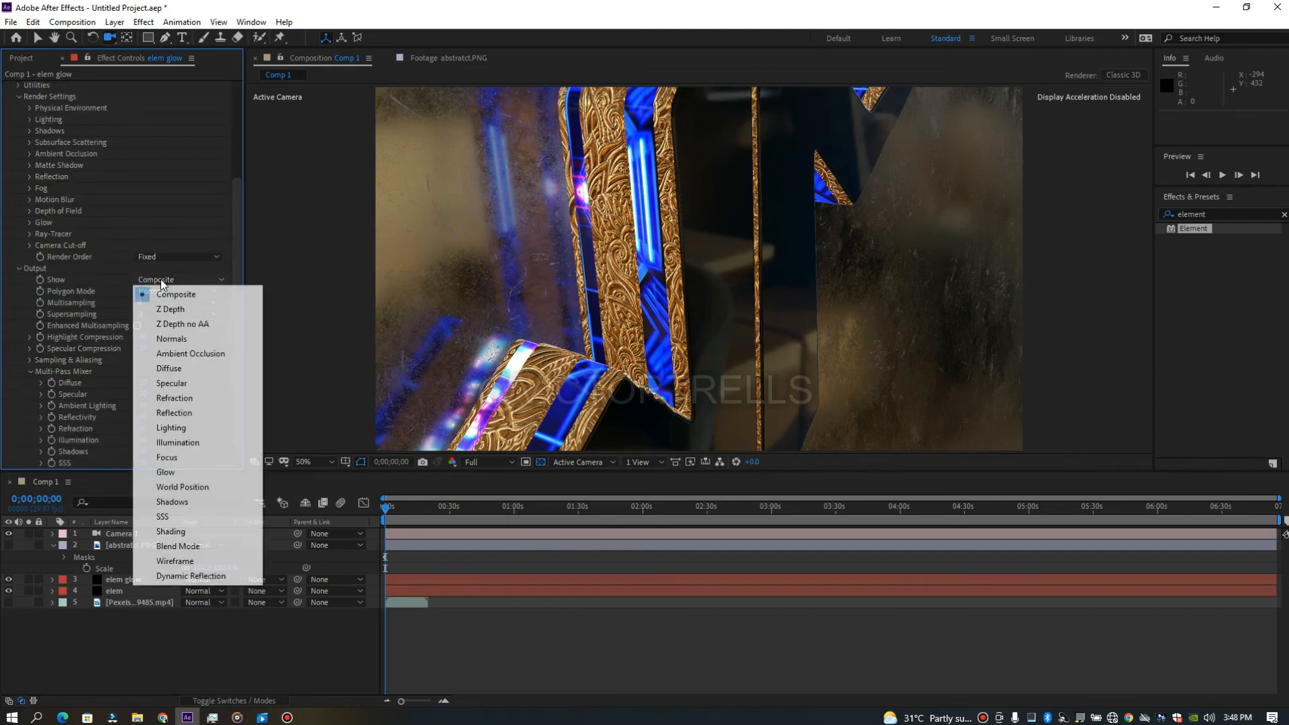
left_click(187, 442)
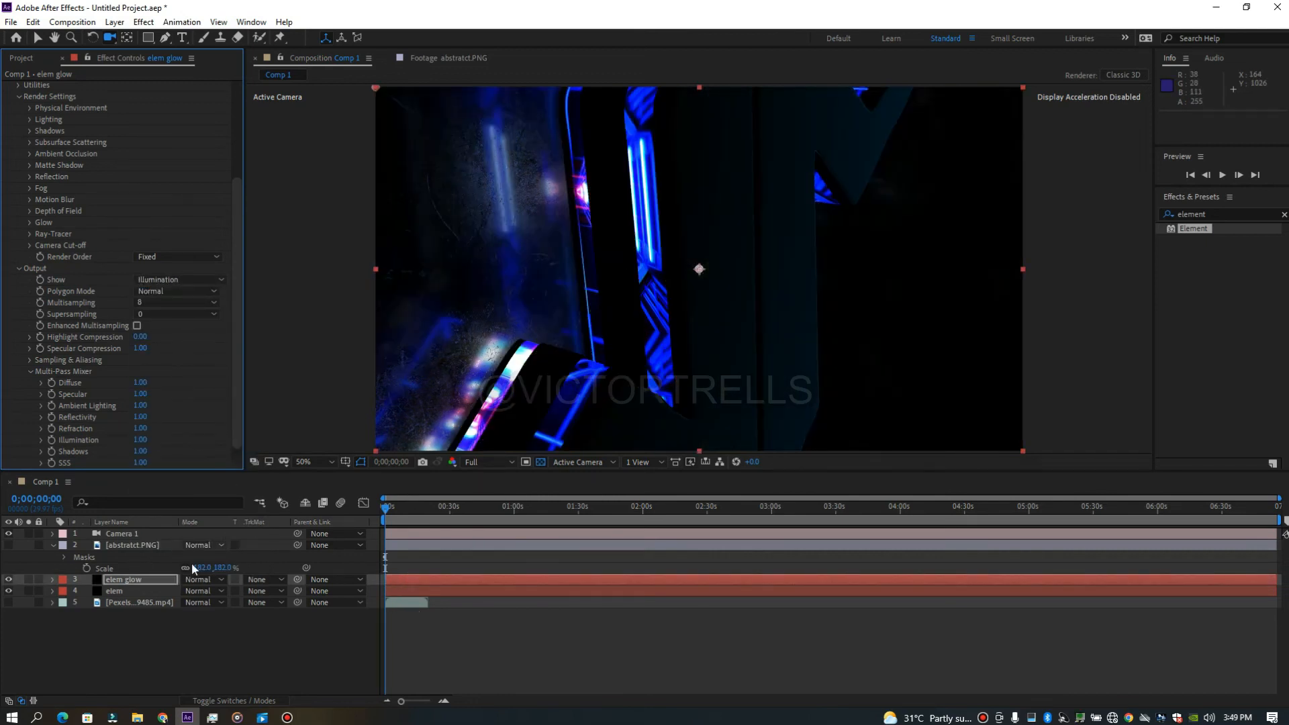
left_click(201, 577)
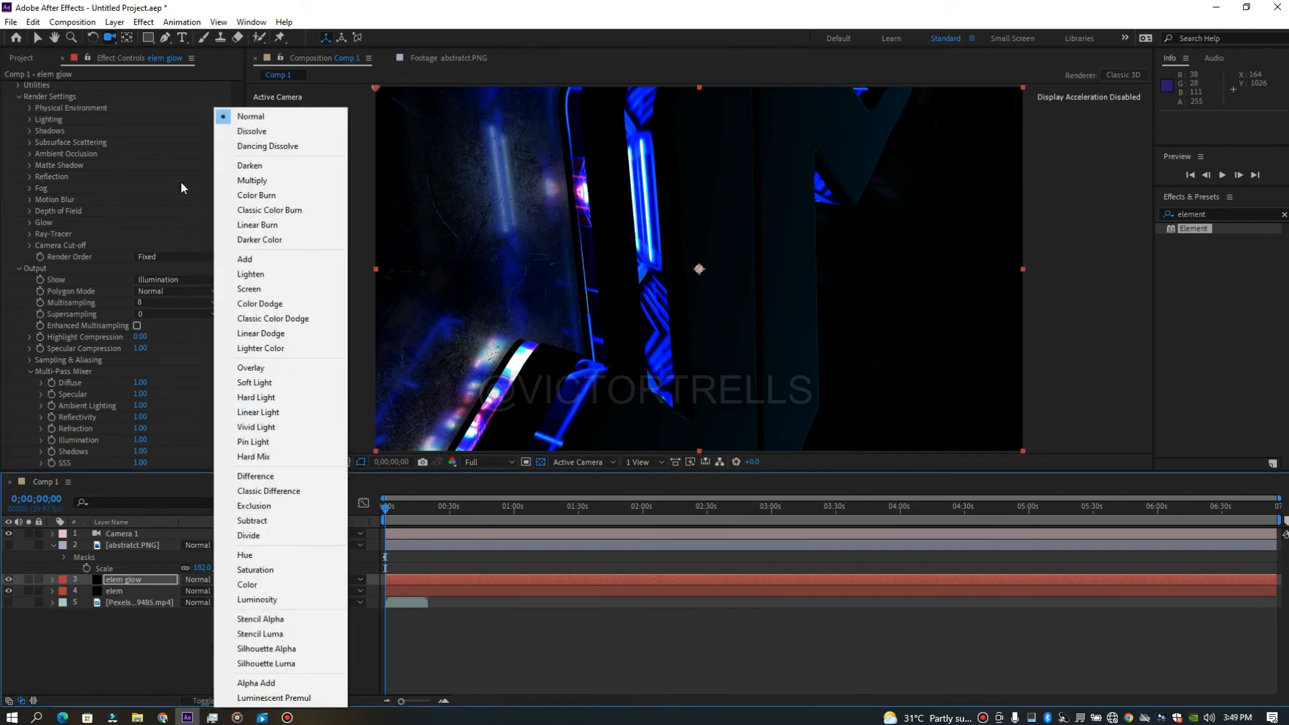
left_click(259, 288)
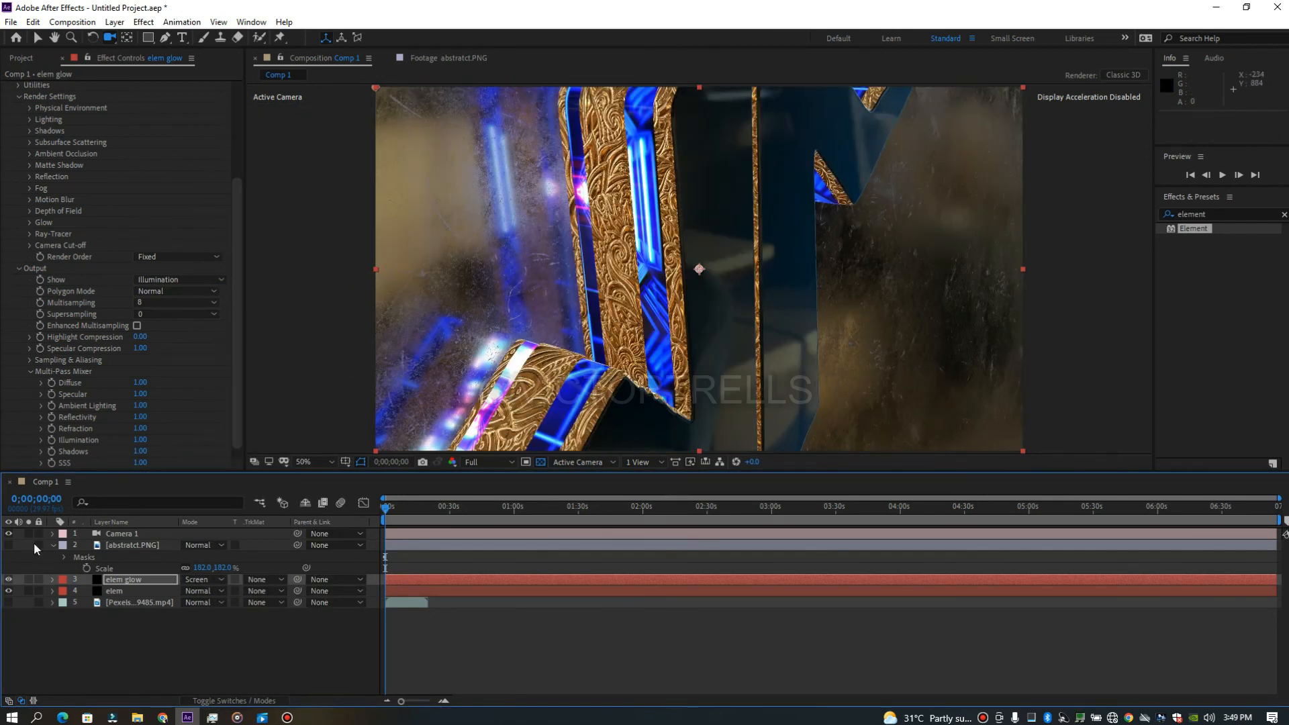
- Collapse the Element settings on the elem glow layer and add the Glow effect to it
left_click(1208, 214)
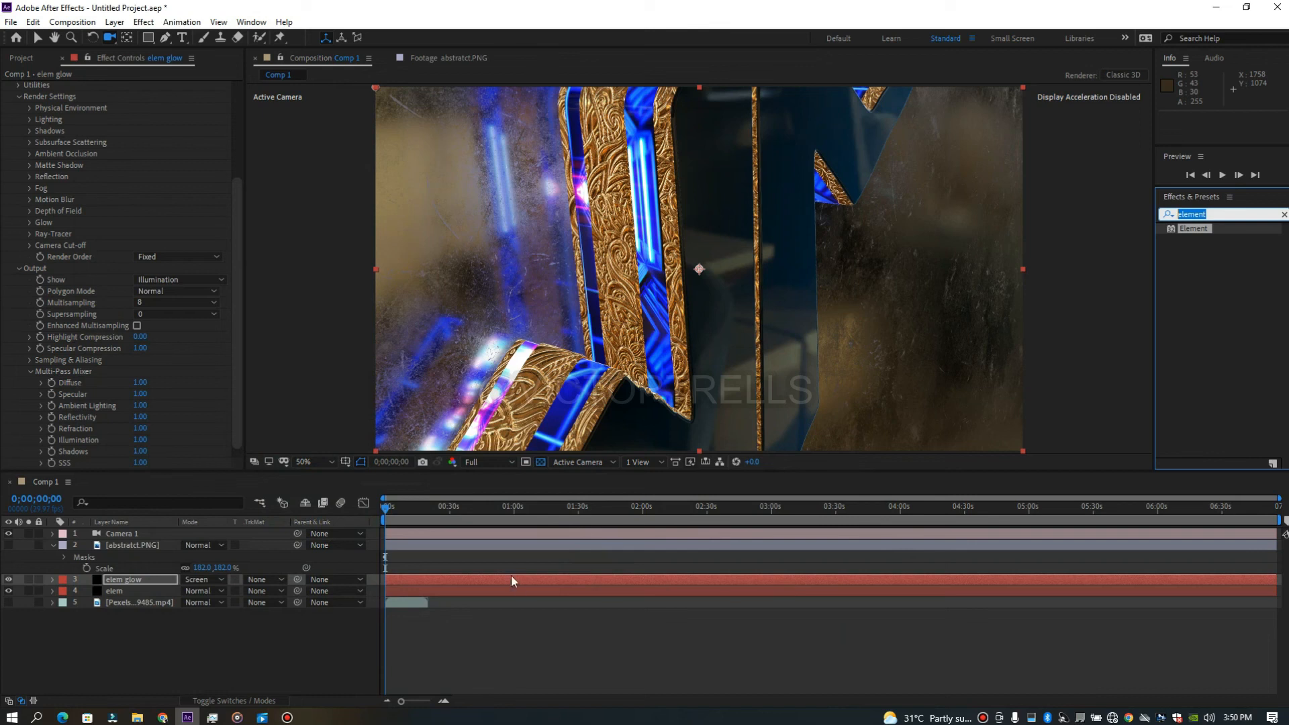
left_click(470, 578)
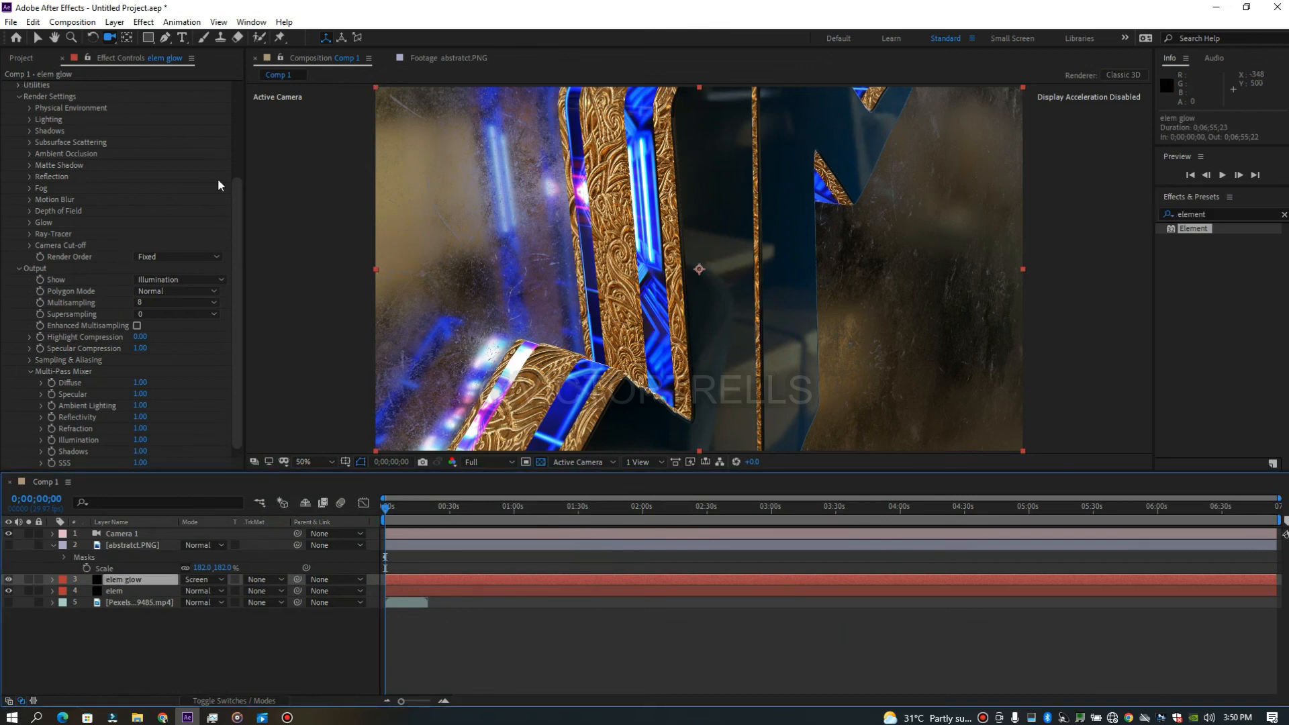
left_click_drag(235, 192, 233, 27)
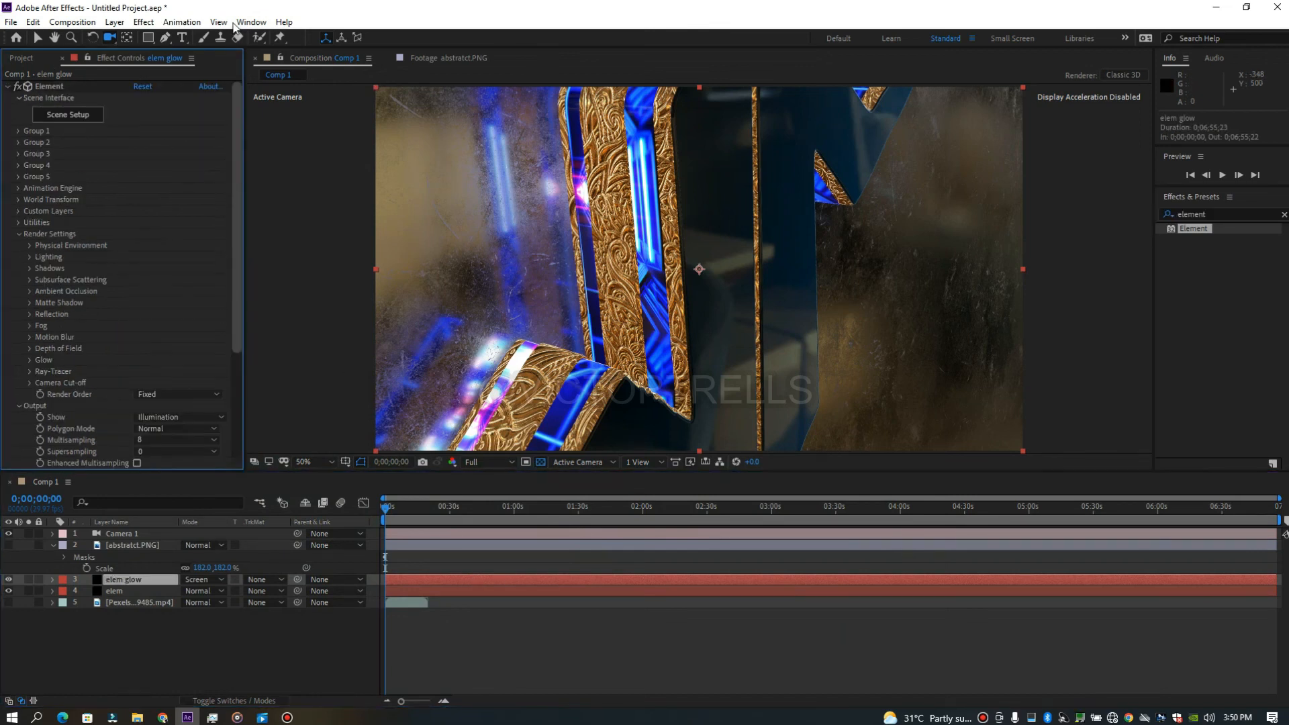
left_click(8, 89)
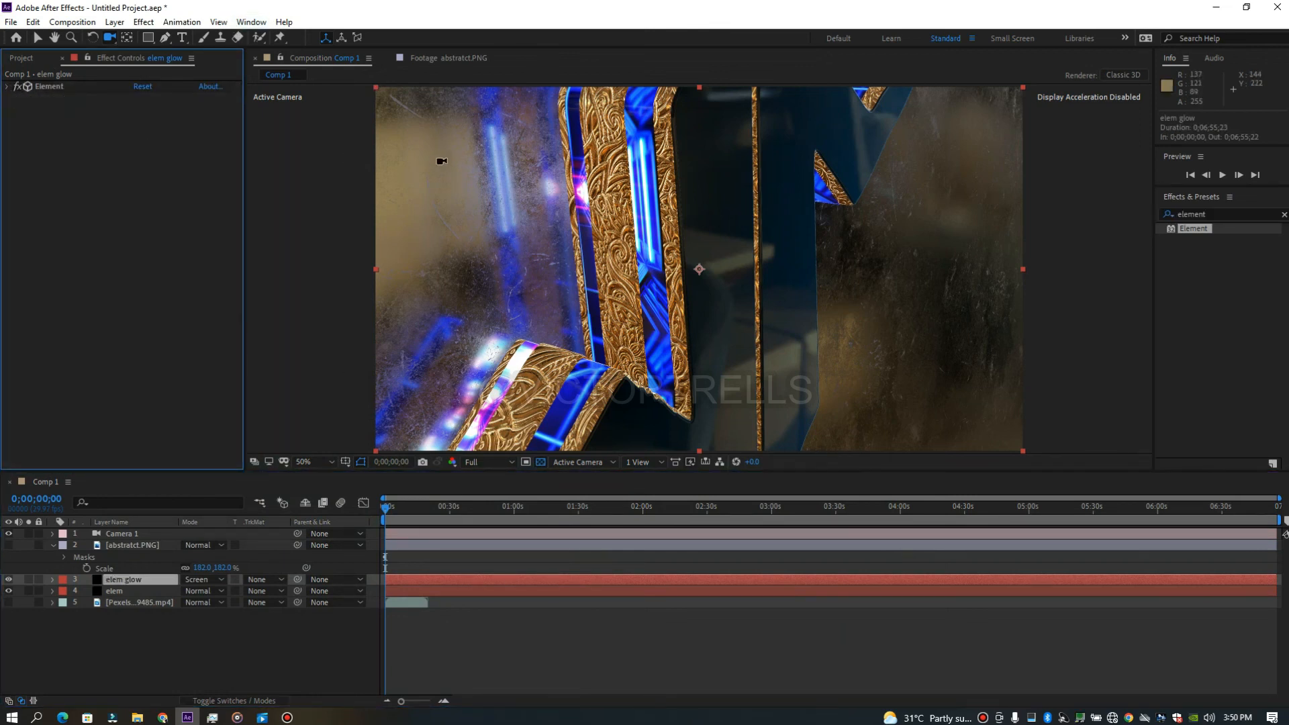
left_click(1214, 215)
type("glow")
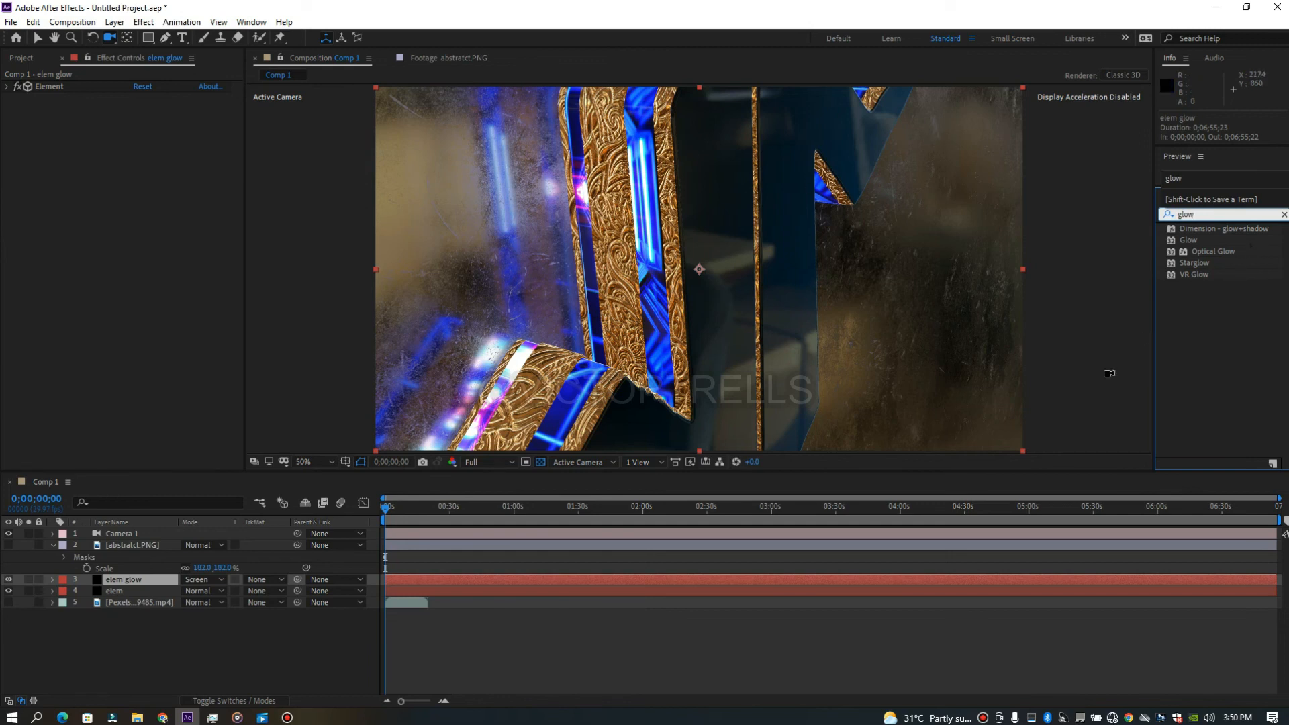
double_click(1197, 241)
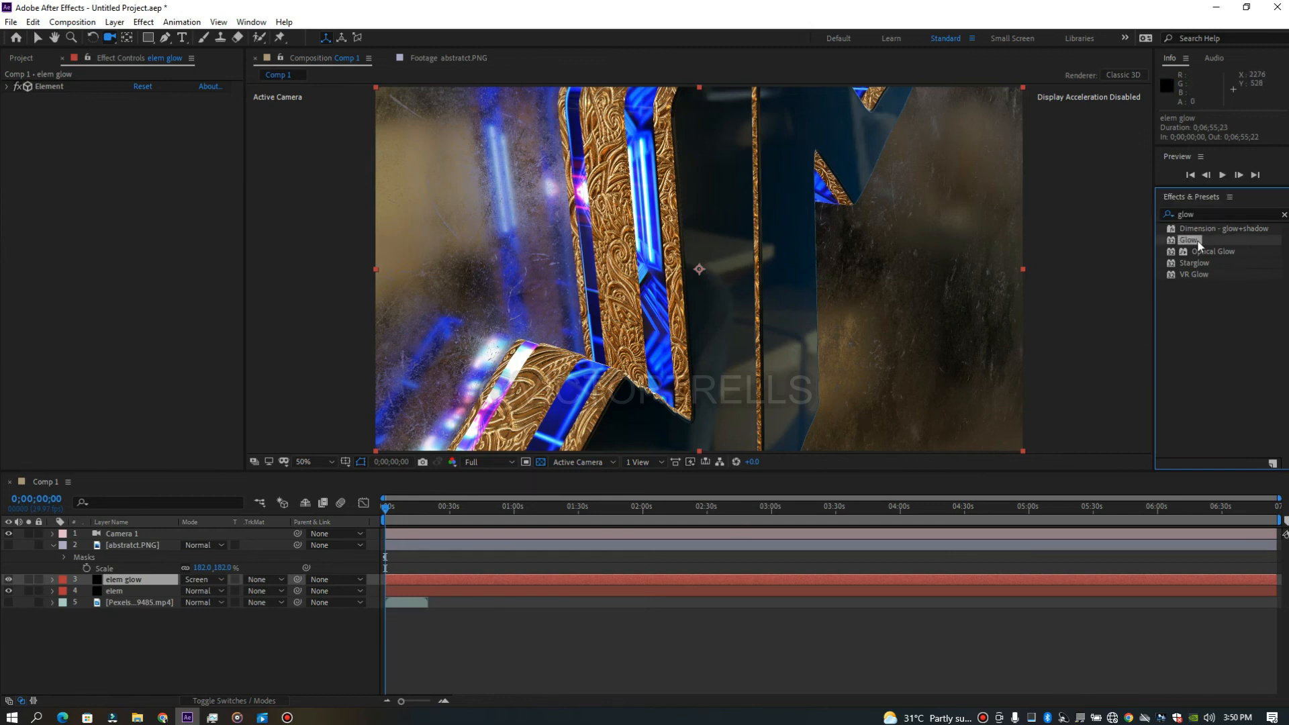
key("v")
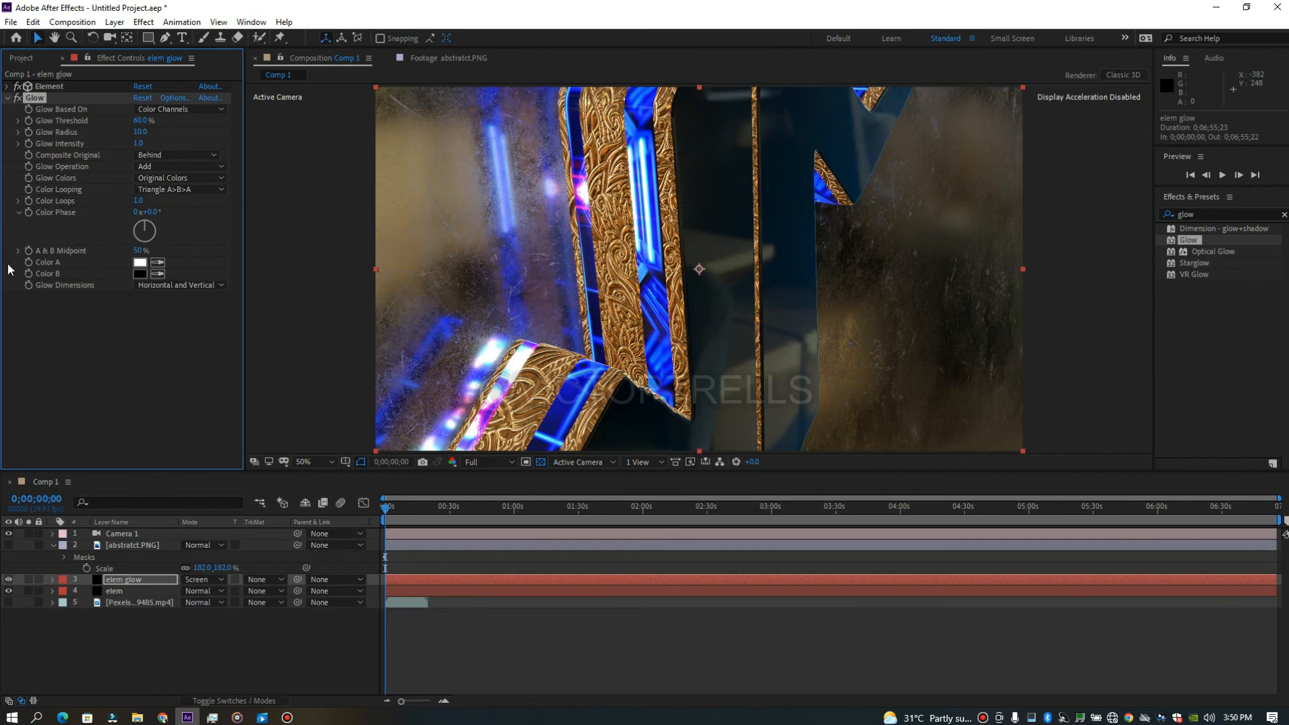
- Set the Glow effect's Threshold to 50%, Radius to 200 and Intensity to 2
left_click(140, 121)
type("50")
key("Return")
left_click(140, 132)
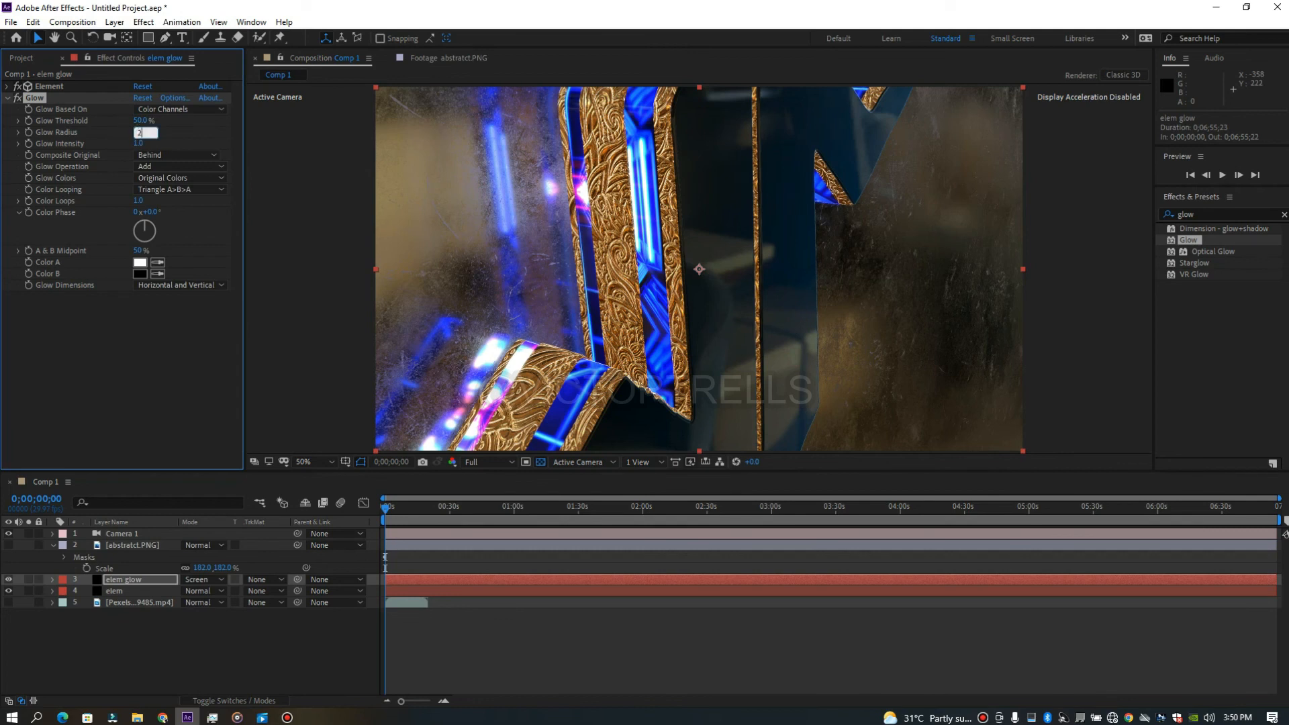
left_click(140, 143)
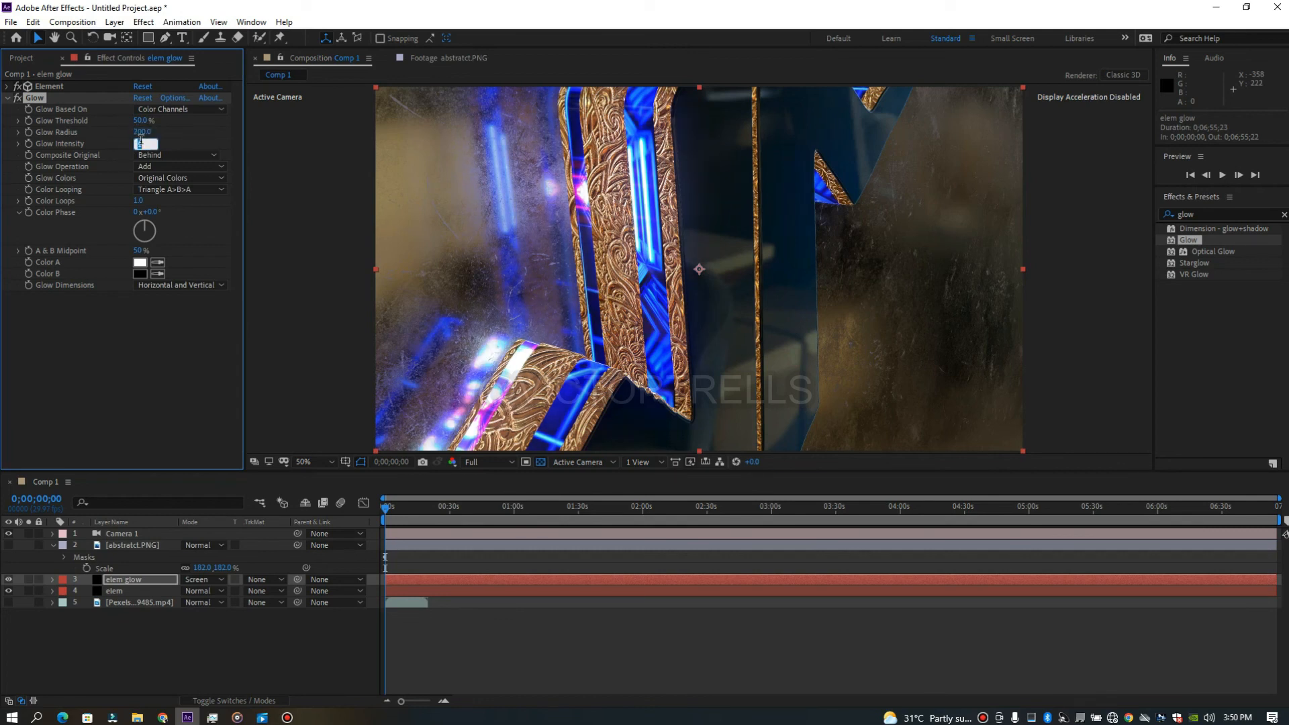
type("2")
left_click(100, 341)
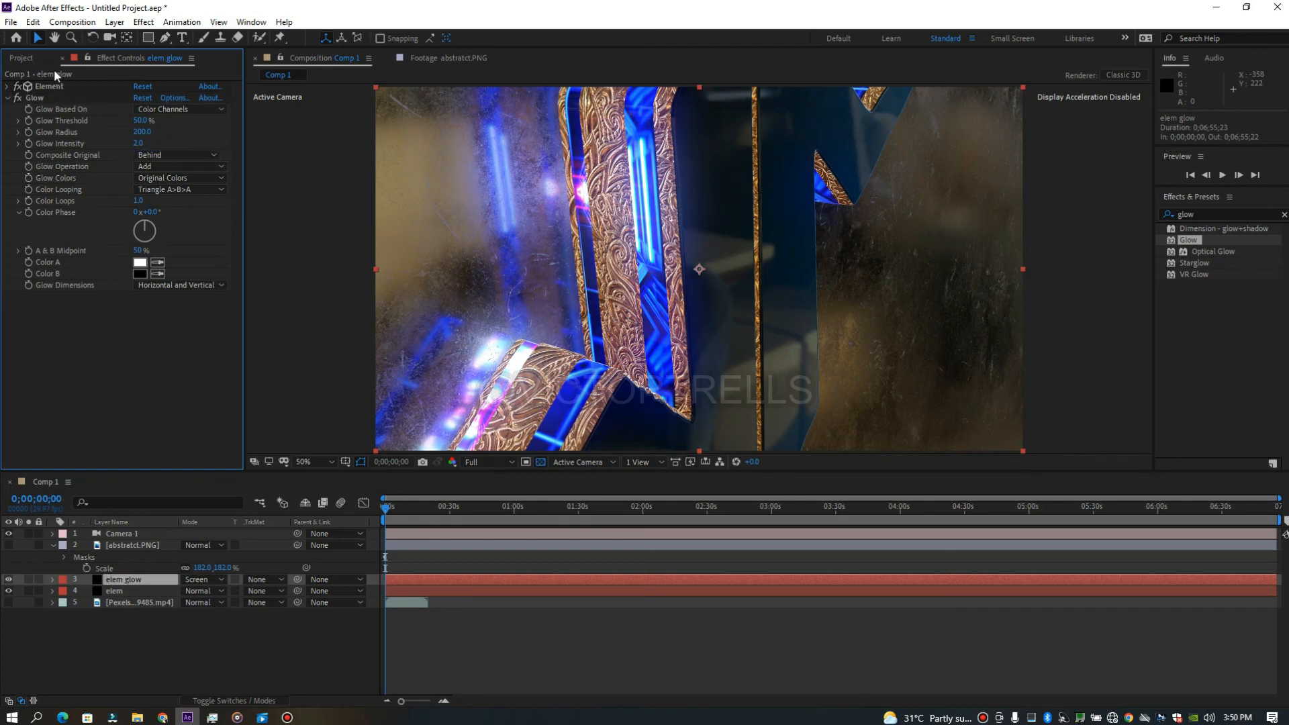
- Duplicate the Glow effect and set the copy's Threshold to 100% and Radius to 100
left_click(53, 98)
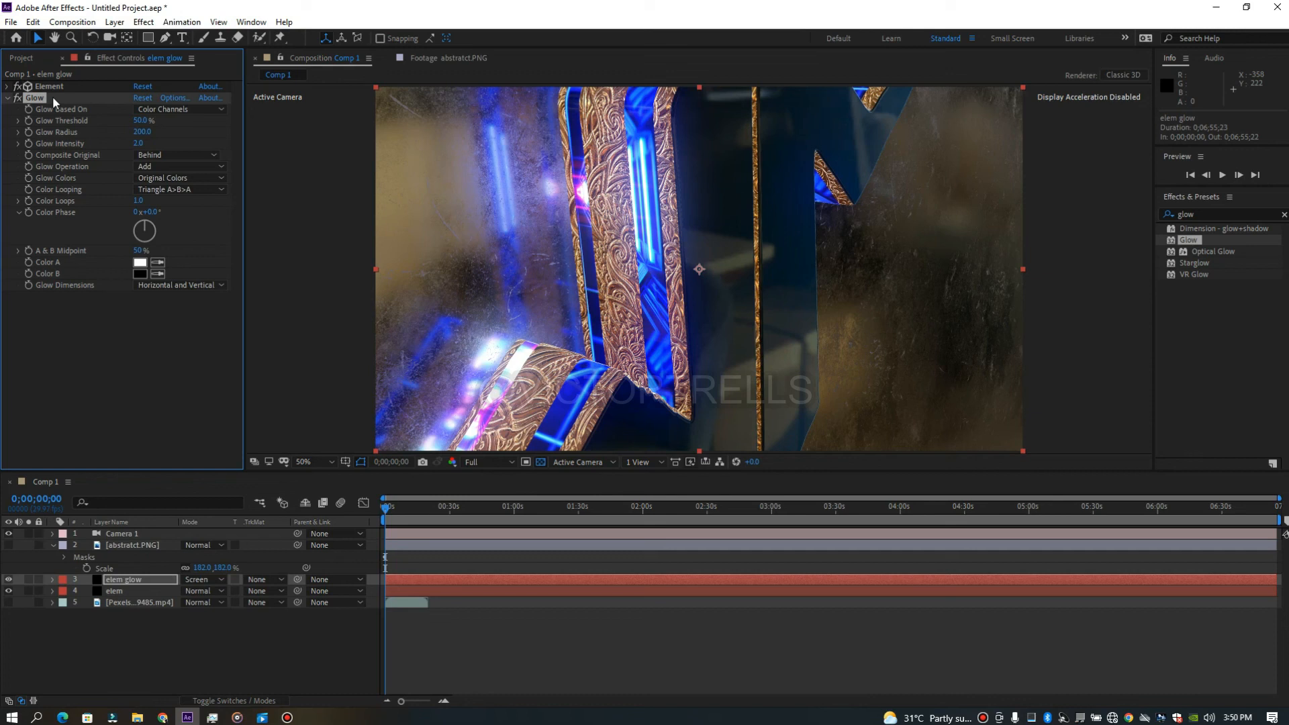
key("ctrl+d")
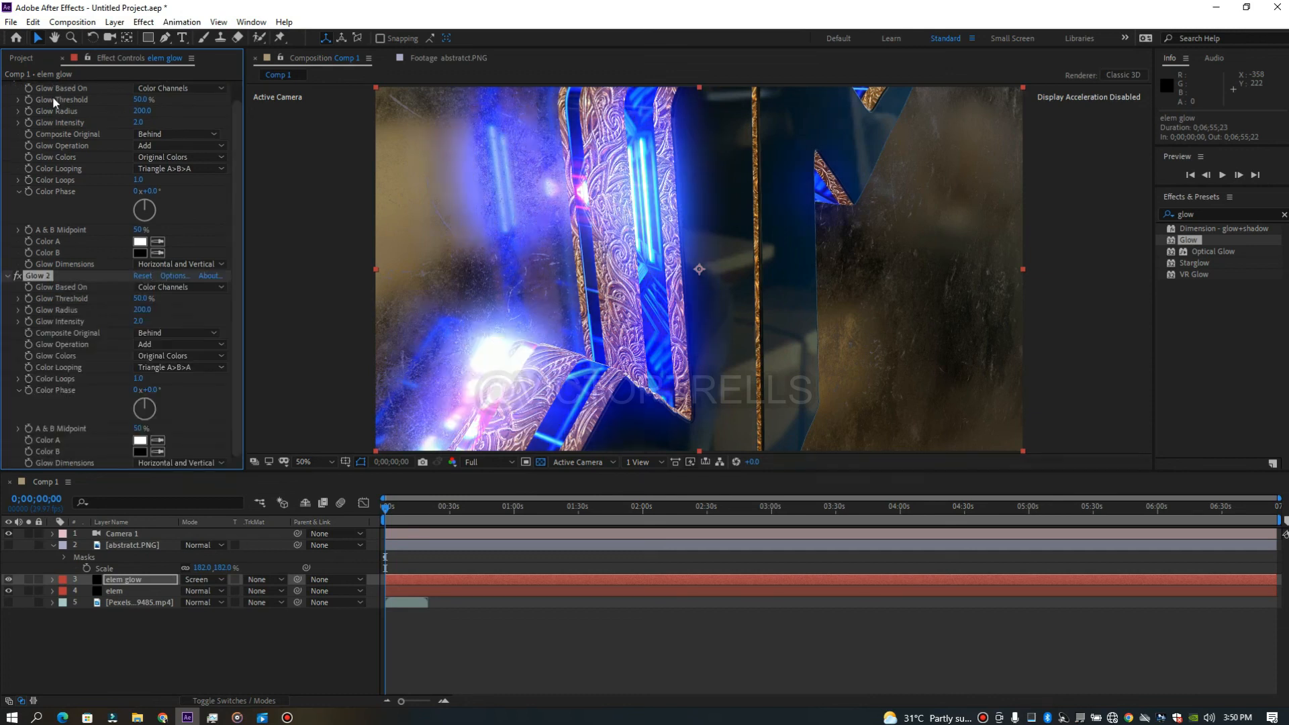
left_click(139, 299)
type("100")
key("Tab")
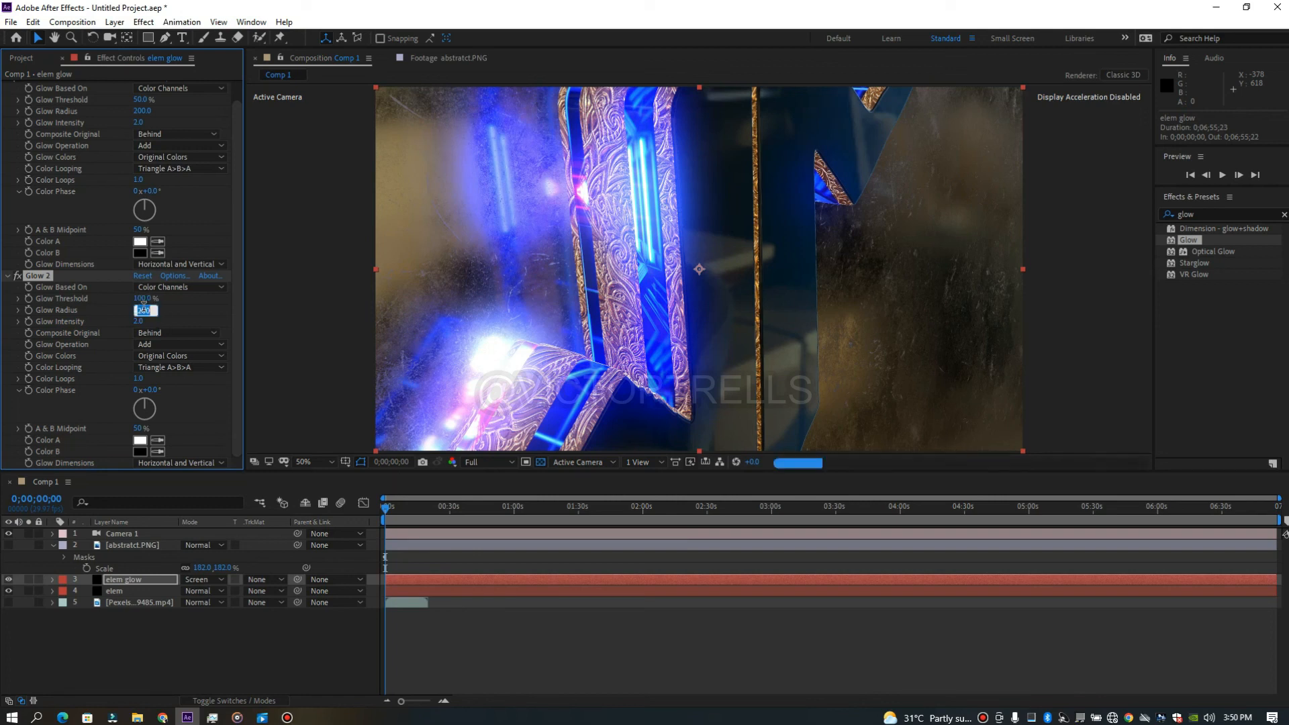
type("100")
key("Return")
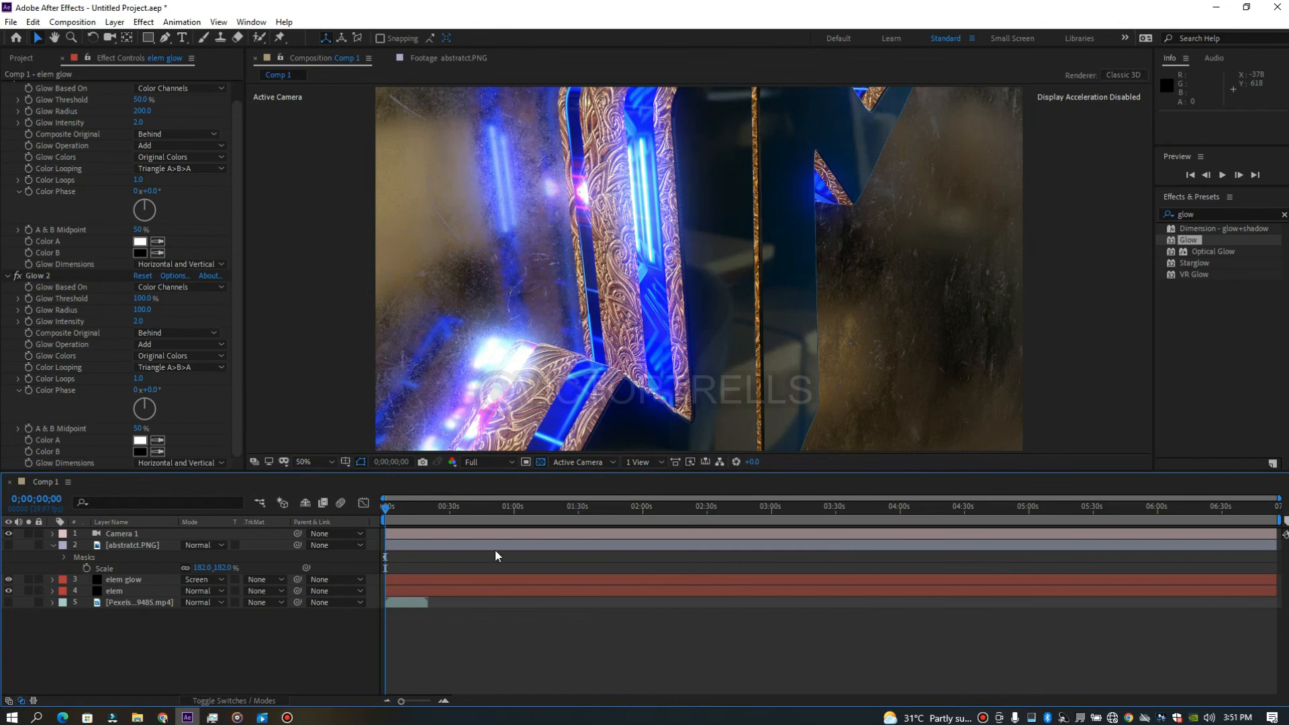
- Collapse both Glow effects on the elem glow layer and add the Exposure effect to it
left_click(426, 579)
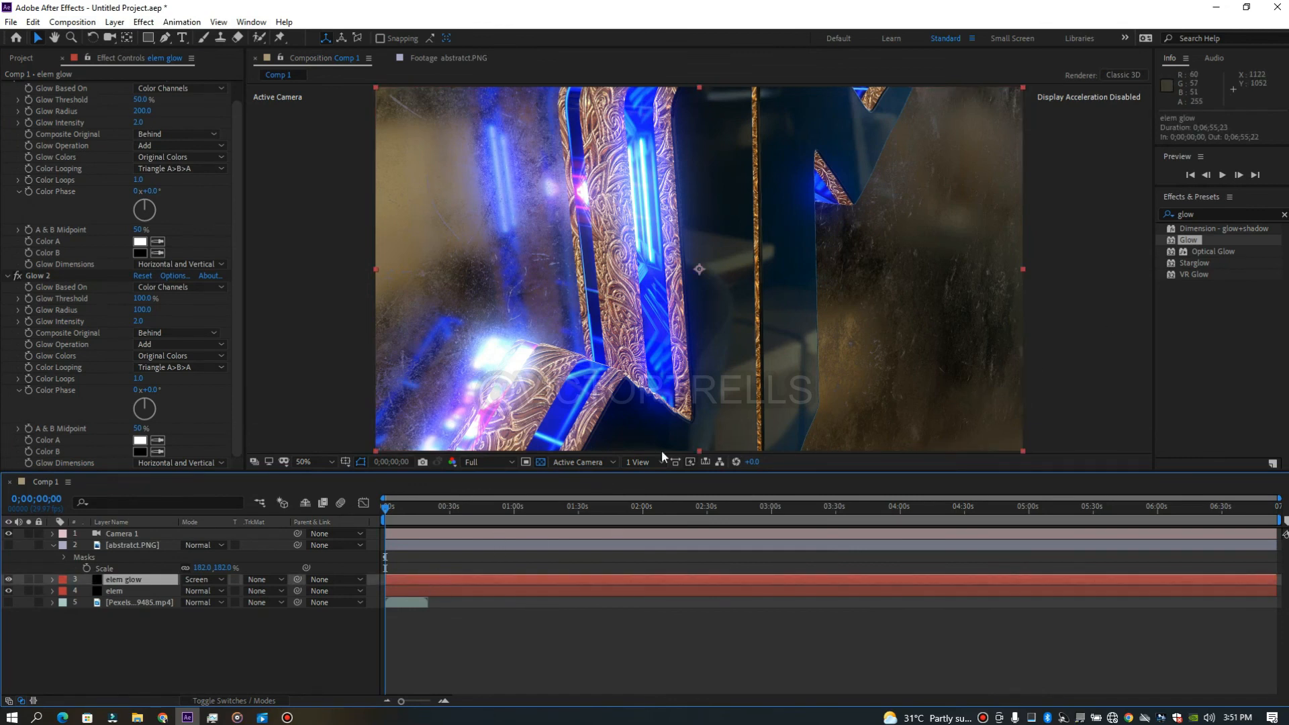
left_click(1196, 214)
left_click_drag(1196, 214, 1112, 209)
type("expo")
key("Return")
left_click(1194, 250)
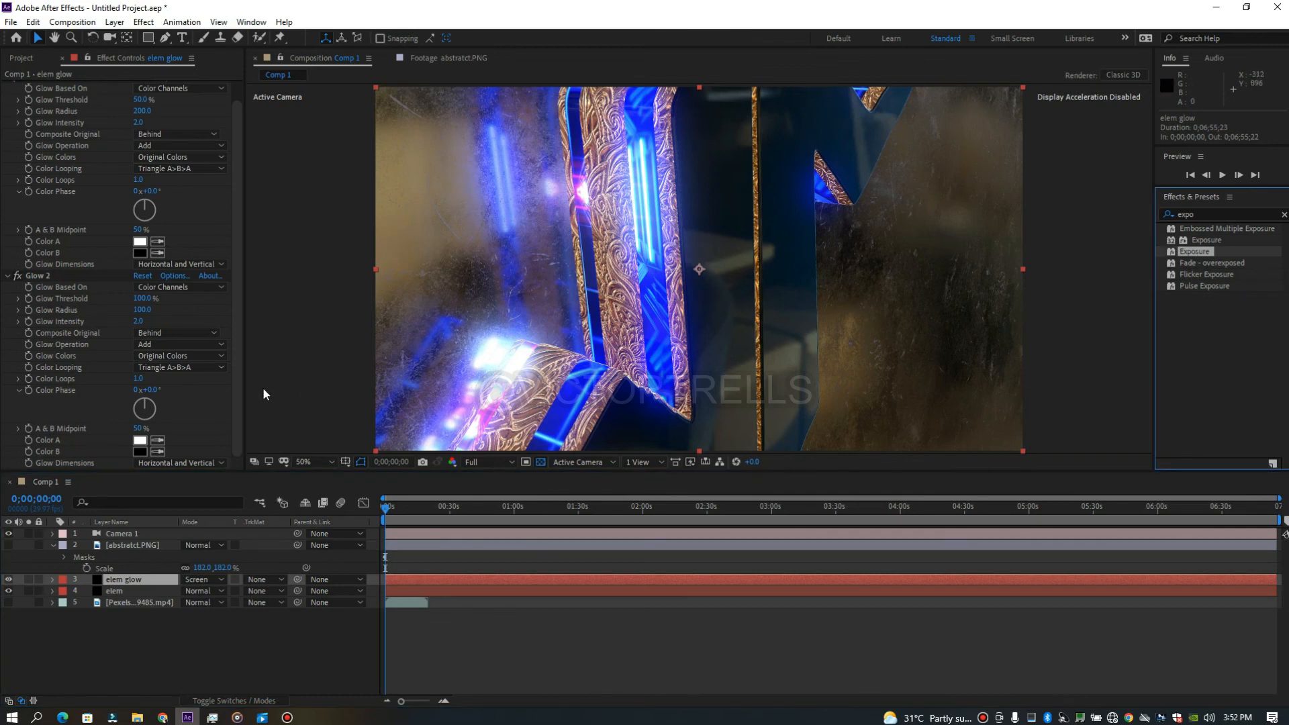
scroll(237, 404, "up", 1)
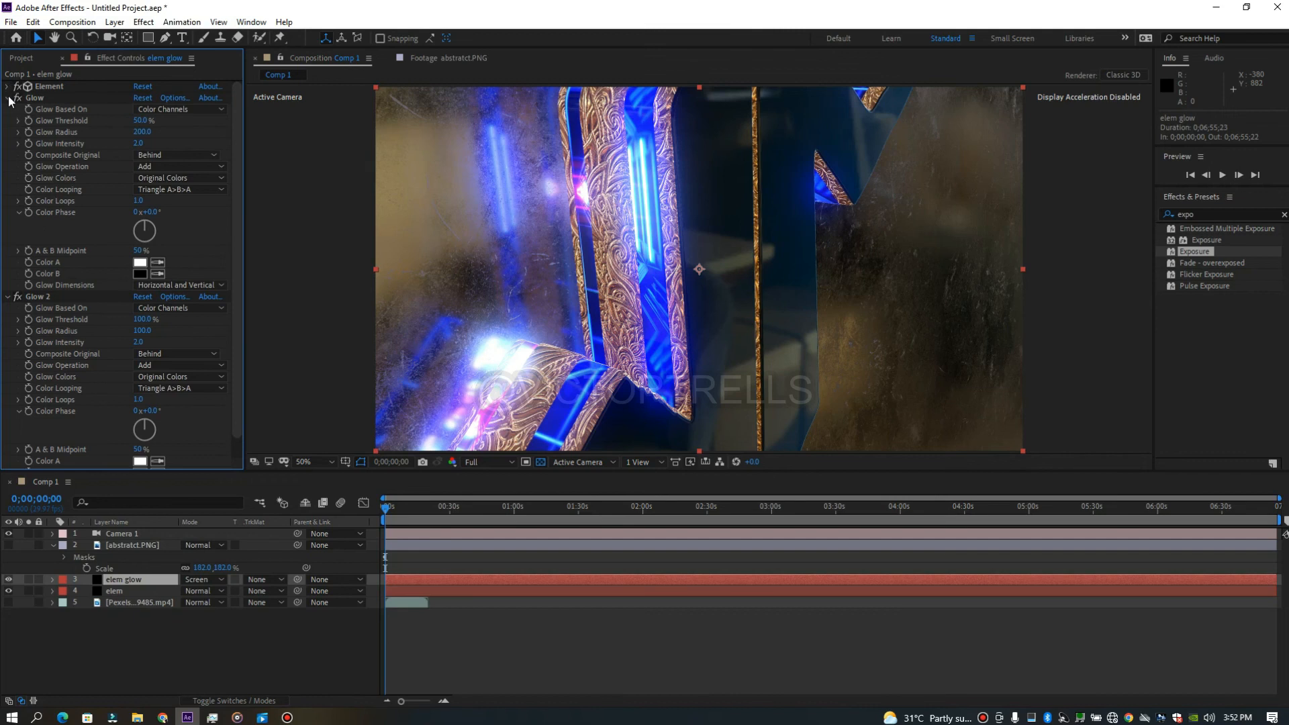
left_click(9, 98)
left_click(9, 109)
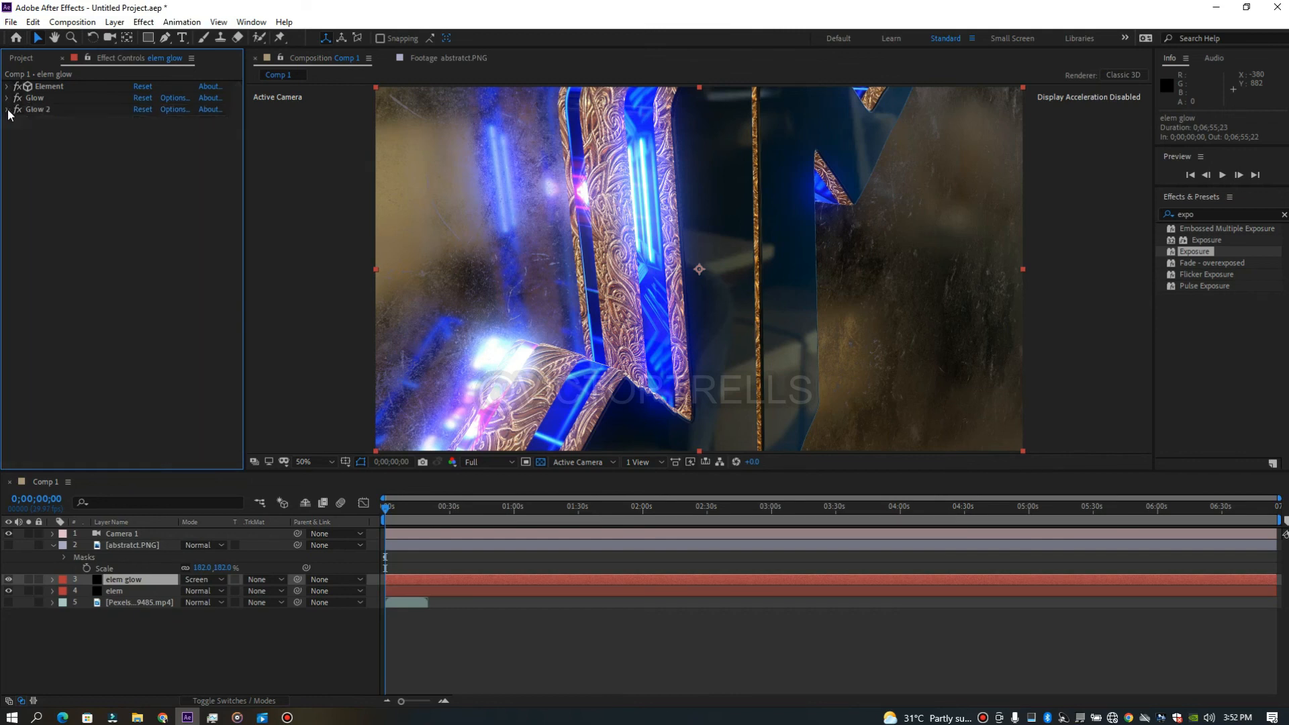
left_click(1206, 240)
double_click(1206, 240)
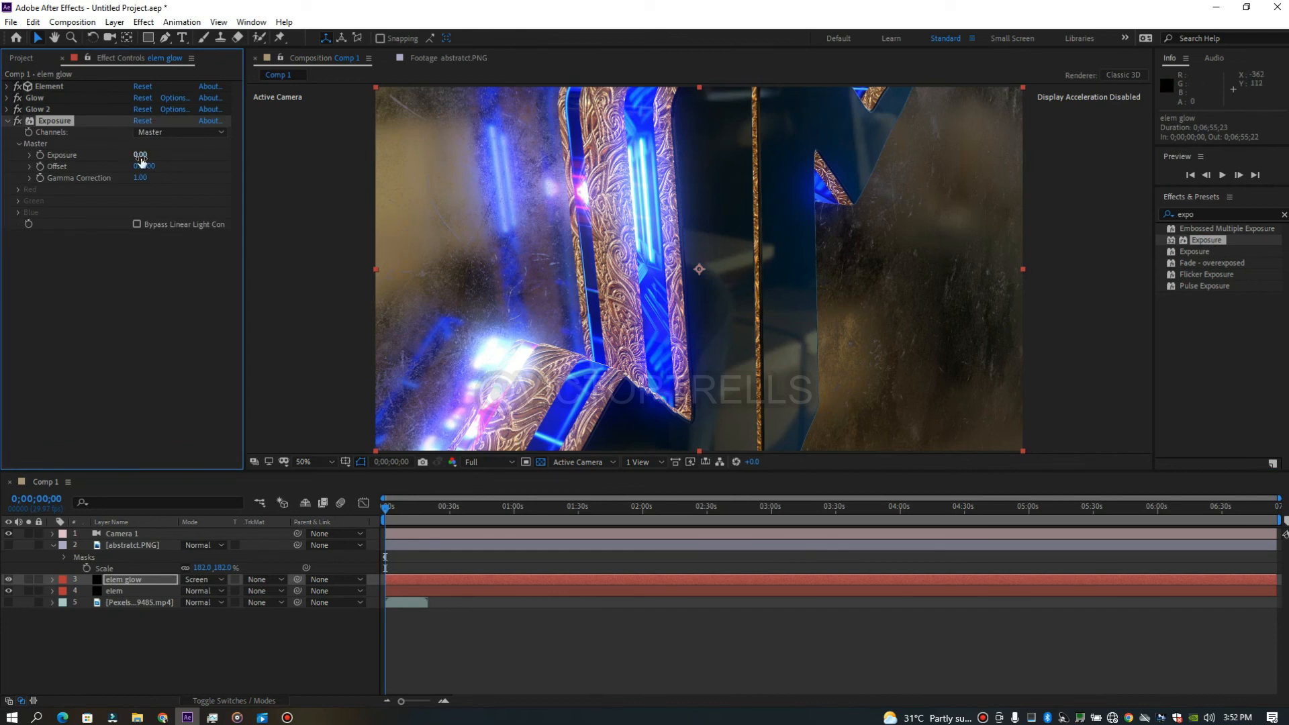
- Set the master Exposure value of the elem glow layer's Exposure effect to 1
left_click(18, 120)
key("F2")
left_click(140, 156)
type("1")
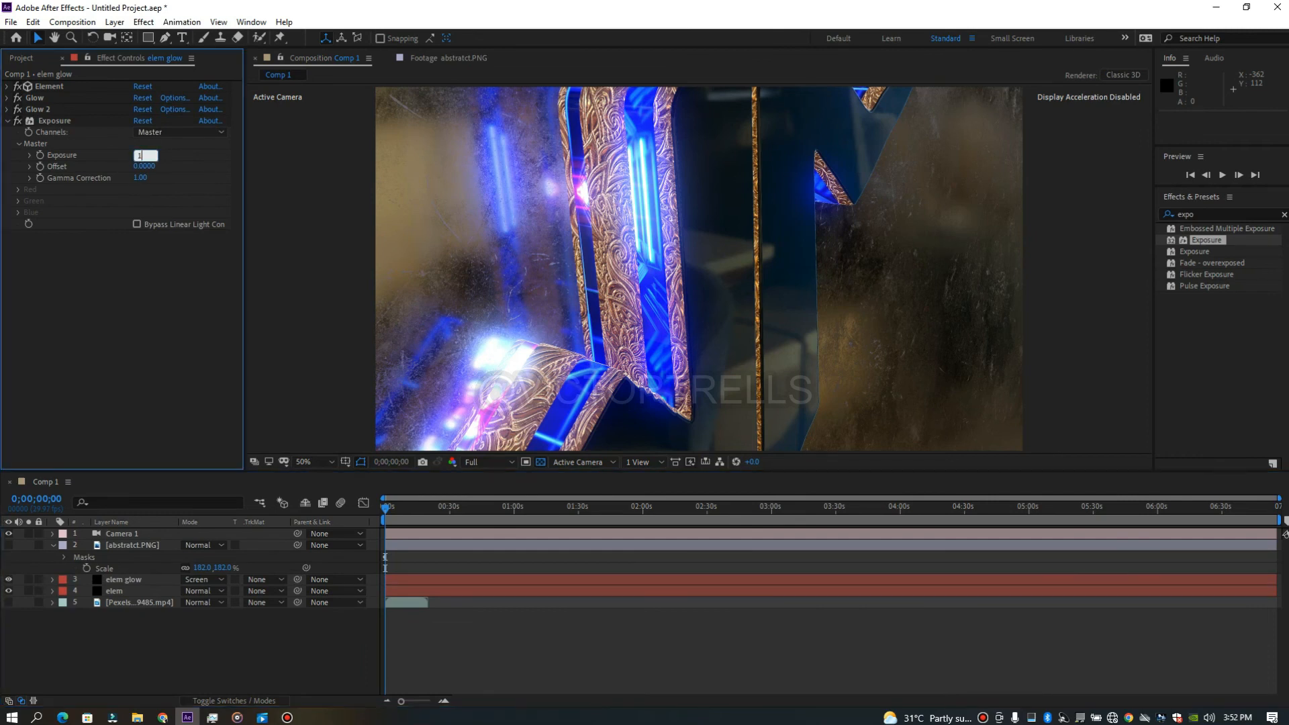
key("Return")
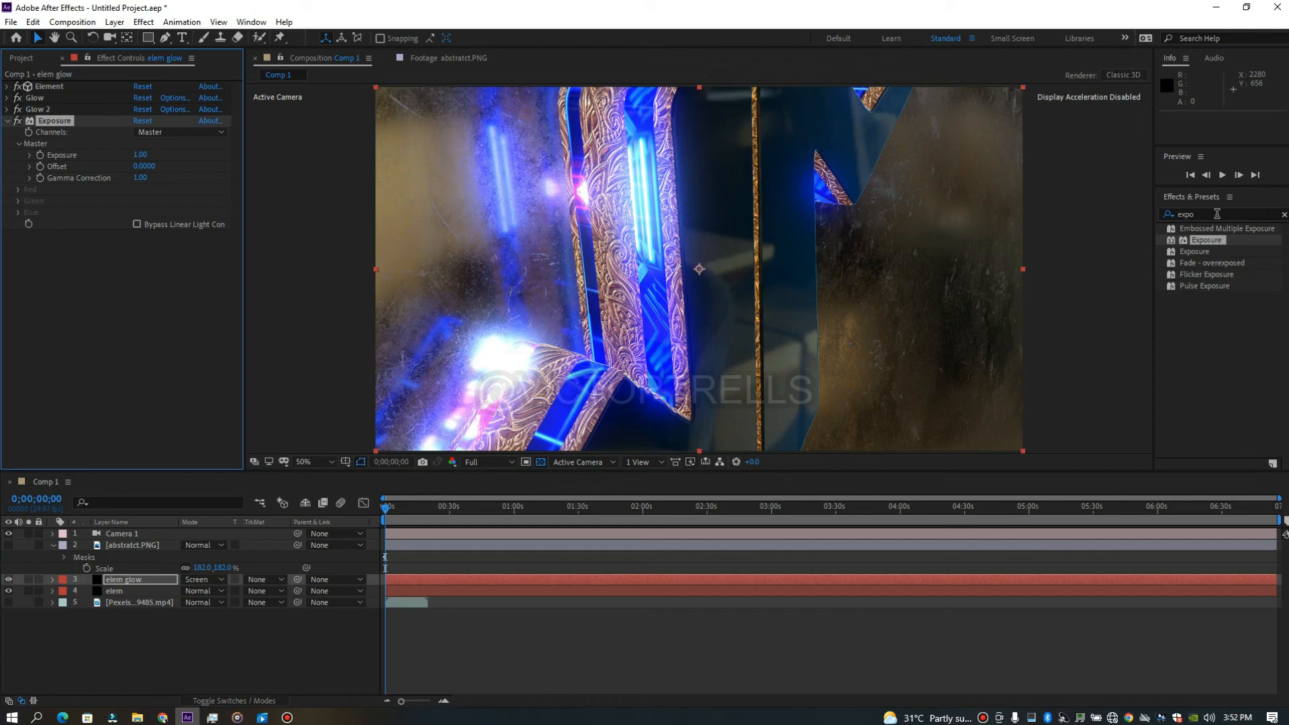
- Add the Vibrance effect to the elem glow layer and set its Saturation to 20
left_click(1194, 213)
type("vib")
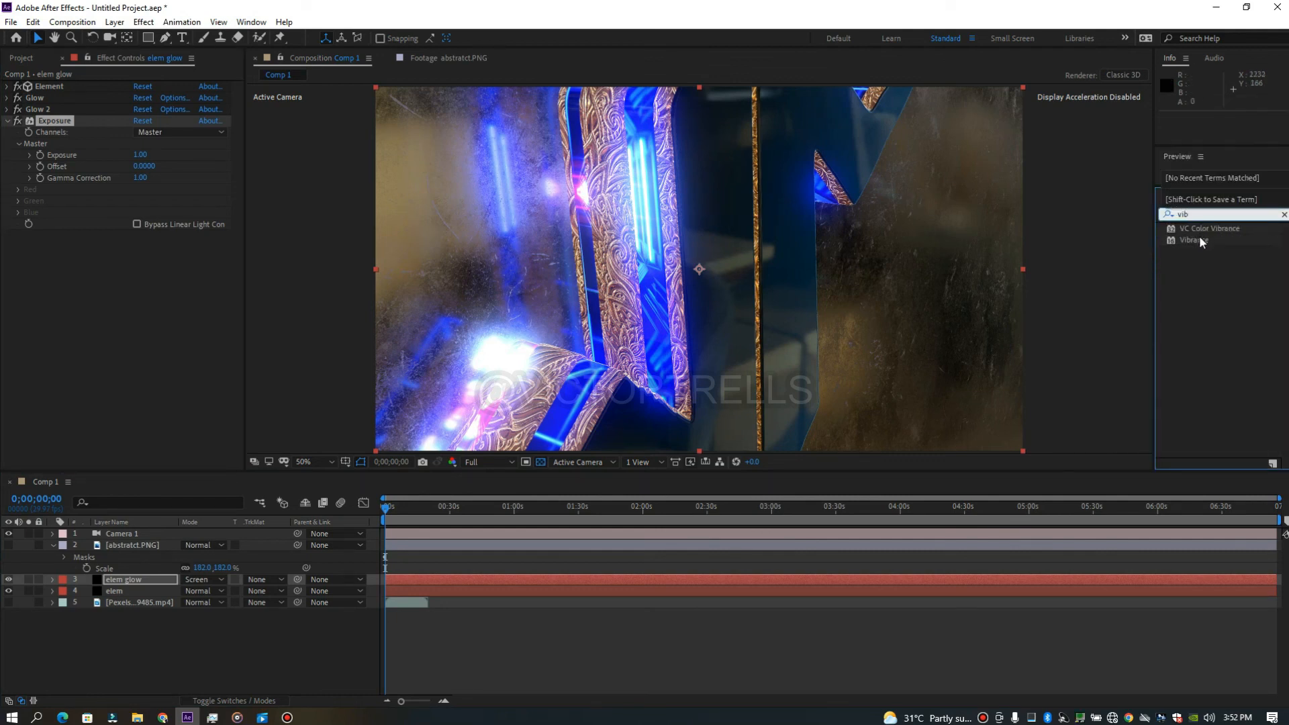
double_click(1199, 238)
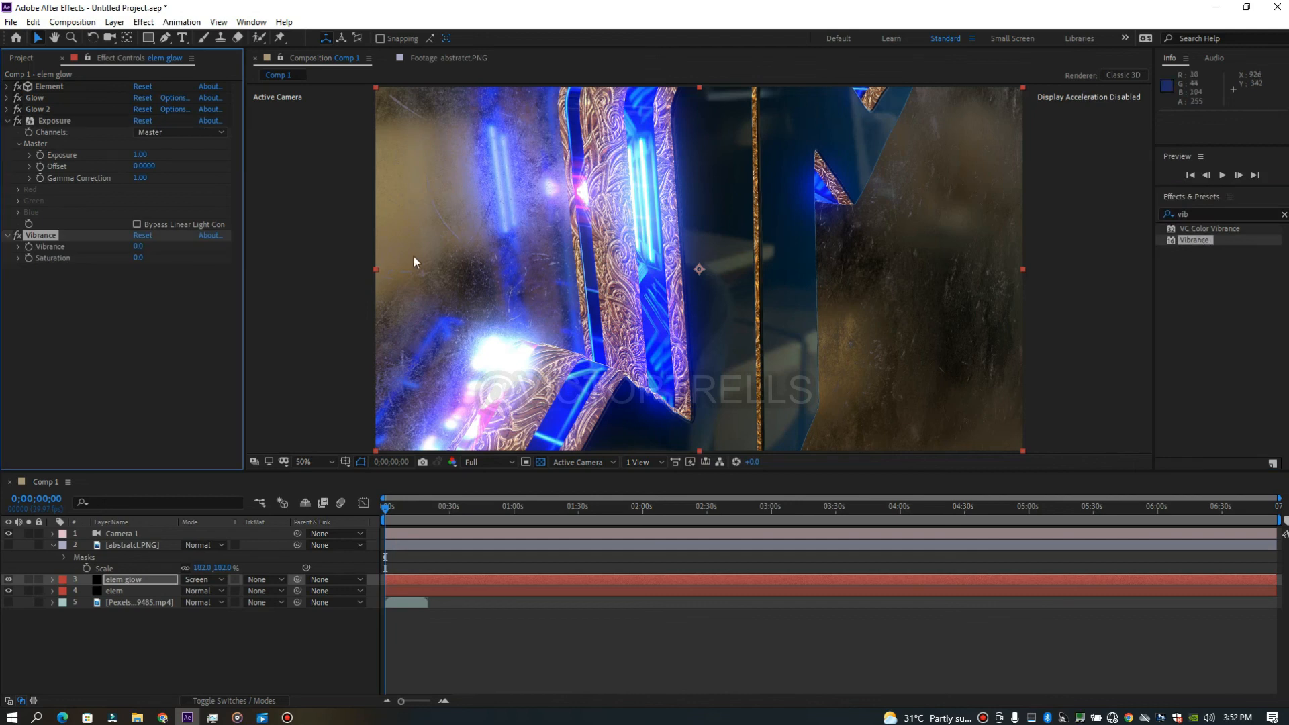
left_click(138, 258)
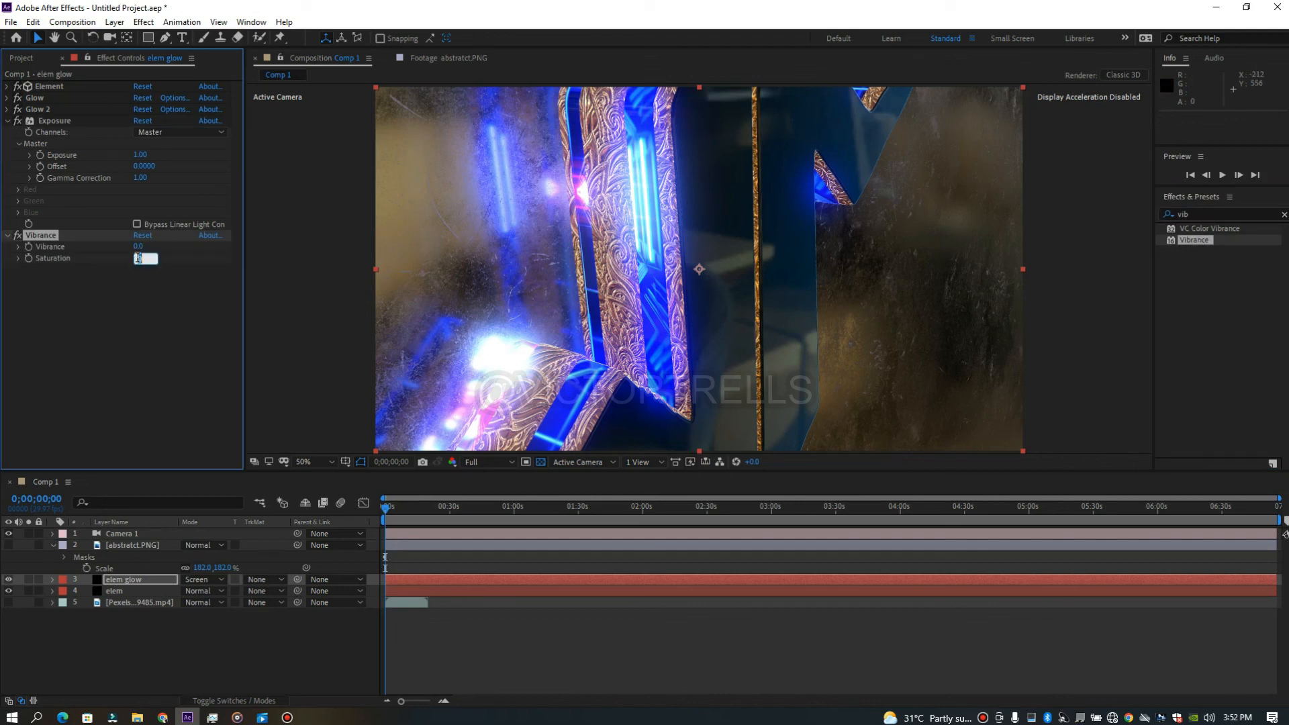
type("1")
key("Return")
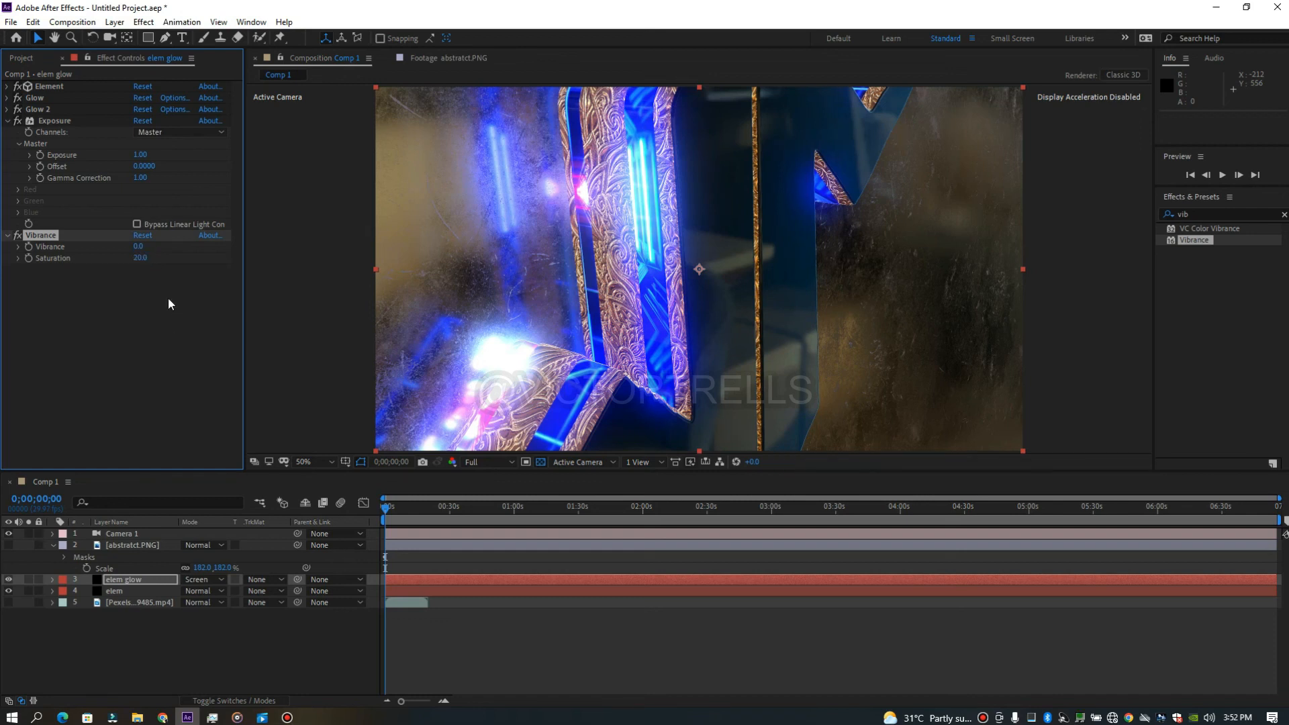
left_click(141, 300)
- Copy the Vibrance effect onto the elem layer and collapse that layer's Element settings
left_click(47, 234)
left_click(116, 591)
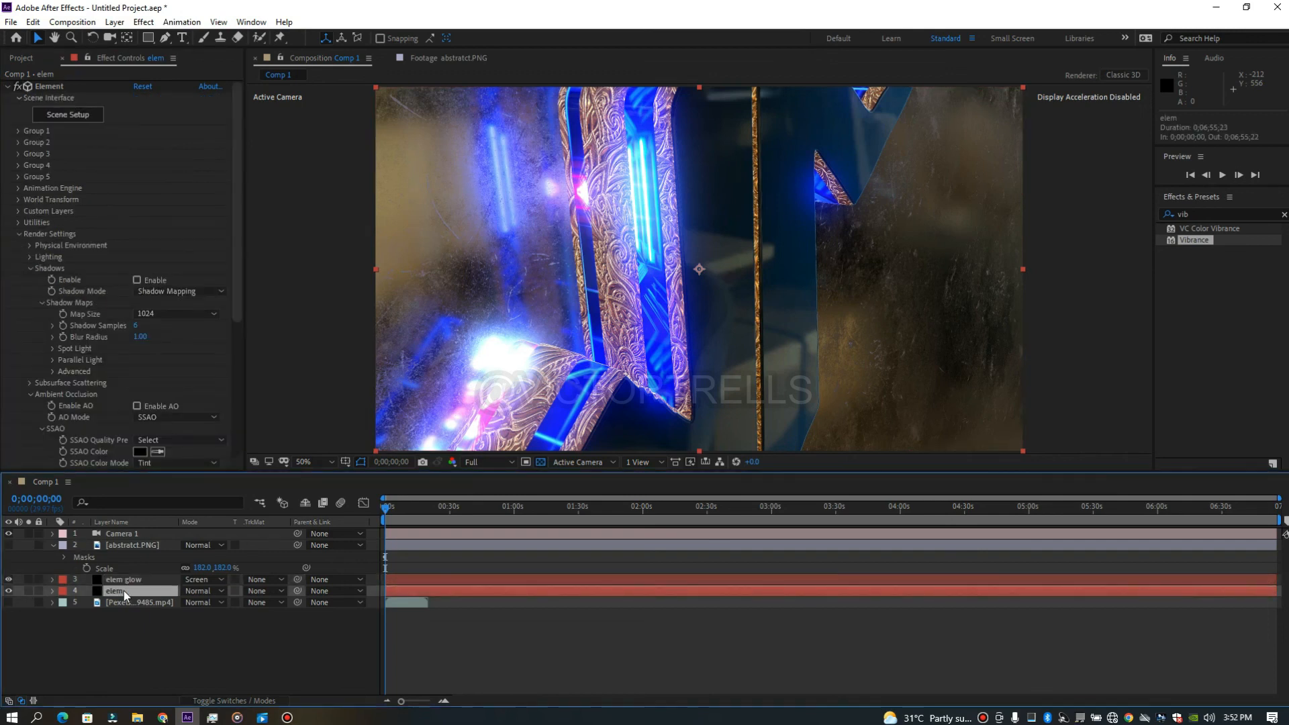
key("ctrl+v")
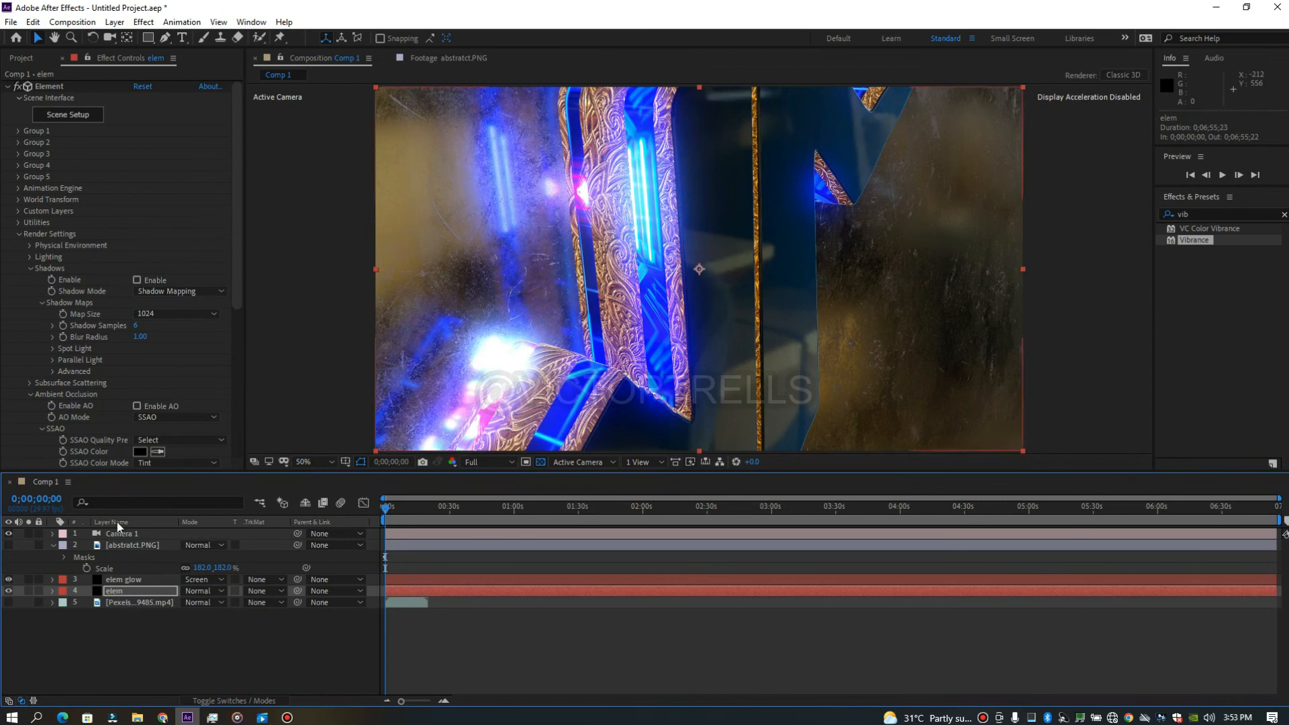
left_click(8, 86)
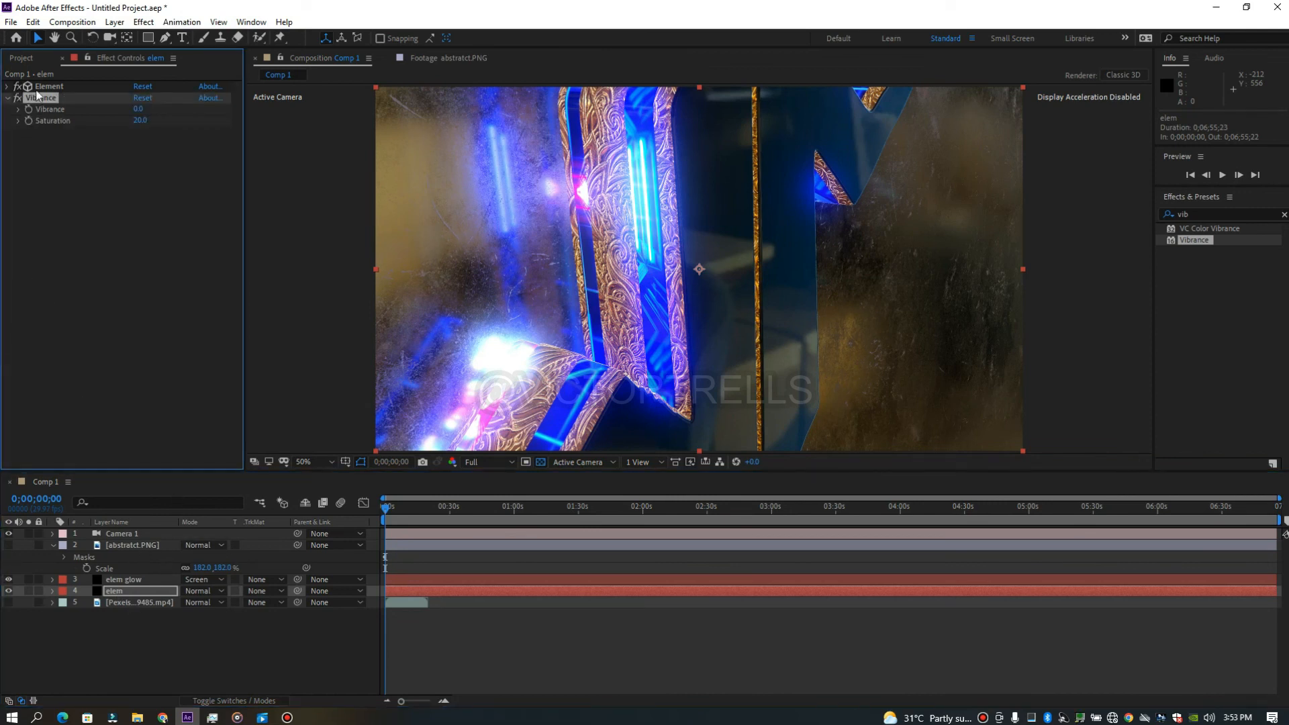
- Move the current time to 0;00;07;25 and dolly Camera 1 closer to the logo's gold bevels
left_click(138, 579)
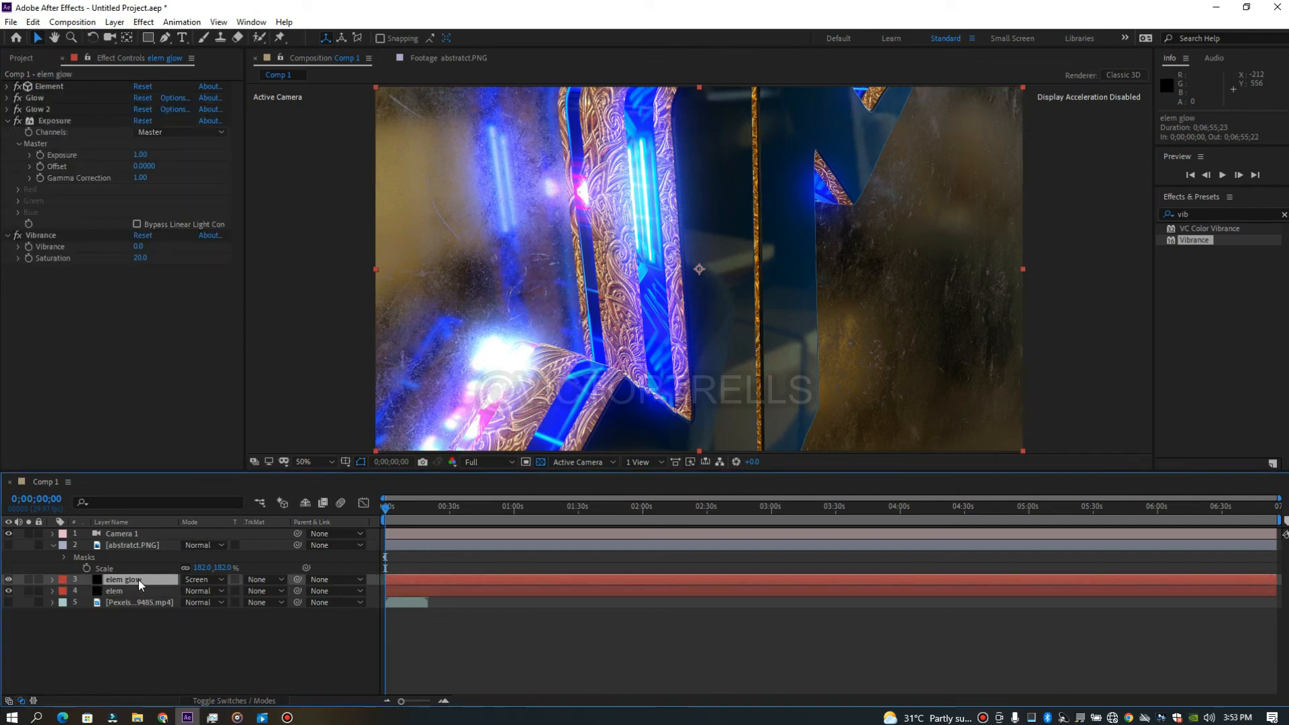
left_click(402, 510)
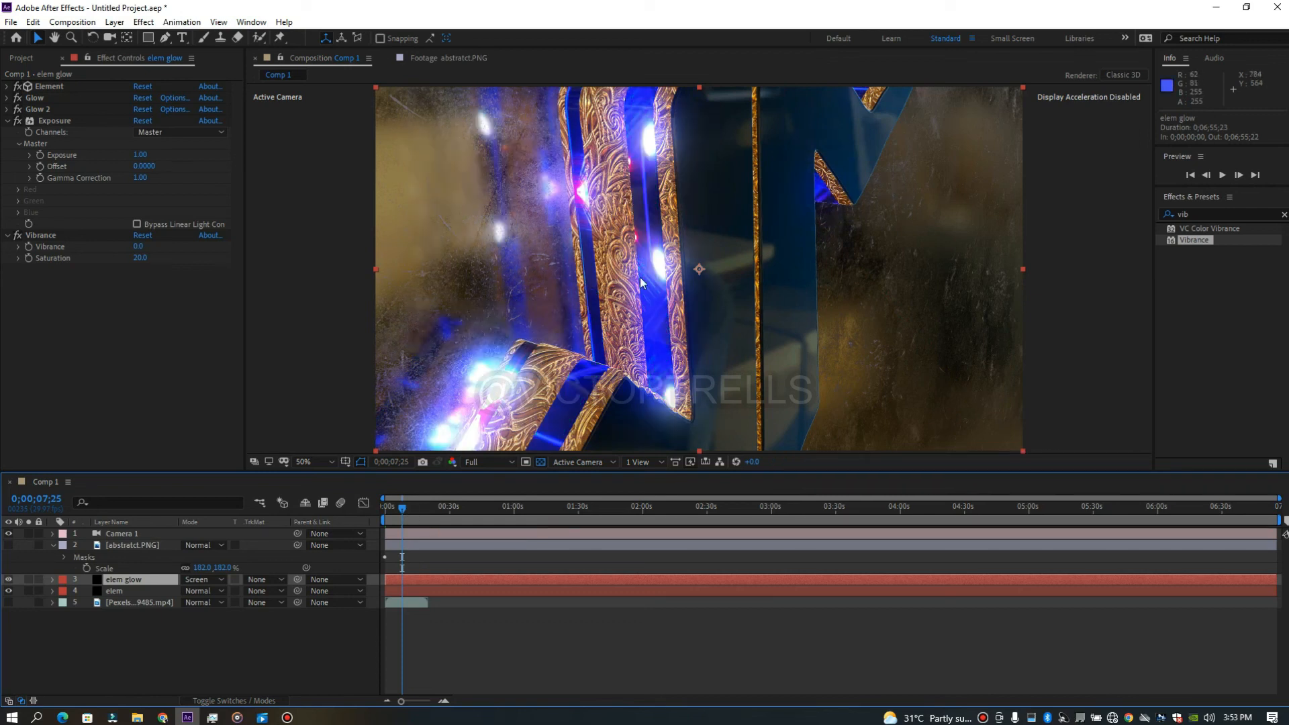
left_click(418, 535)
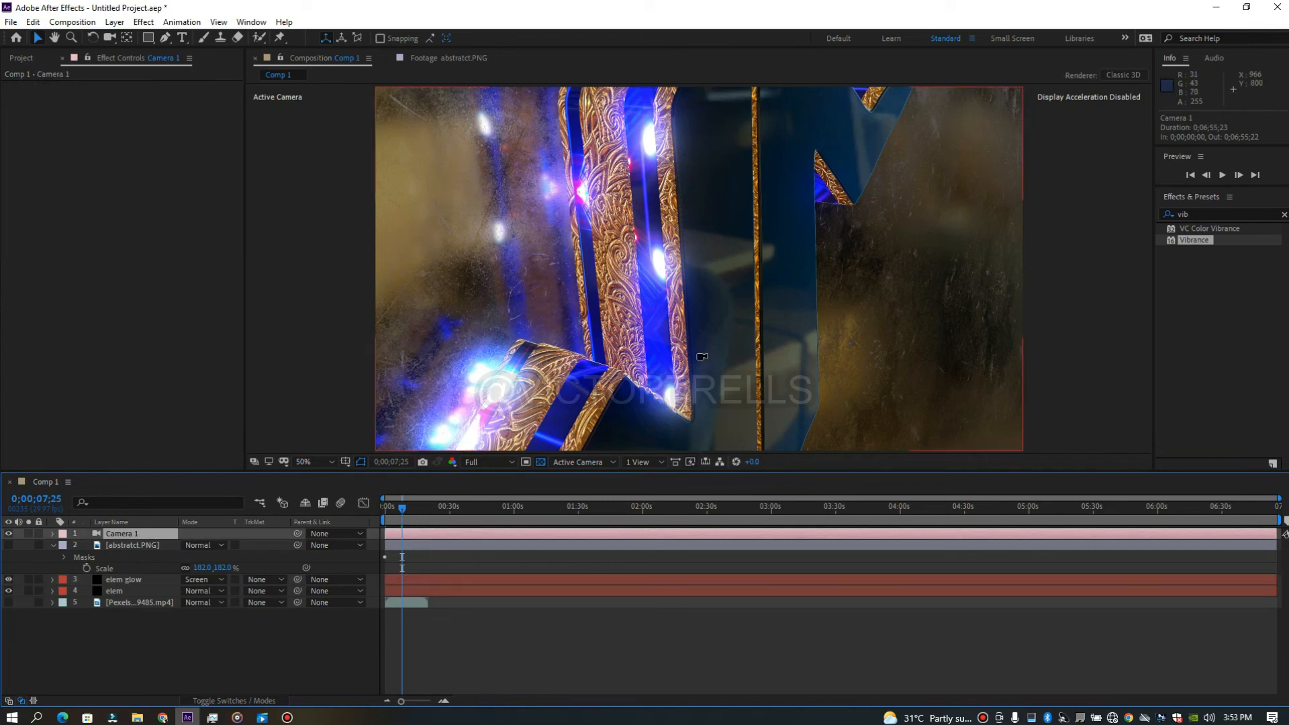
key("c")
left_click_drag(642, 236, 647, 157)
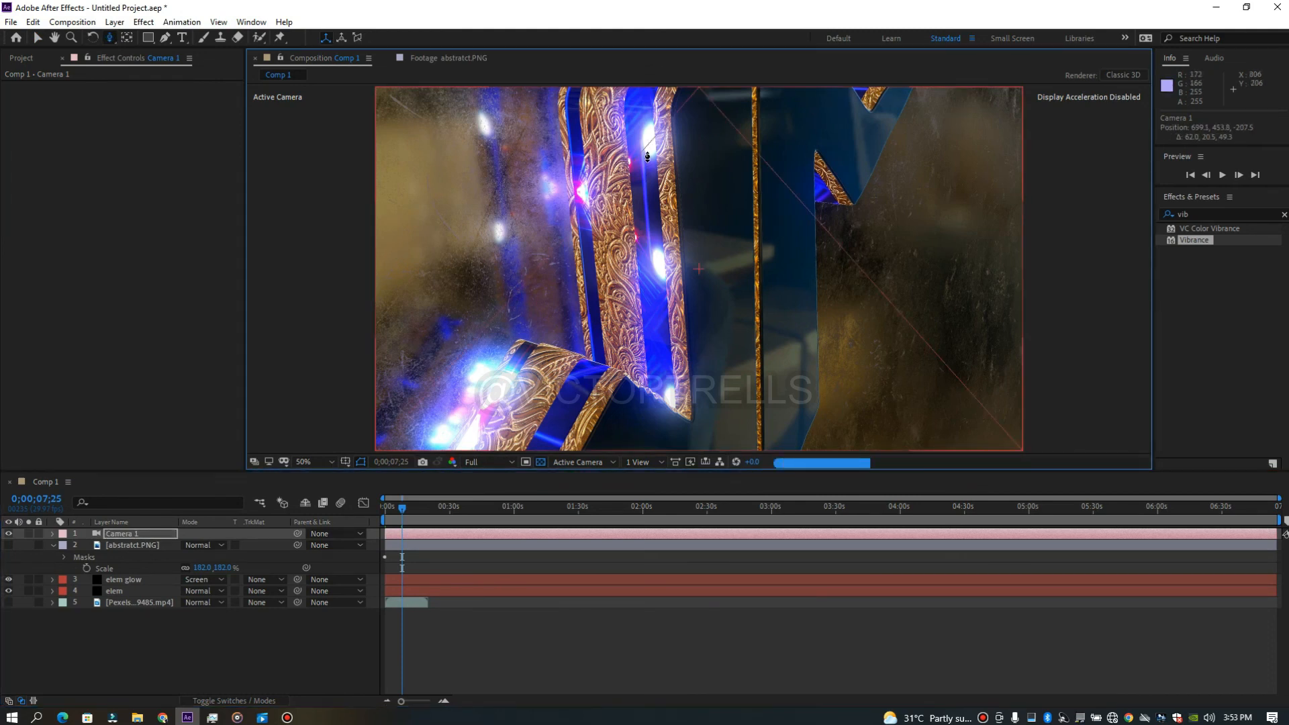
left_click_drag(598, 216, 606, 151)
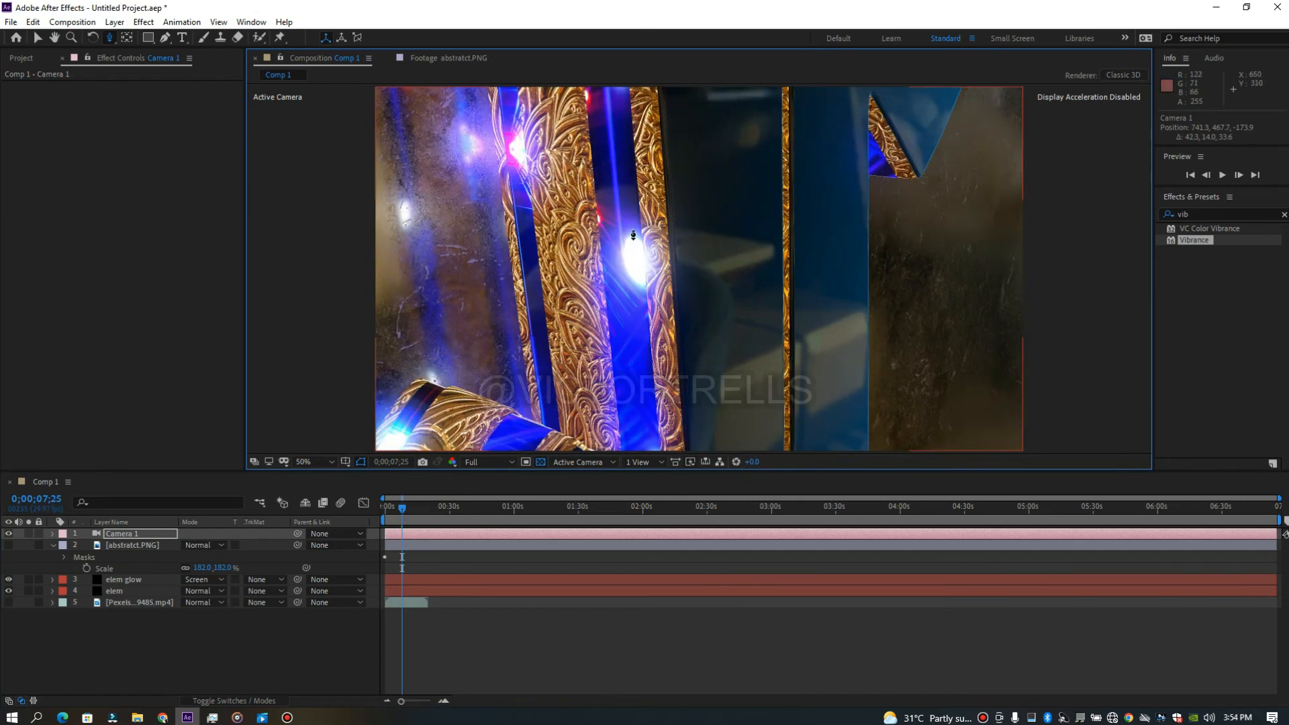
- Orbit Camera 1 around the logo to frame the engraved gold bevel and glowing stripe from a different angle
key("c")
left_click_drag(583, 325, 615, 294)
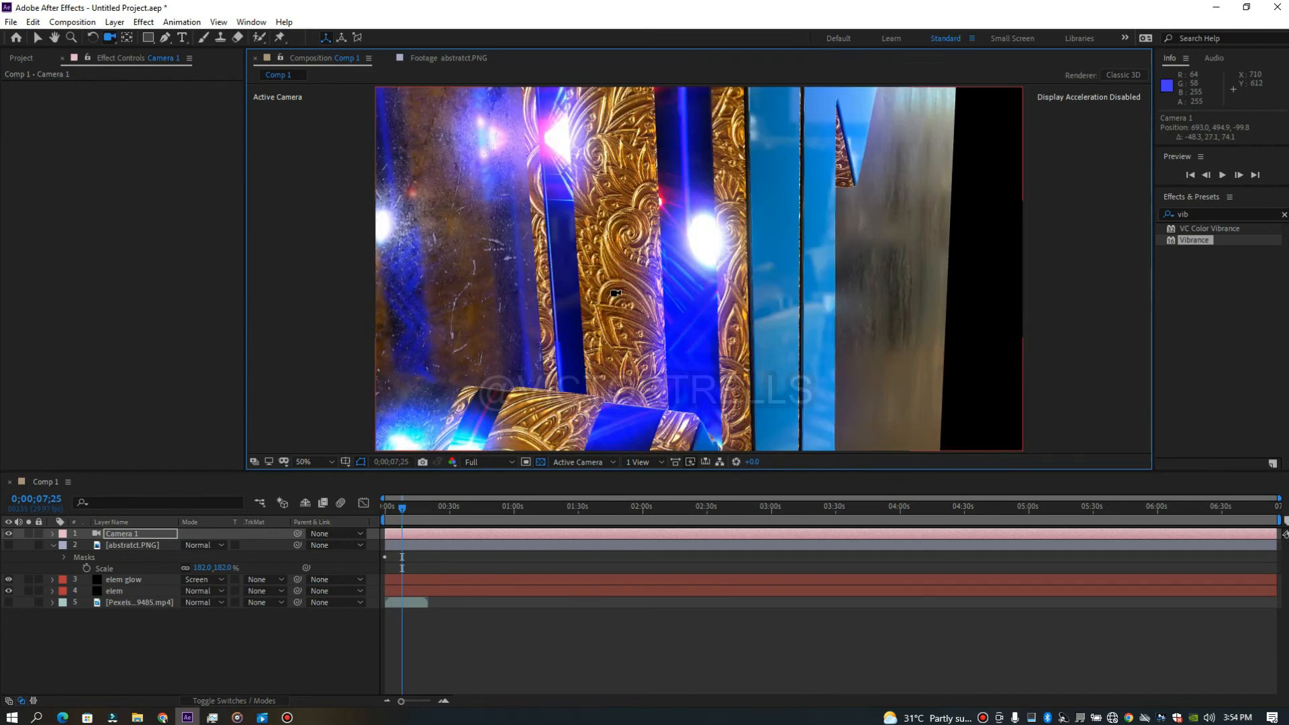
left_click_drag(610, 295, 592, 296)
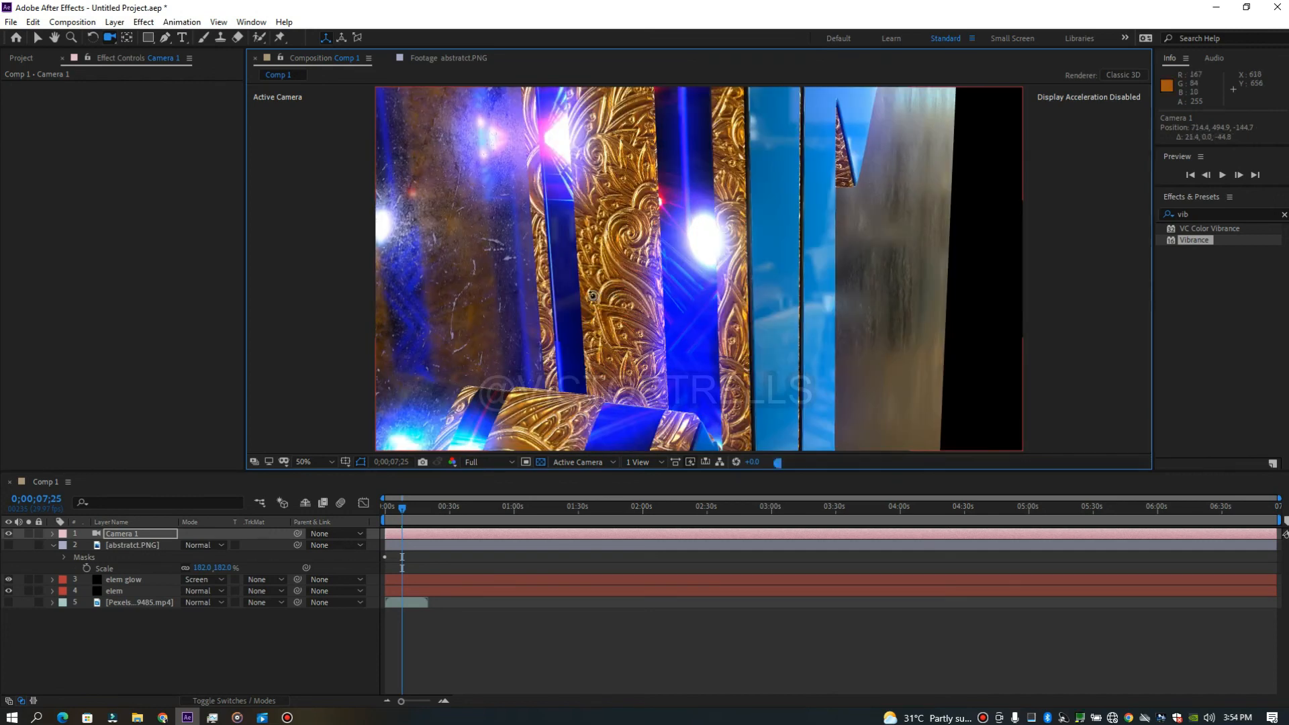